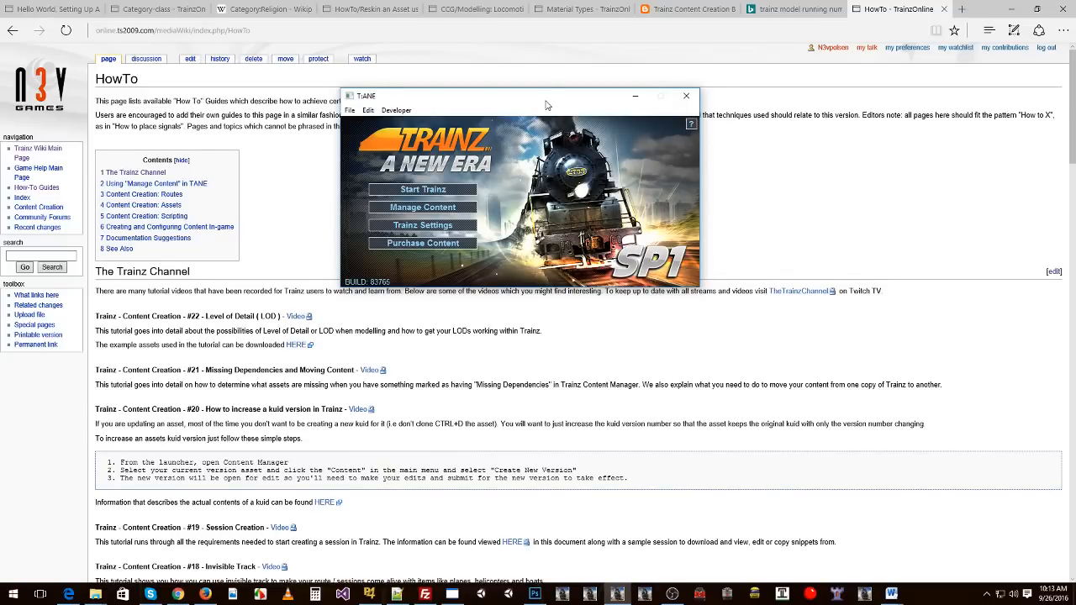
Step: Open the content manager and insert an Author Username column into the installed asset list
left_click_drag(530, 99, 559, 93)
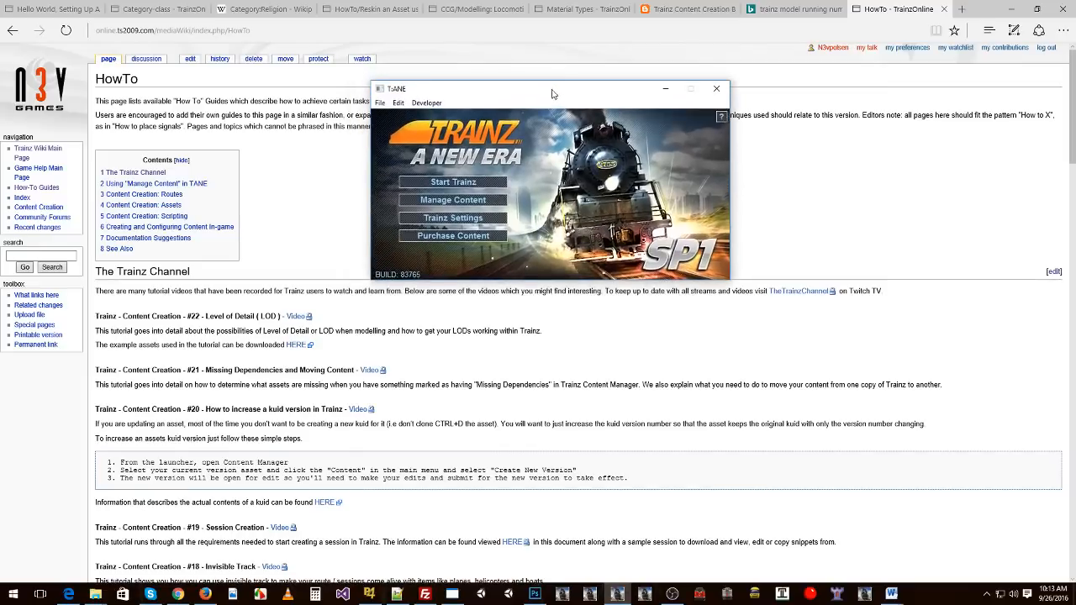
left_click(453, 200)
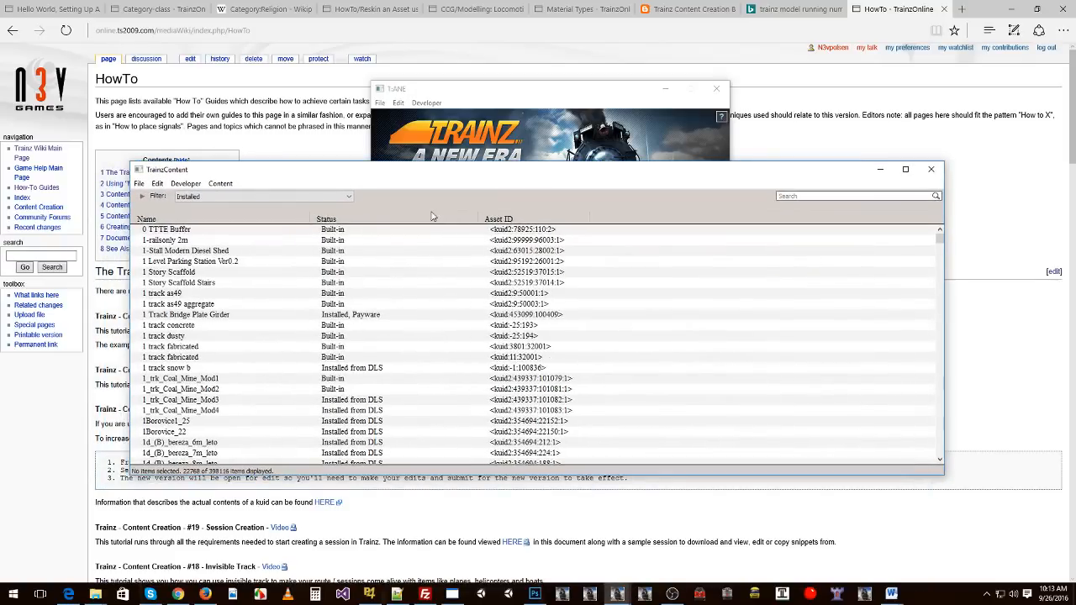
right_click(617, 222)
mouse_move(644, 227)
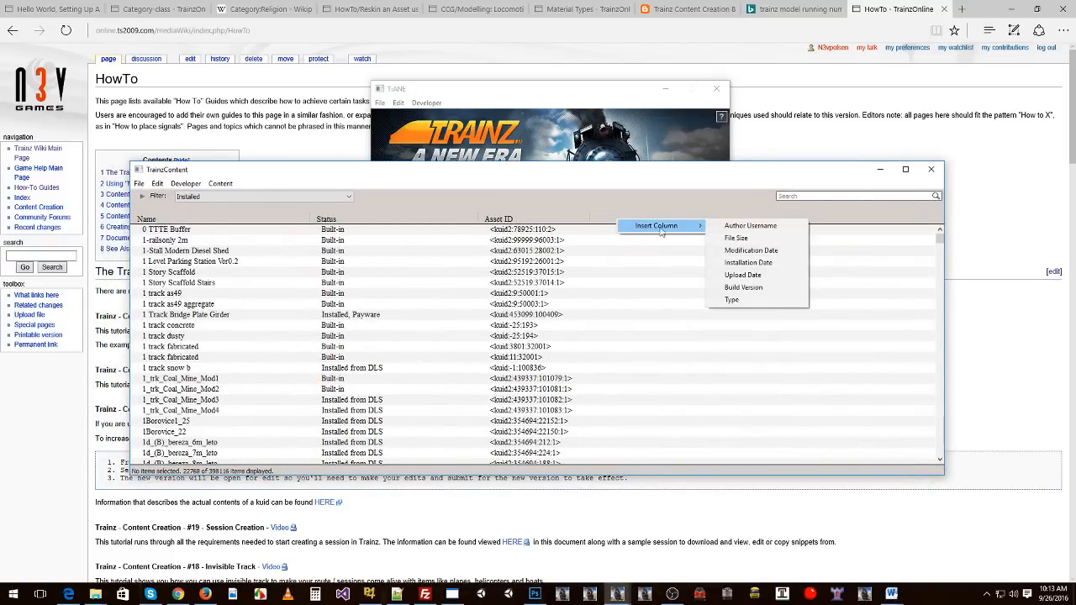
left_click(750, 228)
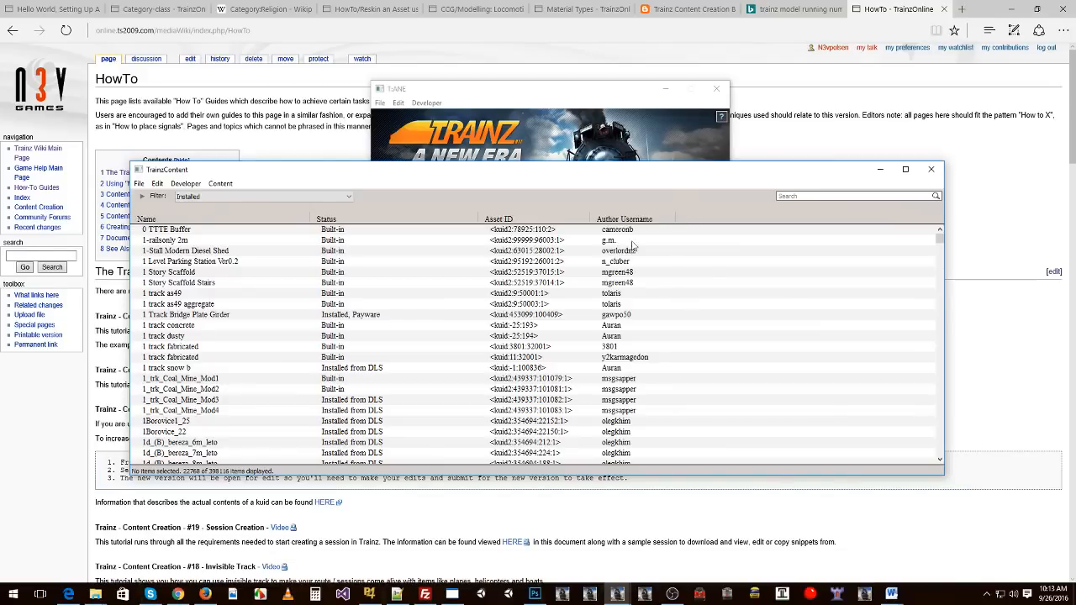
Step: Insert a Build Version column into the asset list
right_click(688, 220)
mouse_move(745, 226)
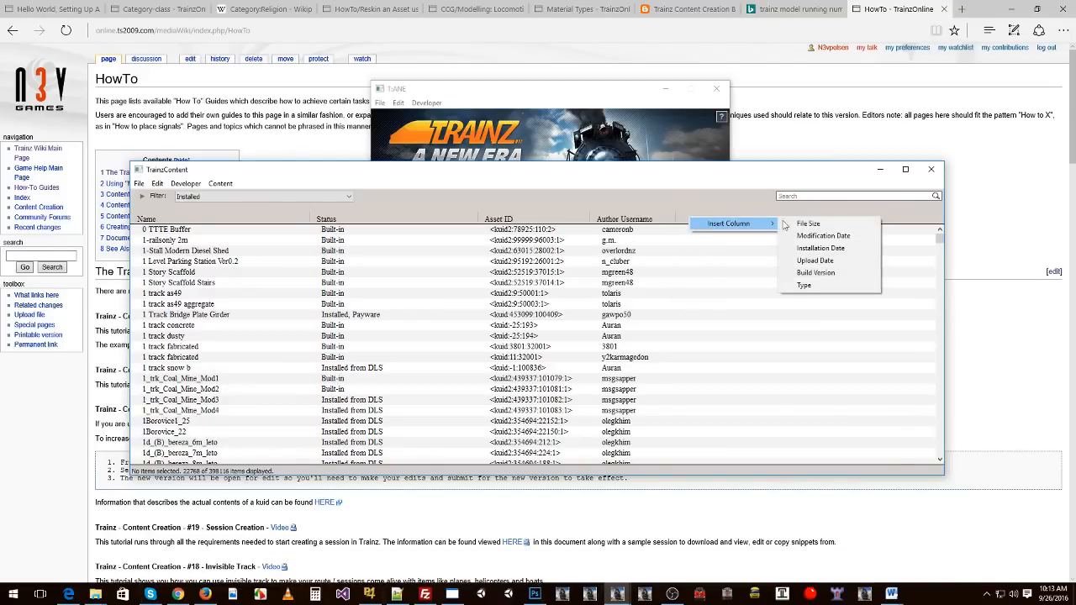
left_click(815, 274)
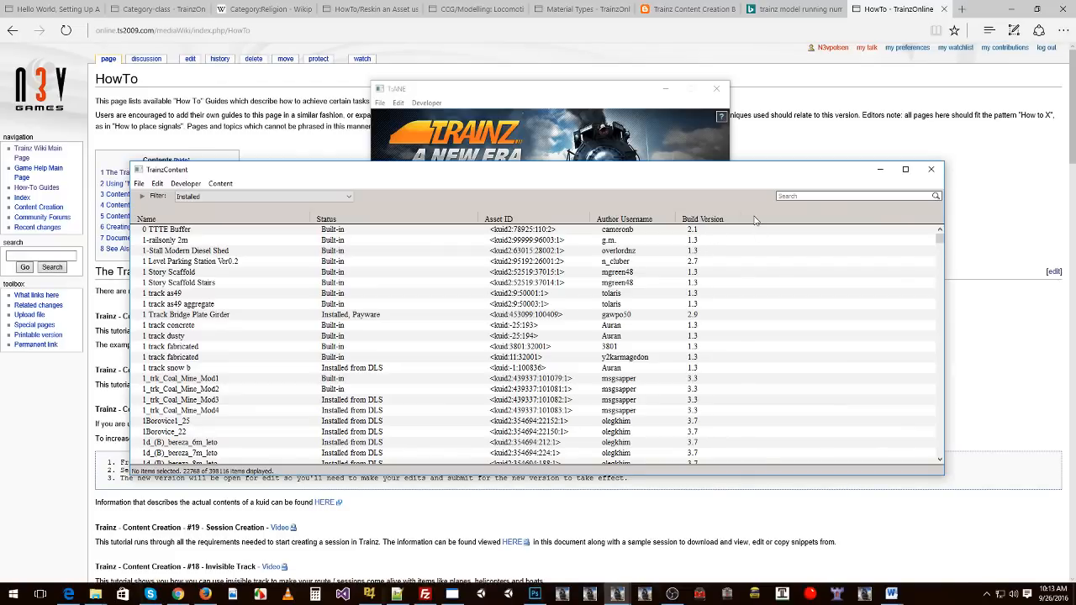
left_click(693, 243)
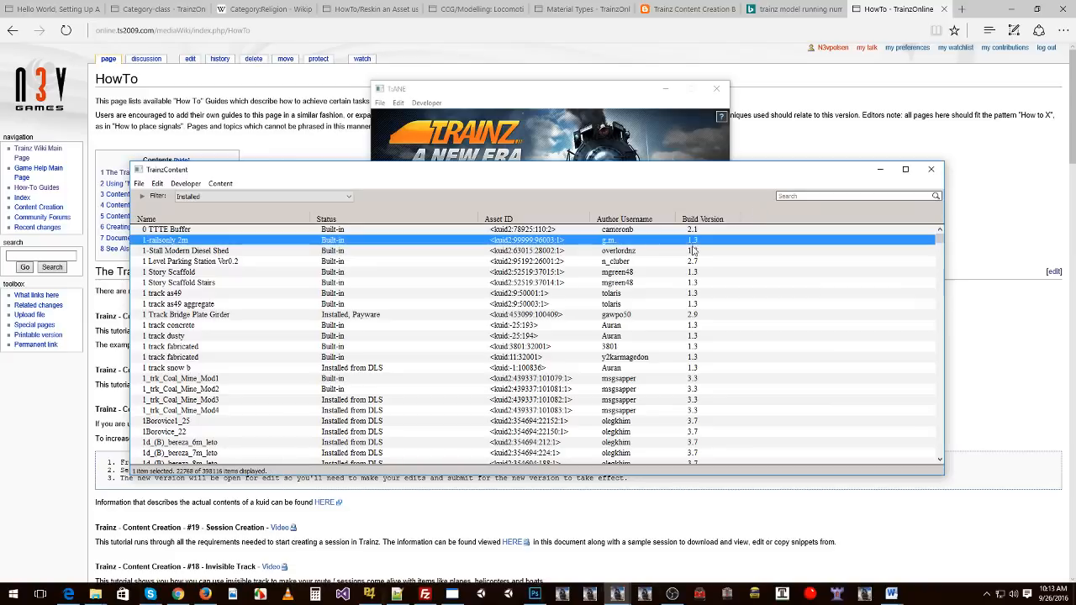
Step: Insert a Type column into the asset list and look through the asset types
right_click(752, 220)
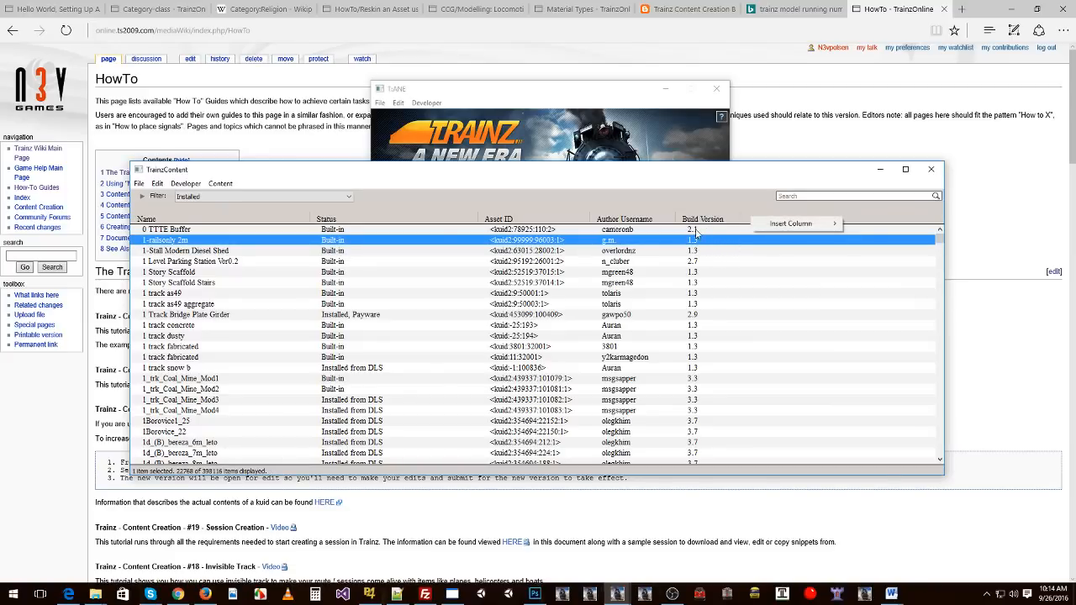
left_click(695, 231)
right_click(754, 220)
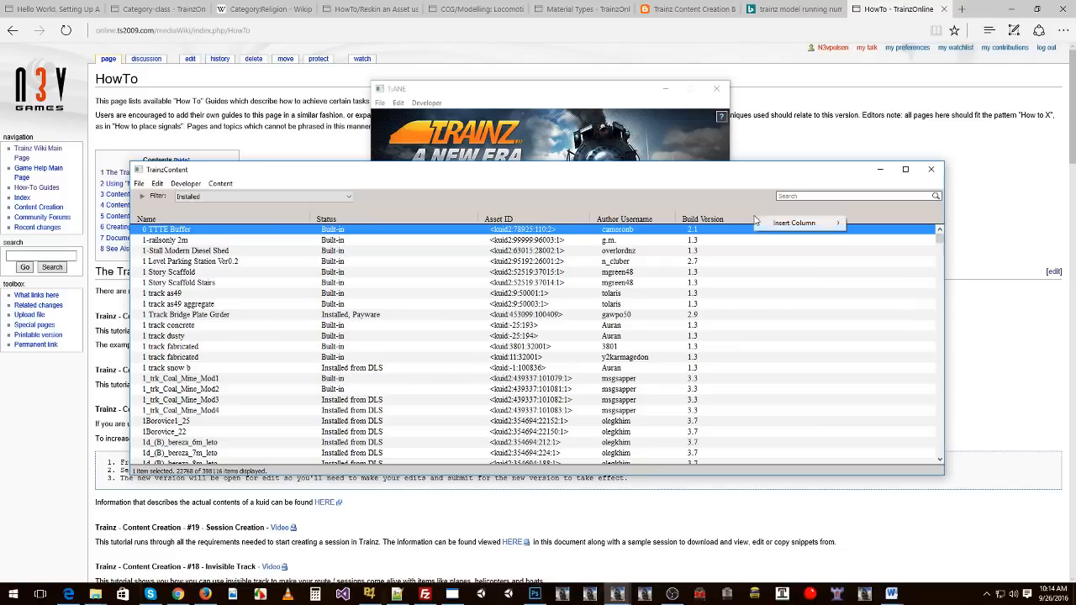
mouse_move(794, 224)
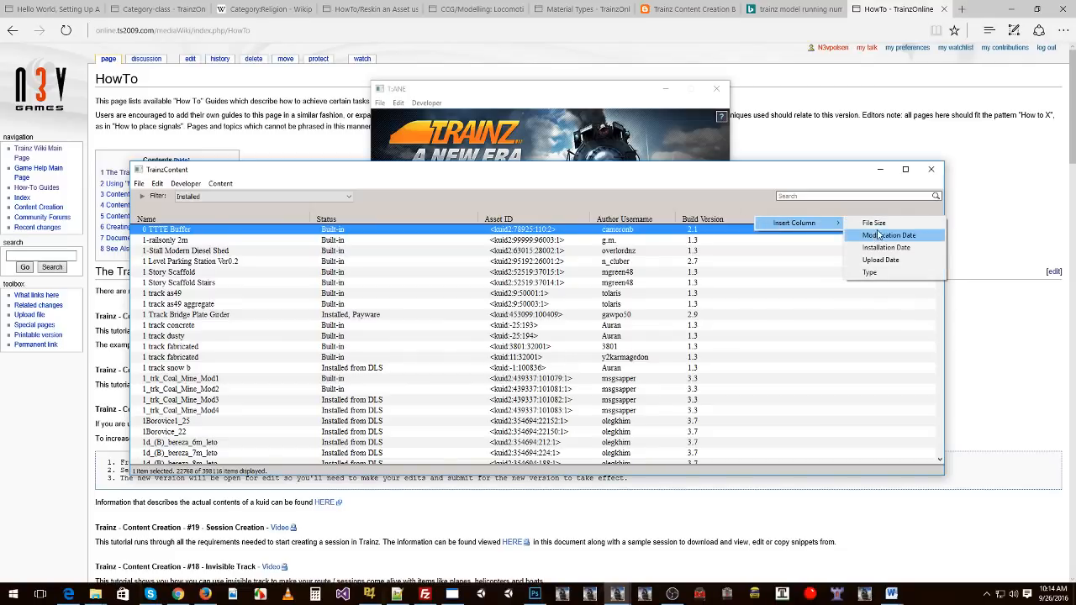
left_click(871, 271)
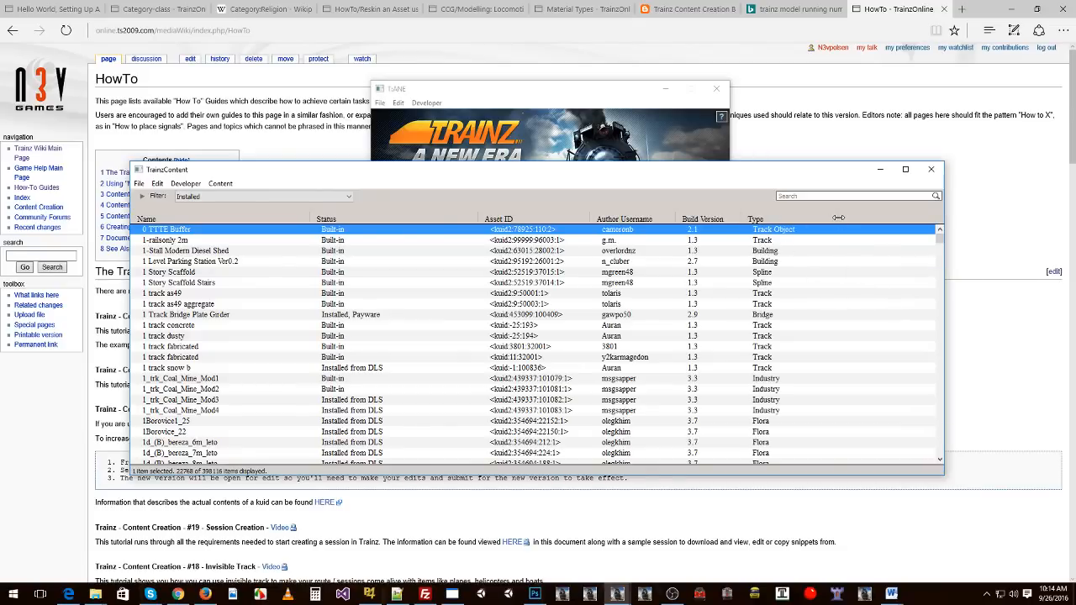
scroll(786, 284, "down", 2)
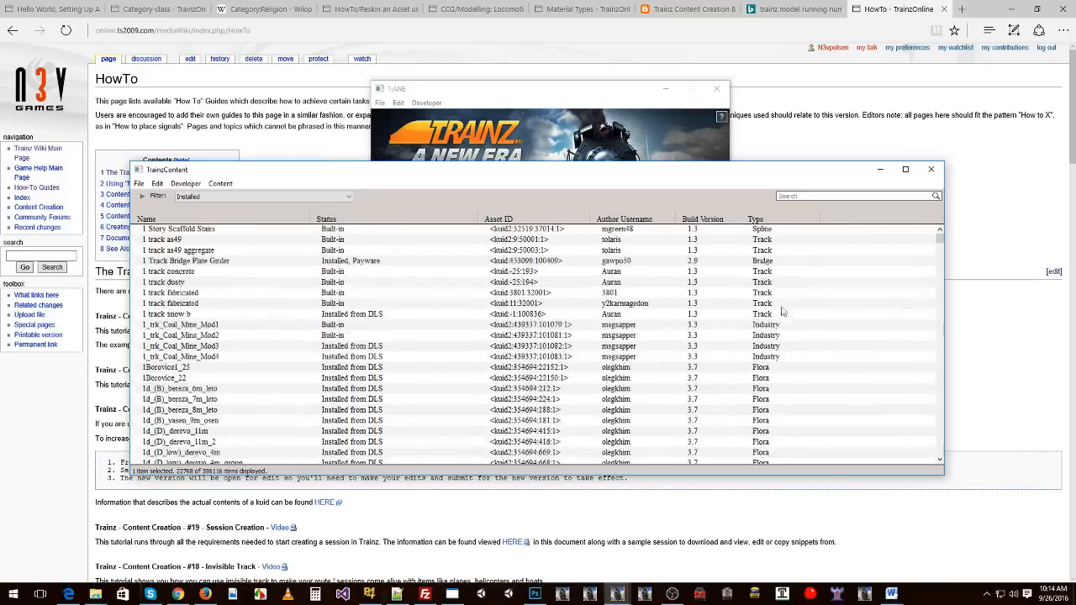
left_click(775, 370)
scroll(811, 370, "up", 2)
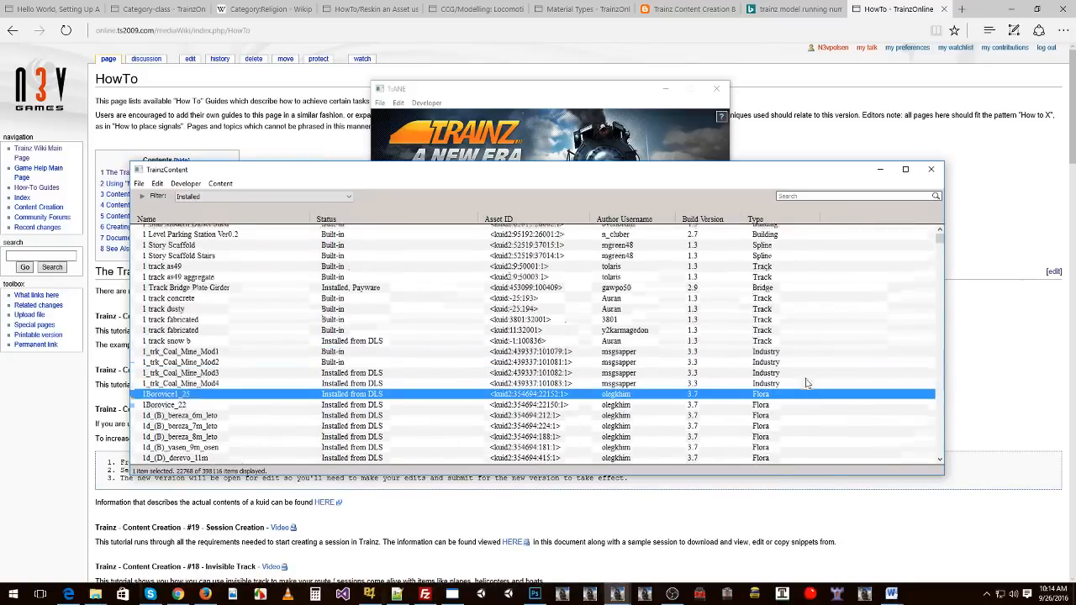
Step: Insert an Installation Date column and sort the installed assets by it, newest first
right_click(837, 222)
mouse_move(866, 227)
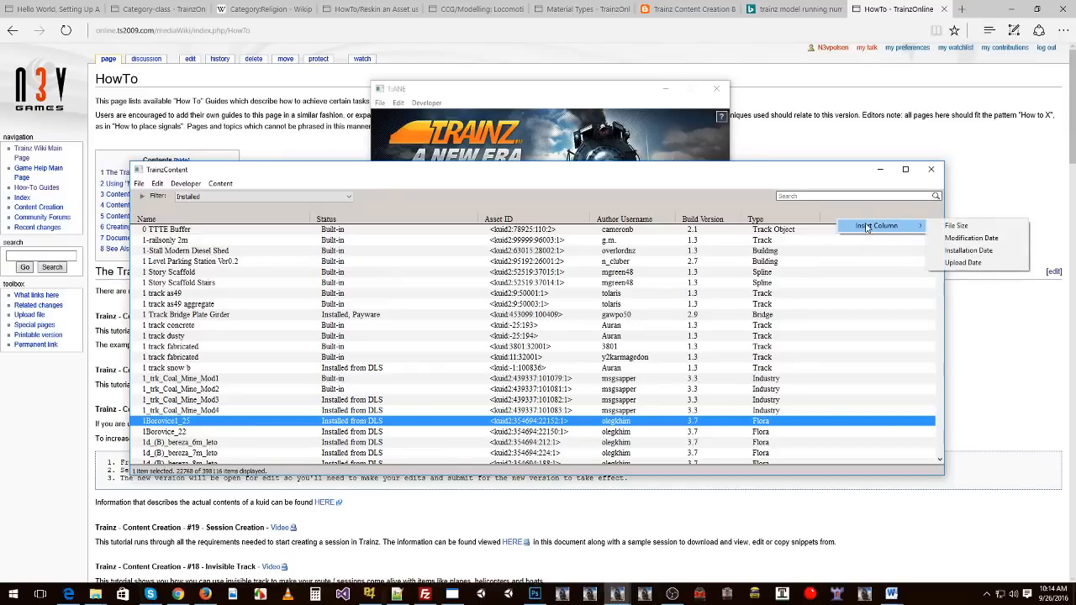
left_click(954, 252)
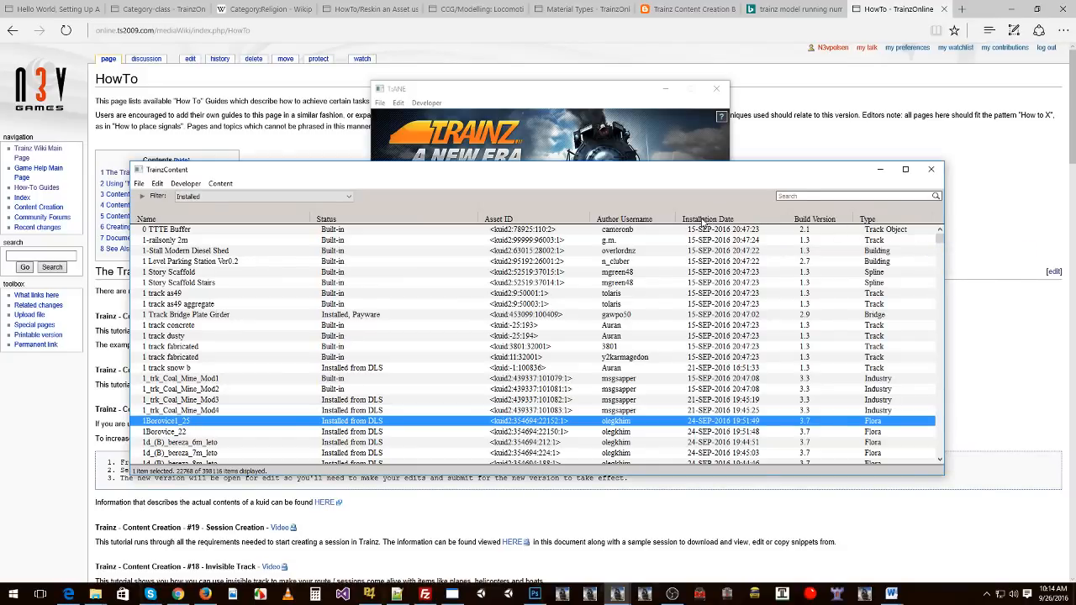
left_click(725, 219)
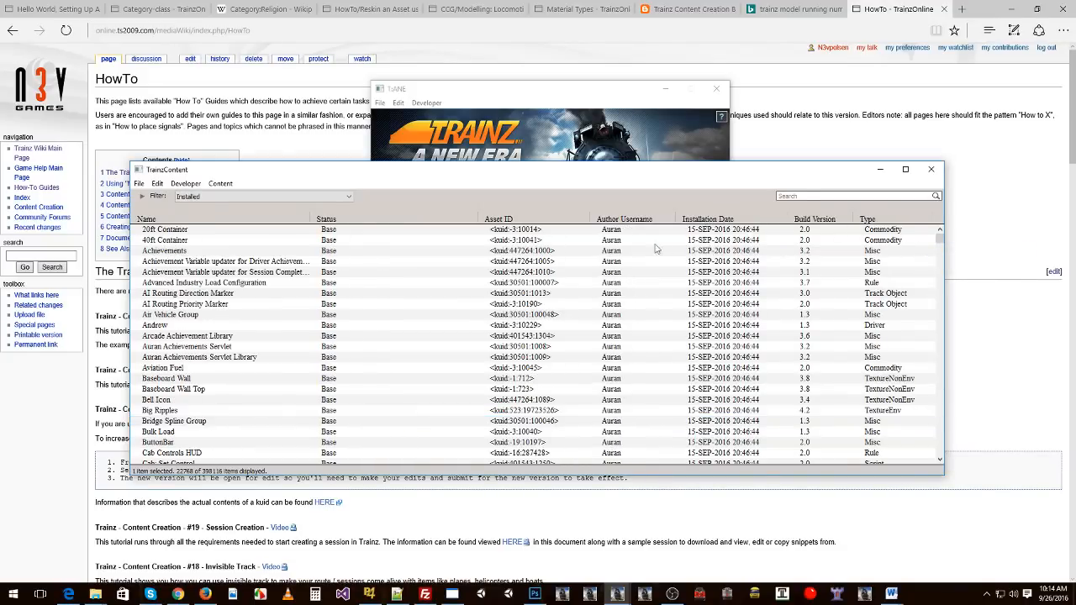
left_click(710, 222)
Step: Preview the Snd Grass high 5x10 type 7 asset and enlarge its preview window
left_click(702, 235)
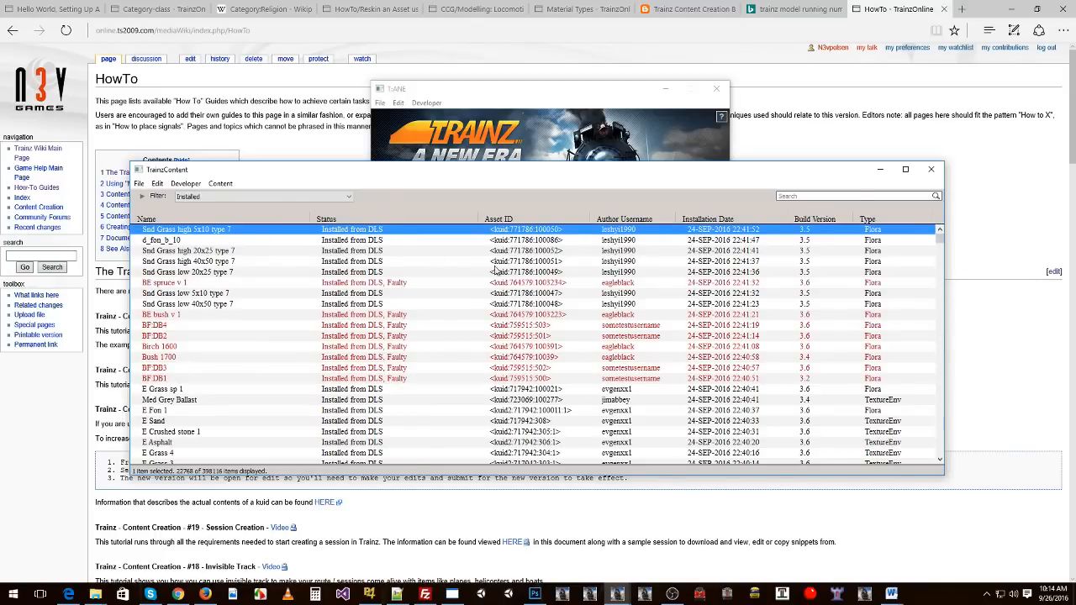
left_click_drag(802, 174, 826, 175)
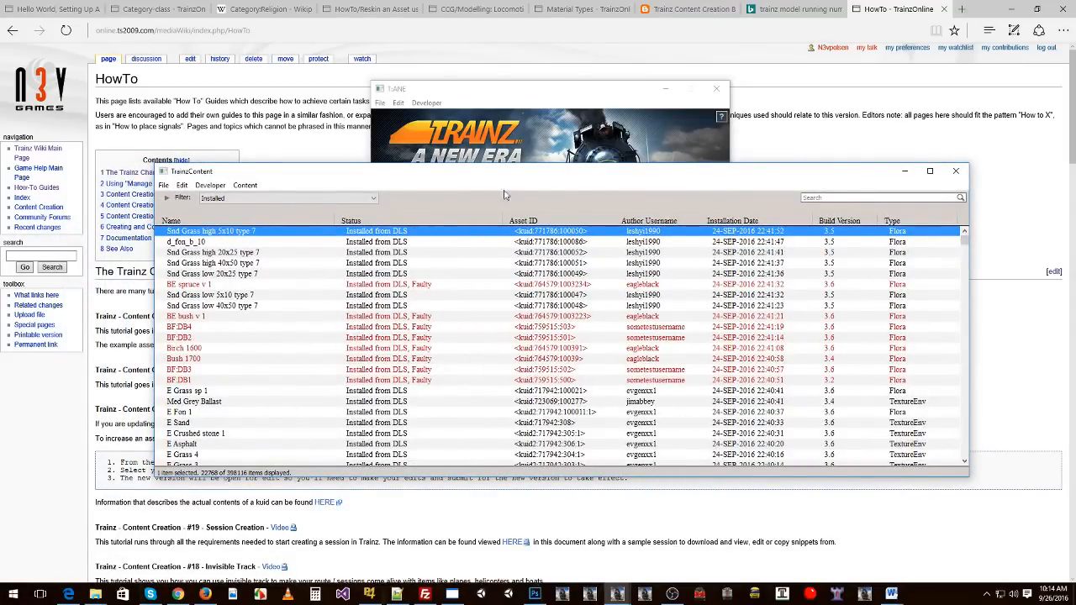
left_click_drag(507, 173, 527, 203)
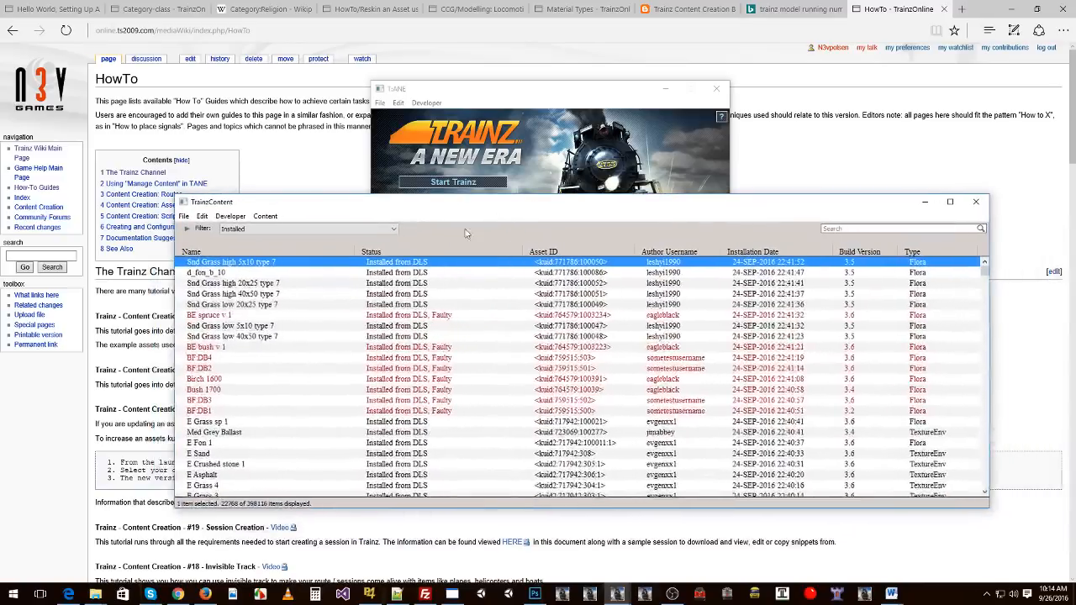
right_click(389, 266)
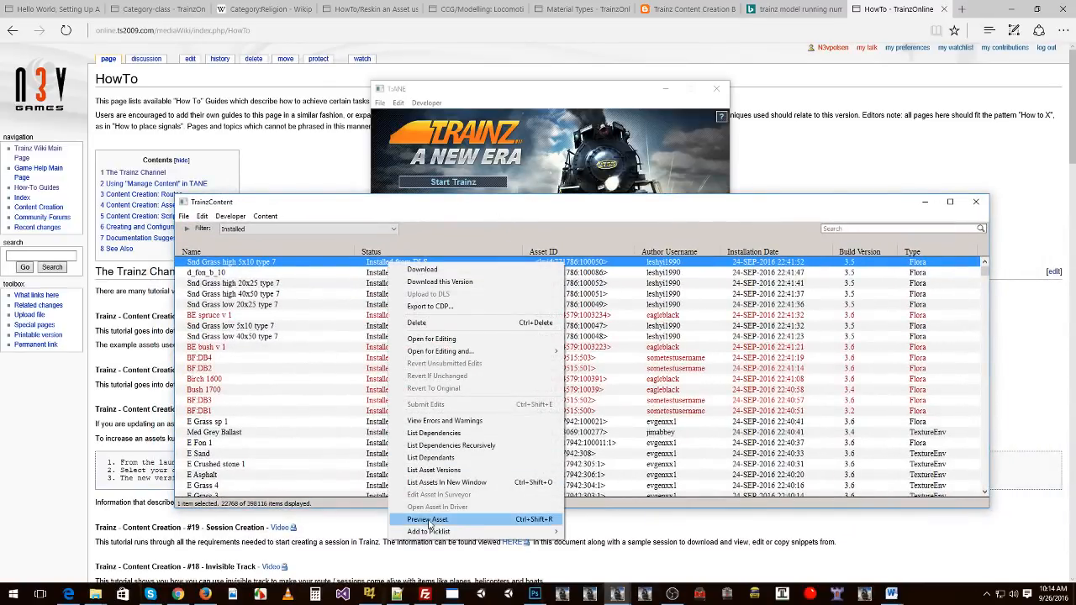
left_click(428, 520)
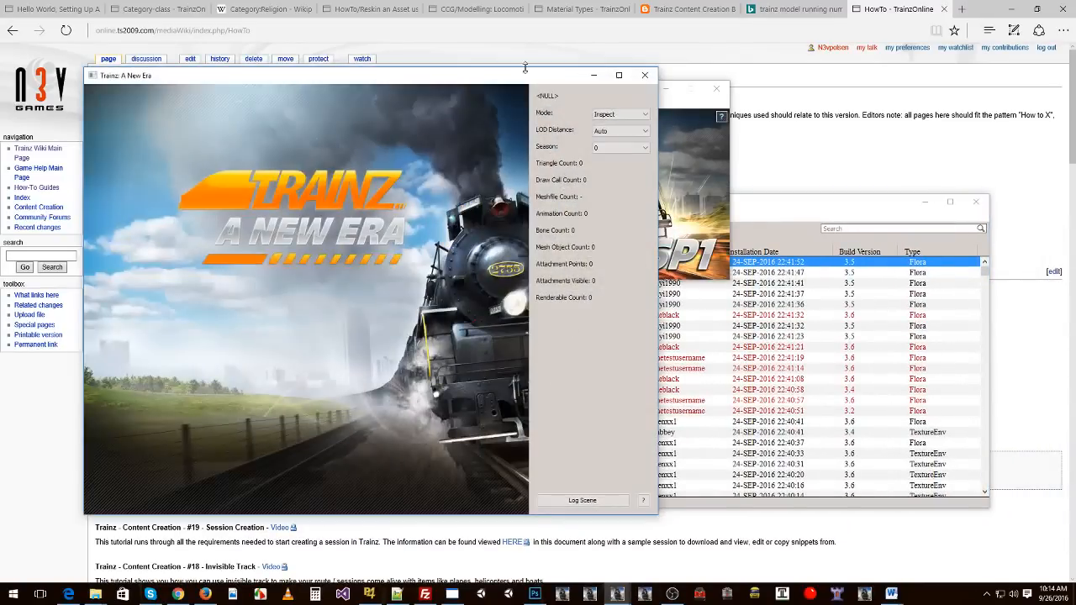
left_click_drag(532, 52, 541, 40)
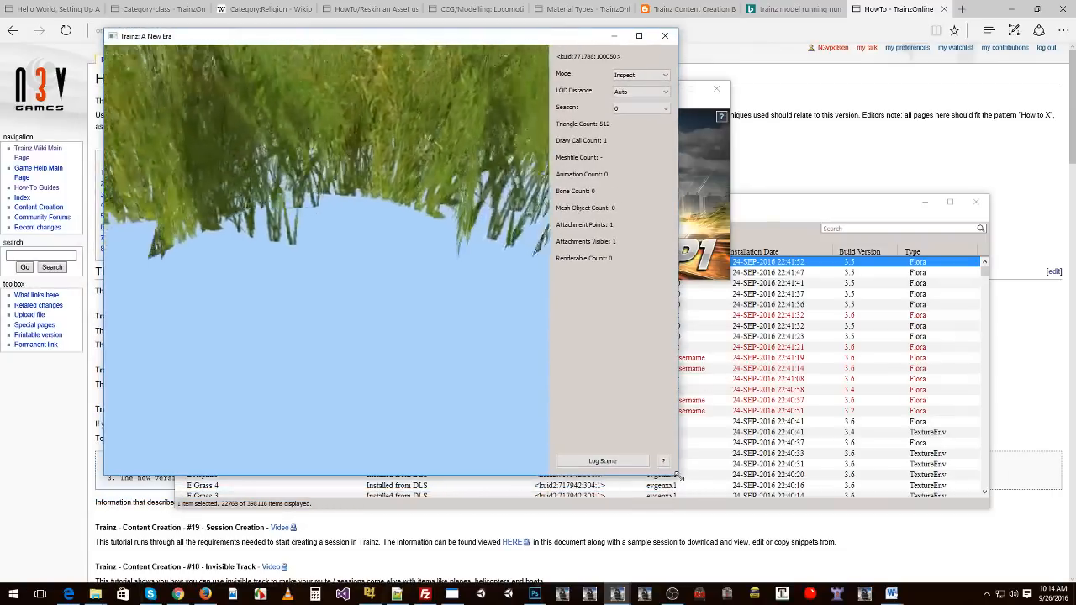
left_click_drag(679, 477, 971, 518)
Step: Examine the grass model in the preview and compare it with its Type entry in the asset list
left_click_drag(655, 219, 643, 332)
left_click_drag(802, 42, 732, 57)
left_click(912, 222)
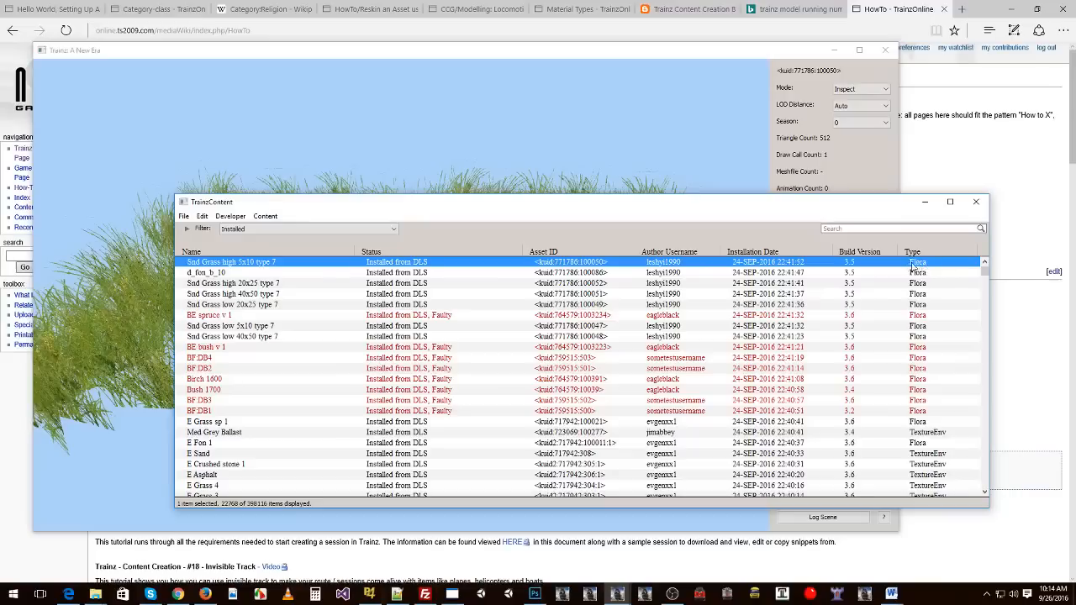
left_click(742, 54)
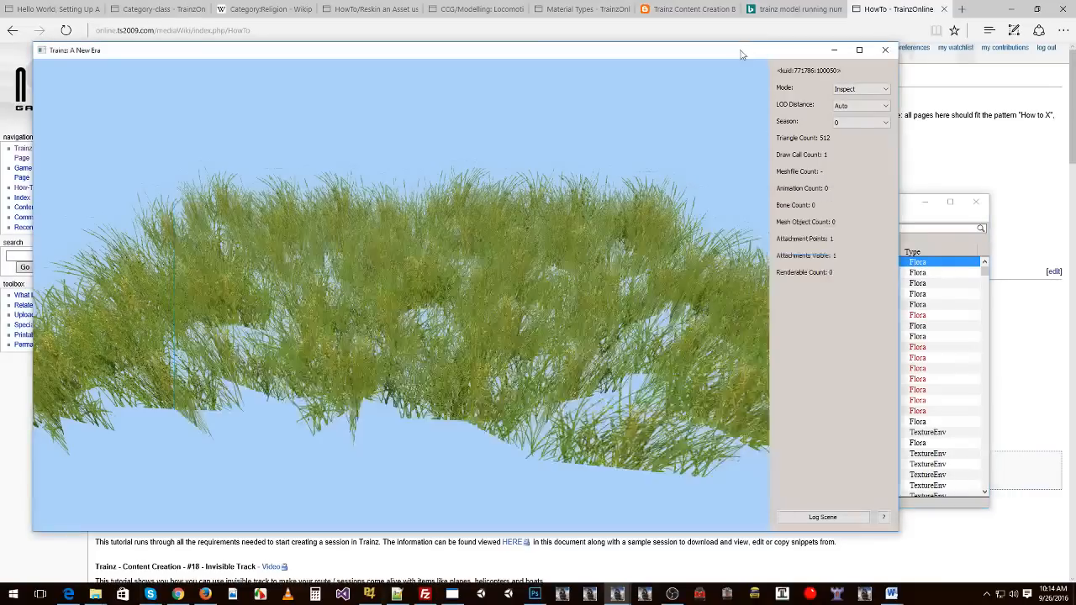
left_click_drag(614, 207, 637, 264)
scroll(621, 204, "down", 4)
Step: Open the Snd Grass high 5x10 type 7 asset's config file text, check its kind value, and close the file
left_click(921, 263)
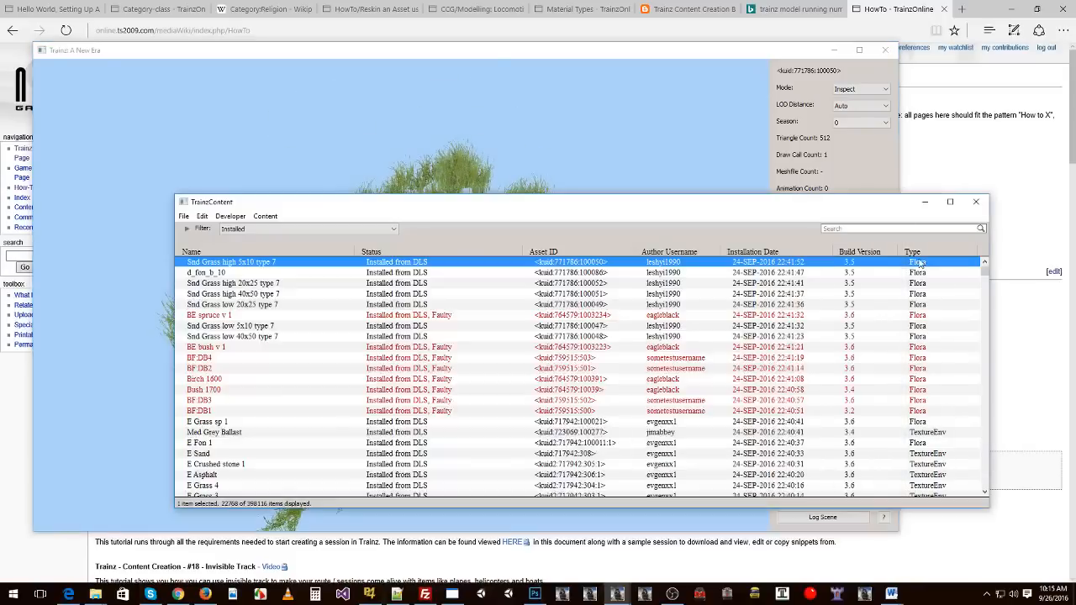
right_click(639, 267)
mouse_move(756, 352)
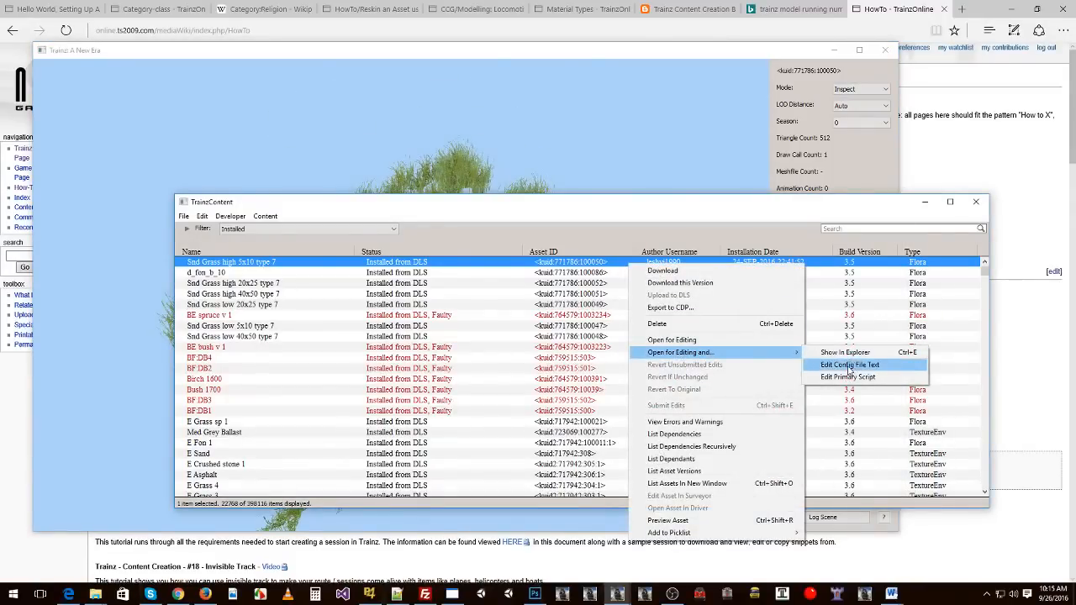
left_click(849, 365)
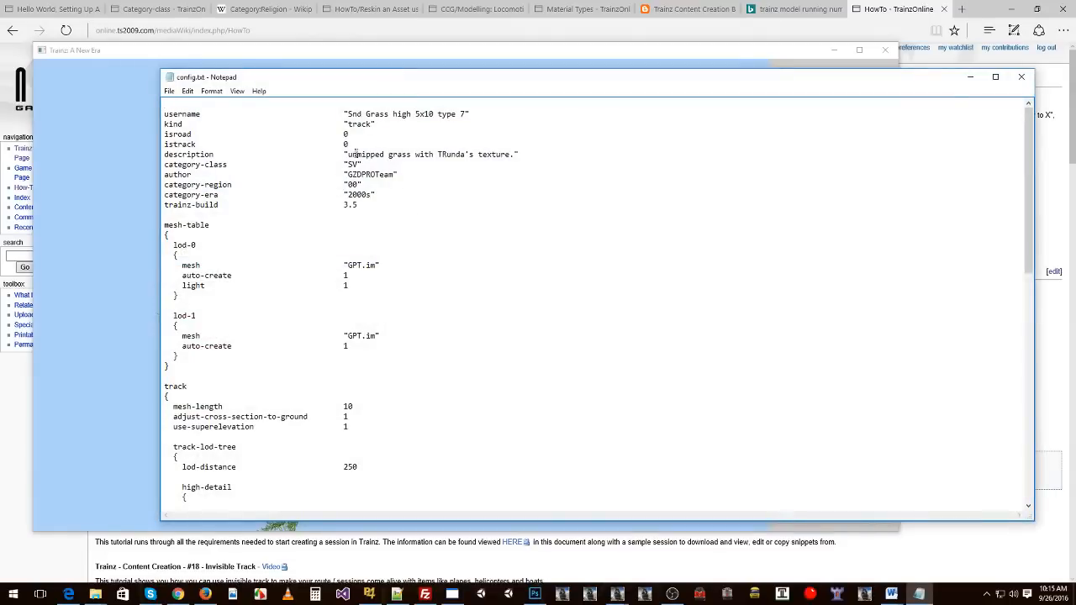
left_click_drag(353, 124, 373, 124)
left_click(1021, 77)
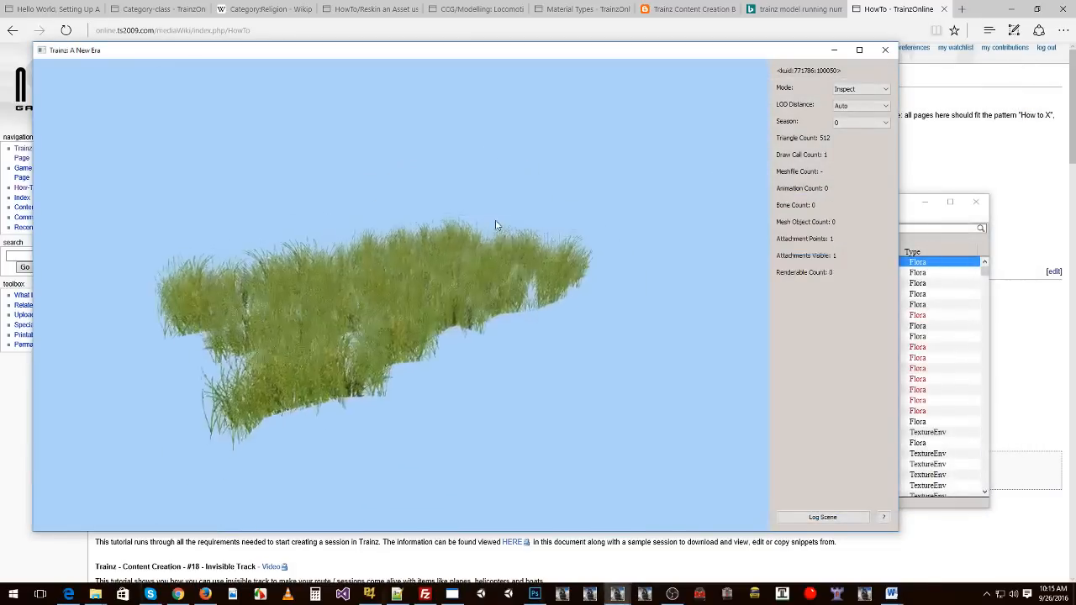
Step: Inspect the grass preview from several angles and from near and far distances, checking its LOD and mesh statistics
left_click_drag(496, 225, 224, 197)
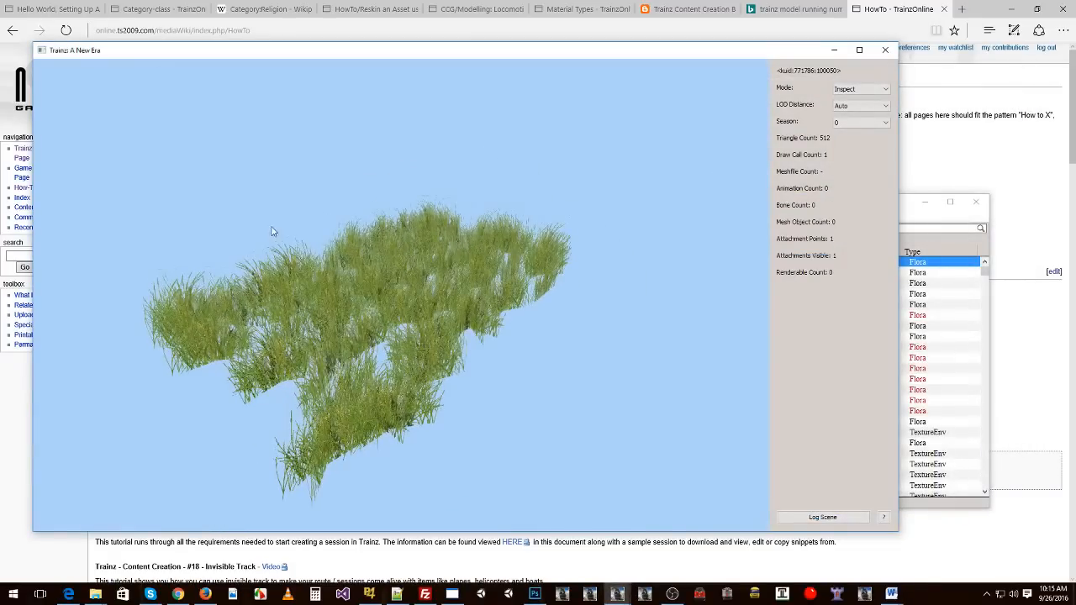
left_click_drag(460, 345, 555, 290)
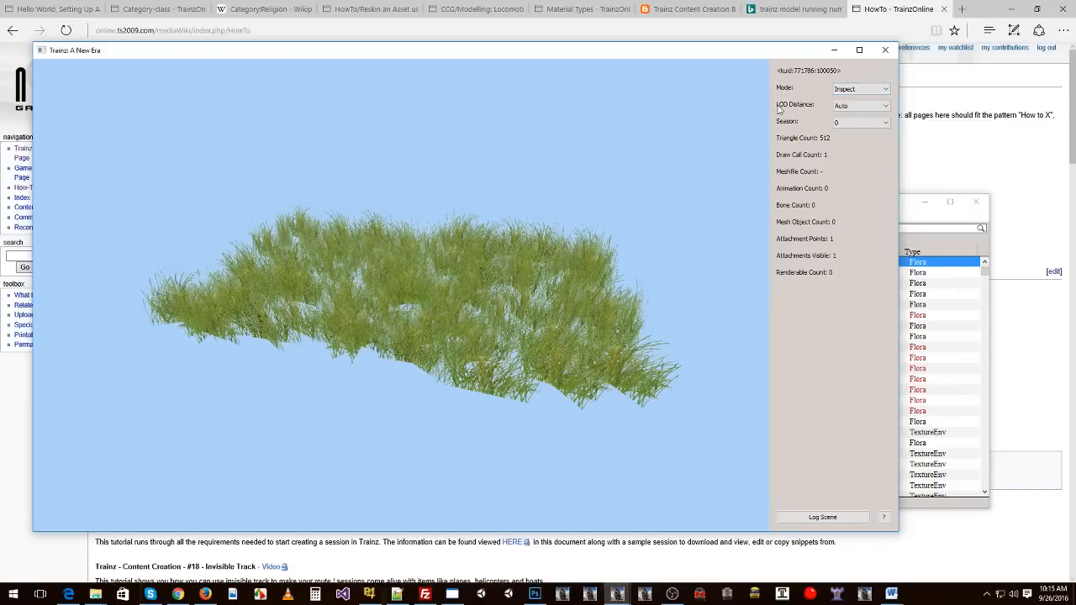
left_click_drag(705, 55, 773, 58)
mouse_move(640, 217)
left_mouse_down()
mouse_move(637, 256)
mouse_move(649, 227)
left_mouse_up()
left_click_drag(569, 248, 487, 246)
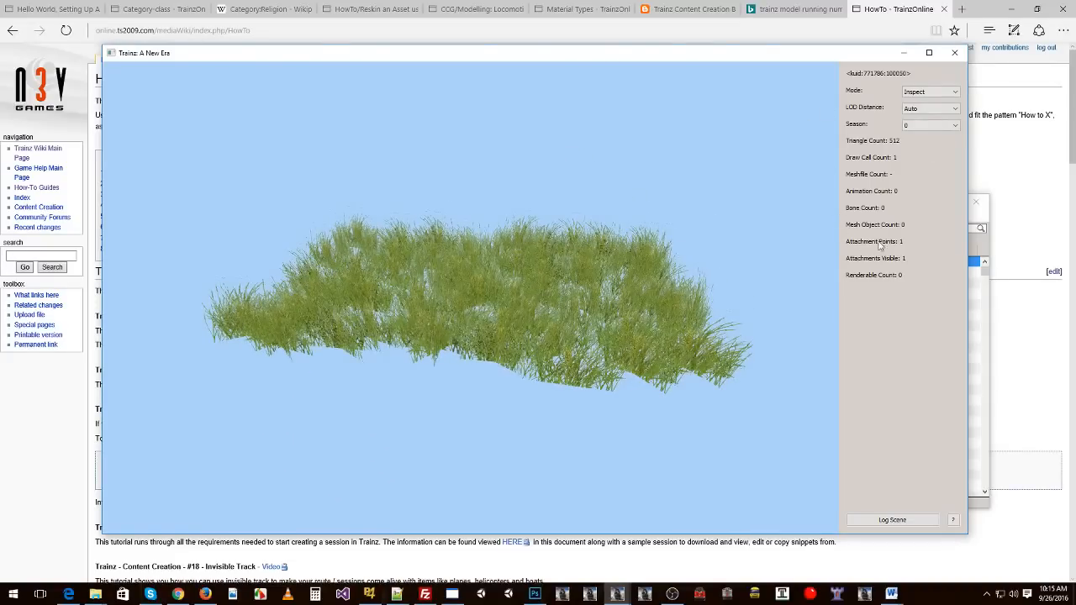
mouse_move(541, 262)
left_mouse_down()
mouse_move(540, 280)
mouse_move(539, 257)
left_mouse_up()
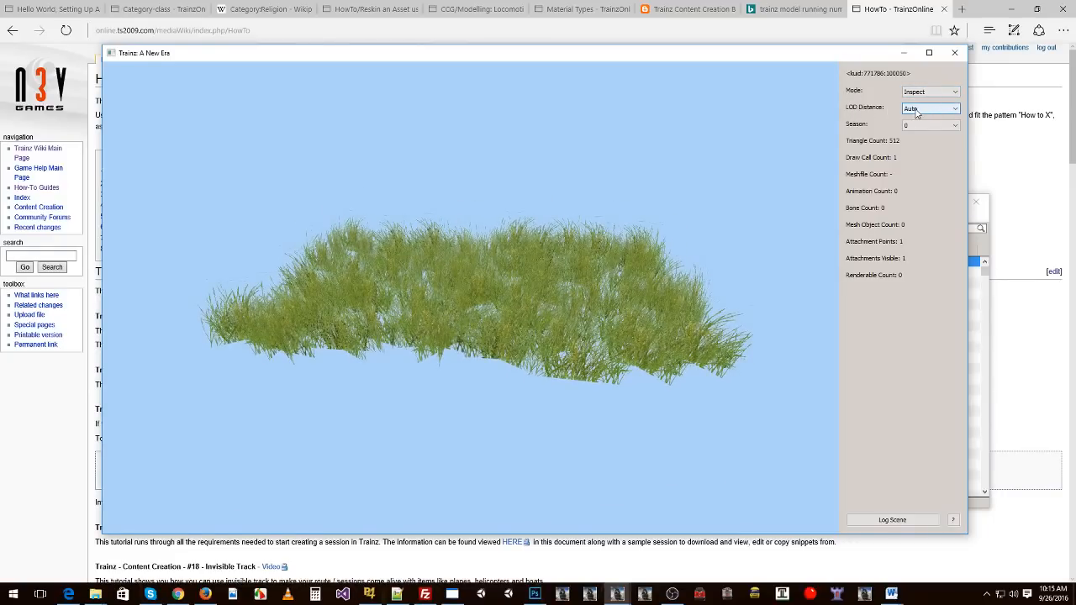
scroll(593, 225, "down", 6)
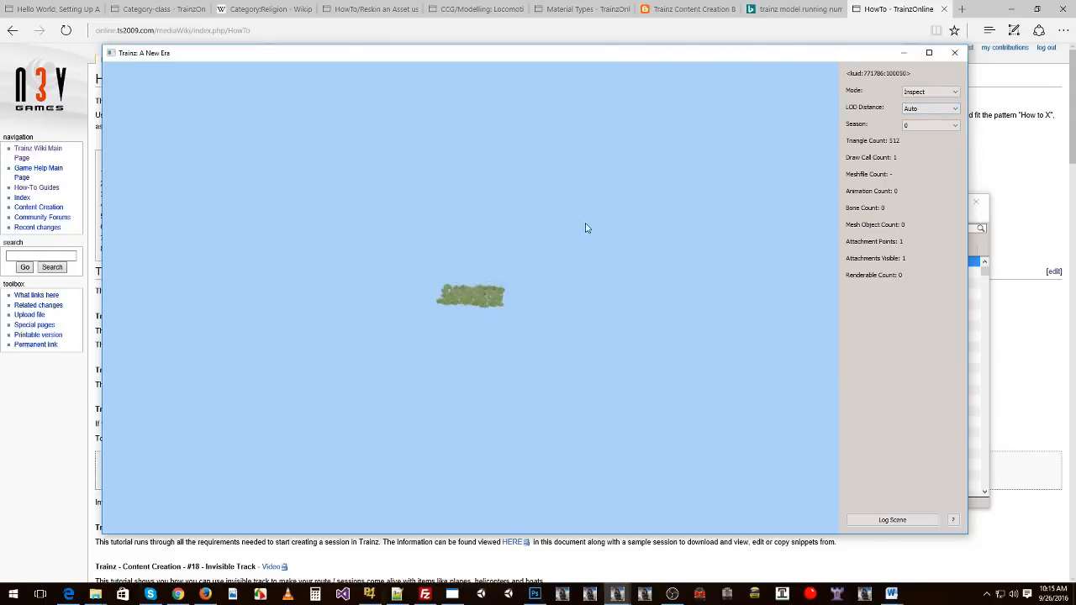
scroll(578, 226, "down", 5)
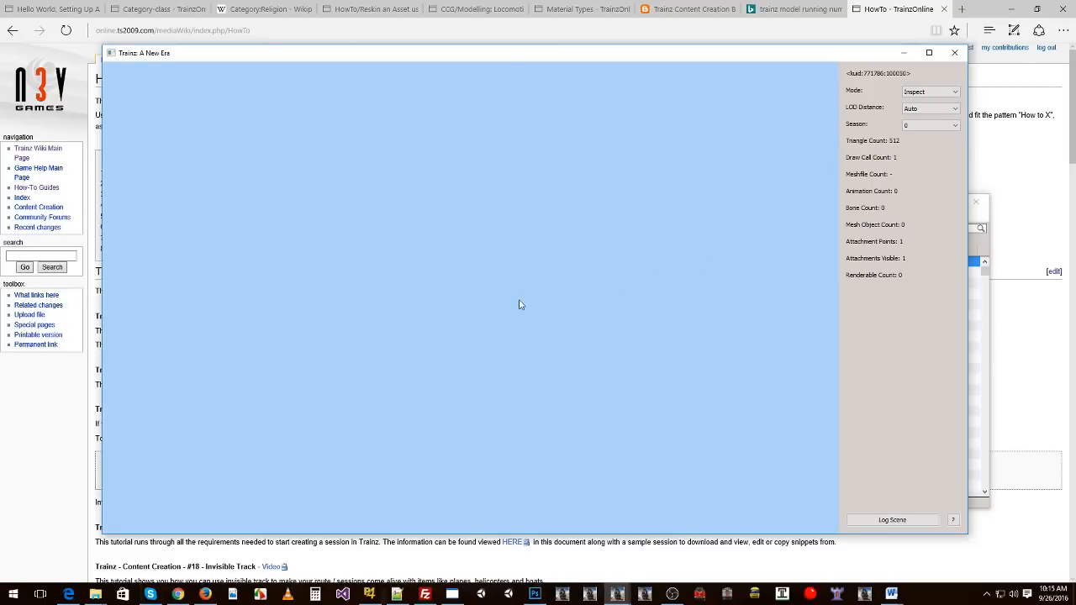
scroll(520, 304, "up", 8)
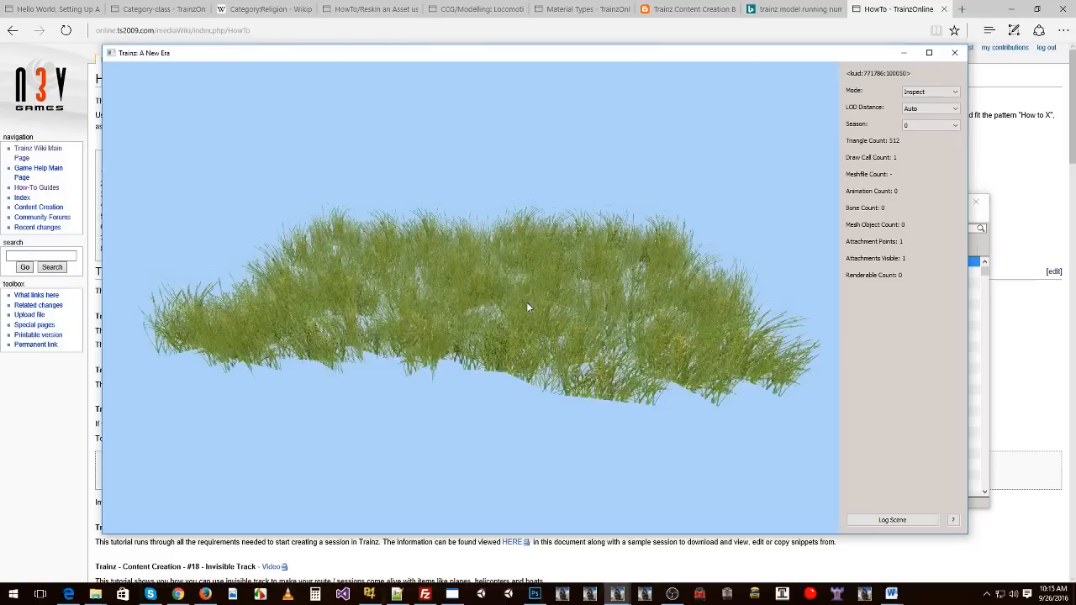
Step: Set the grass preview's LOD distance to 5000m to check the model's distant detail level
left_click_drag(526, 302, 459, 288)
scroll(559, 280, "down", 8)
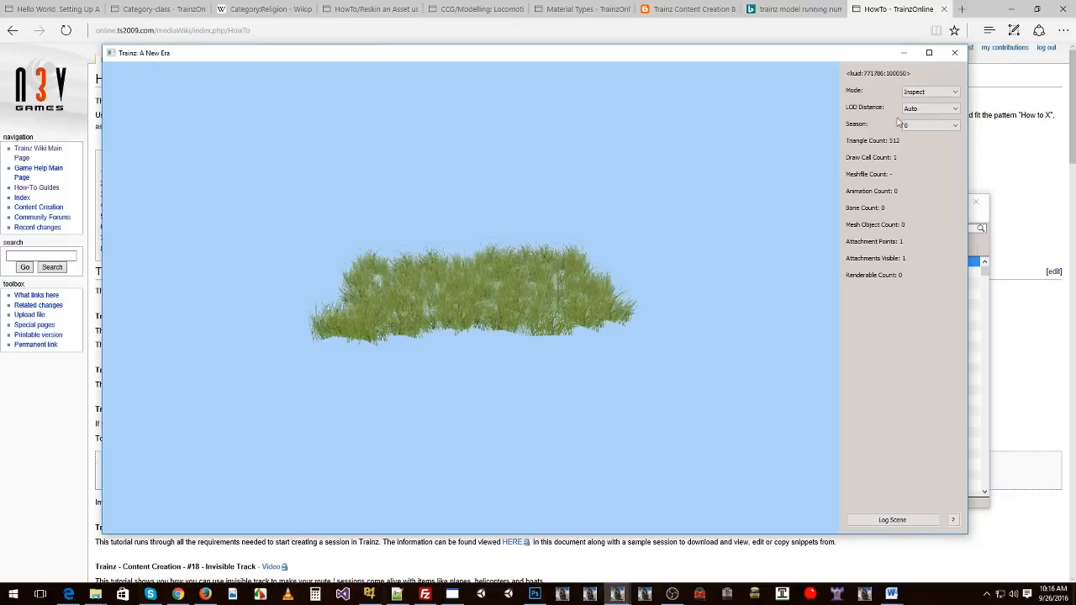
left_click_drag(542, 256, 533, 263)
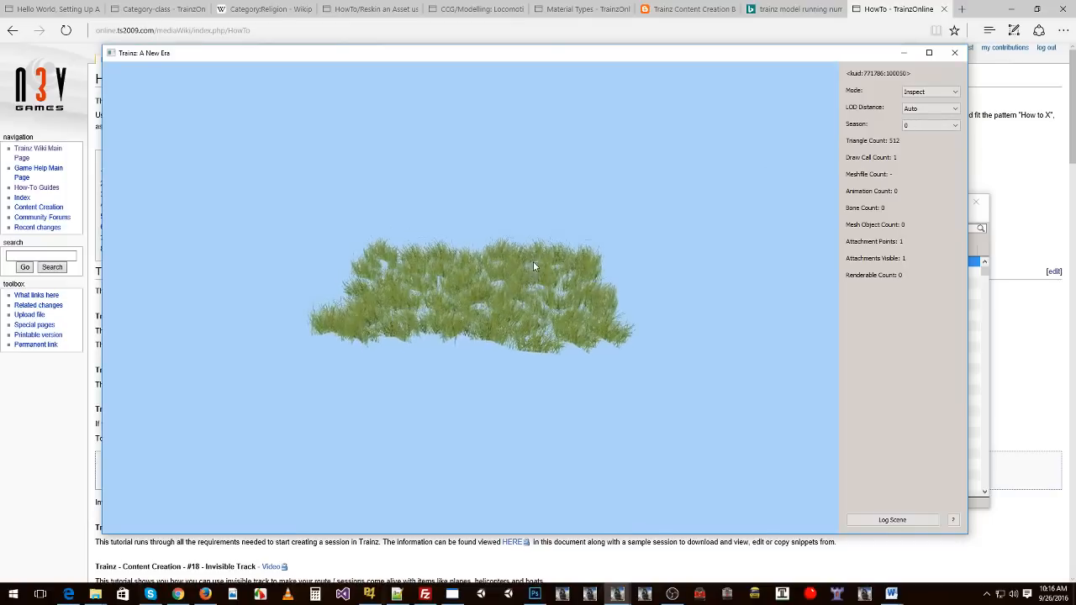
left_click(904, 109)
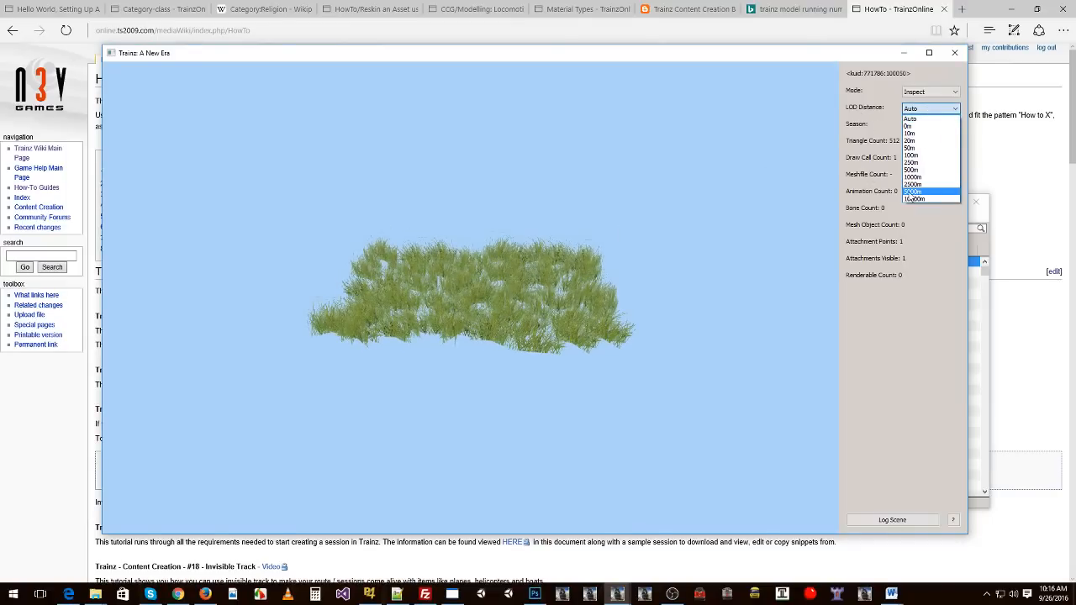
left_click(913, 193)
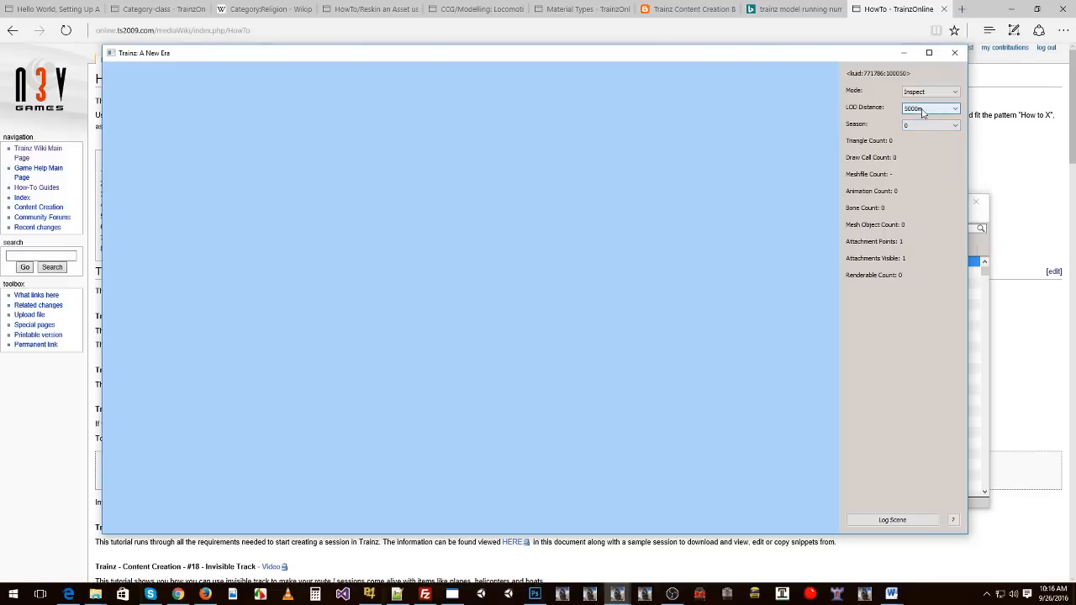
Step: Compare the grass model at LOD distances of 1000m and 2500m
left_click(922, 111)
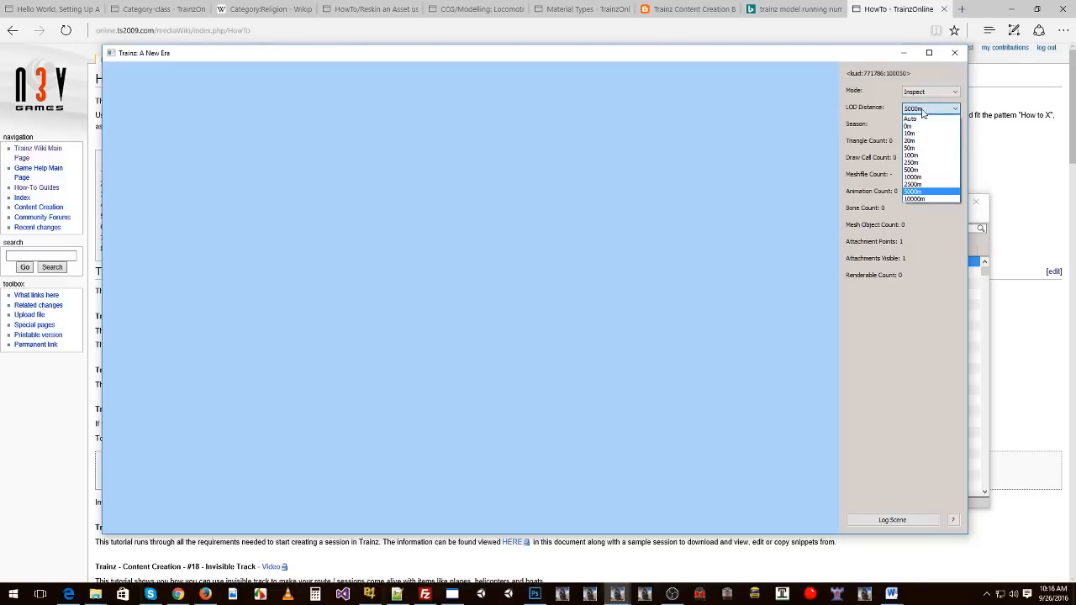
left_click(921, 180)
right_click_drag(515, 225, 535, 237)
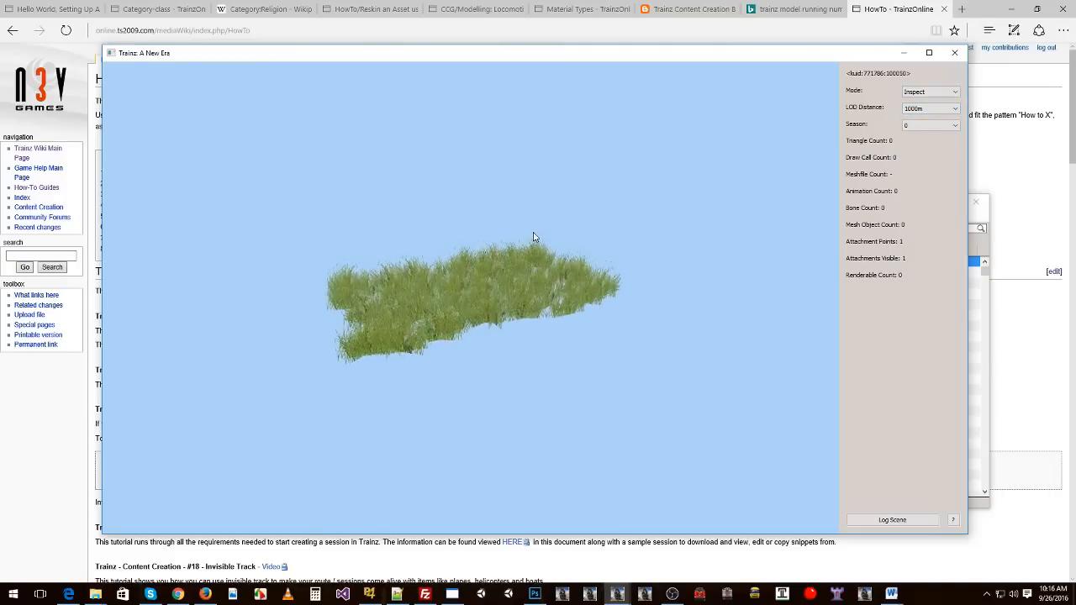
left_click(912, 109)
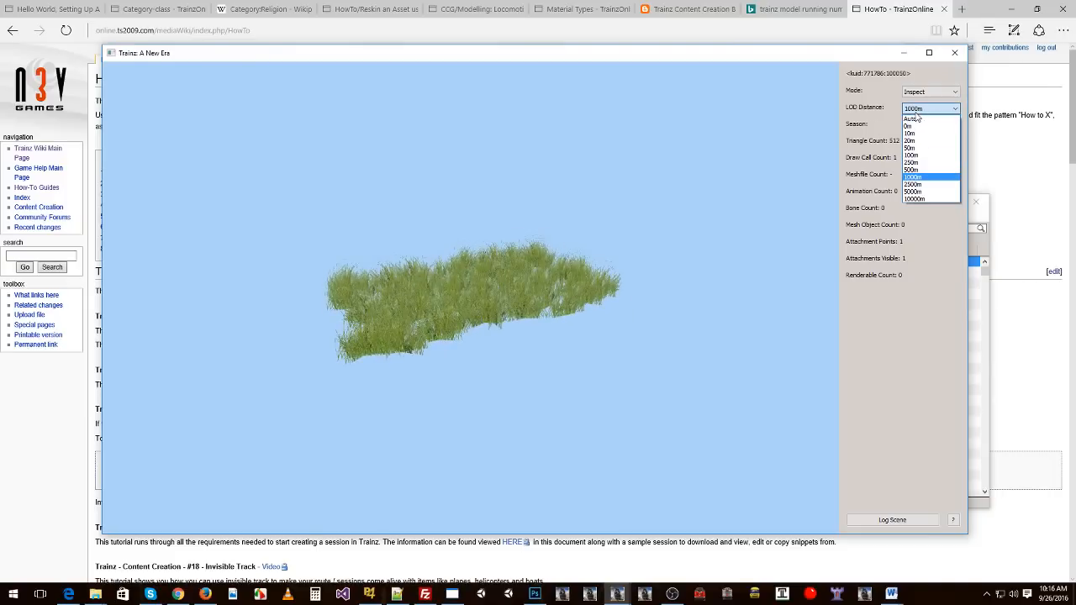
left_click(917, 185)
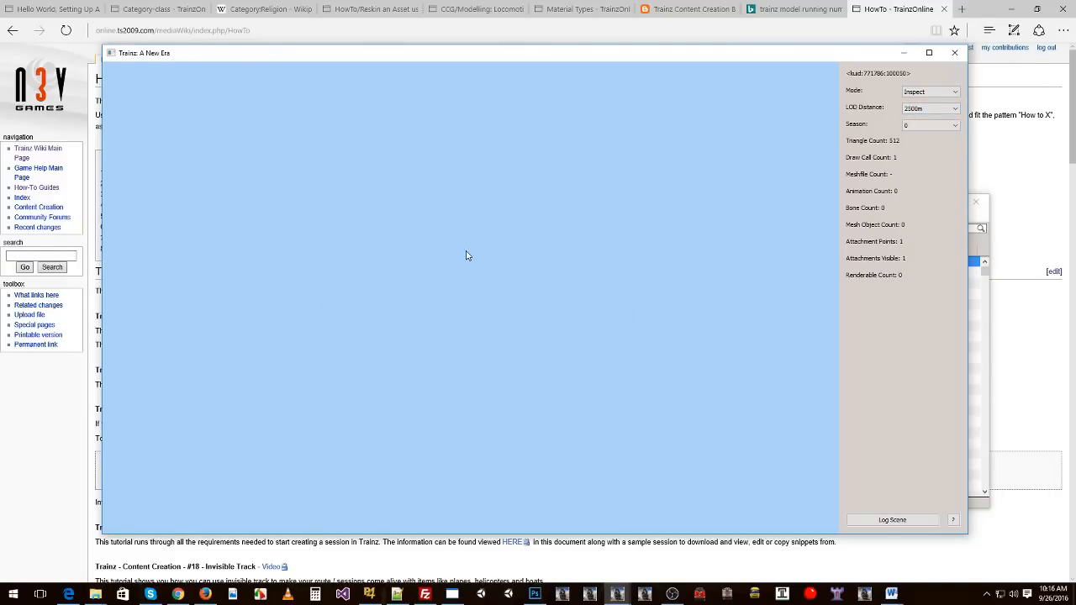
Step: Return the LOD distance to Auto and check how the grass displays from farther away
left_click(925, 108)
left_click(916, 119)
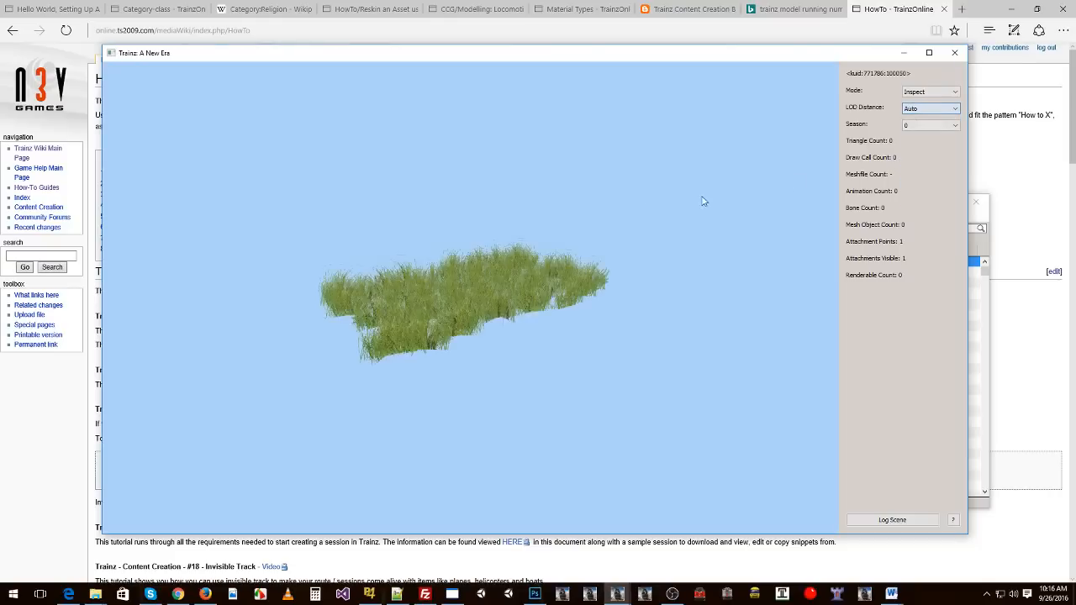
scroll(601, 193, "down", 10)
scroll(601, 193, "down", 4)
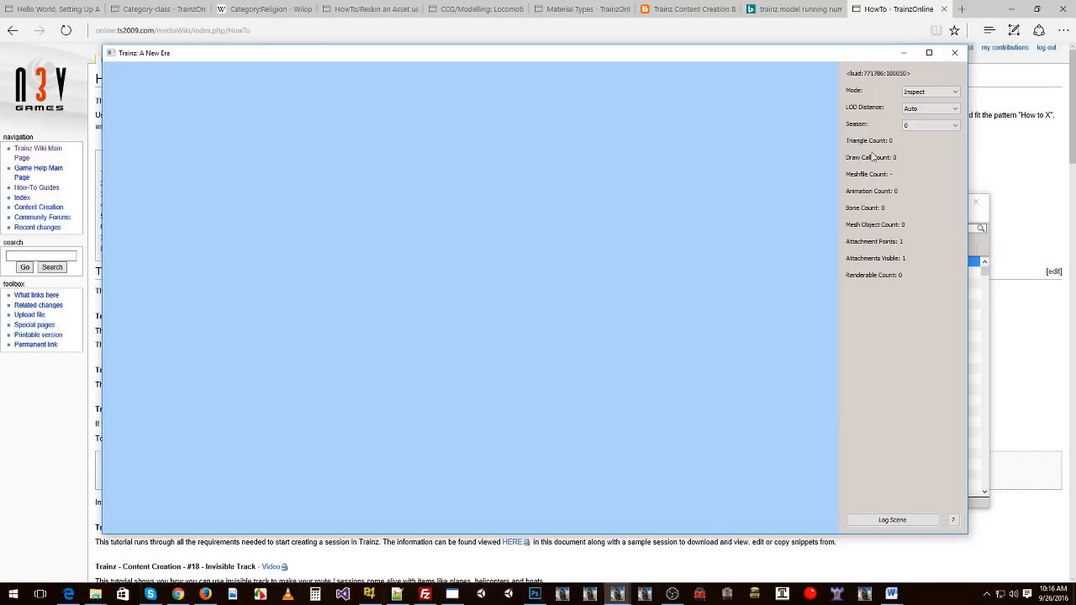
scroll(679, 211, "up", 5)
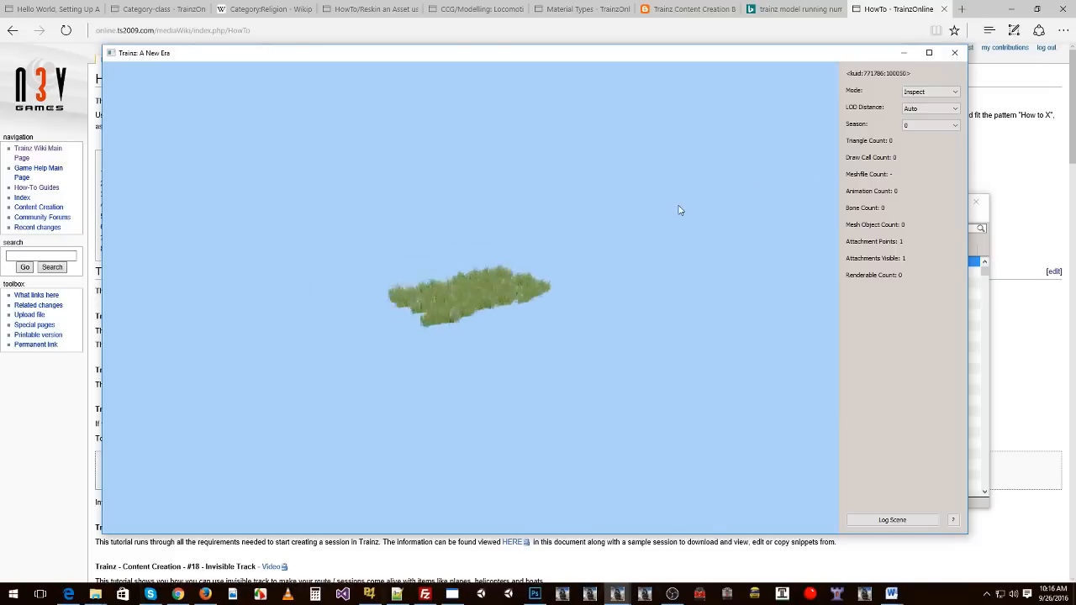
Step: Open the Snd Grass high 5x10 type 7 asset's config file text and highlight the track-lod-tree entry
left_click(987, 266)
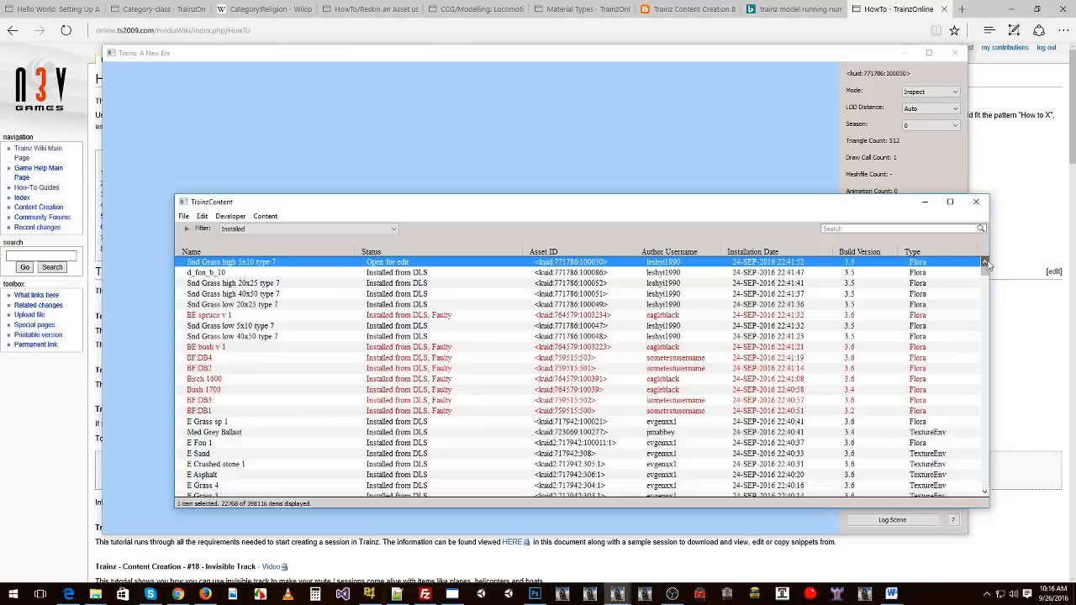
right_click(559, 264)
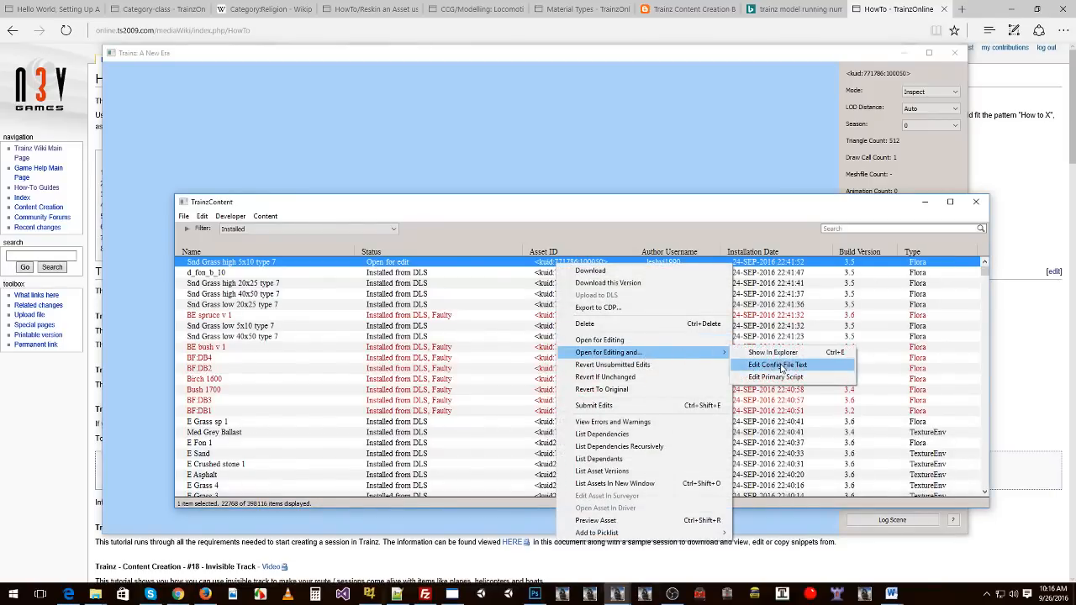
left_click(778, 365)
scroll(310, 244, "down", 8)
scroll(311, 243, "up", 2)
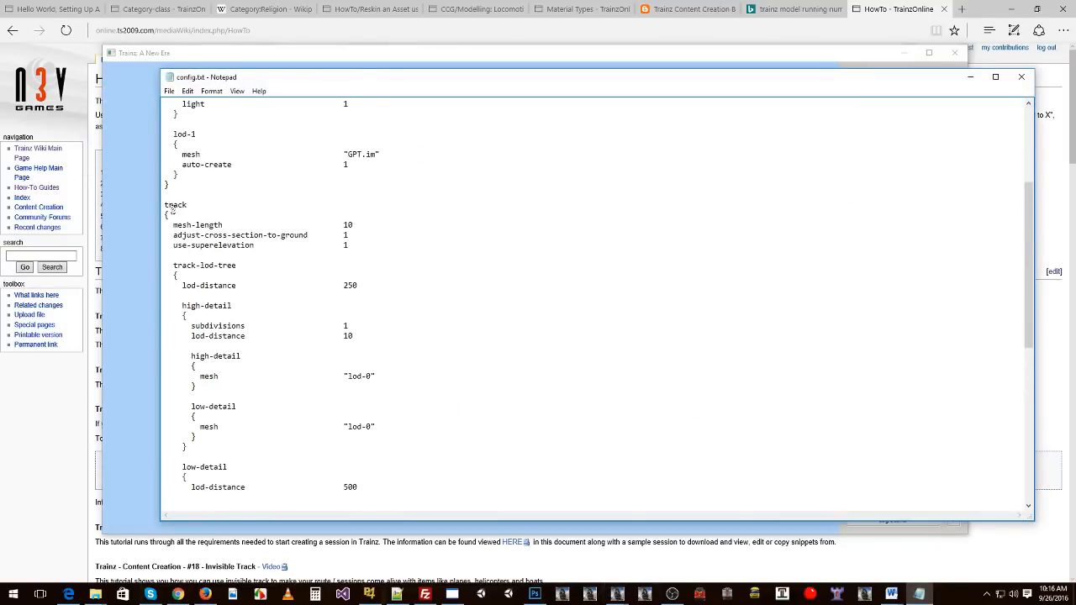
left_click_drag(173, 265, 240, 265)
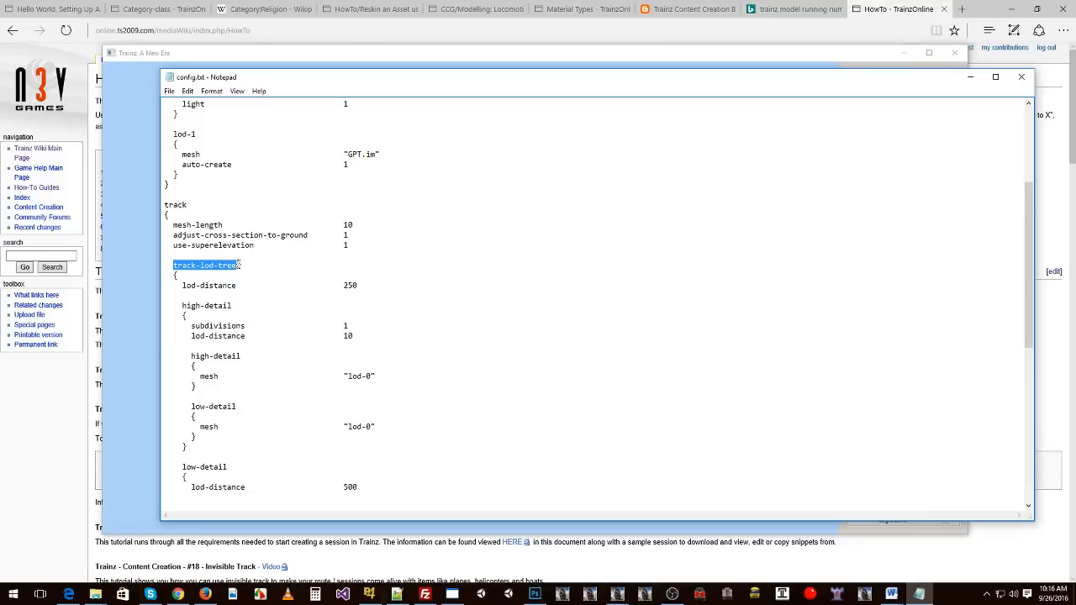
Step: Examine the track-lod-tree's top-level lod-distance and its first high-detail block
scroll(266, 261, "down", 4)
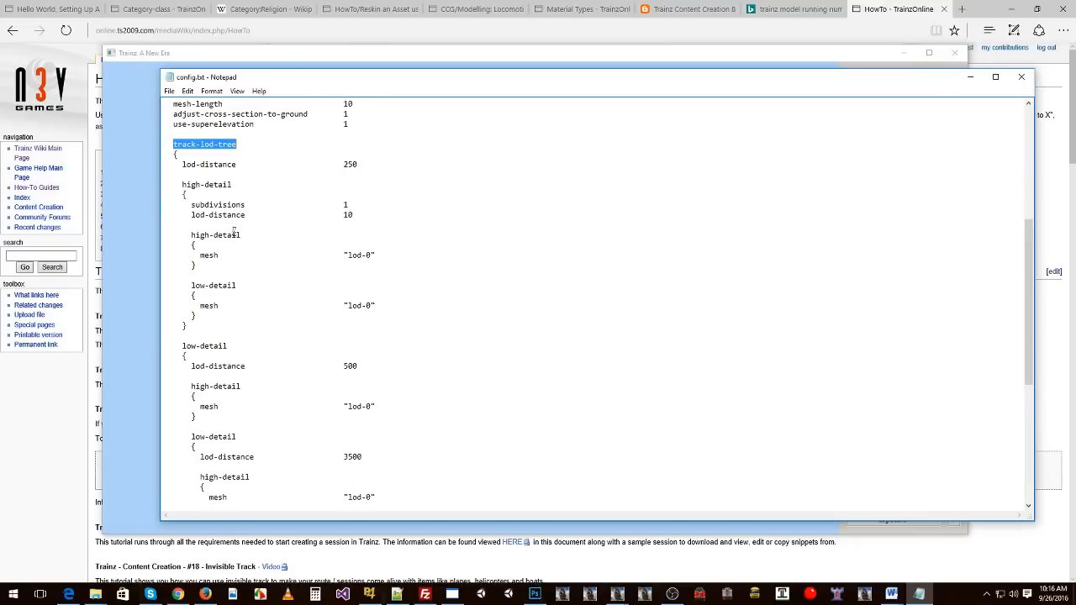
double_click(340, 165)
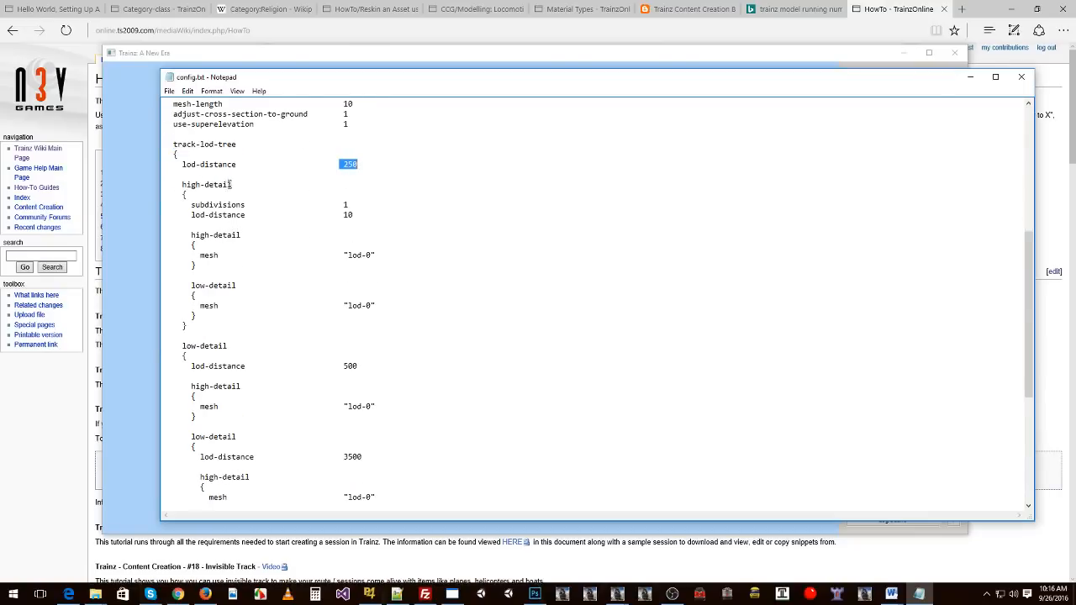
left_click_drag(180, 184, 212, 327)
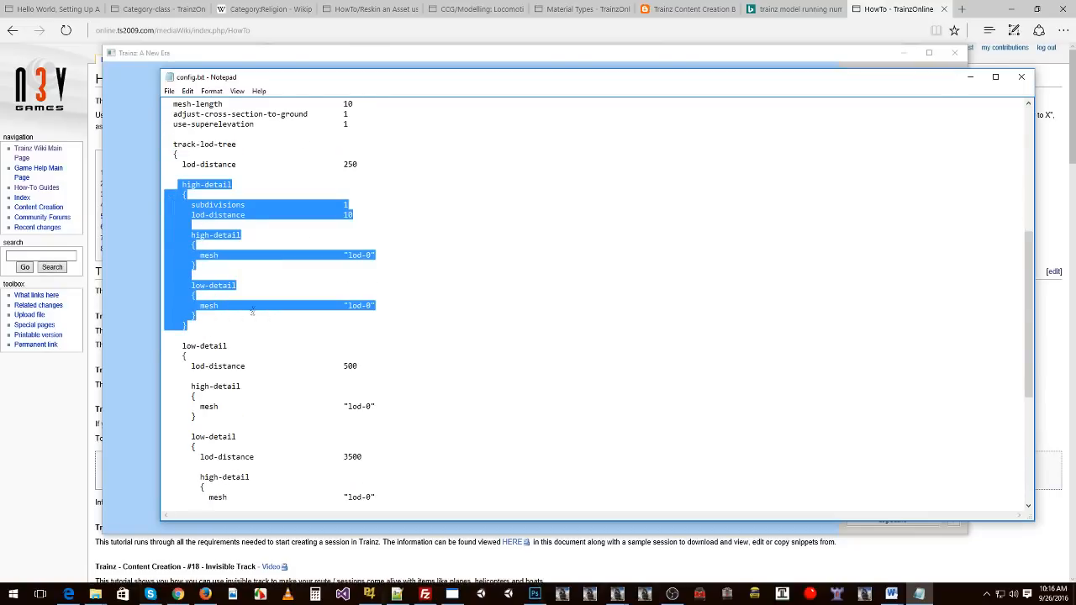
Step: Examine the outer low-detail block in track-lod-tree, including its lod-distance and nested high-detail and low-detail entries
scroll(298, 271, "down", 4)
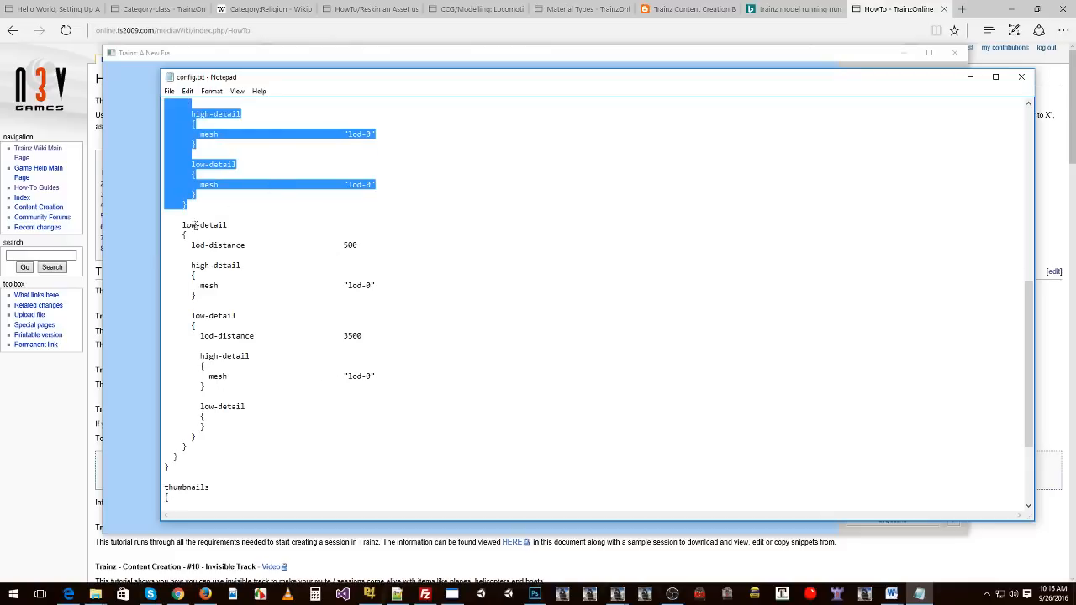
scroll(271, 175, "up", 2)
left_click_drag(184, 288, 223, 305)
left_click(314, 305)
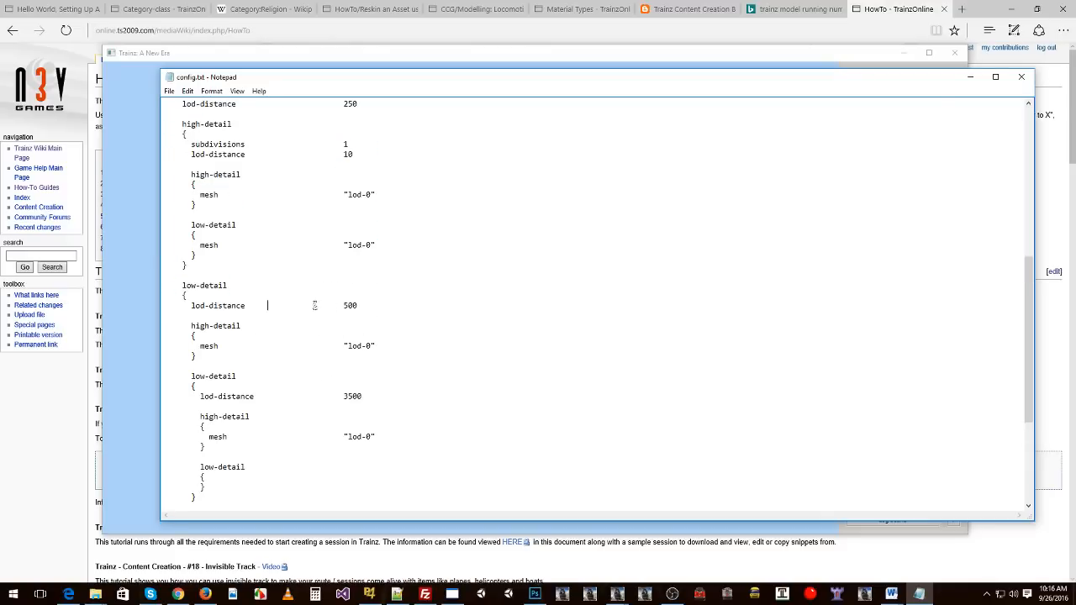
left_click_drag(359, 305, 196, 358)
scroll(210, 336, "down", 2)
left_click_drag(192, 316, 203, 326)
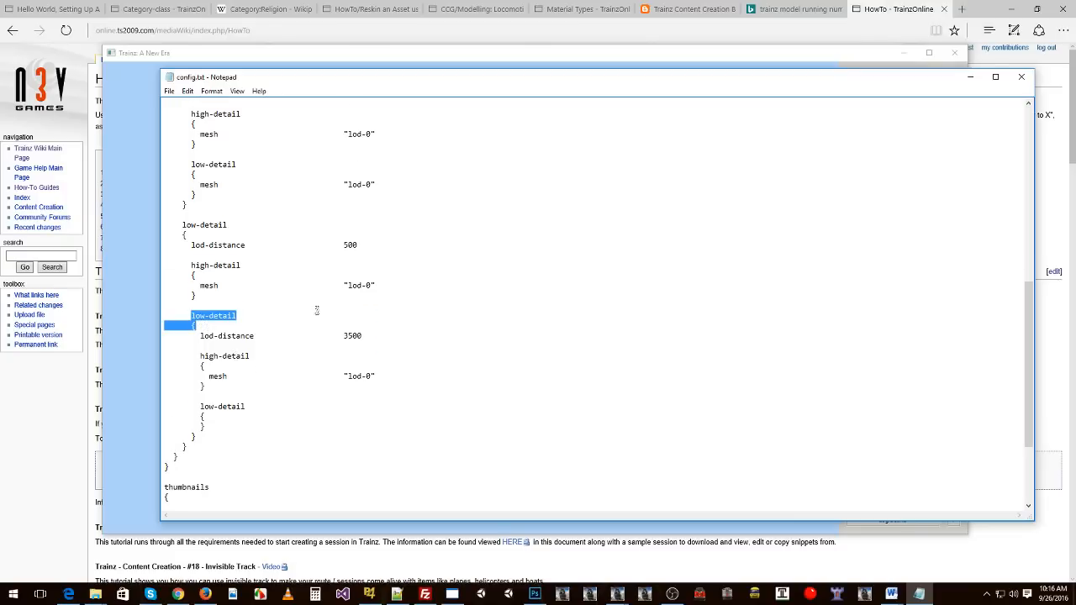
left_click_drag(191, 245, 360, 245)
left_click_drag(195, 264, 206, 303)
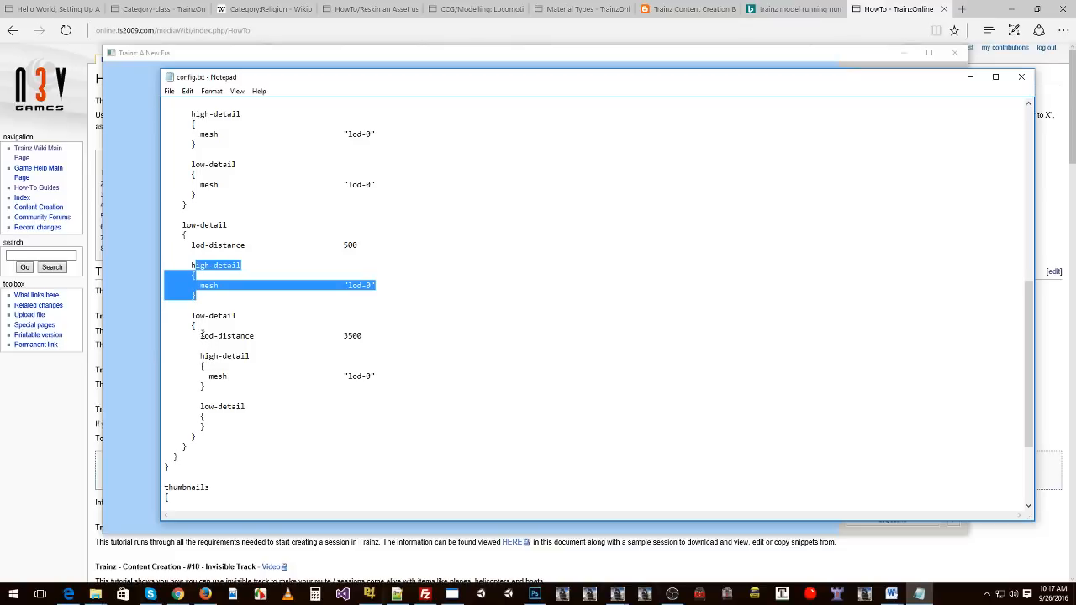
Step: Examine the nested low-detail block's lod-distance, high-detail mesh and innermost low-detail entry, and close the config file
left_click_drag(202, 336, 213, 426)
left_click(331, 356)
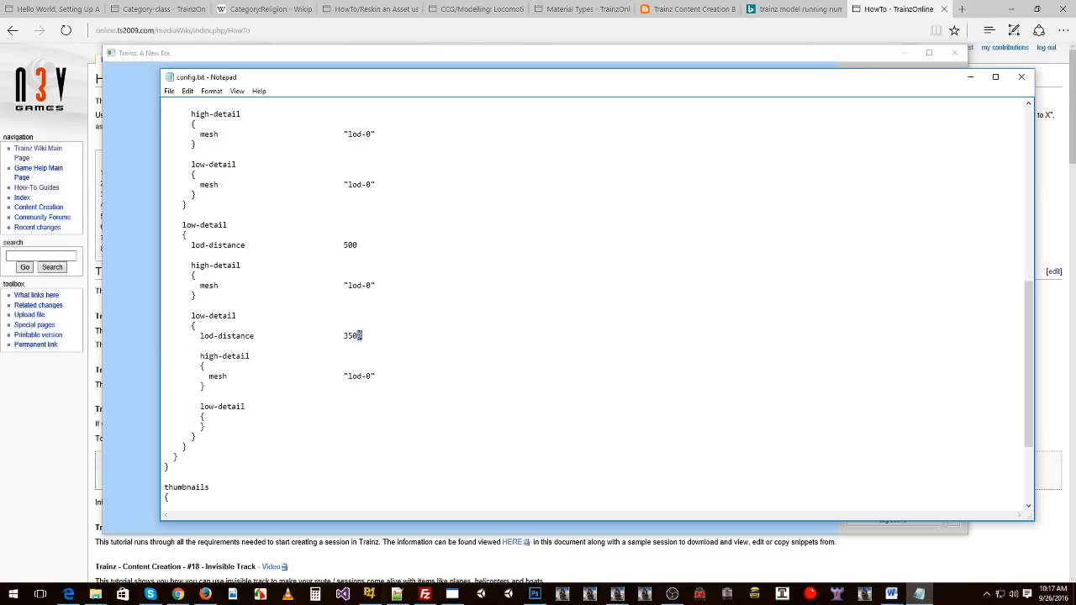
left_click_drag(362, 335, 344, 335)
left_click_drag(201, 359, 209, 431)
left_click(237, 422)
left_click_drag(344, 335, 366, 335)
left_click(210, 417)
left_click_drag(207, 431, 202, 406)
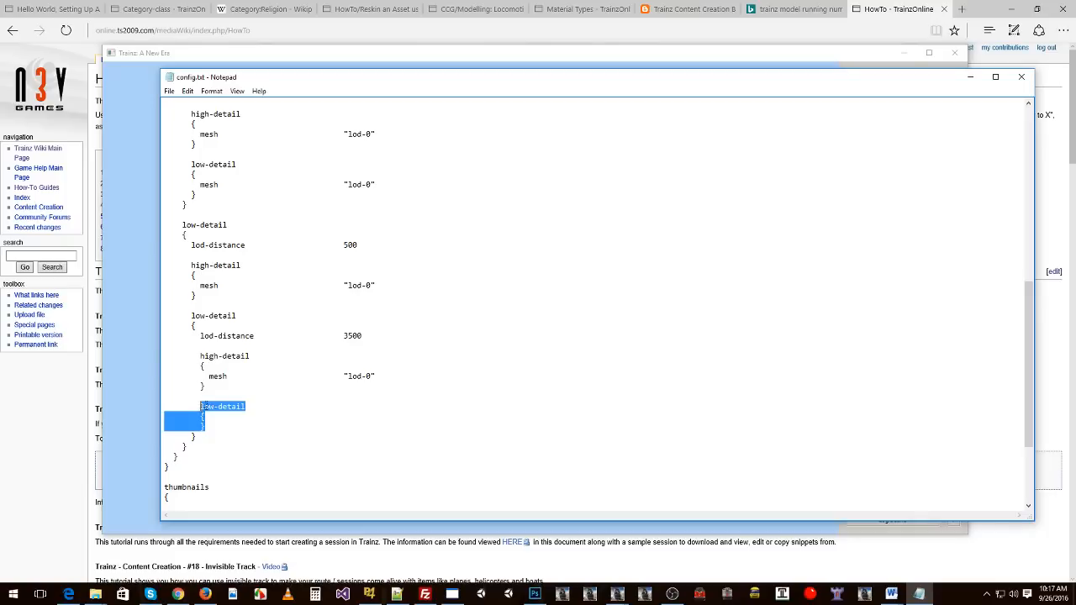
scroll(285, 375, "up", 2)
left_click(1019, 76)
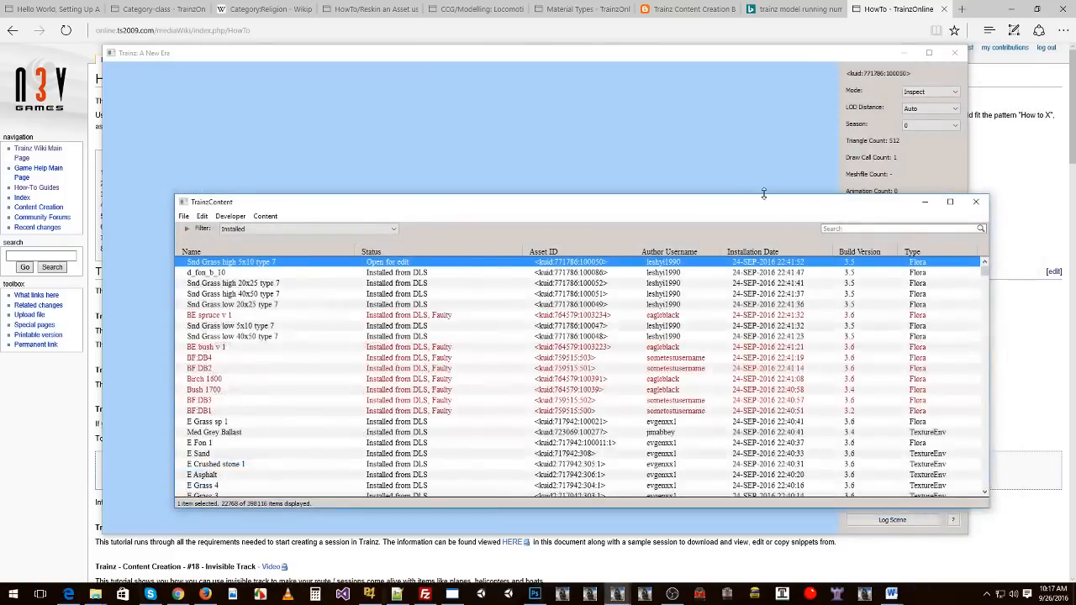
Step: Return to the grass preview and inspect the model from near and far distances with automatic LOD
left_click(749, 106)
mouse_move(510, 296)
right_mouse_down()
mouse_move(476, 316)
mouse_move(466, 298)
mouse_move(539, 285)
mouse_move(462, 280)
mouse_move(504, 281)
right_mouse_up()
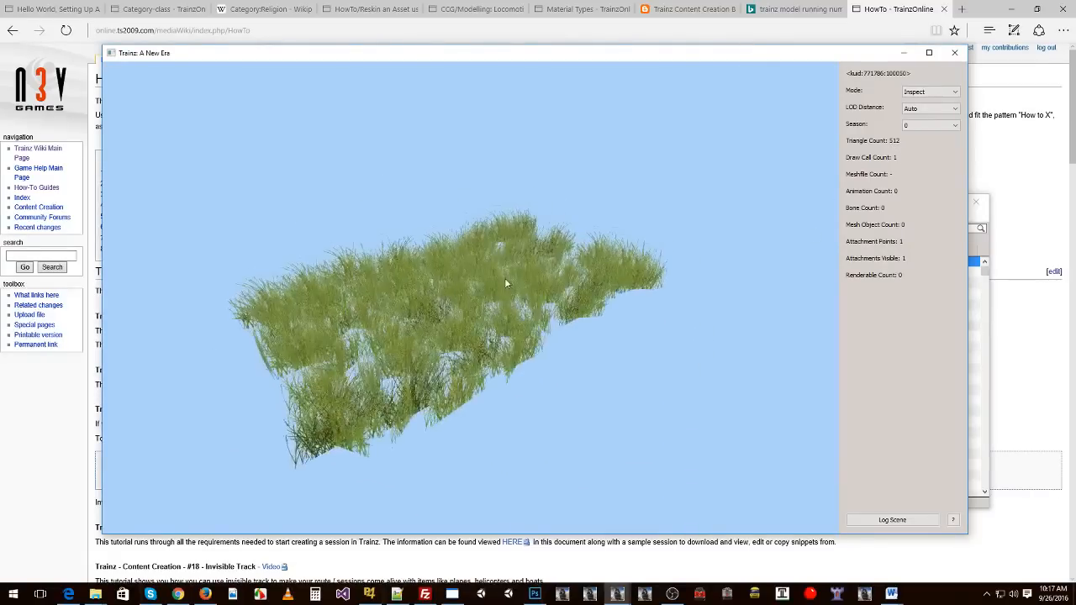
scroll(511, 281, "up", 5)
scroll(536, 280, "down", 10)
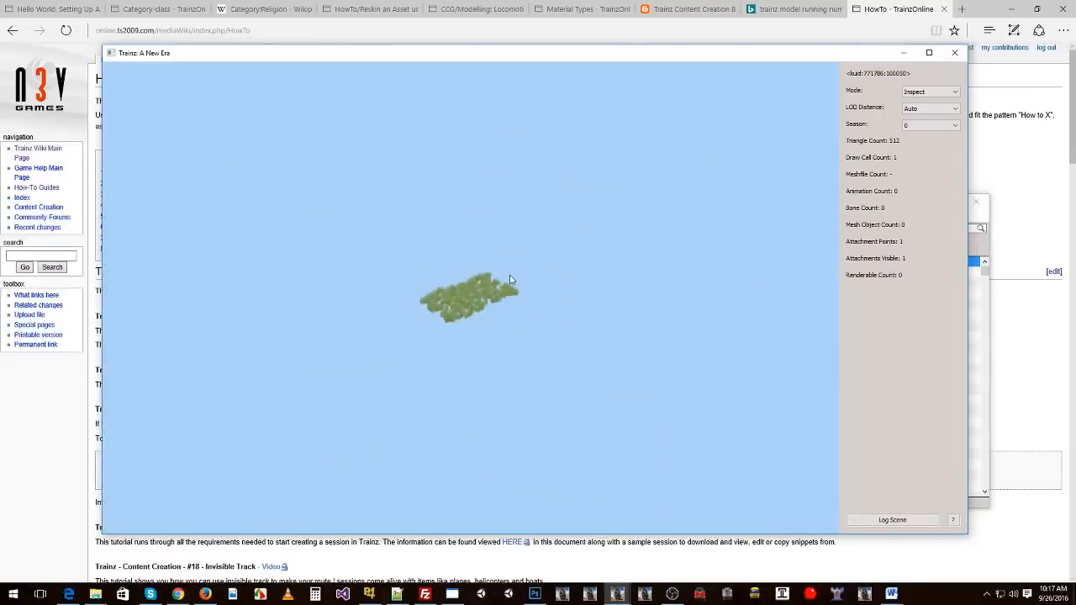
scroll(514, 289, "down", 3)
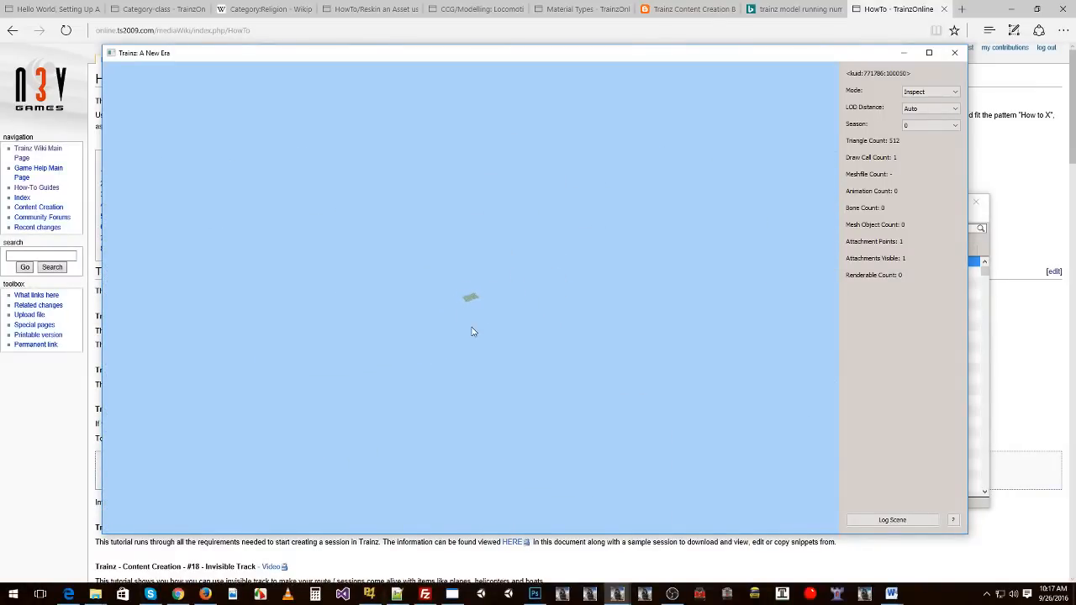
right_click_drag(519, 304, 469, 314)
mouse_move(485, 320)
right_mouse_down()
mouse_move(500, 295)
mouse_move(455, 296)
mouse_move(475, 303)
mouse_move(465, 310)
right_mouse_up()
mouse_move(462, 305)
right_mouse_down()
mouse_move(483, 306)
mouse_move(459, 310)
right_mouse_up()
scroll(648, 288, "up", 10)
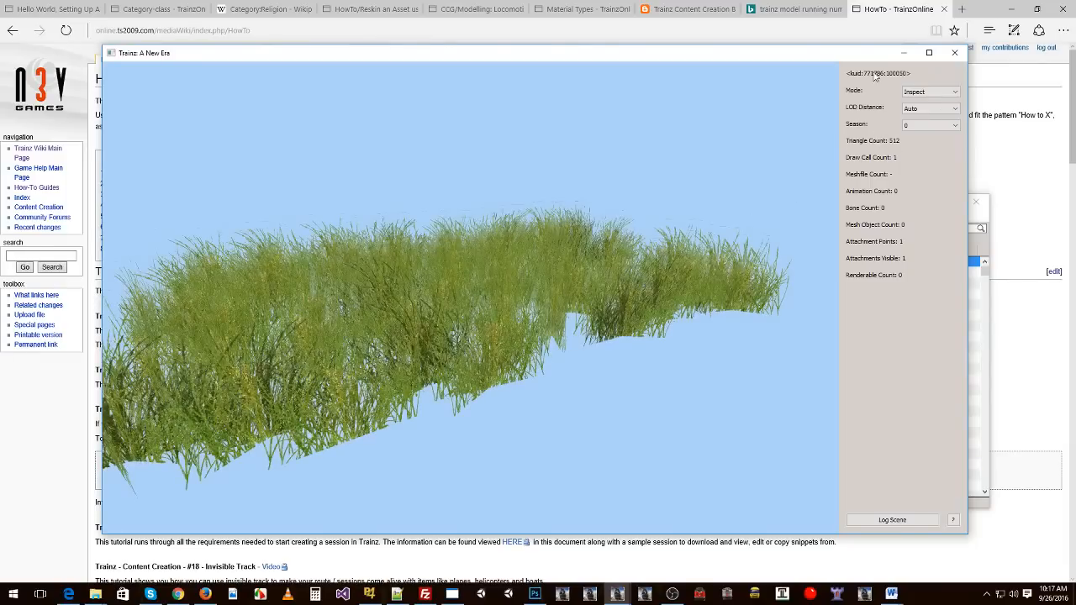
Step: Inspect the grass from several angles while reviewing its triangle, draw call, mesh and attachment statistics
right_click_drag(757, 259, 640, 296)
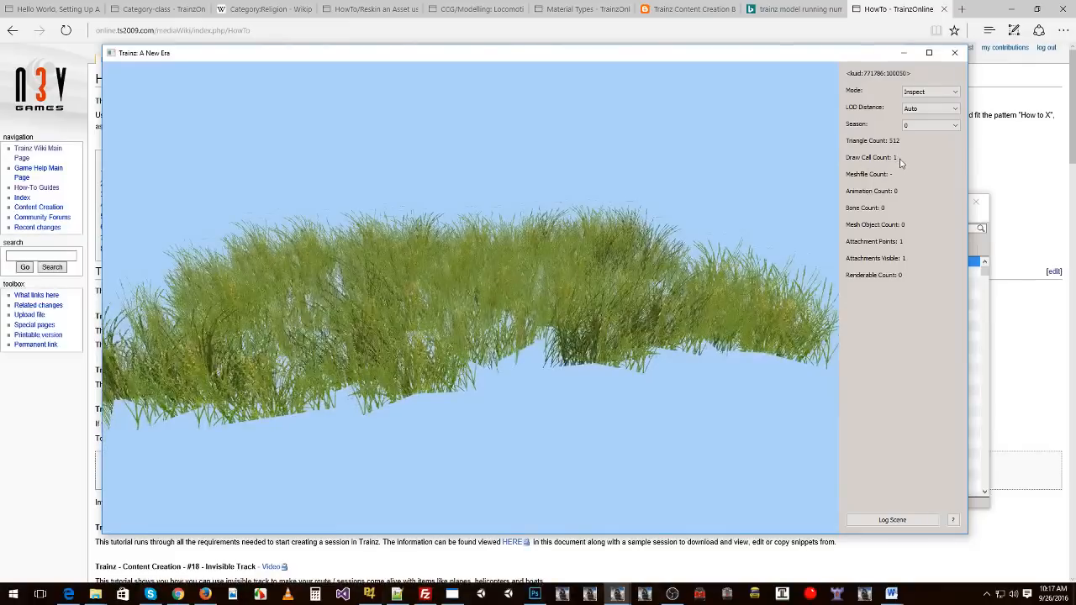
right_click_drag(764, 233, 593, 282)
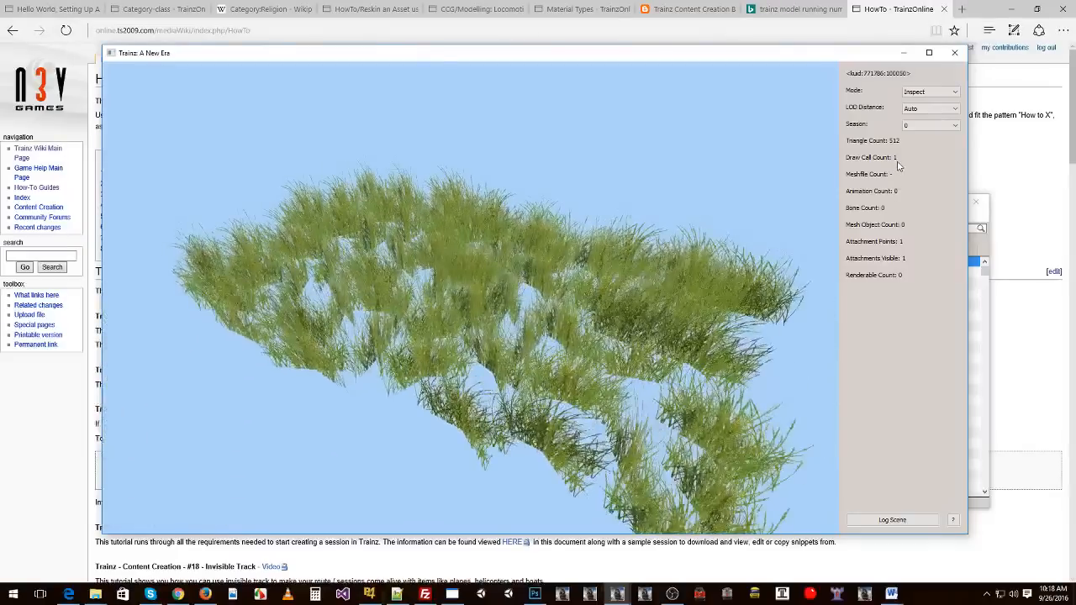
right_click_drag(776, 220, 665, 240)
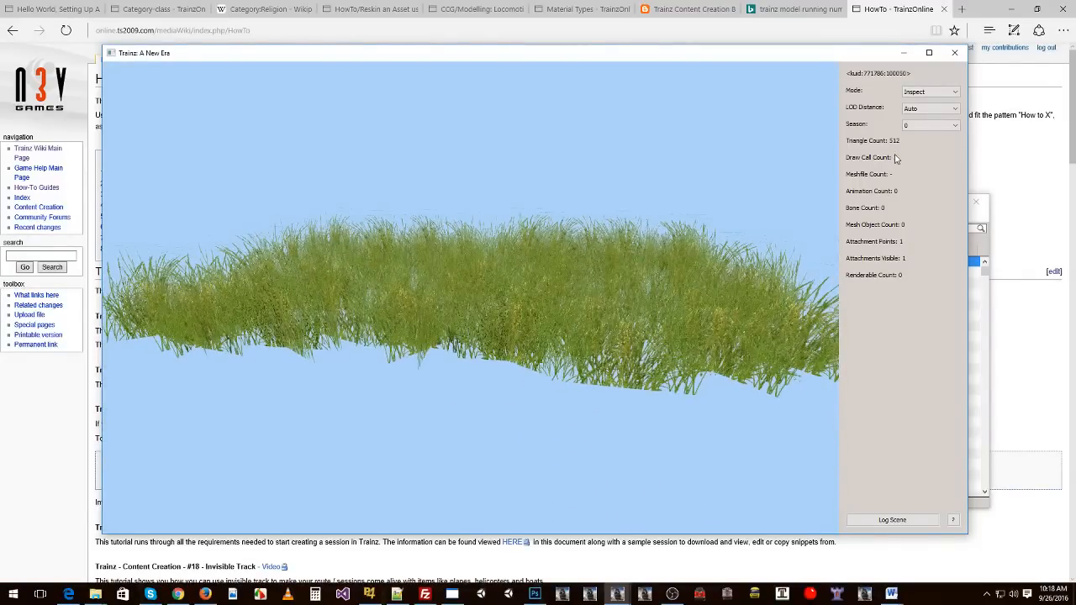
right_click_drag(769, 232, 671, 286)
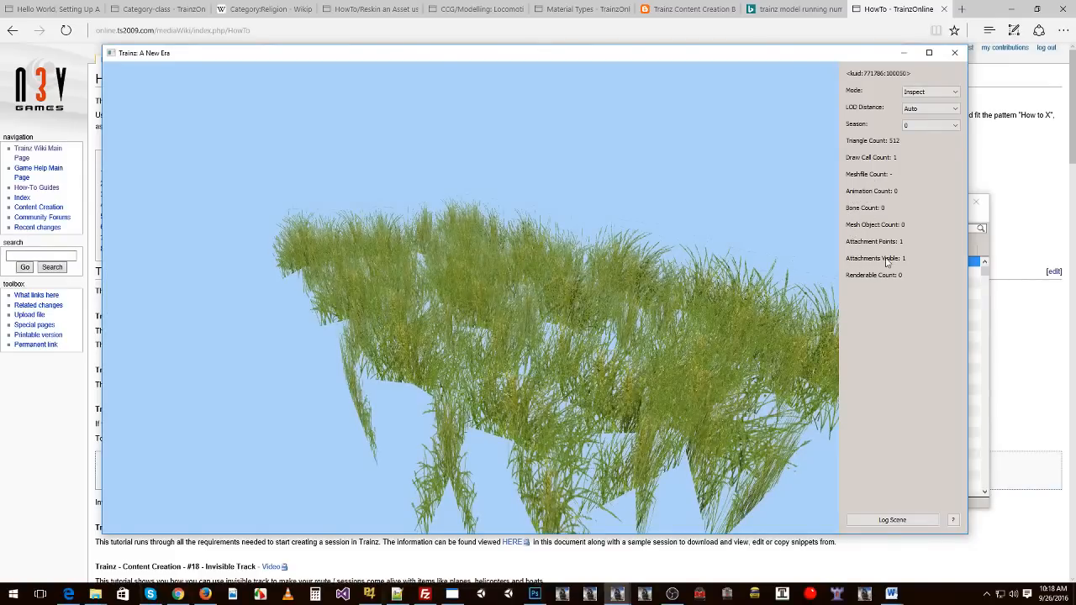
right_click_drag(675, 298, 719, 299)
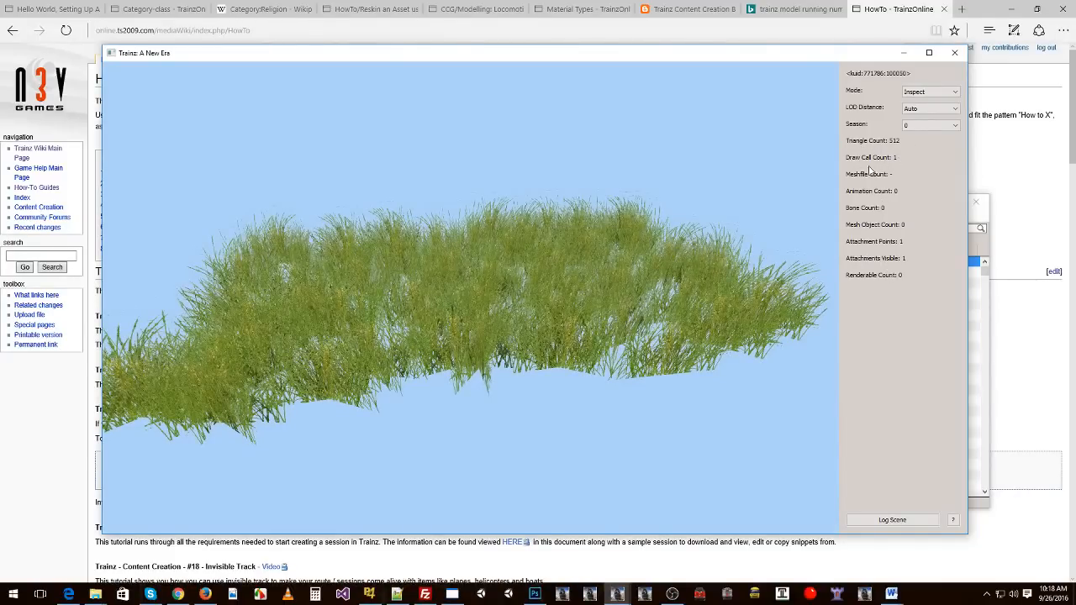
right_click_drag(689, 248, 832, 168)
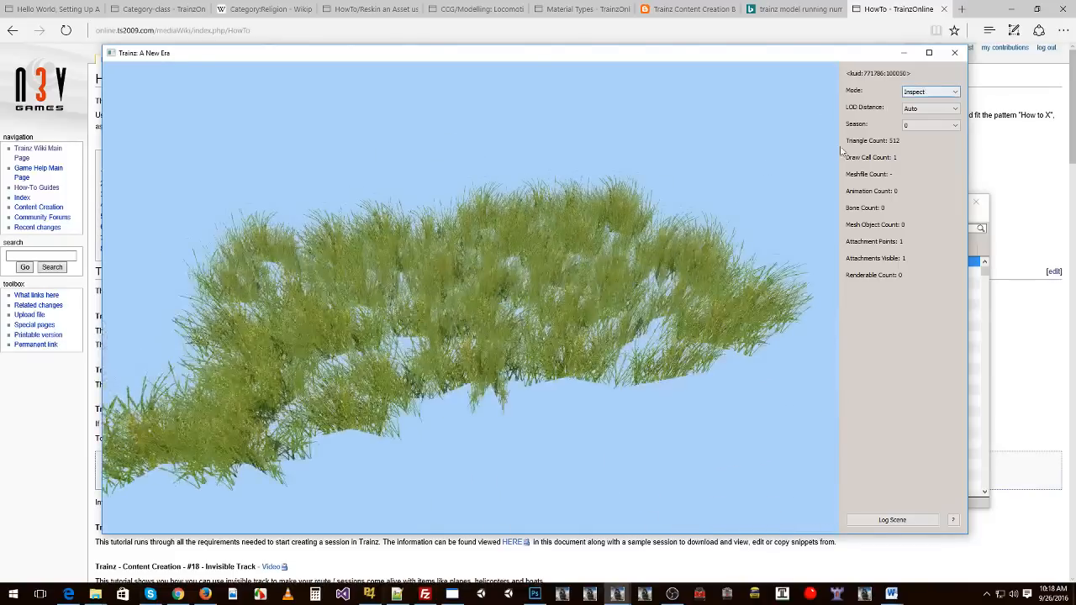
Step: Switch the grass preview to Performance Analysis mode and view the repeated rows of the asset from farther away
scroll(617, 225, "down", 5)
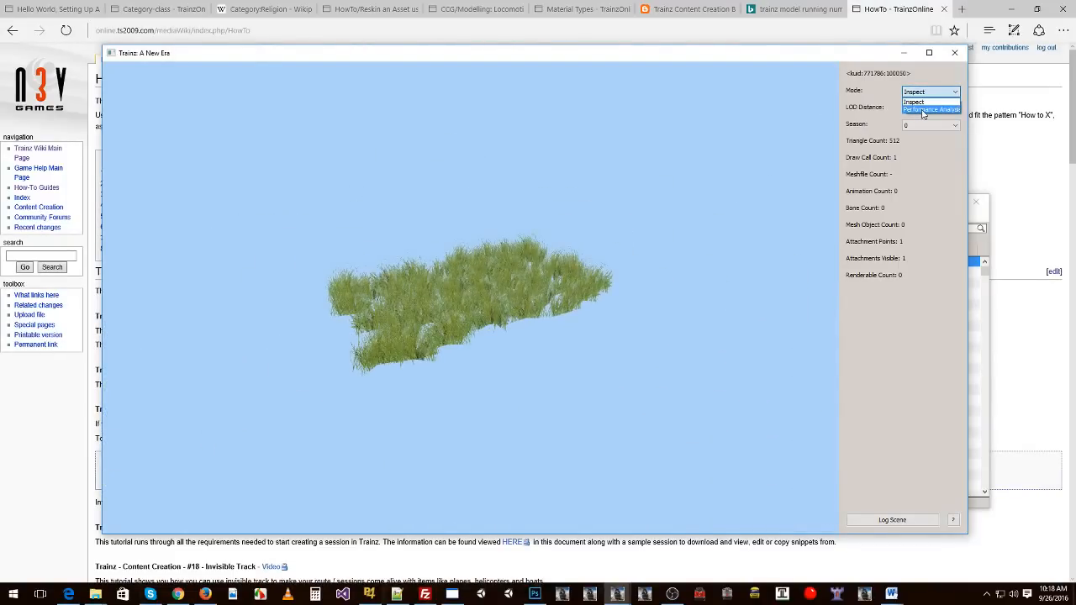
left_click(922, 110)
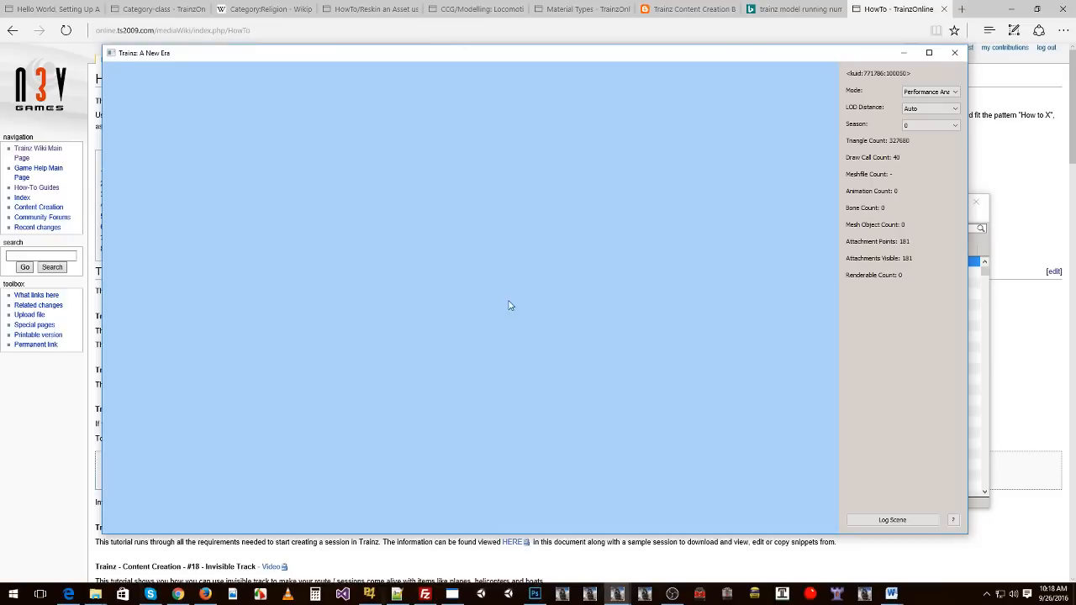
scroll(589, 297, "down", 5)
right_click_drag(589, 296, 610, 297)
mouse_move(539, 307)
right_mouse_down()
mouse_move(617, 308)
mouse_move(637, 286)
right_mouse_up()
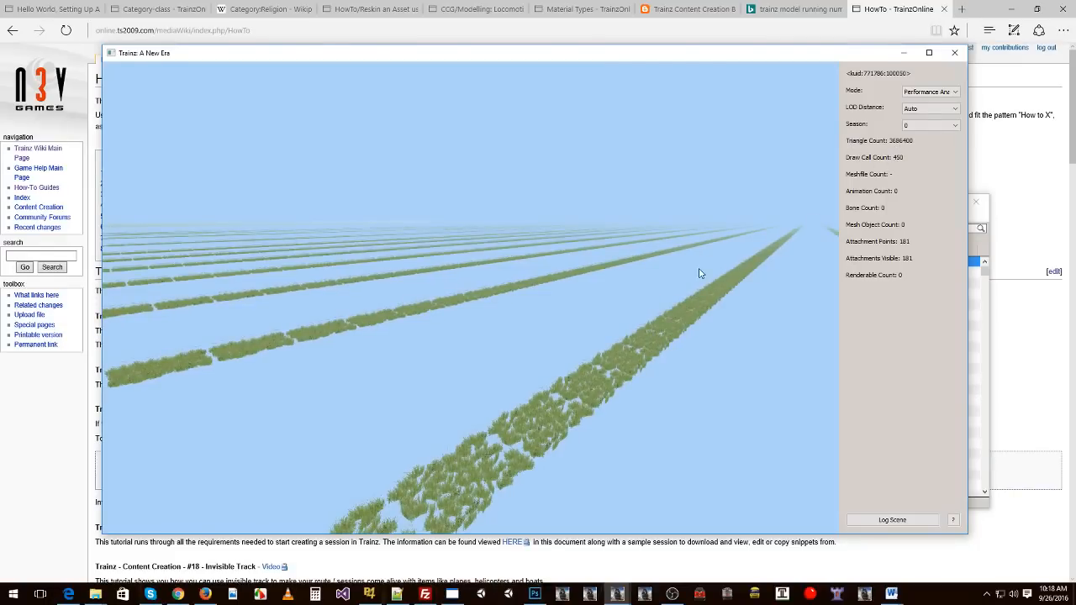
right_click_drag(692, 277, 703, 284)
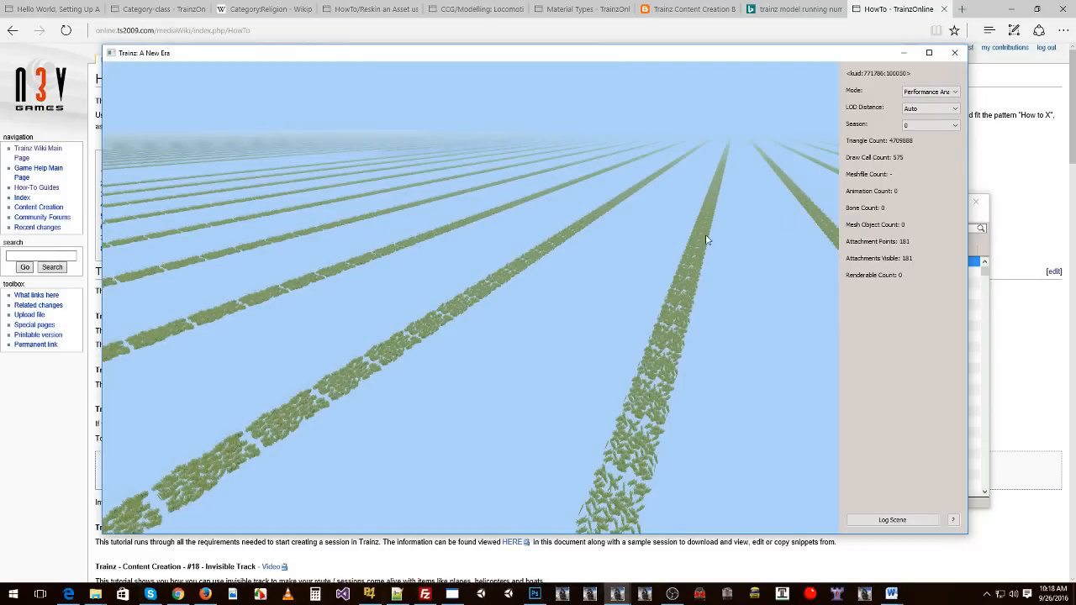
Step: Examine the triangle and draw call counts while viewing the rows of grass from different angles
mouse_move(646, 250)
left_mouse_down()
mouse_move(593, 258)
mouse_move(639, 252)
left_mouse_up()
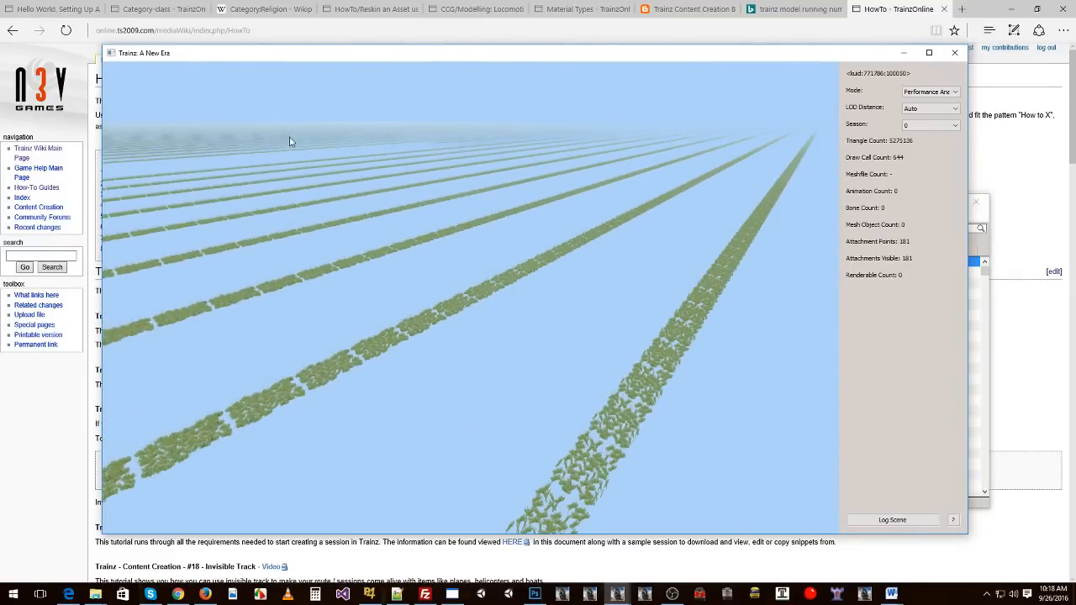
left_click_drag(322, 176, 309, 173)
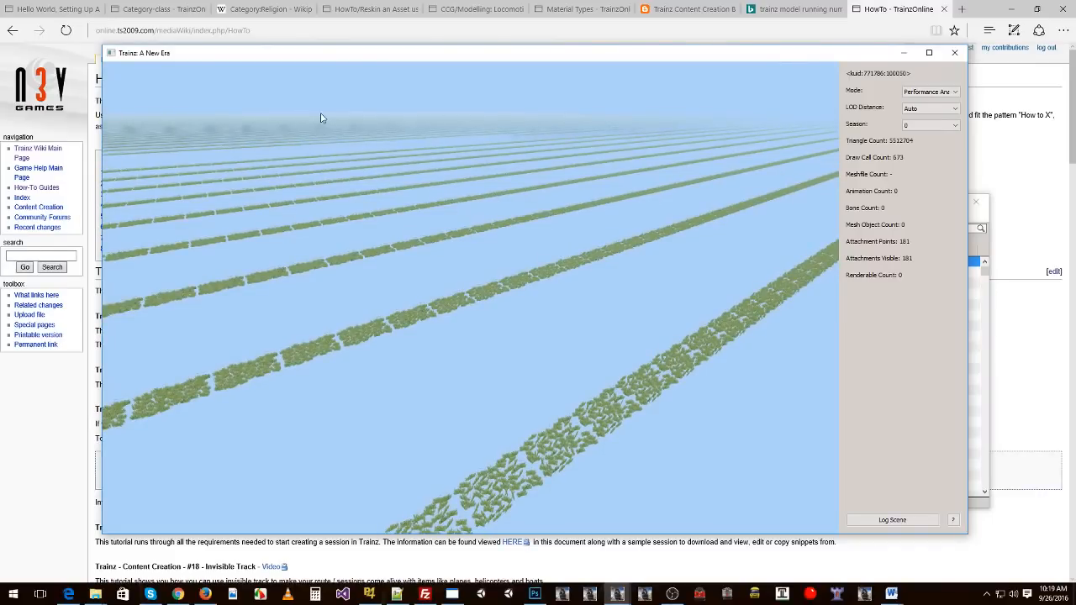
left_click_drag(317, 126, 307, 125)
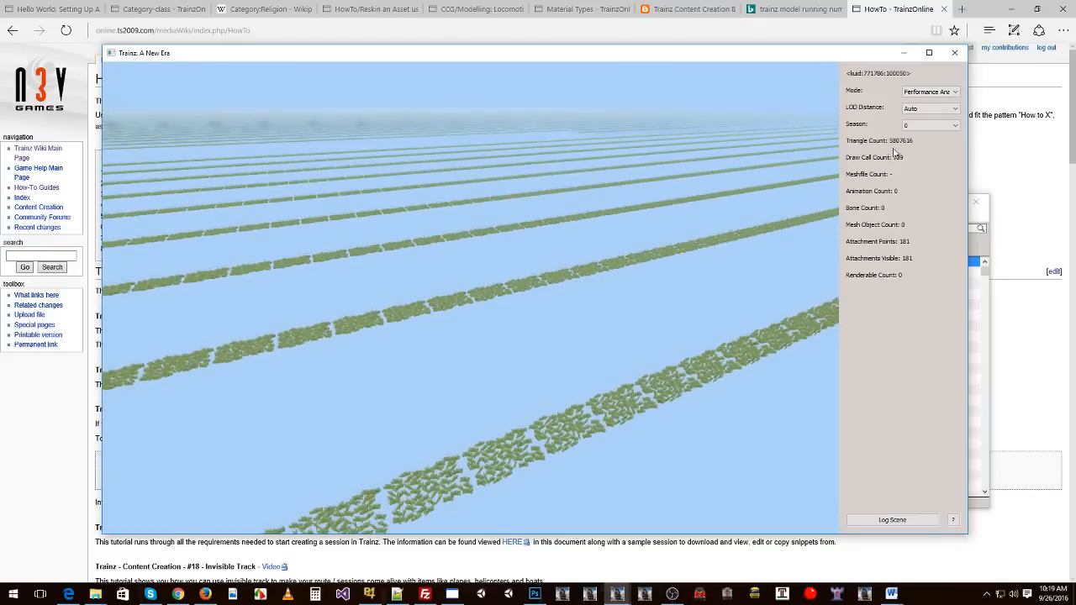
left_click_drag(565, 189, 507, 185)
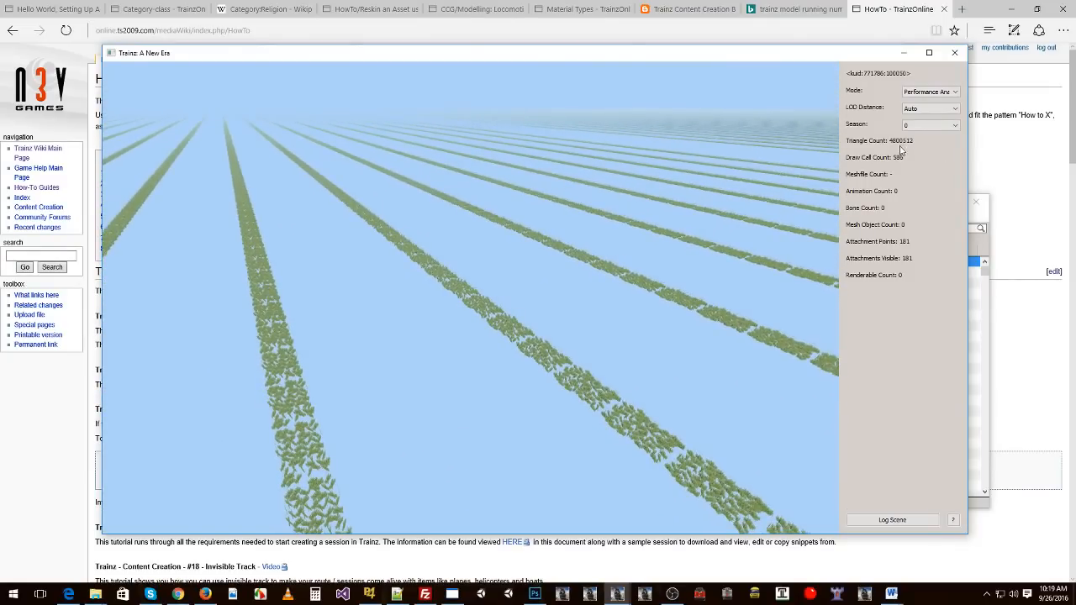
mouse_move(698, 203)
left_mouse_down()
mouse_move(617, 202)
mouse_move(644, 199)
mouse_move(636, 207)
left_mouse_up()
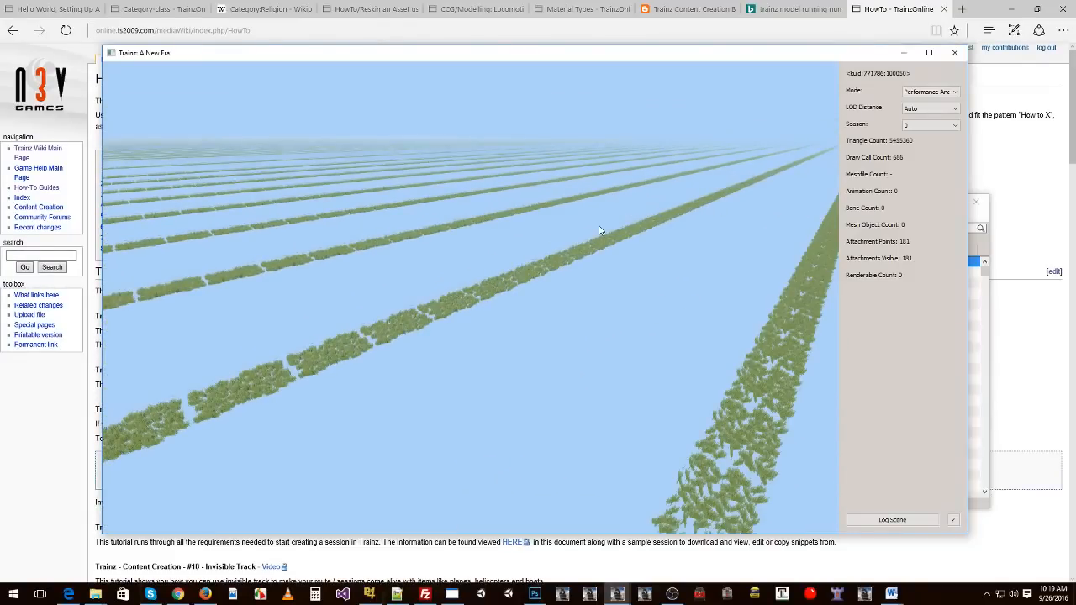
left_click_drag(599, 229, 467, 126)
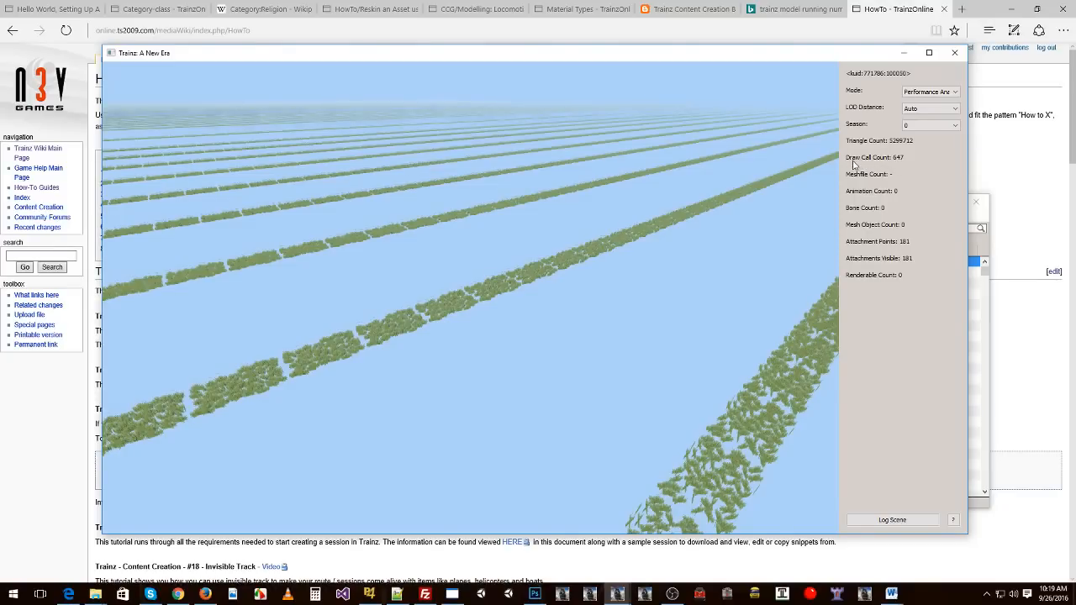
left_click_drag(781, 186, 872, 178)
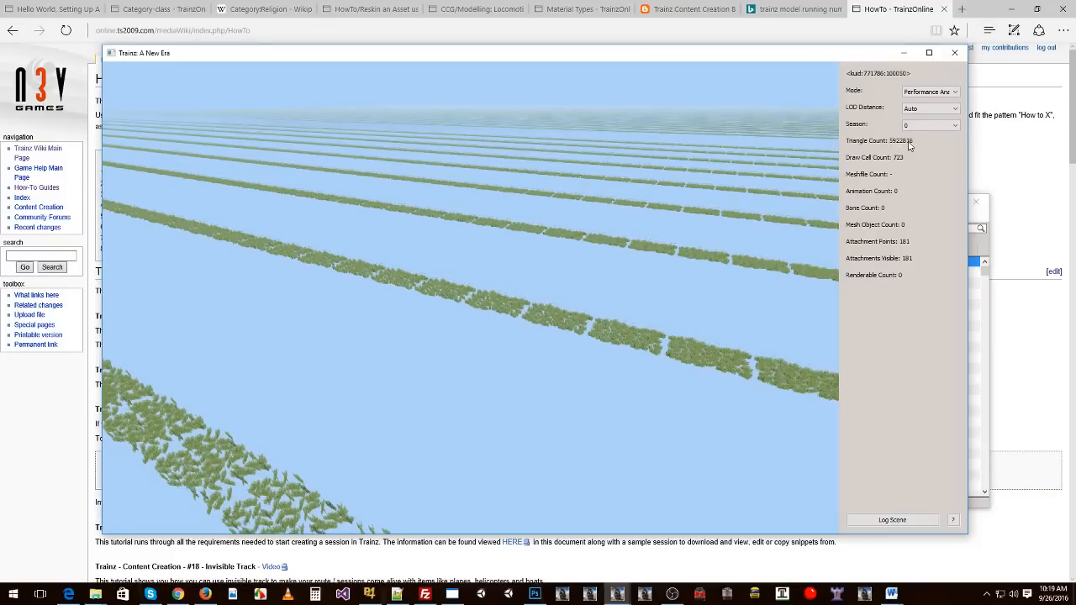
left_click_drag(600, 219, 810, 175)
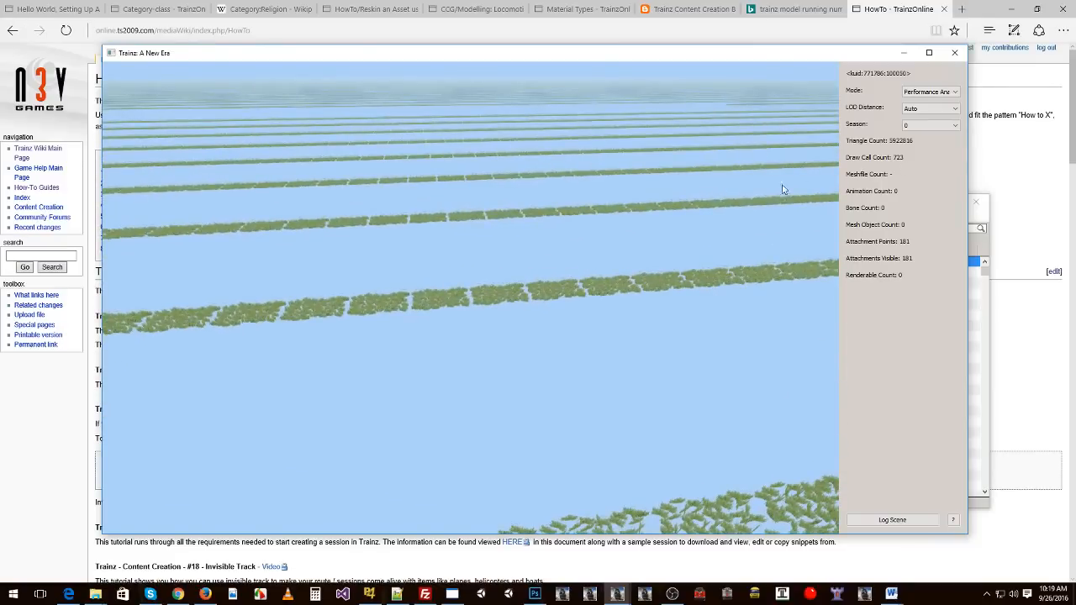
left_click_drag(596, 180, 533, 268)
mouse_move(678, 239)
left_mouse_down()
mouse_move(606, 233)
mouse_move(533, 260)
mouse_move(681, 259)
left_mouse_up()
Step: Switch the preview back to Inspect mode and view the single grass model from several angles
left_click(928, 93)
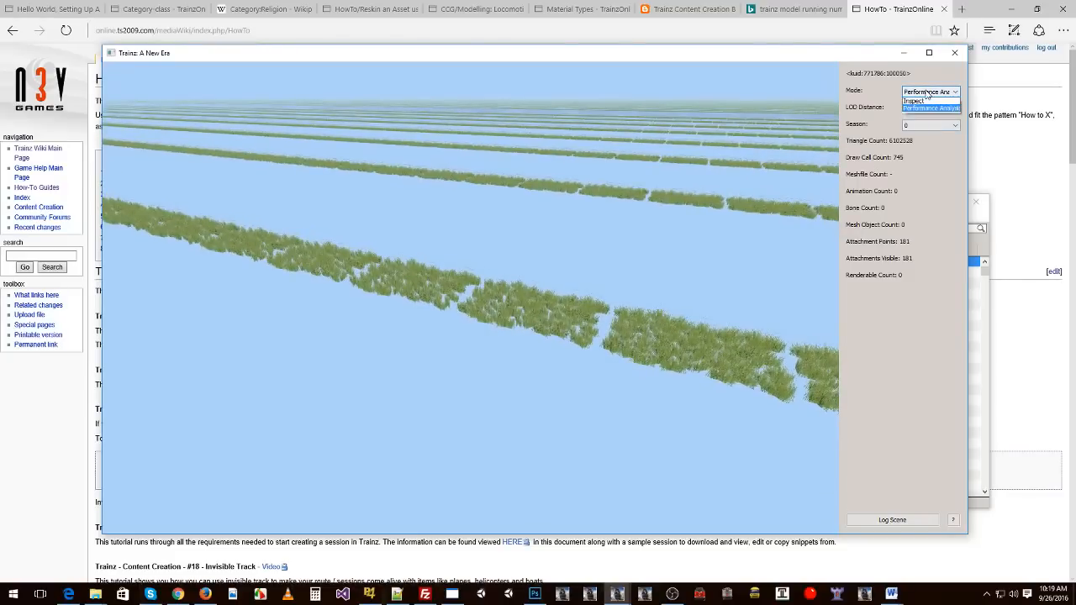
left_click(916, 101)
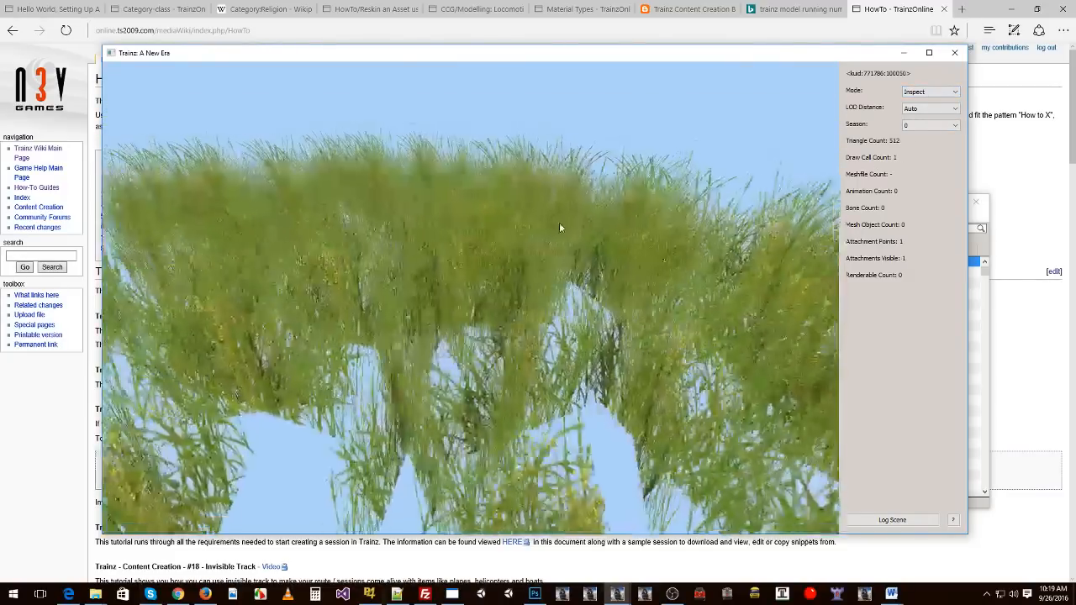
scroll(560, 227, "down", 5)
left_click_drag(561, 227, 492, 239)
left_click_drag(461, 247, 496, 224)
left_click_drag(644, 205, 595, 214)
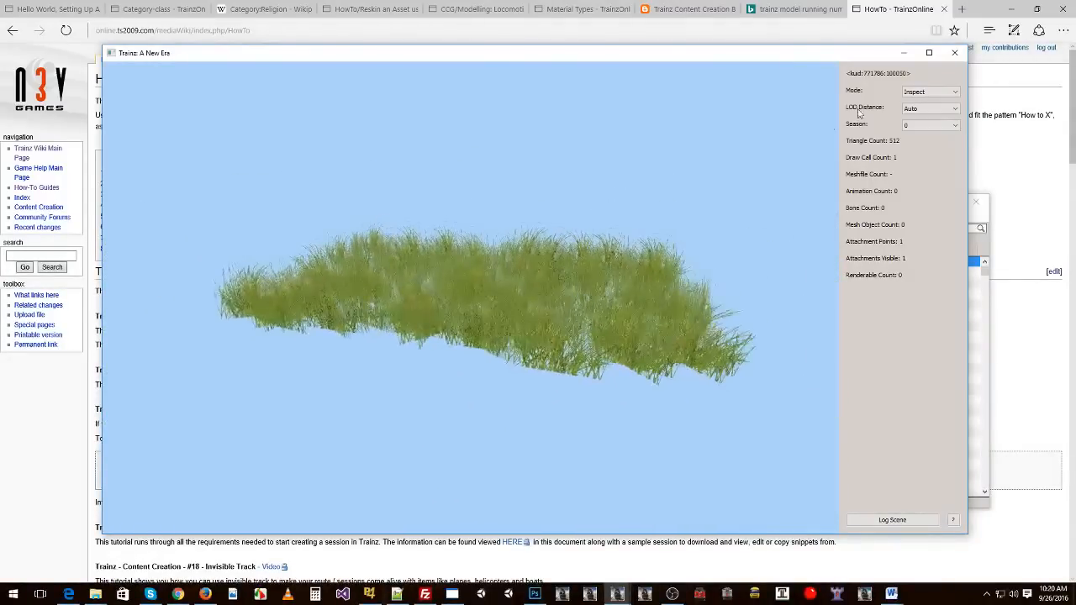
Step: Close the grass preview and bring the Trainz launcher in front of the content manager
left_click(955, 56)
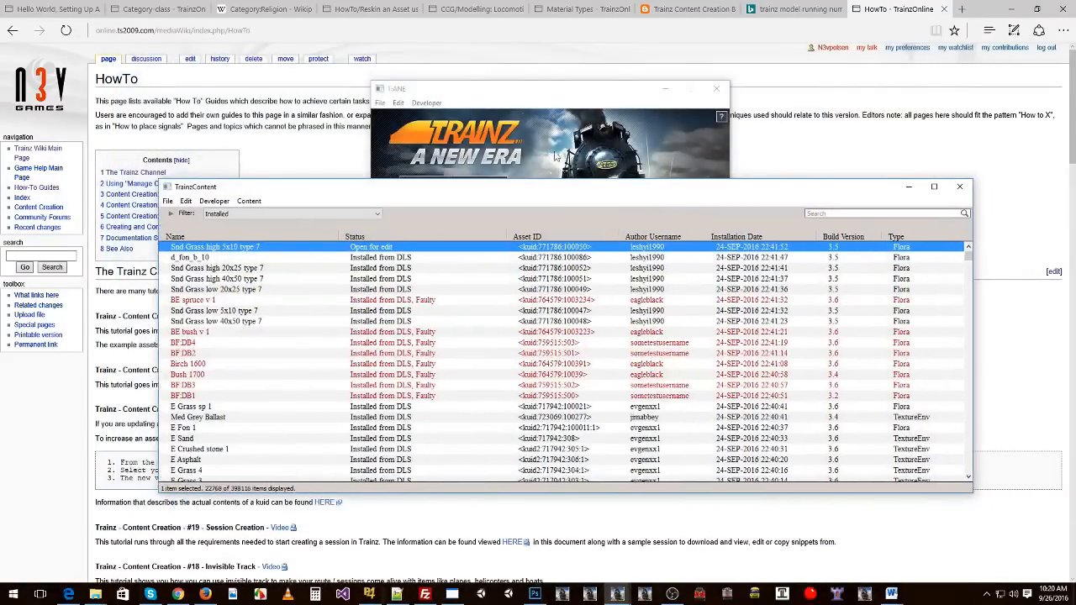
left_click(523, 113)
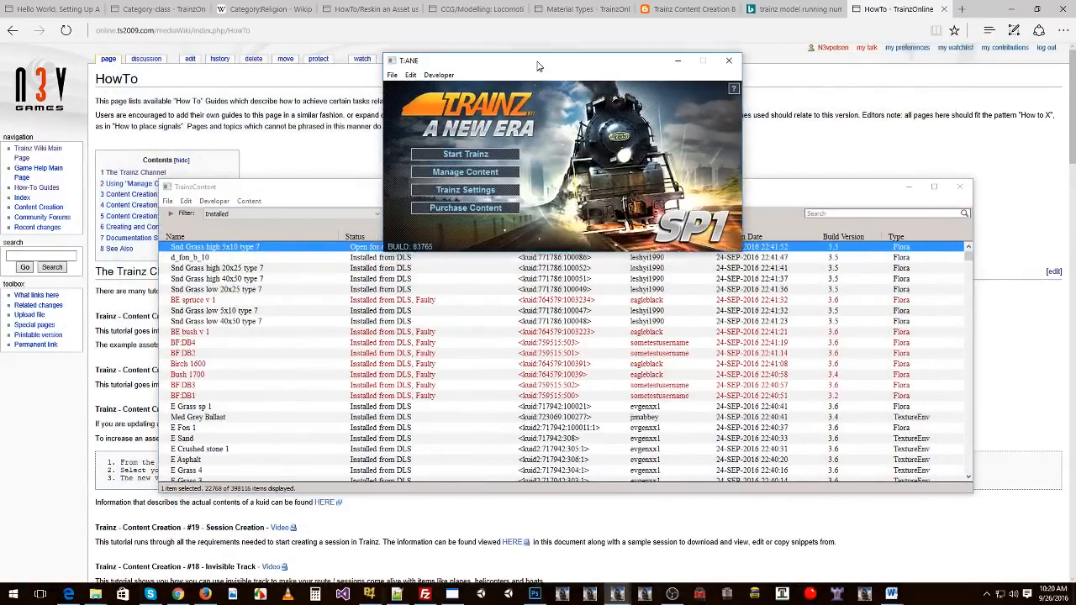
left_click(436, 72)
left_click(587, 190)
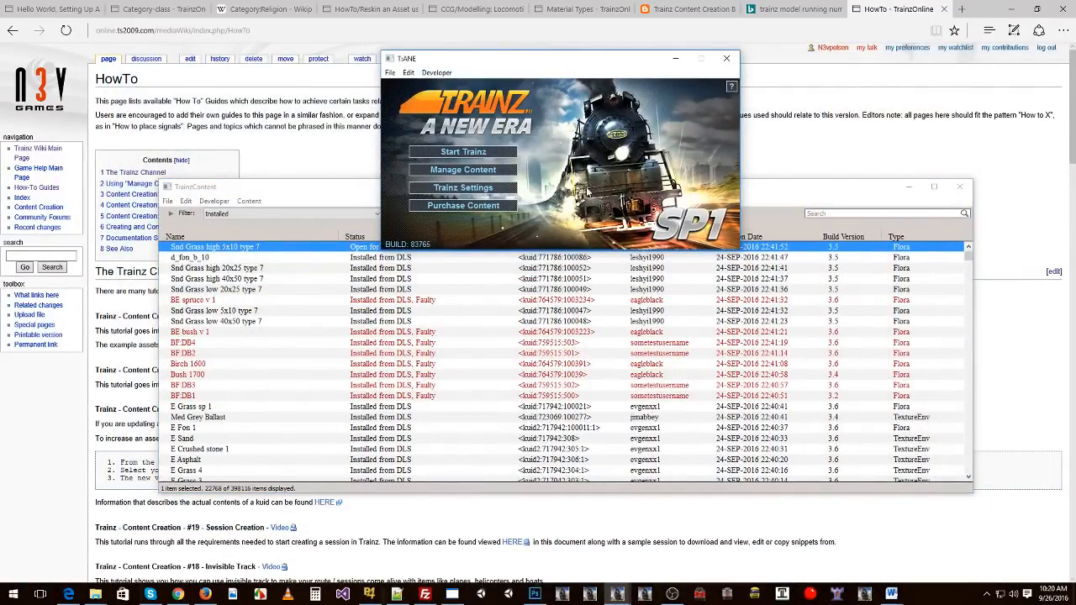
Step: Review the Internet and Dev pages of the Trainz settings, including the advanced debug tools option, and close the settings
left_click(492, 185)
left_click(555, 112)
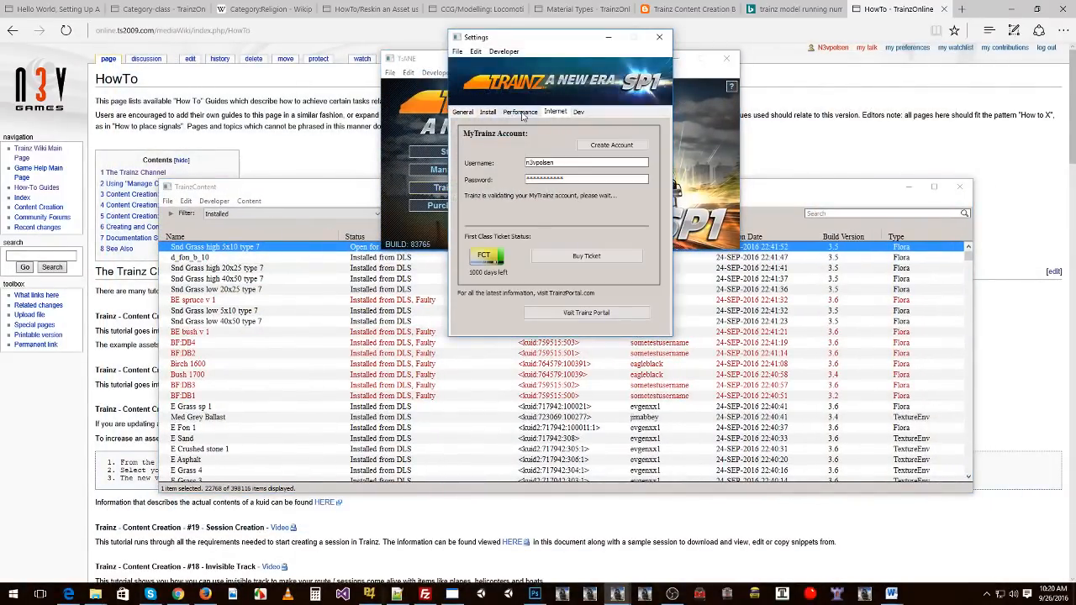
left_click(579, 112)
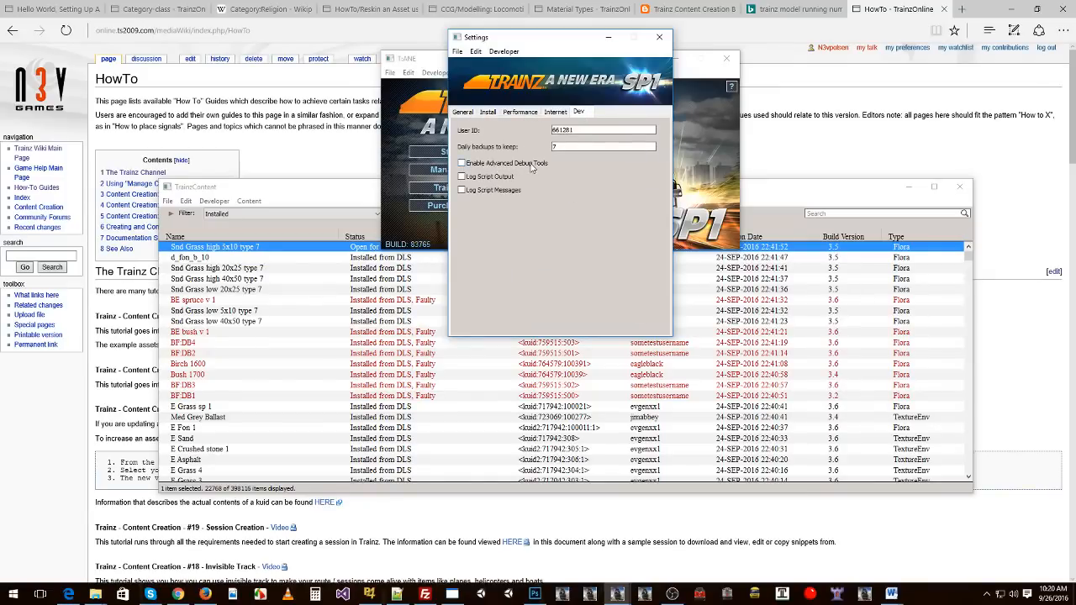
left_click(659, 37)
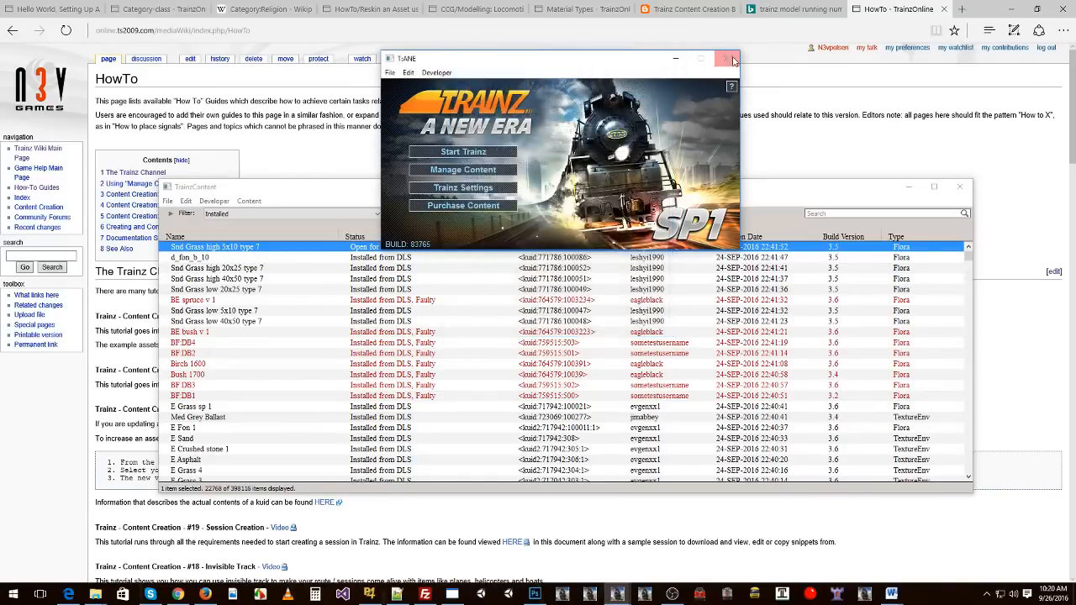
Step: Close the launcher and content manager windows, and show the Trainz Profiler from the reopened launcher
left_click(726, 58)
left_click(960, 188)
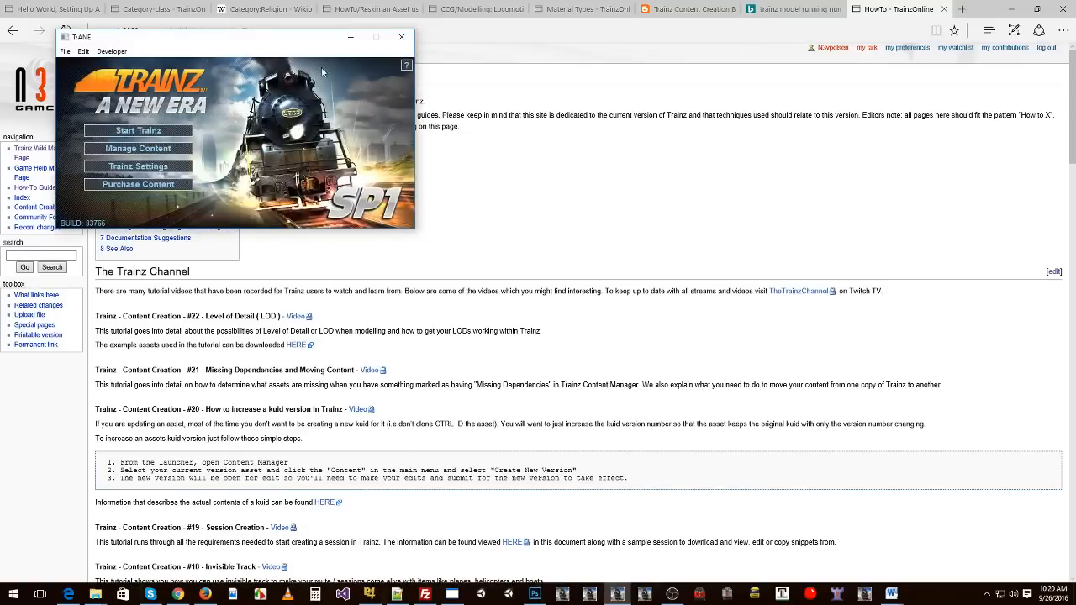
left_click(393, 118)
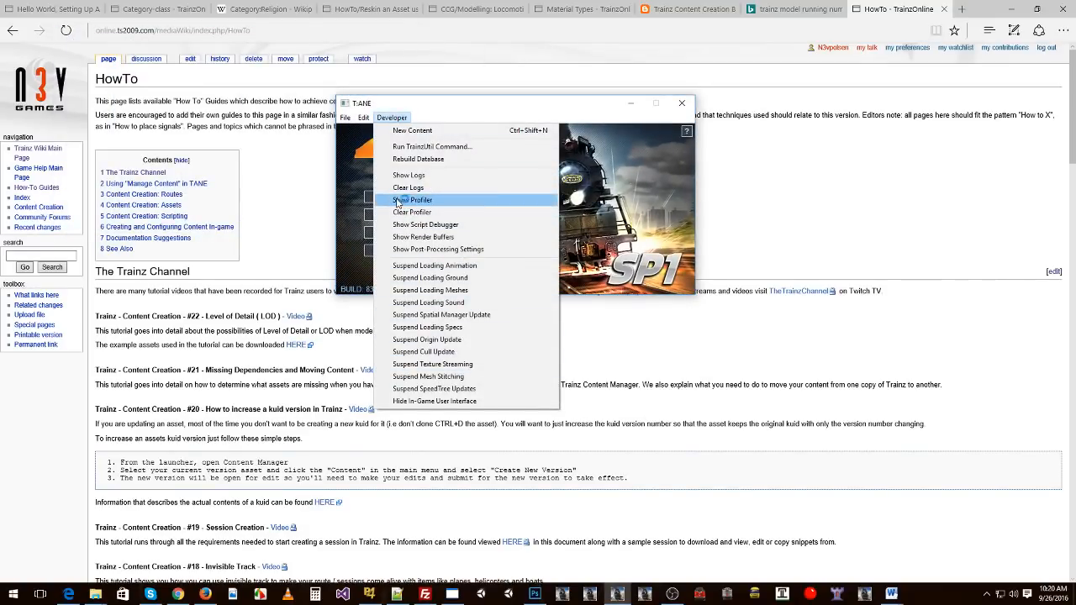
left_click(420, 204)
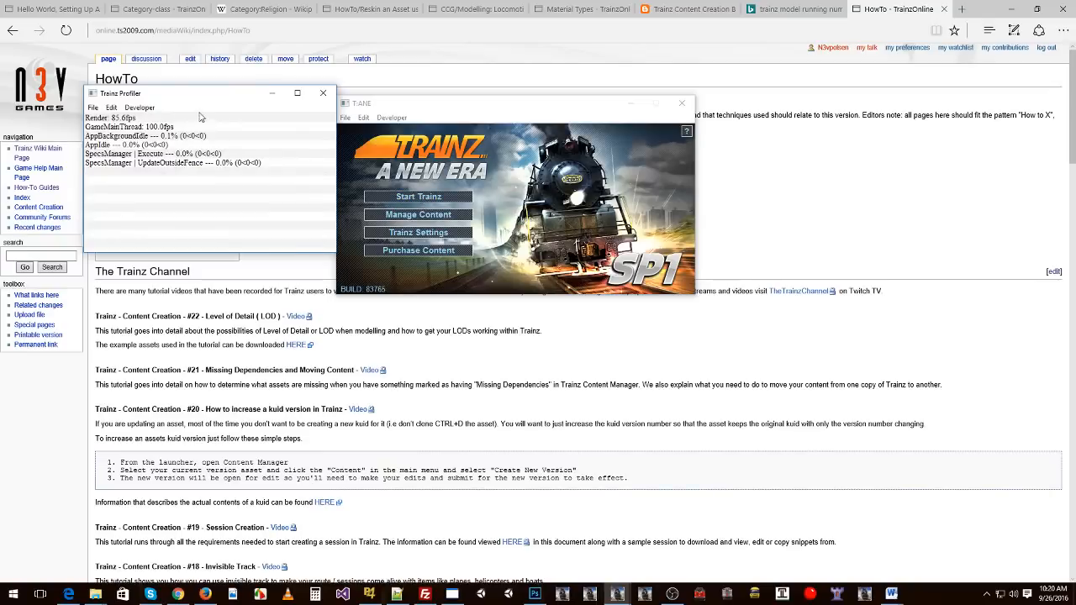
Step: Point out the profiler's Render and GameMainThread frame rates, enlarge its window and place it beside the launcher
left_click(119, 120)
left_click(164, 128)
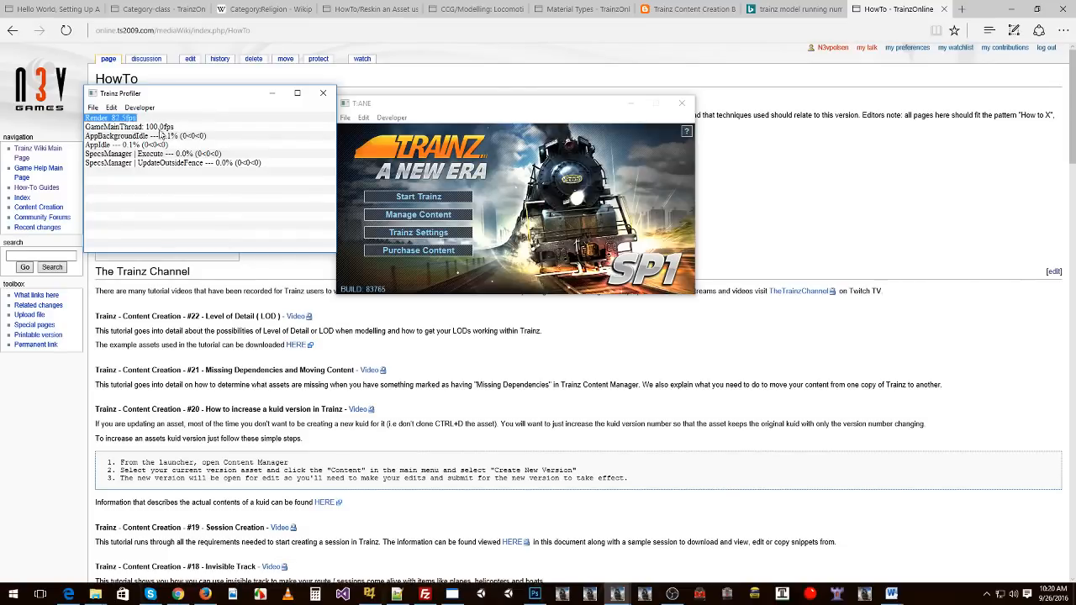
left_click_drag(334, 252, 374, 387)
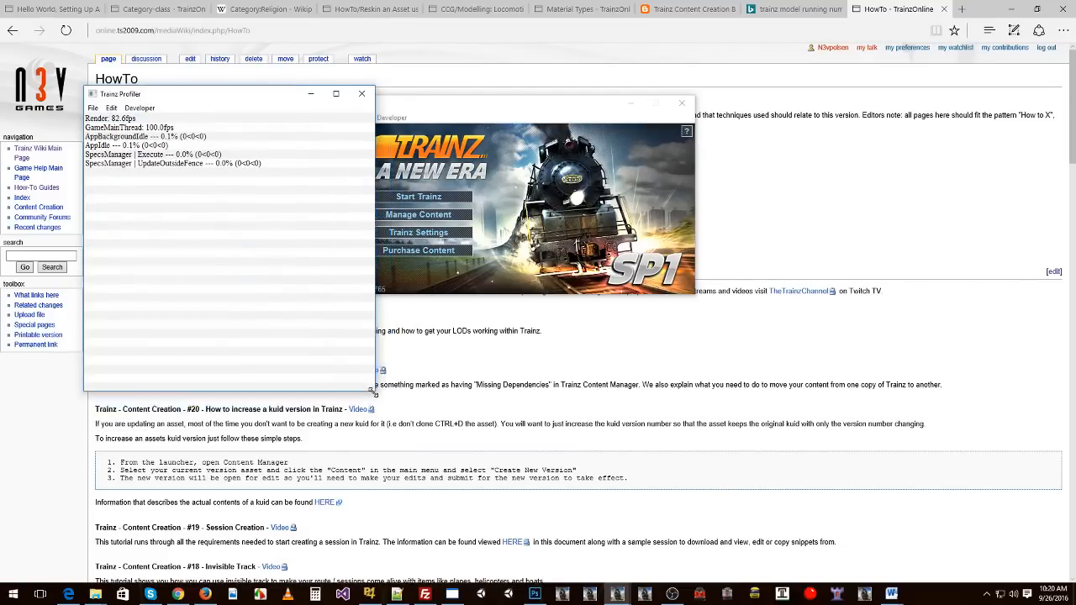
left_click_drag(245, 95, 931, 74)
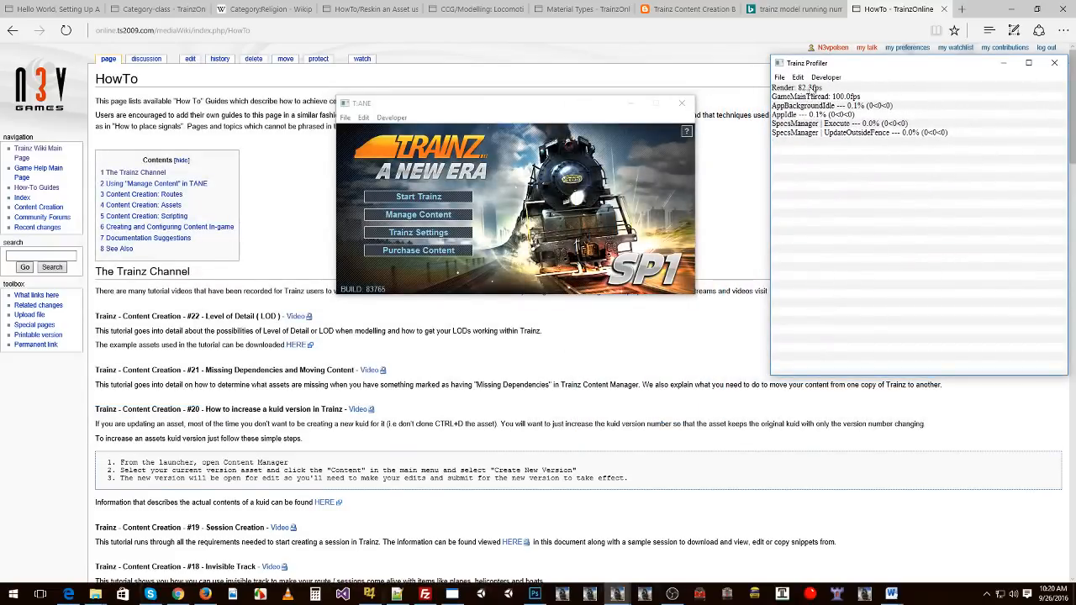
Step: Open the content manager from the launcher and enlarge its window to reach the profiler
left_click(484, 174)
left_click(418, 213)
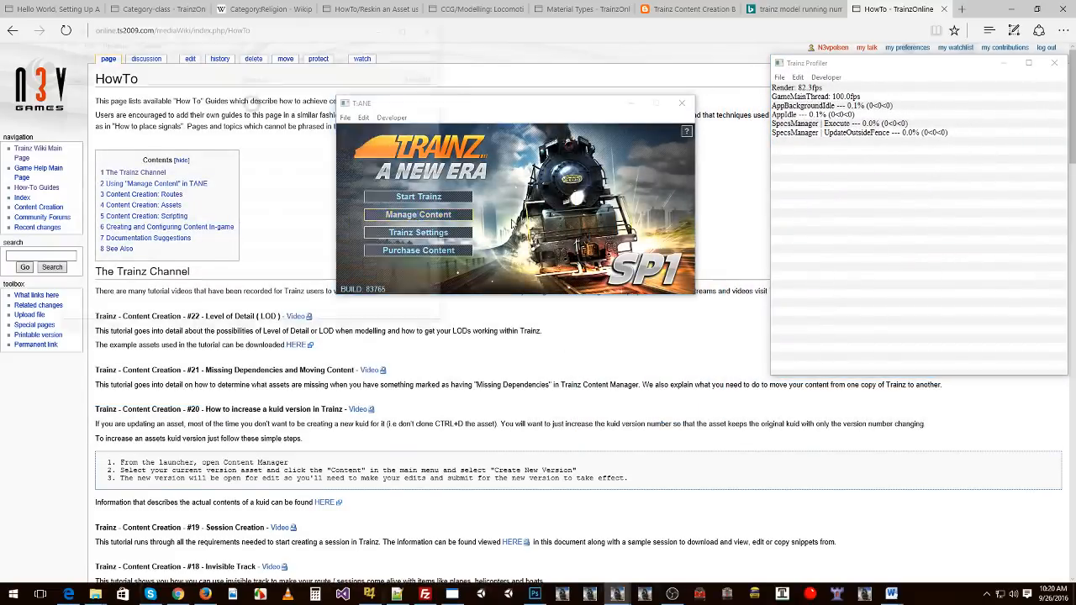
left_click_drag(317, 34, 341, 49)
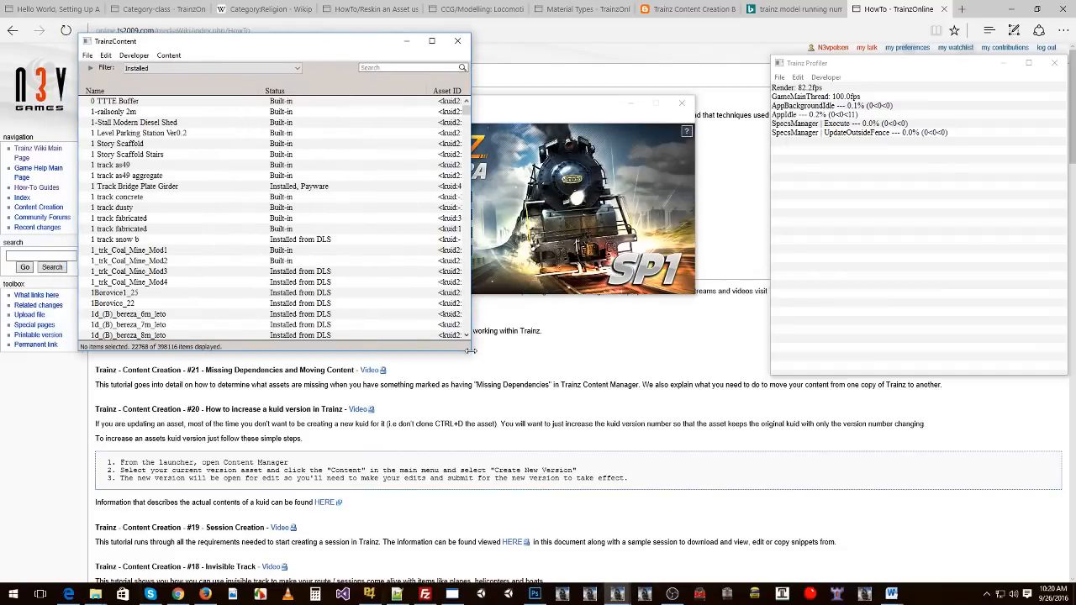
left_click_drag(470, 351, 763, 437)
Step: Add the Author Username and Build Version columns to the installed asset list
right_click(576, 91)
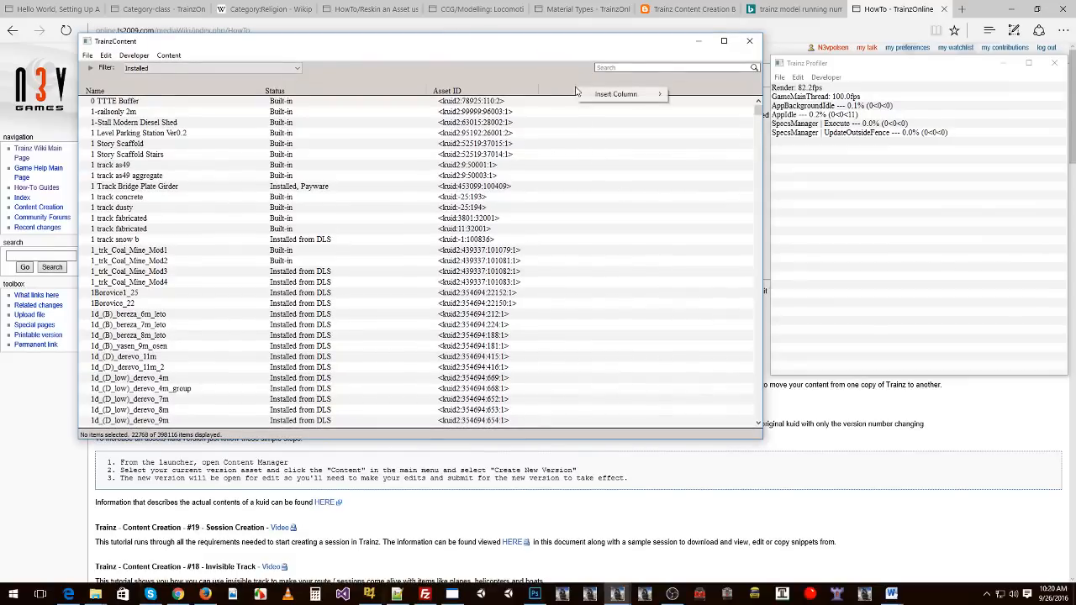
mouse_move(622, 94)
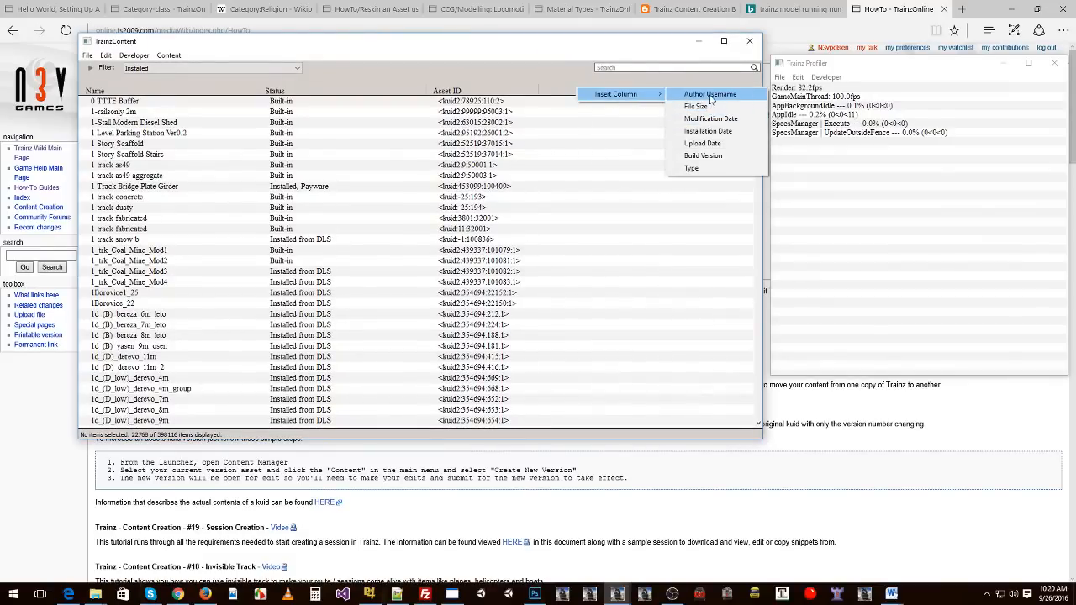
left_click(711, 95)
right_click(661, 91)
mouse_move(715, 107)
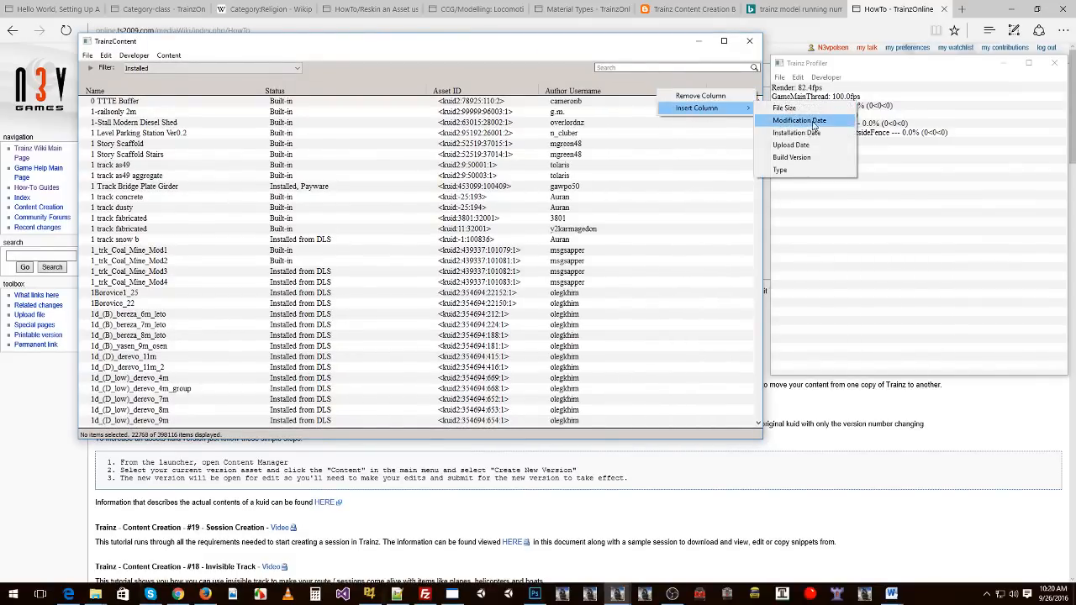
left_click(794, 157)
Step: Add the Type column to the asset list, widen the window and narrow the Build Version column
right_click(679, 89)
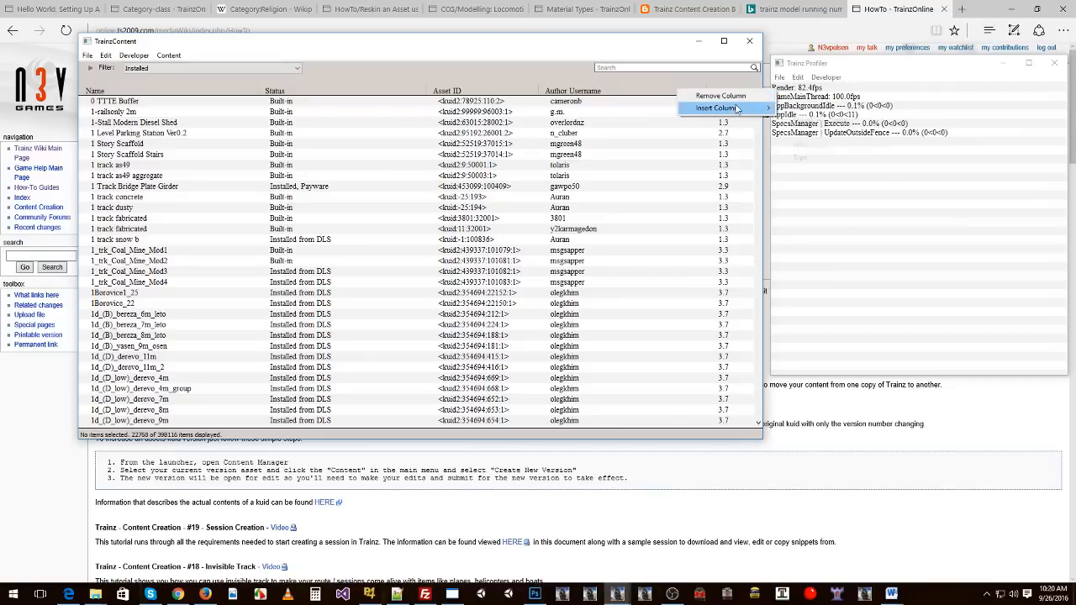
left_click(802, 158)
left_click_drag(705, 89, 647, 88)
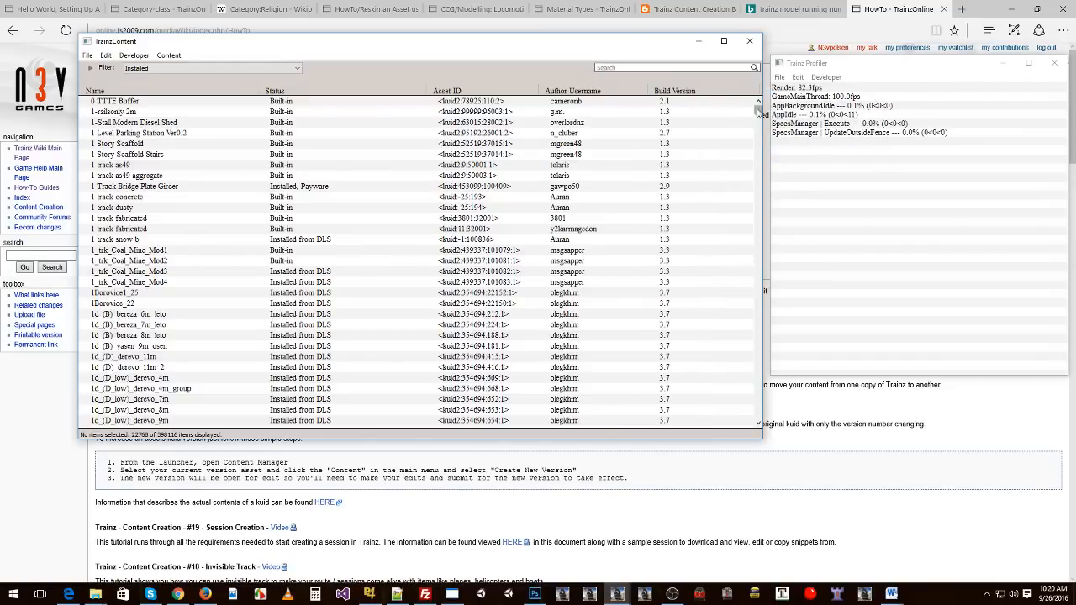
left_click_drag(761, 116, 853, 126)
left_click_drag(759, 88, 727, 89)
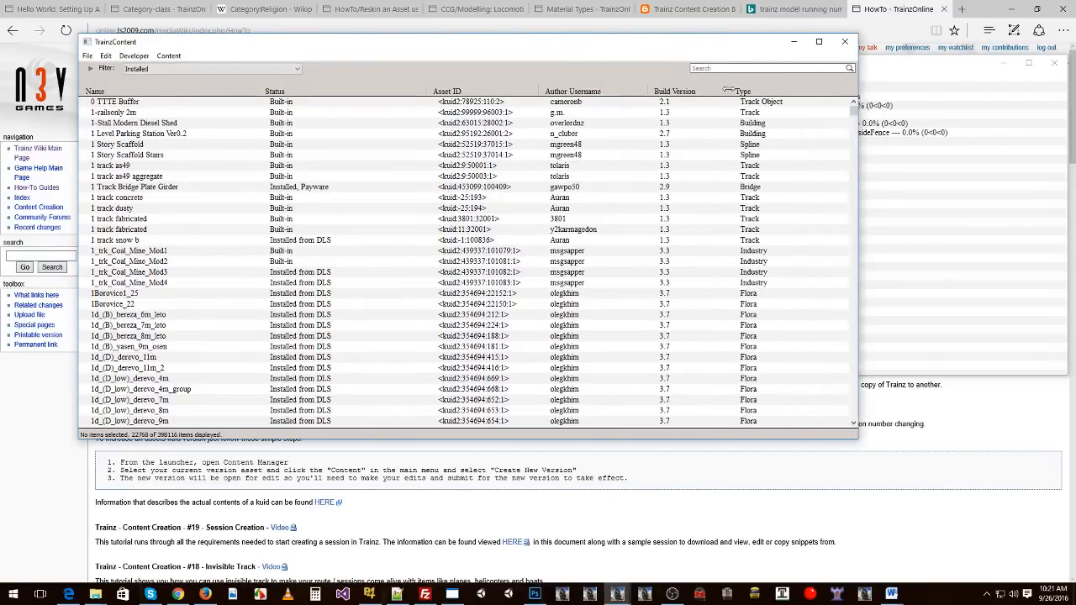
Step: Widen the content manager window, then switch to Chrome and bring up the DLS - Flora Content spreadsheet
left_click_drag(858, 126, 933, 122)
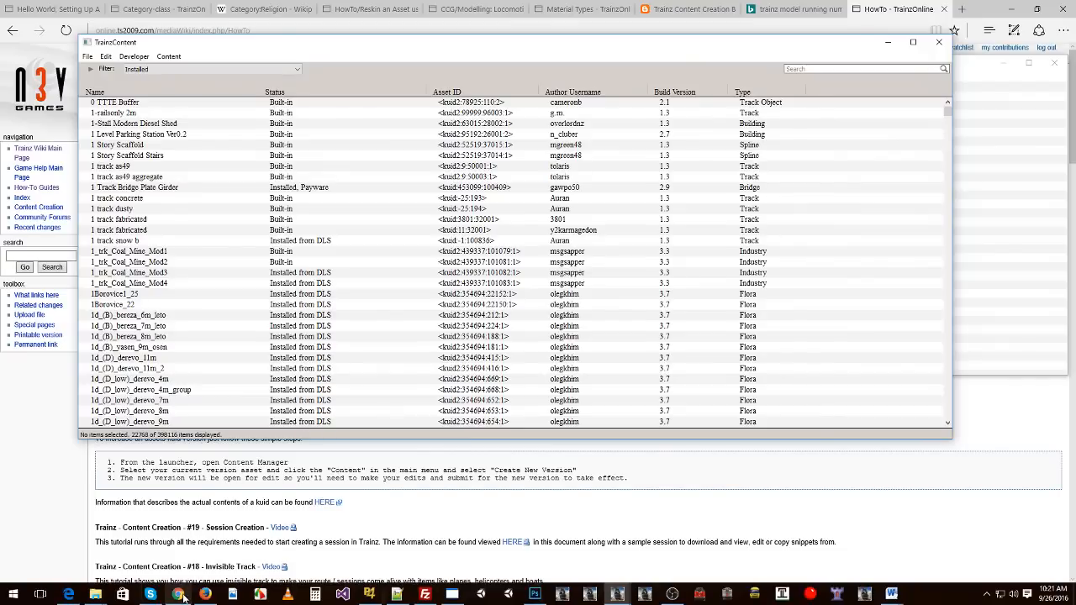
mouse_move(183, 595)
right_click(178, 594)
left_click(177, 436)
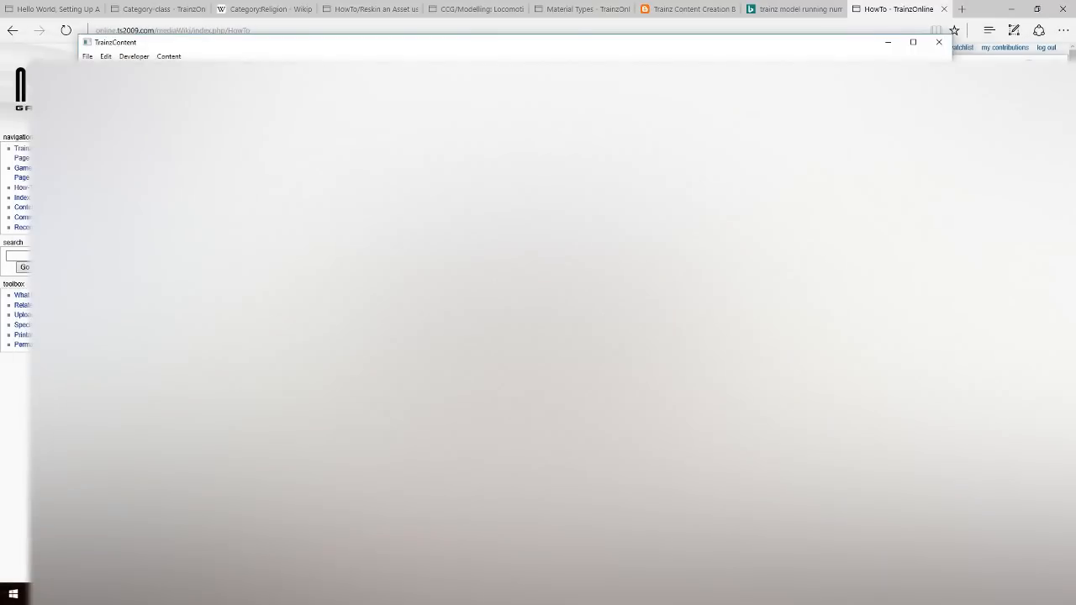
left_click(176, 600)
left_click(374, 13)
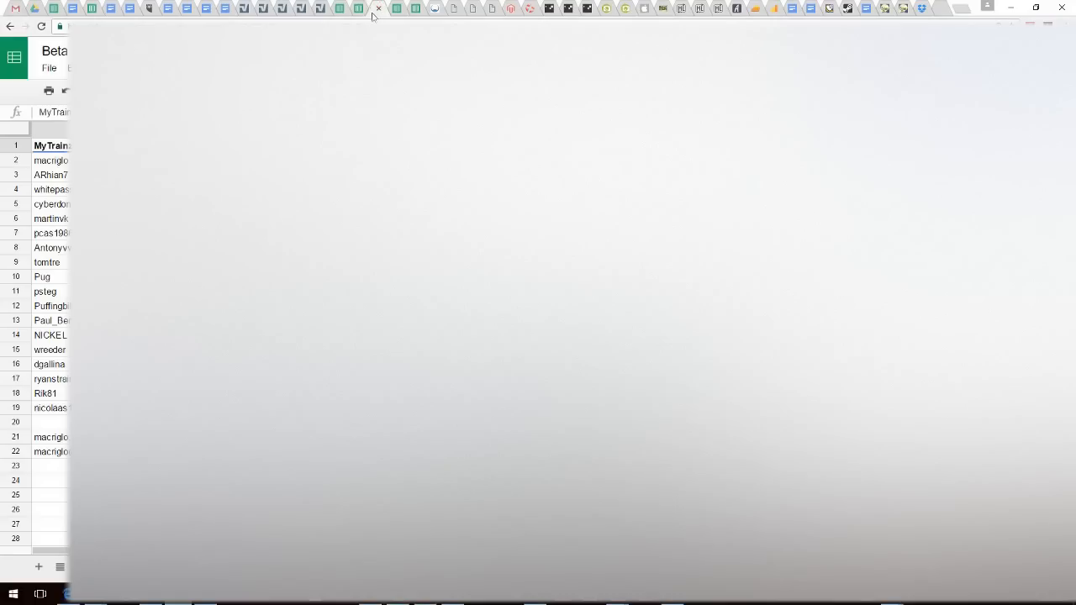
left_click(351, 10)
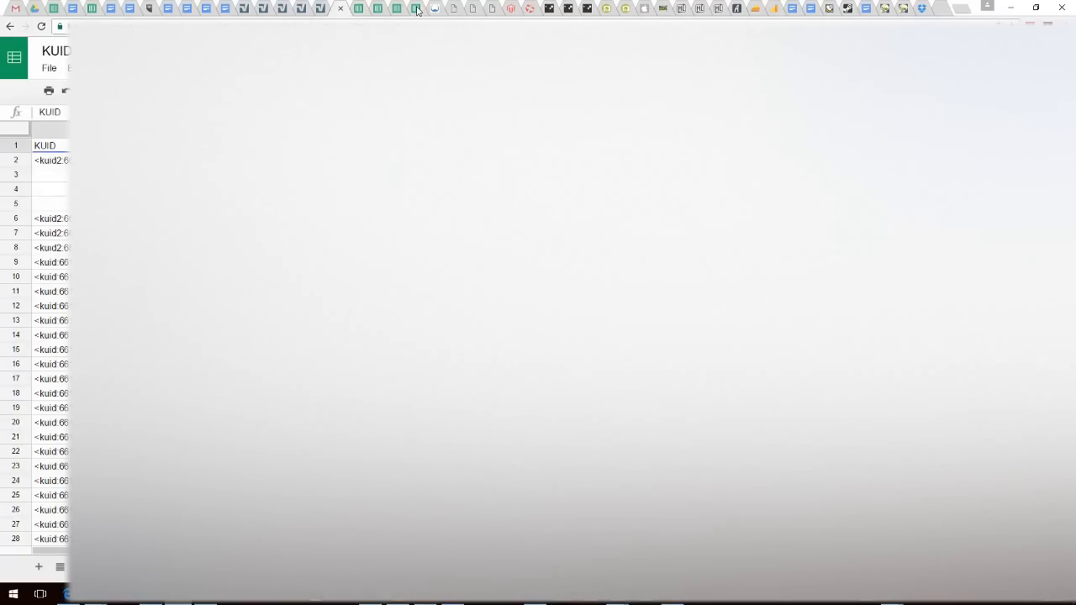
left_click(55, 13)
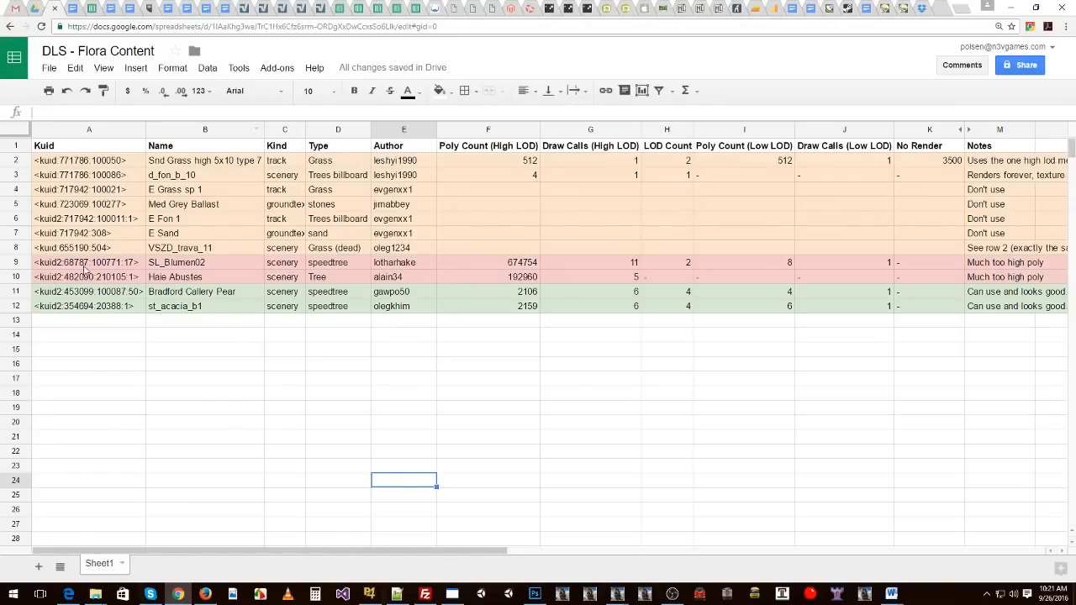
Step: Point out the orange, red and green asset groups in rows 2–8, 9–10 and 11–12 of the spreadsheet
left_click(85, 265)
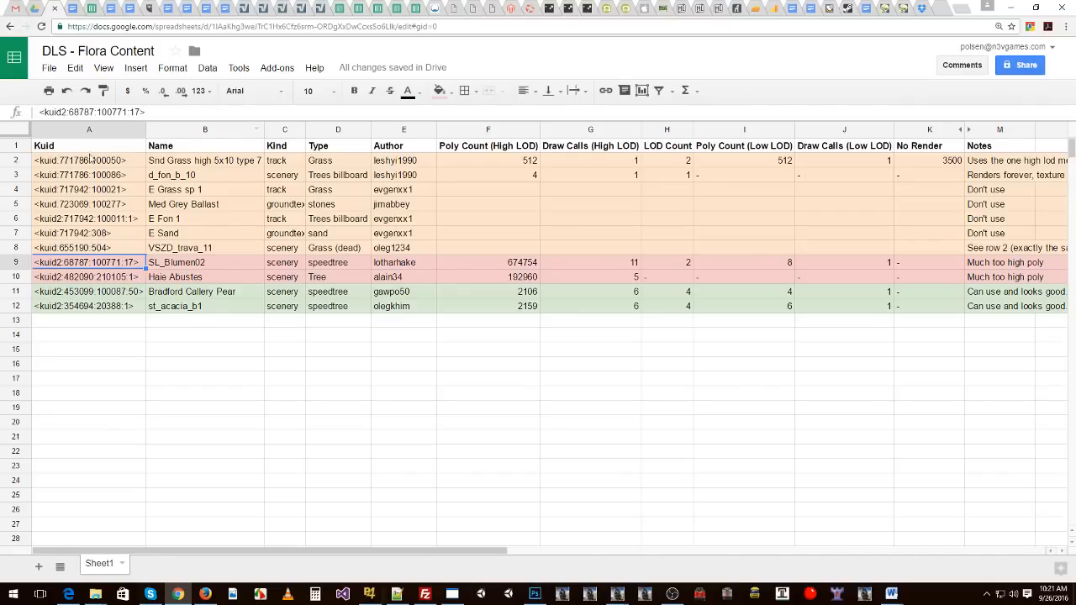
left_click_drag(15, 163, 19, 251)
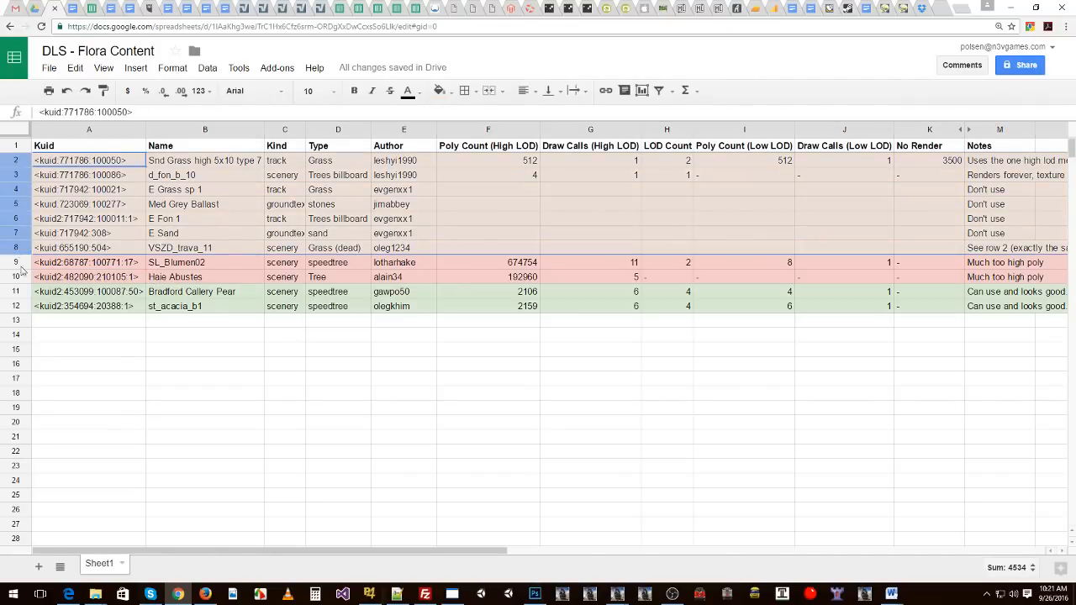
left_click(17, 263)
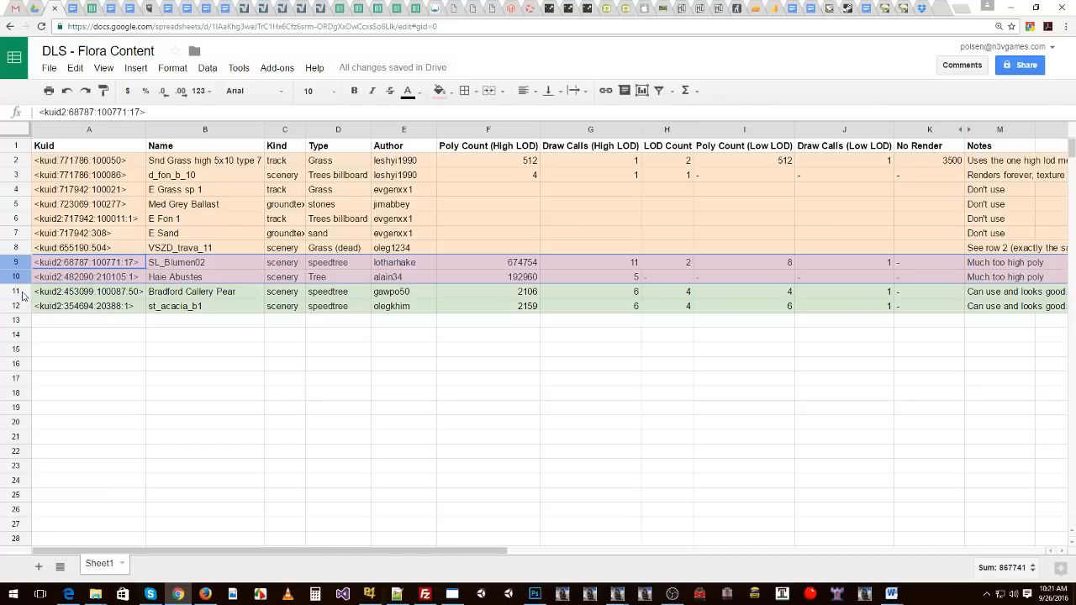
left_click_drag(19, 292, 21, 305)
left_click(160, 337)
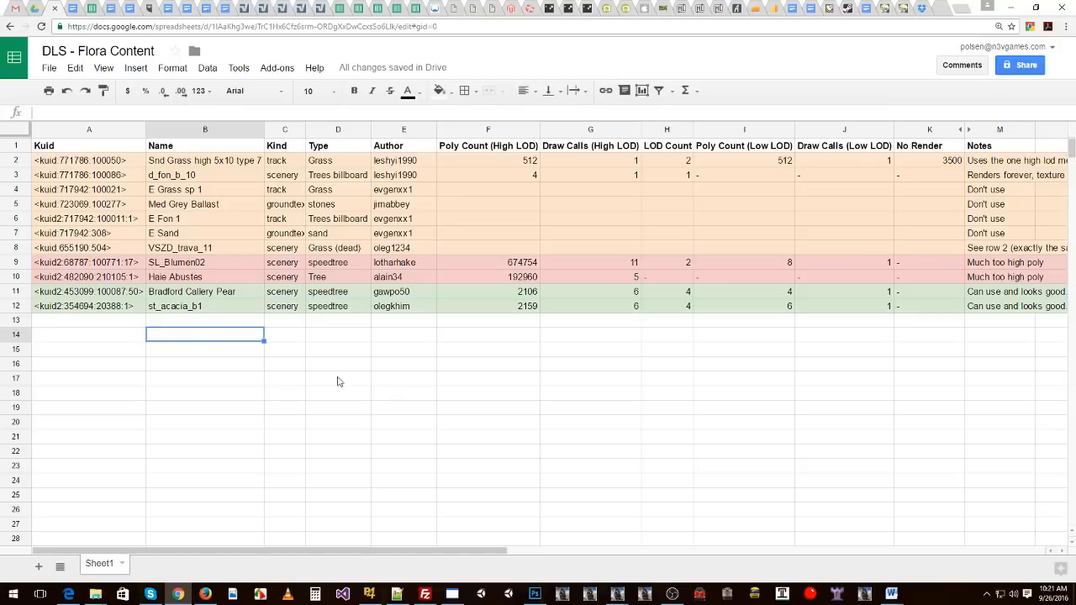
Step: Copy the Kuid of the SL_Blumen02 asset from row 9 of the spreadsheet
left_click(127, 262)
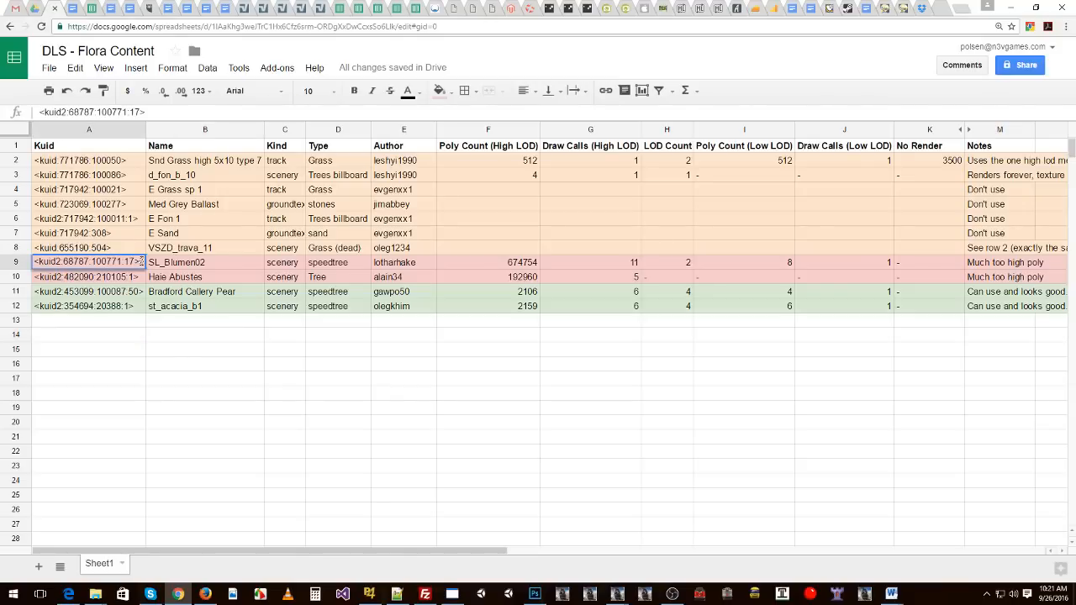
left_click_drag(141, 262, 17, 262)
key("ctrl+c")
key("Escape")
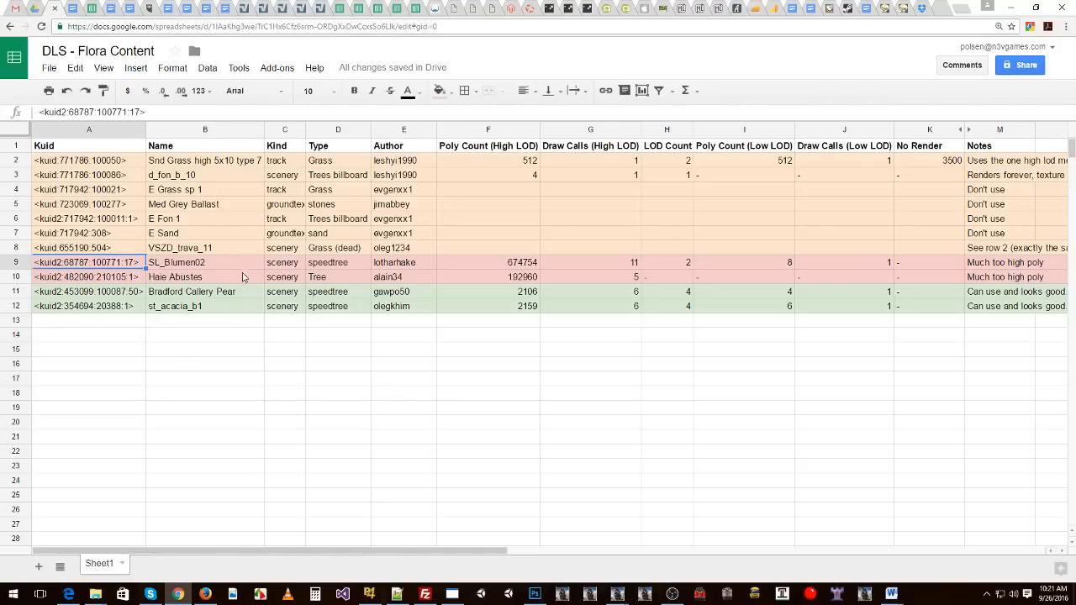
Step: In the Trainz content manager, open a new asset list window filtered by Asset KUID <kuid2:68787:100771:17> and widen it
mouse_move(617, 594)
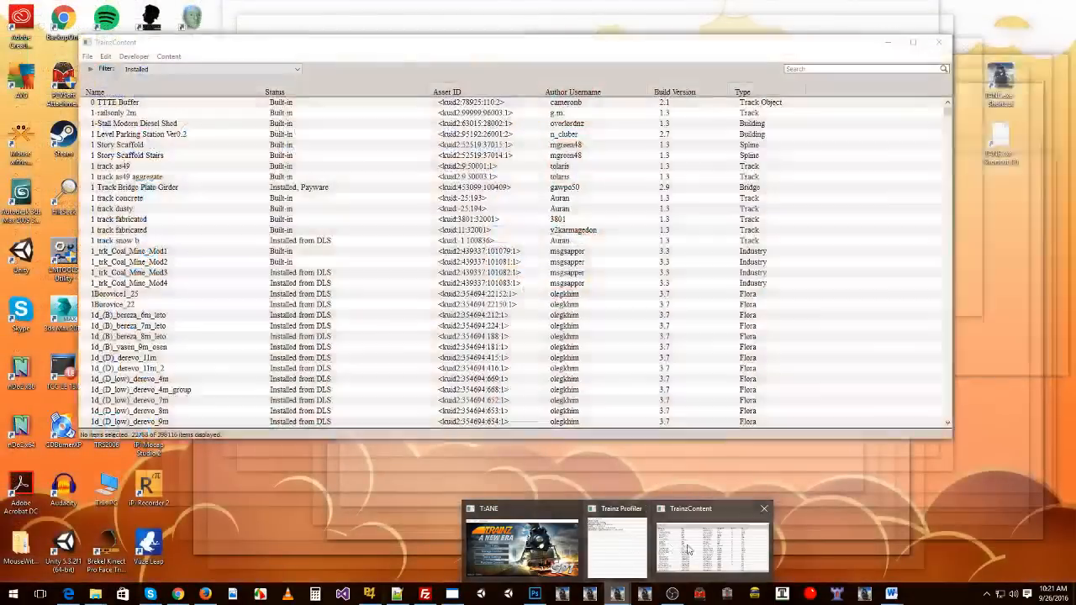
left_click(712, 547)
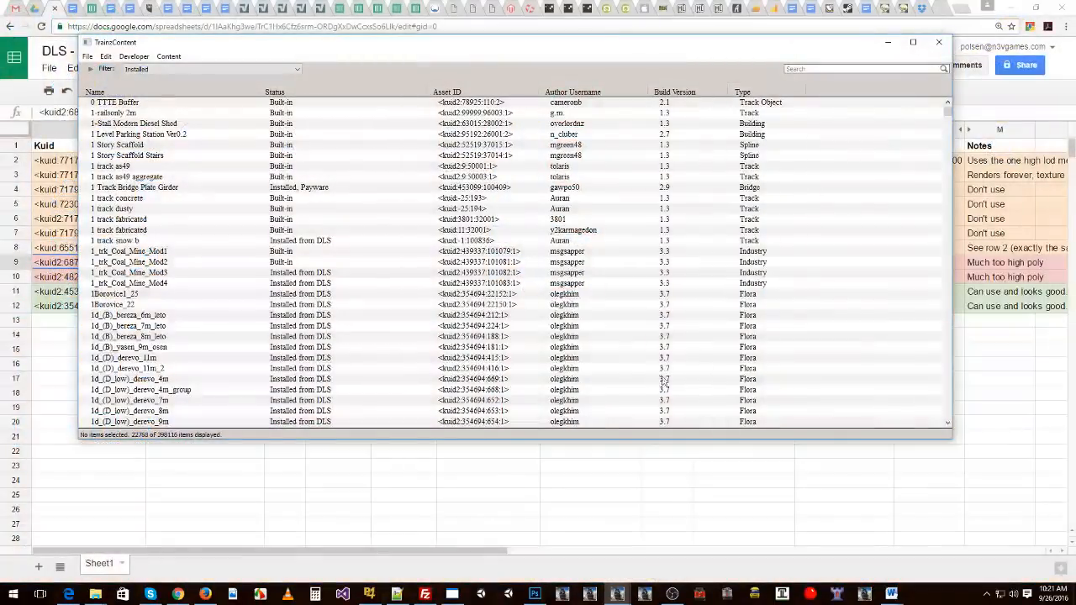
right_click(414, 136)
left_click(482, 356)
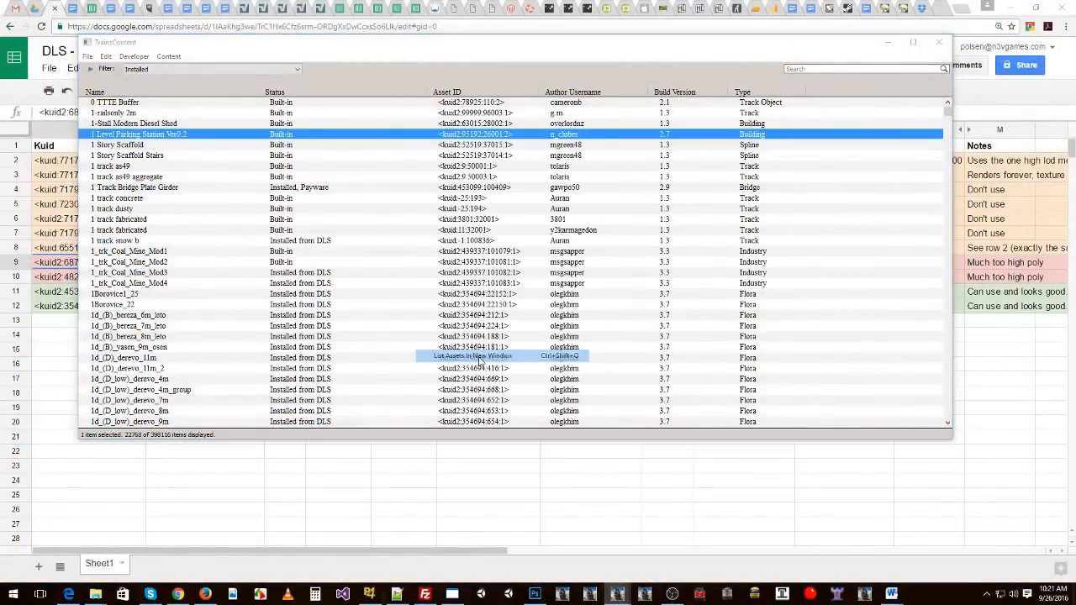
left_click_drag(151, 26, 308, 82)
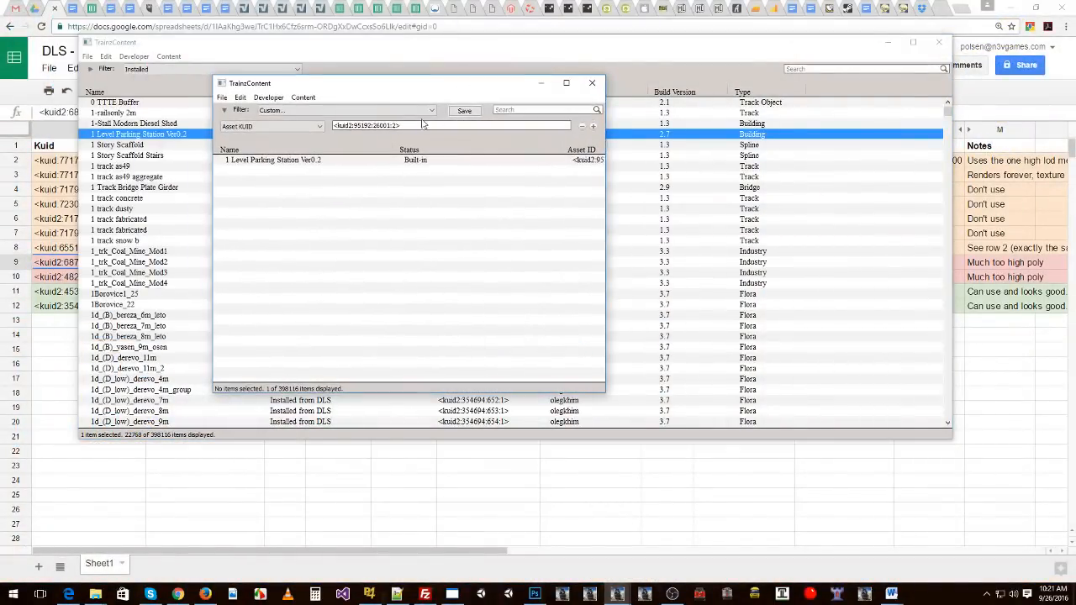
key("ctrl+v")
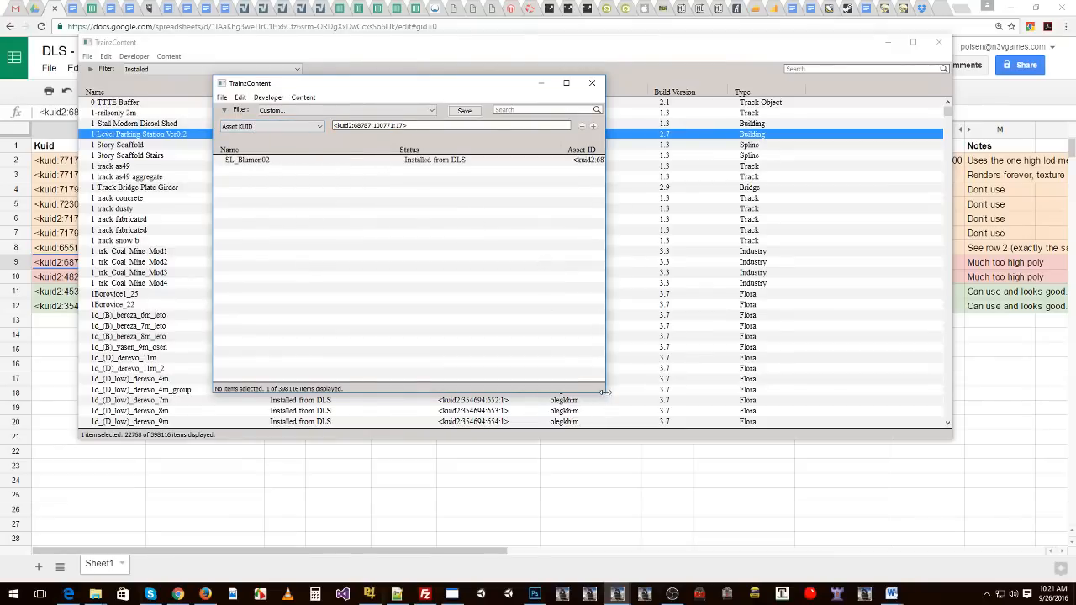
left_click_drag(605, 392, 913, 382)
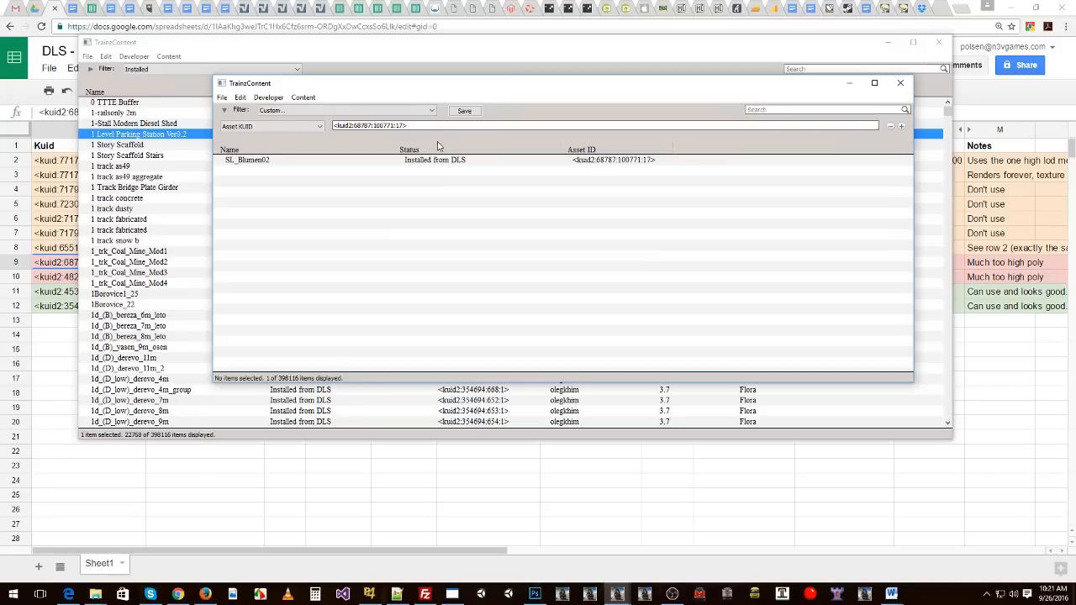
Step: Preview the SL_Blumen02 asset and enlarge the preview window
right_click(381, 161)
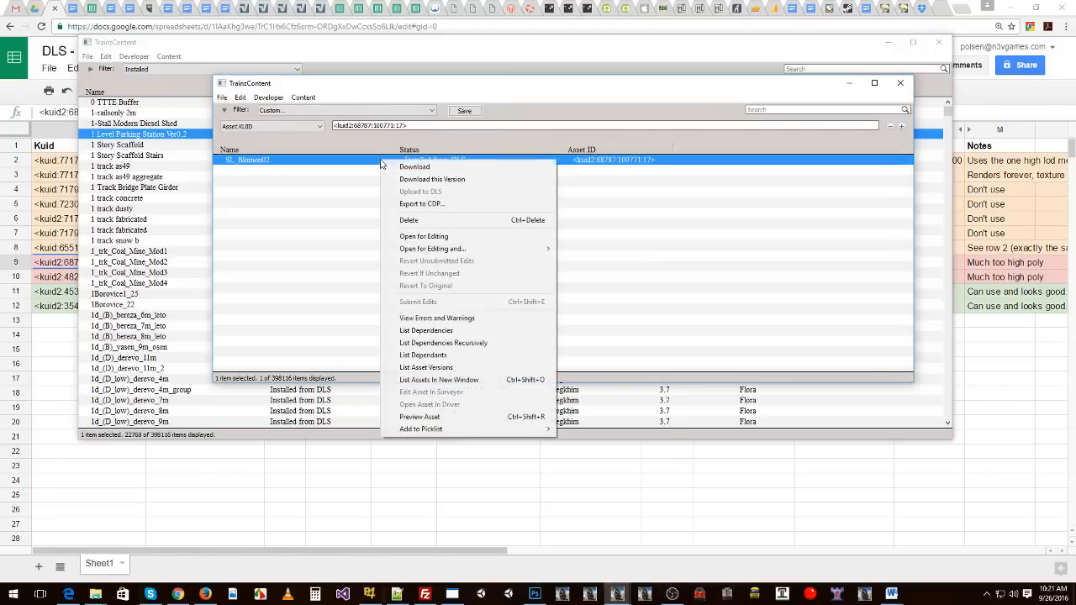
left_click(451, 418)
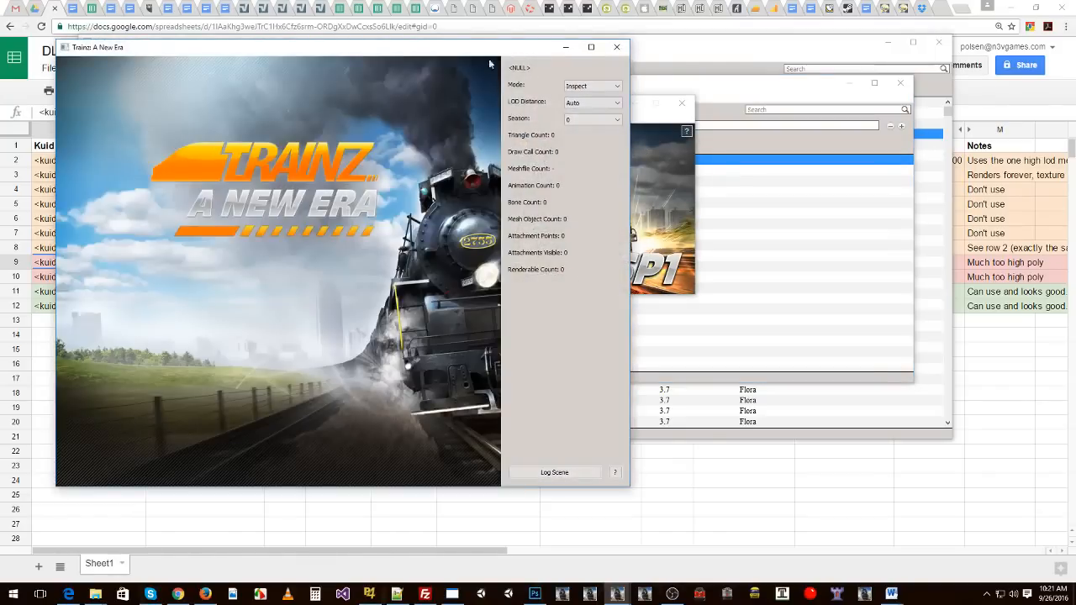
left_click_drag(468, 50, 533, 38)
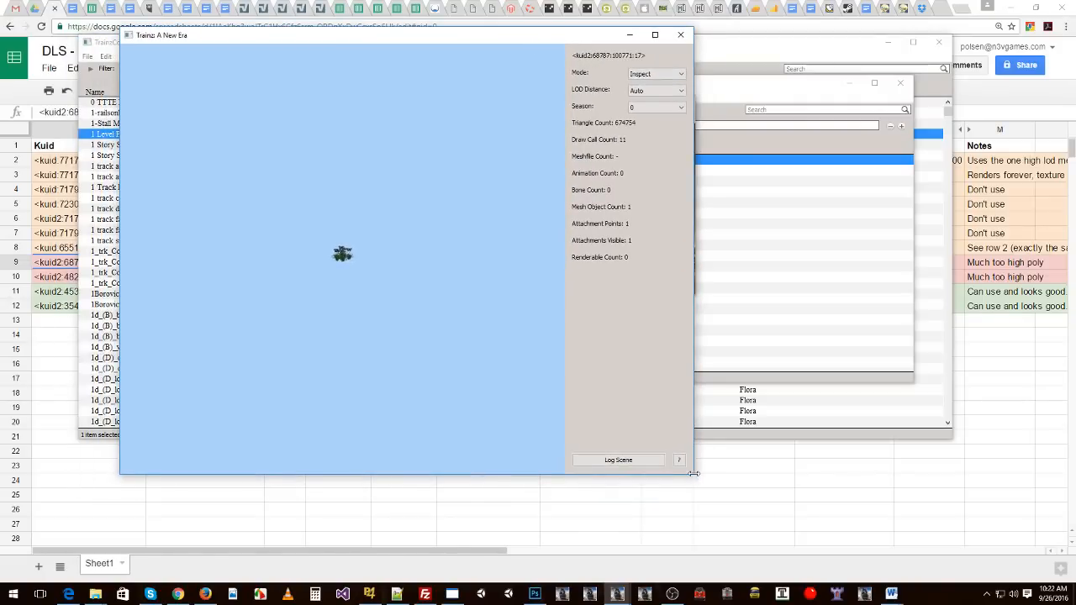
left_click_drag(694, 476, 1006, 519)
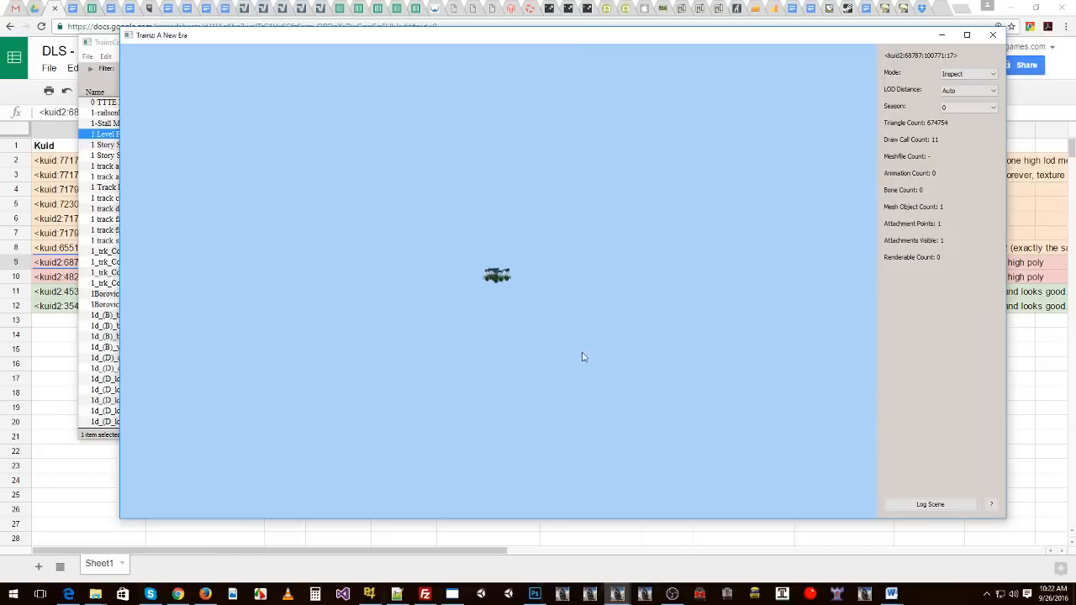
Step: Inspect the flower model from several angles and distances and examine its triangle count
scroll(534, 311, "up", 10)
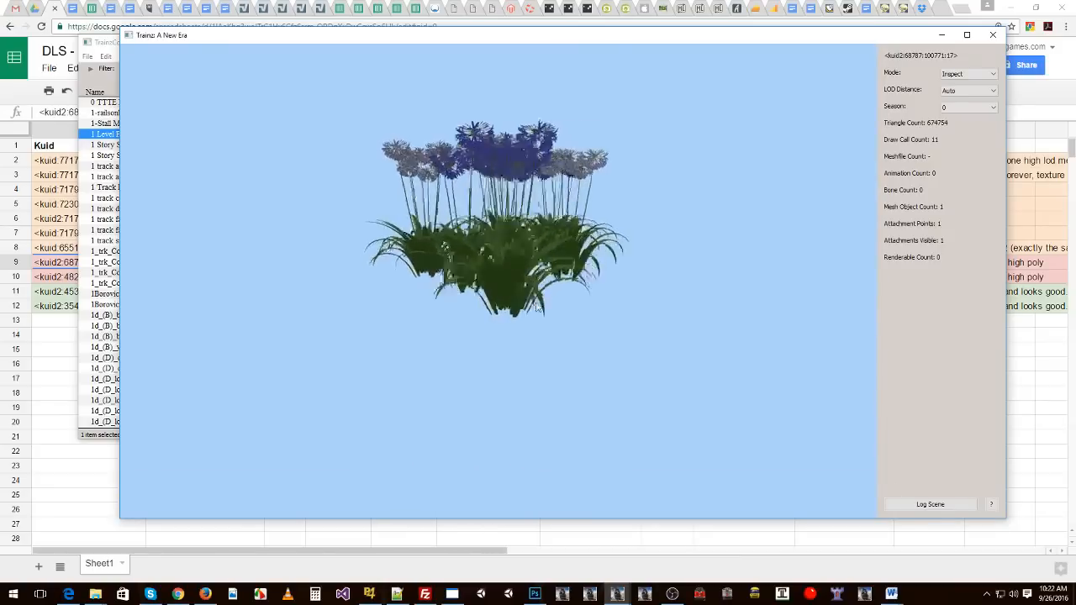
left_click_drag(562, 267, 709, 227)
scroll(572, 315, "down", 5)
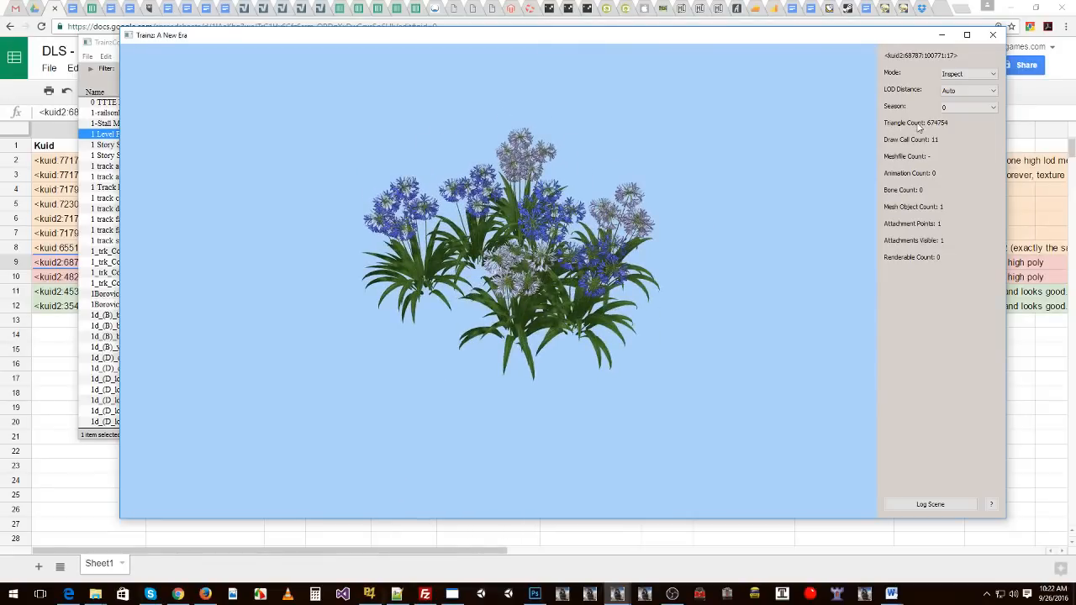
left_click_drag(626, 195, 543, 175)
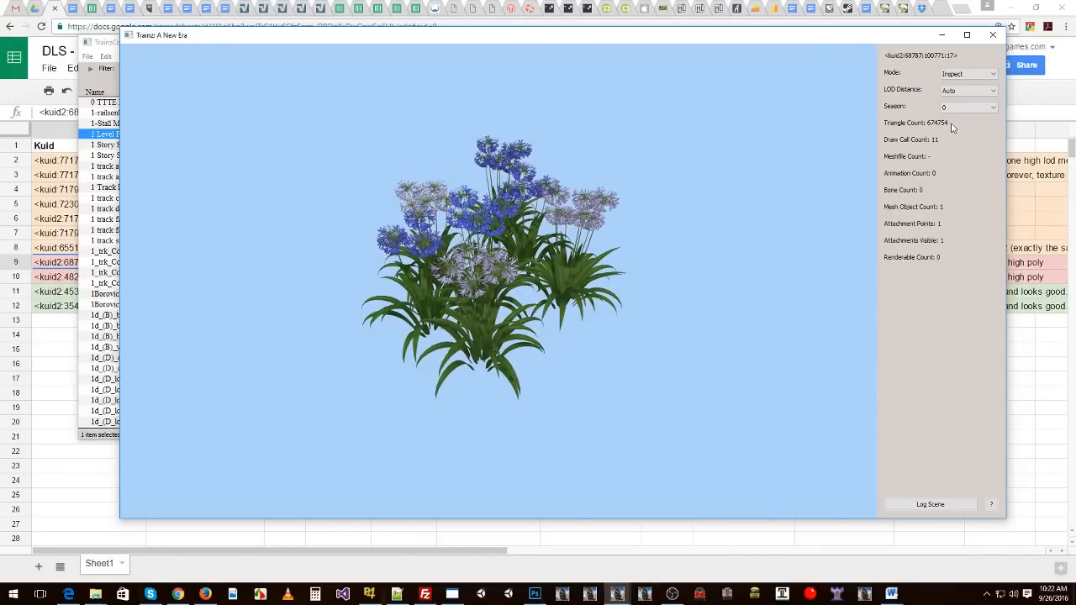
left_click_drag(624, 216, 643, 227)
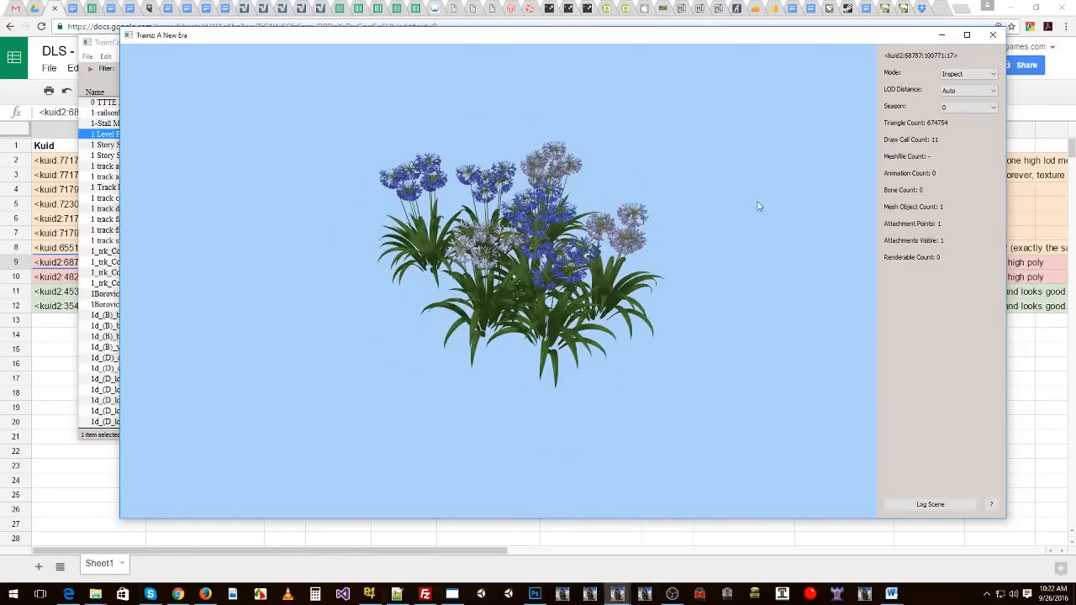
left_click_drag(552, 234, 667, 239)
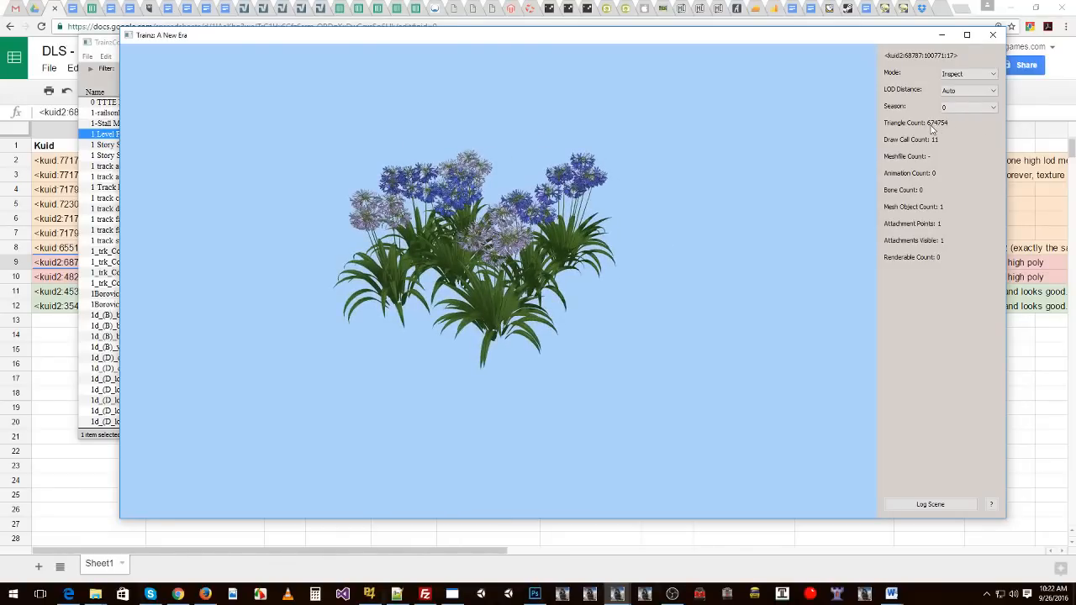
left_click_drag(523, 217, 539, 244)
scroll(531, 226, "down", 3)
scroll(531, 225, "down", 5)
scroll(525, 231, "up", 10)
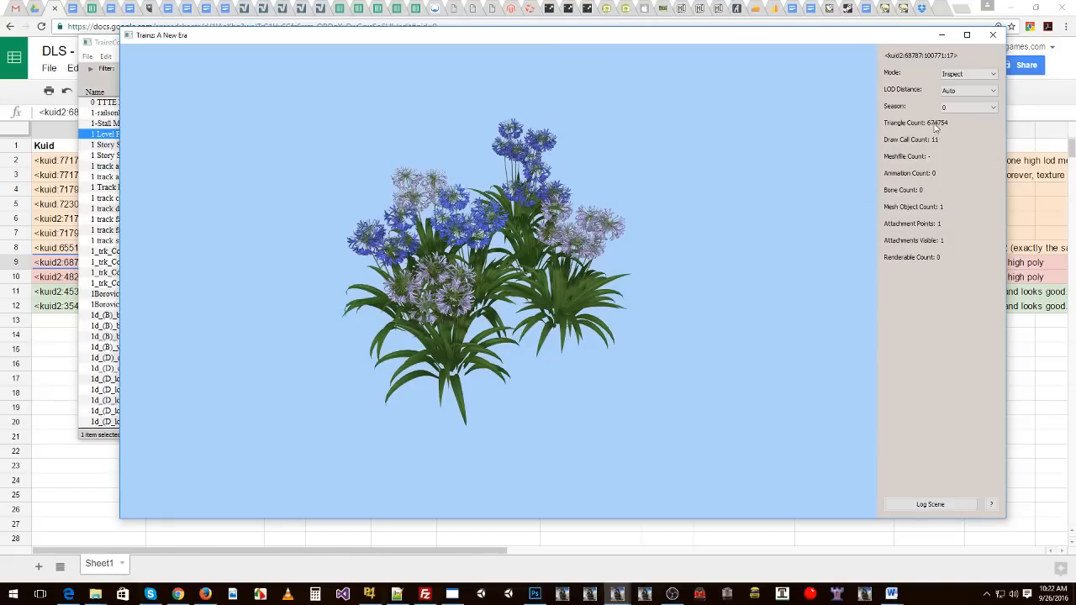
Step: Examine the draw call count alongside the flower model's geometry from all sides
left_click_drag(663, 213, 718, 200)
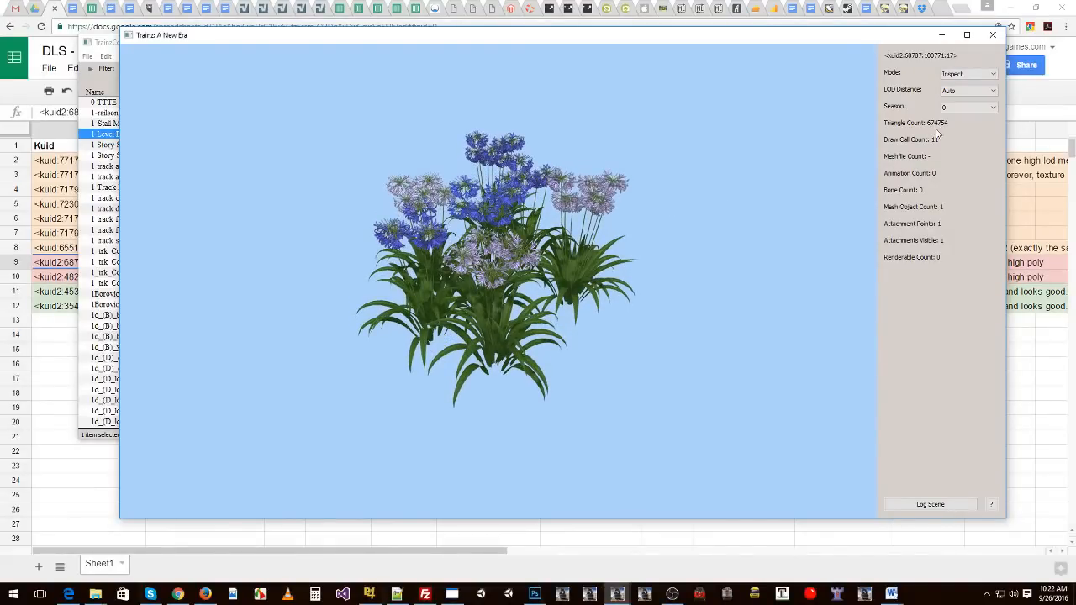
left_click_drag(673, 207, 755, 223)
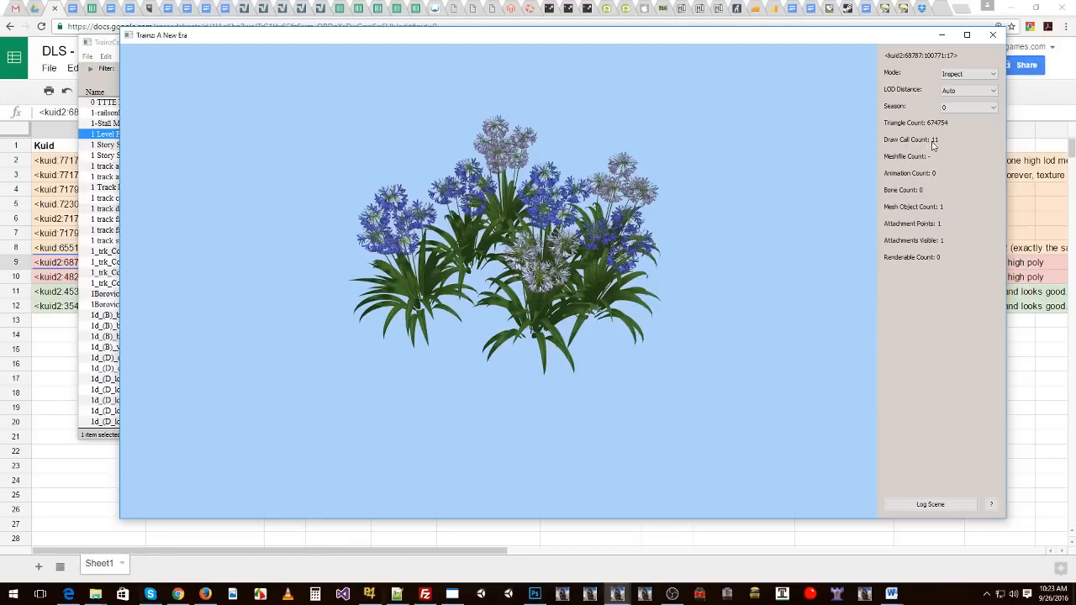
left_click_drag(668, 234, 637, 244)
scroll(567, 229, "down", 5)
scroll(711, 209, "up", 5)
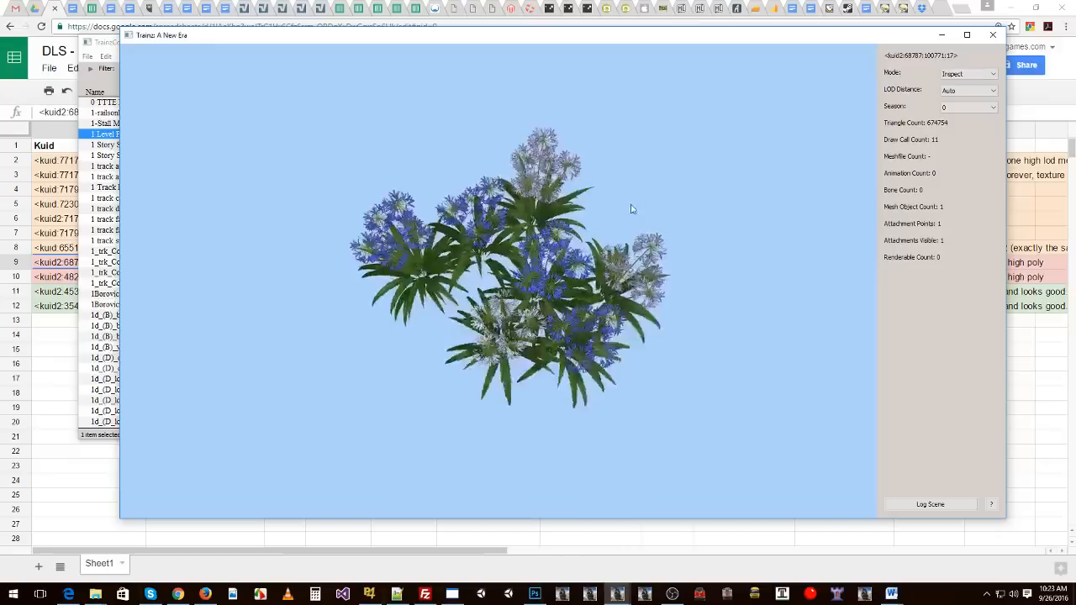
left_click_drag(631, 209, 606, 189)
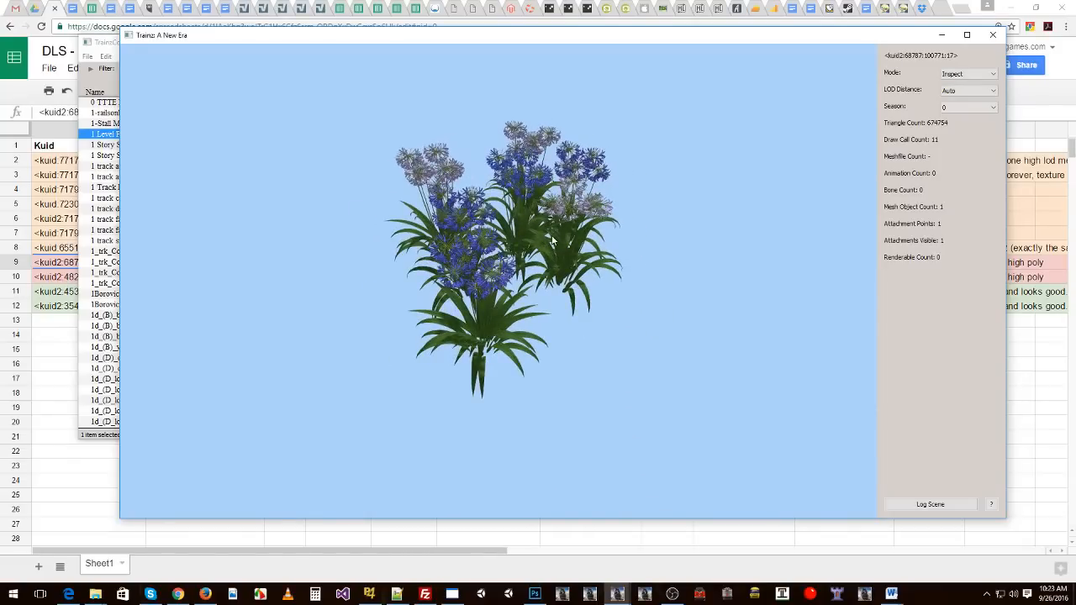
left_click_drag(570, 238, 494, 231)
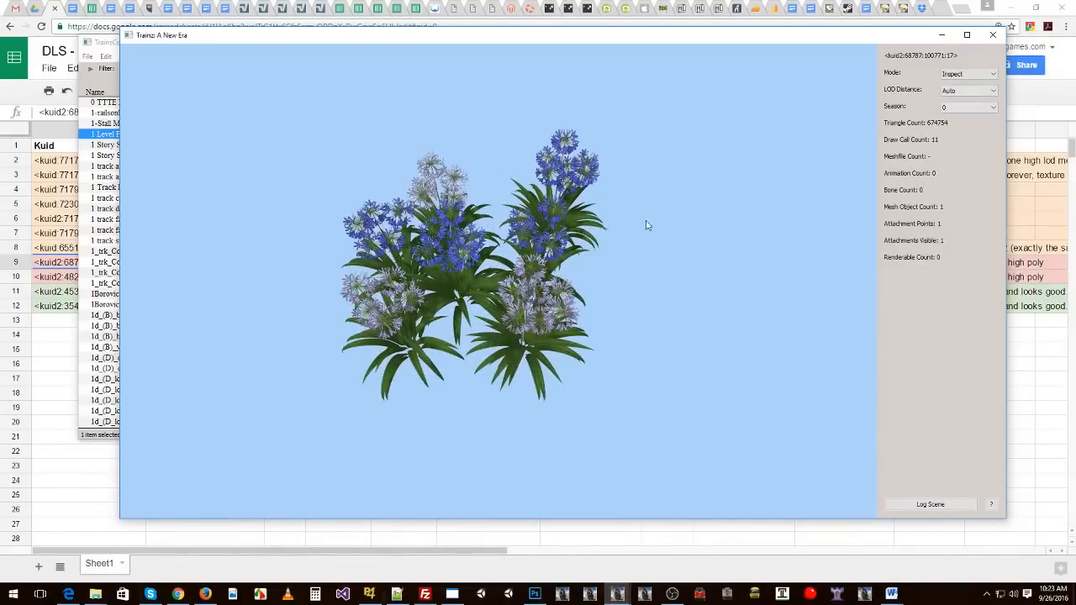
left_click_drag(647, 225, 566, 213)
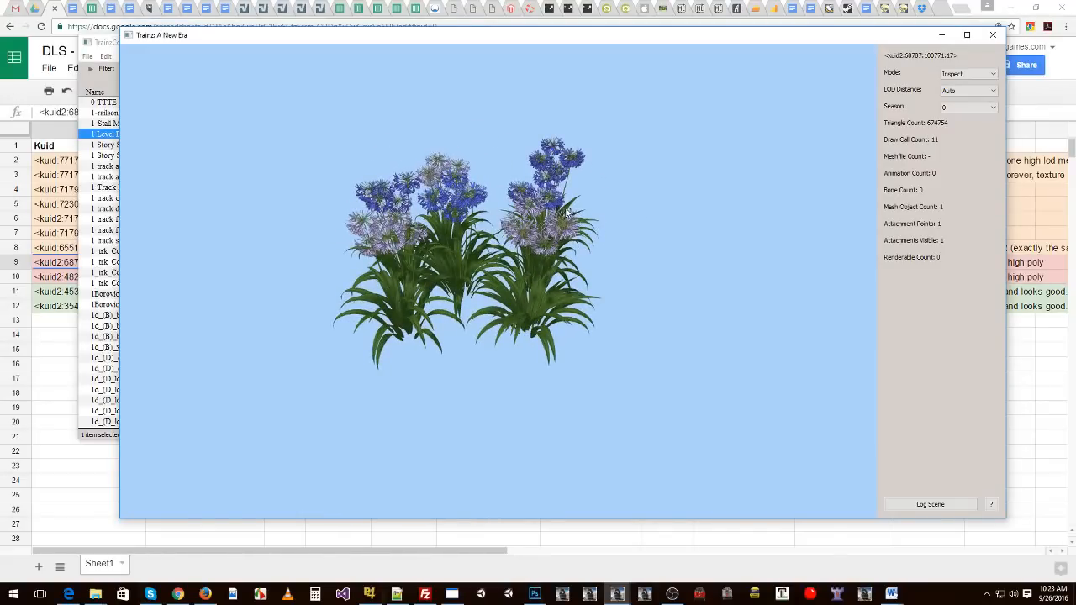
left_click_drag(551, 204, 501, 198)
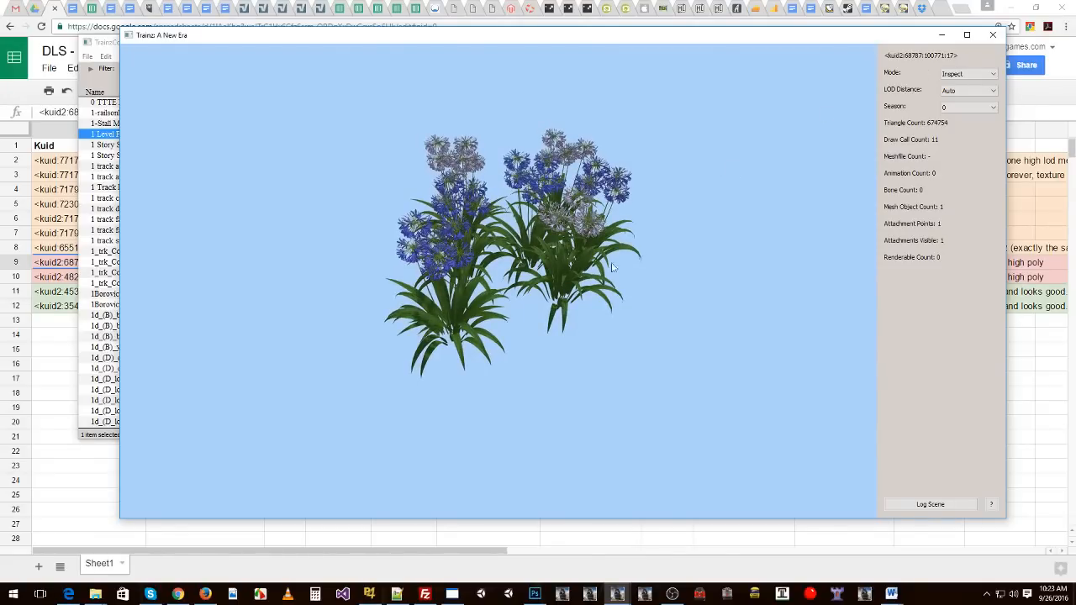
mouse_move(607, 232)
left_mouse_down()
mouse_move(523, 245)
mouse_move(589, 237)
left_mouse_up()
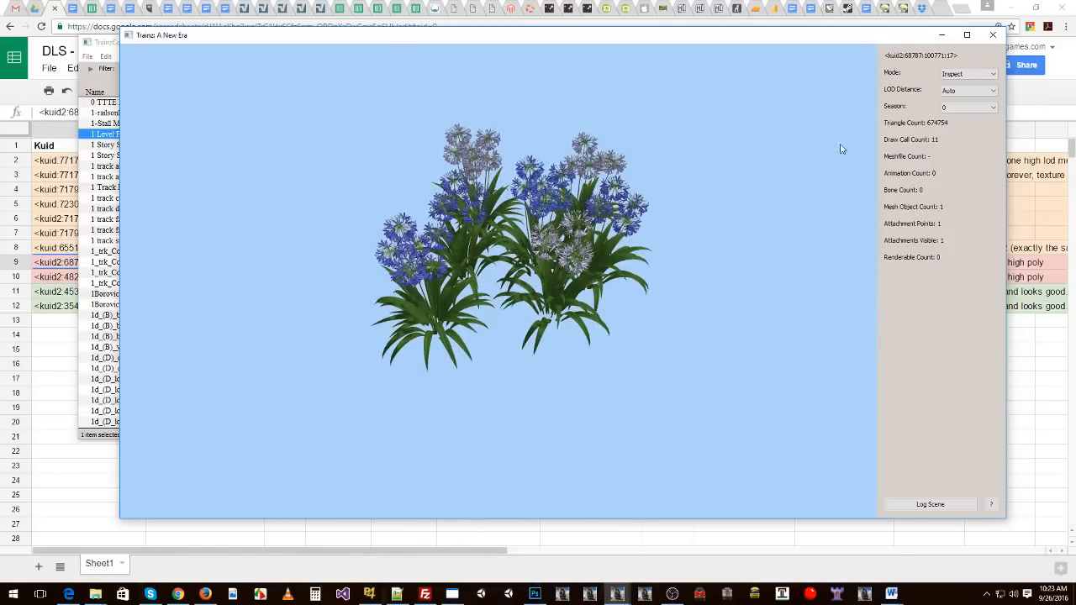
Step: Take a last look around the SL_Blumen02 flower model and close its preview
left_click_drag(592, 267, 427, 255)
left_click_drag(599, 252, 837, 116)
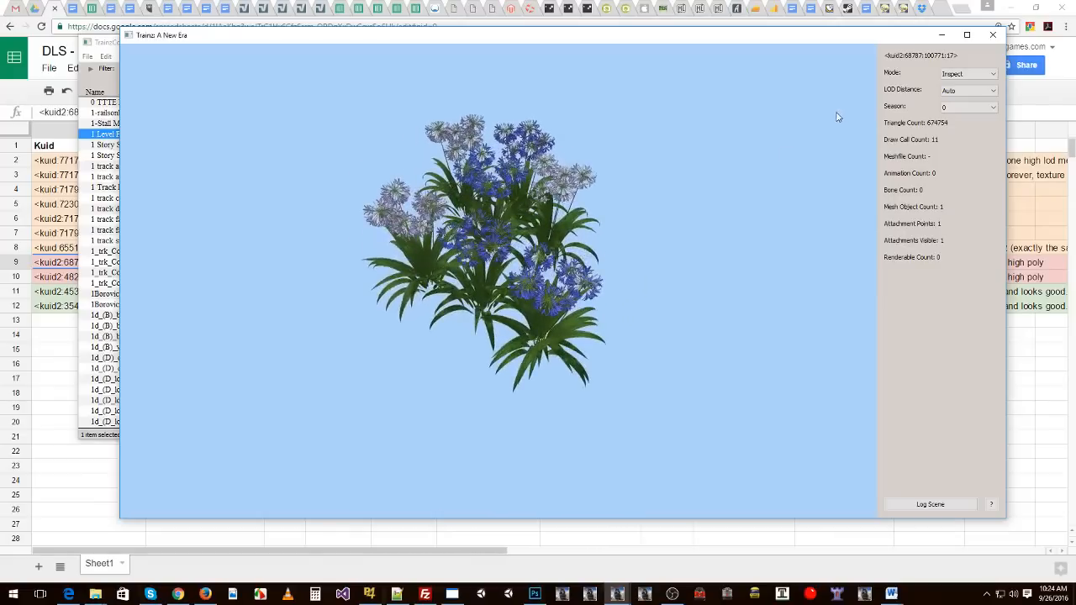
left_click(991, 37)
Step: Copy the Haie Abustes kuid from the spreadsheet and filter the Trainz content list by <kuid2:482090:210105:1>
left_click(38, 281)
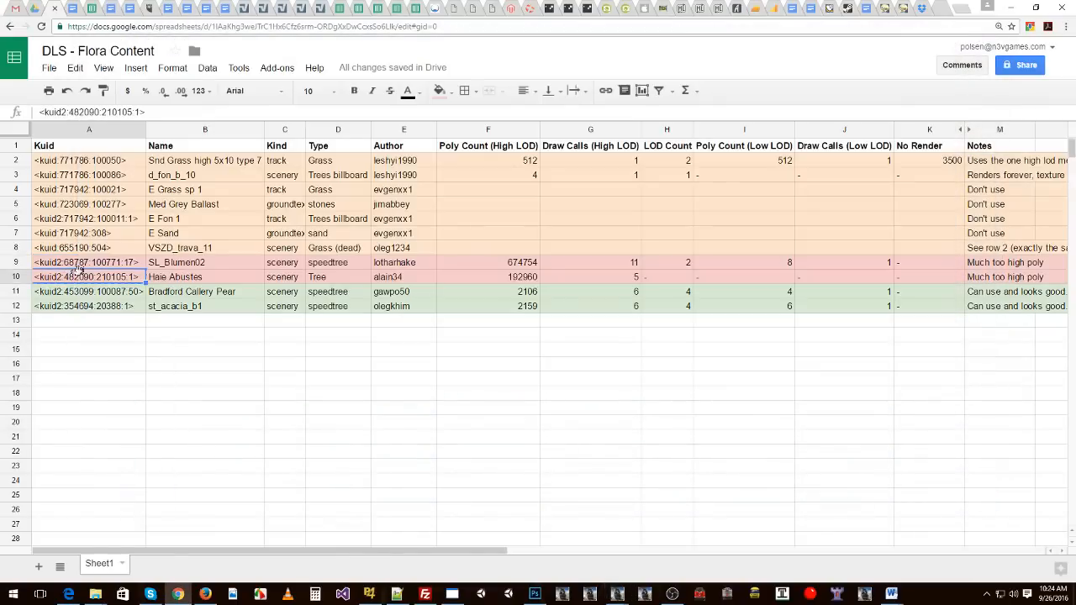
triple_click(91, 280)
key("ctrl+c")
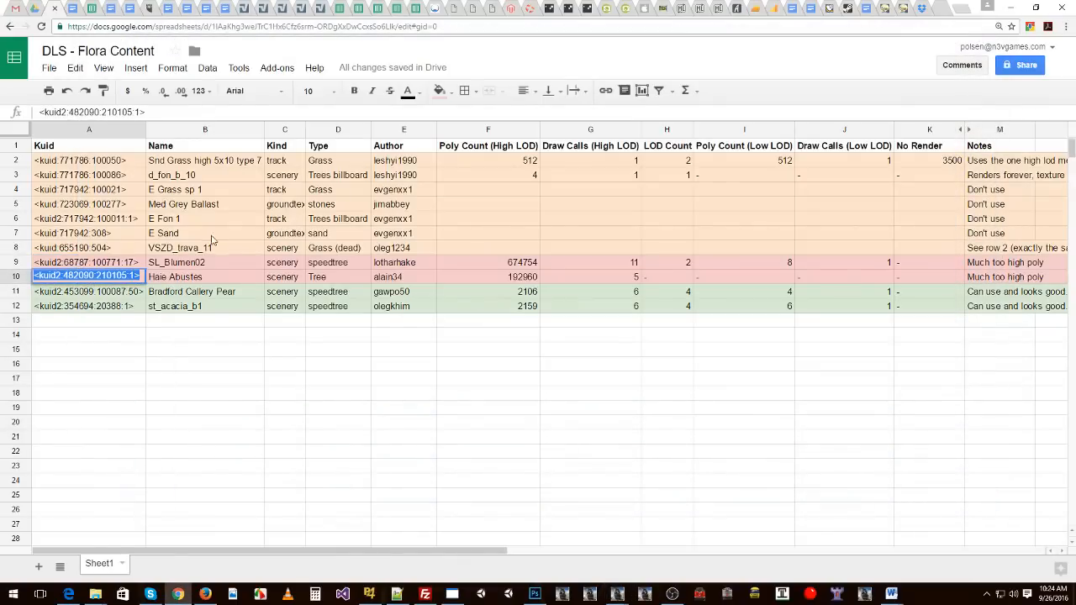
key("alt+Tab")
key("alt+Tab")
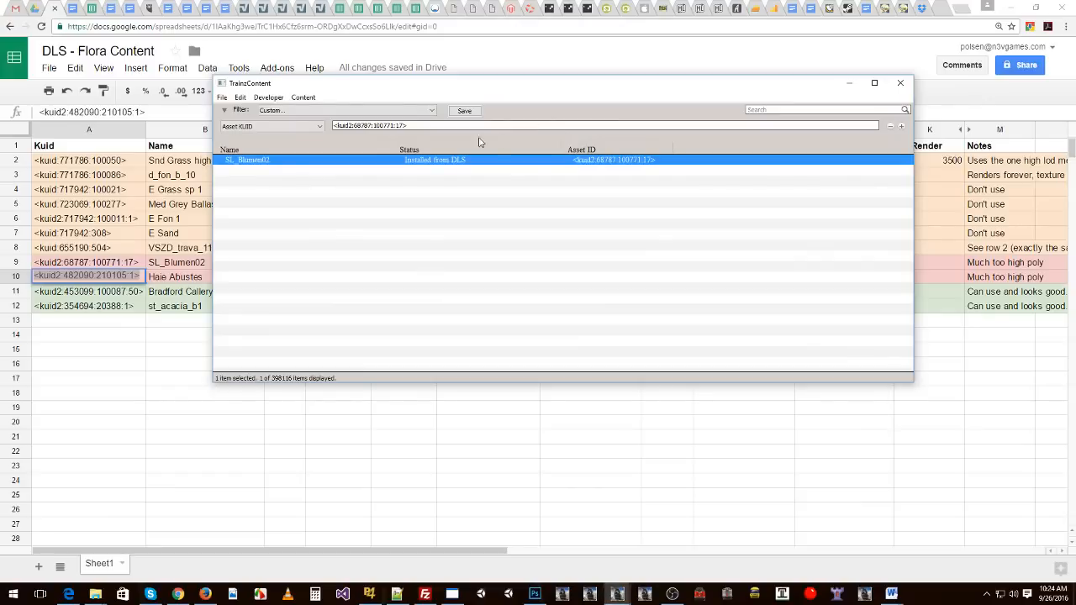
triple_click(423, 126)
key("ctrl+v")
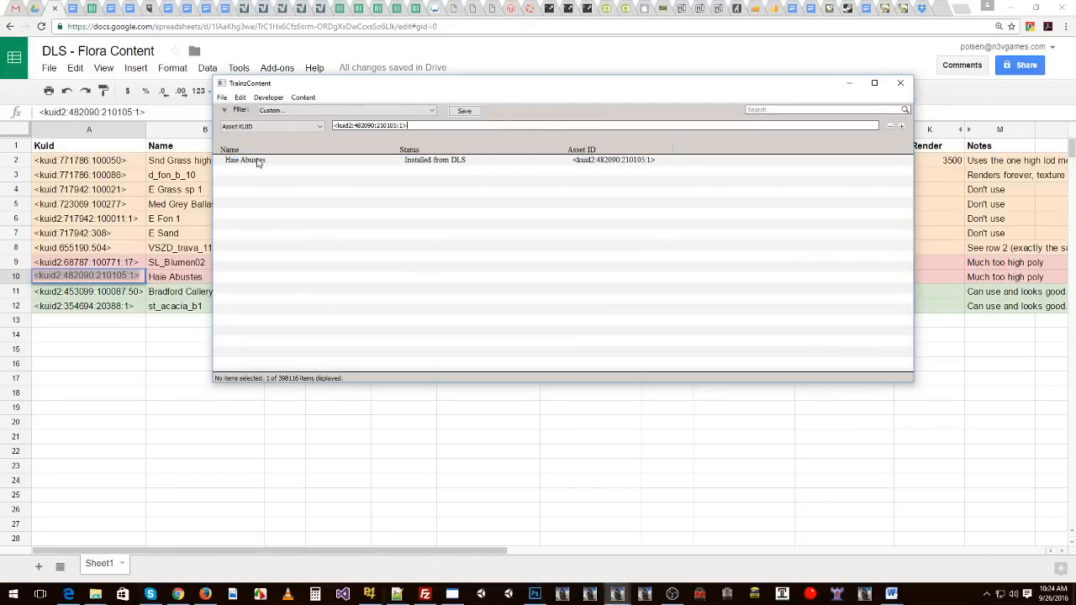
right_click(258, 162)
left_click(312, 446)
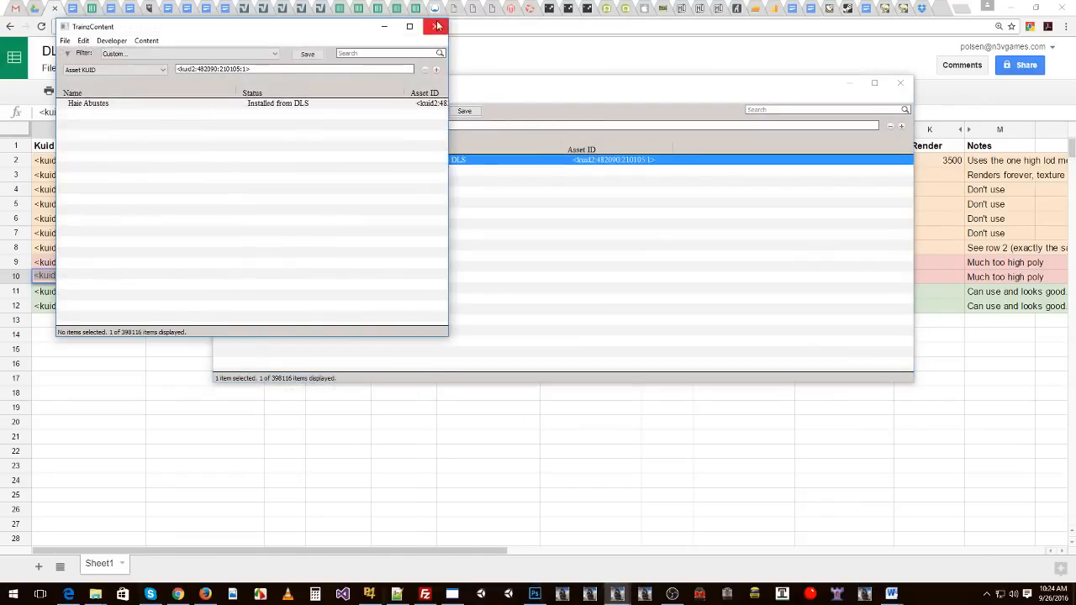
left_click(436, 26)
Step: Preview the Haie Abustes asset and inspect its row of shrubs from the side and from above
right_click(329, 161)
left_click(354, 412)
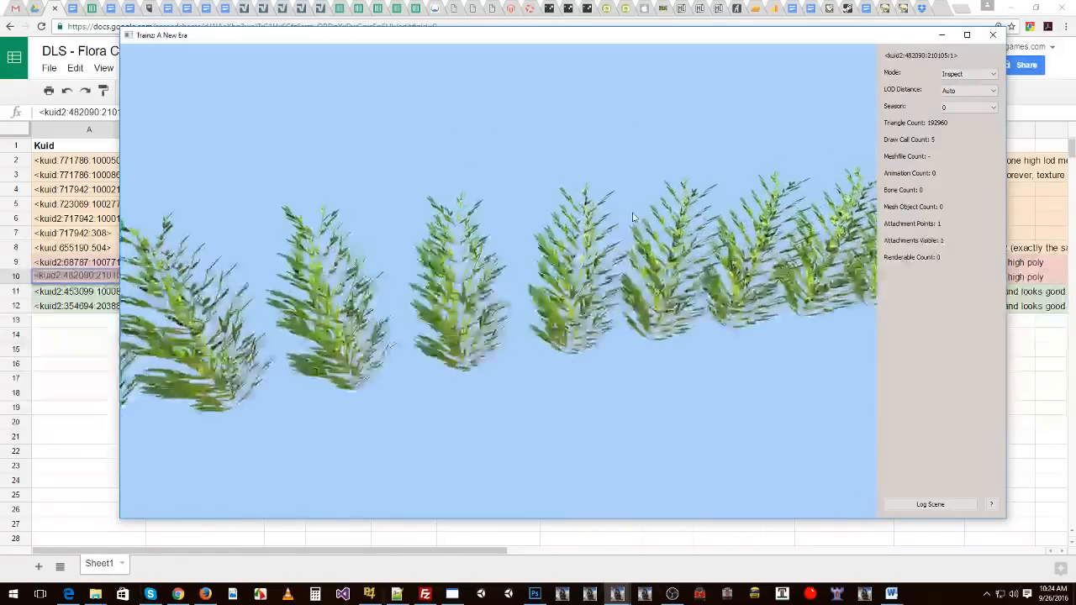
scroll(633, 217, "down", 4)
left_click_drag(635, 215, 575, 201)
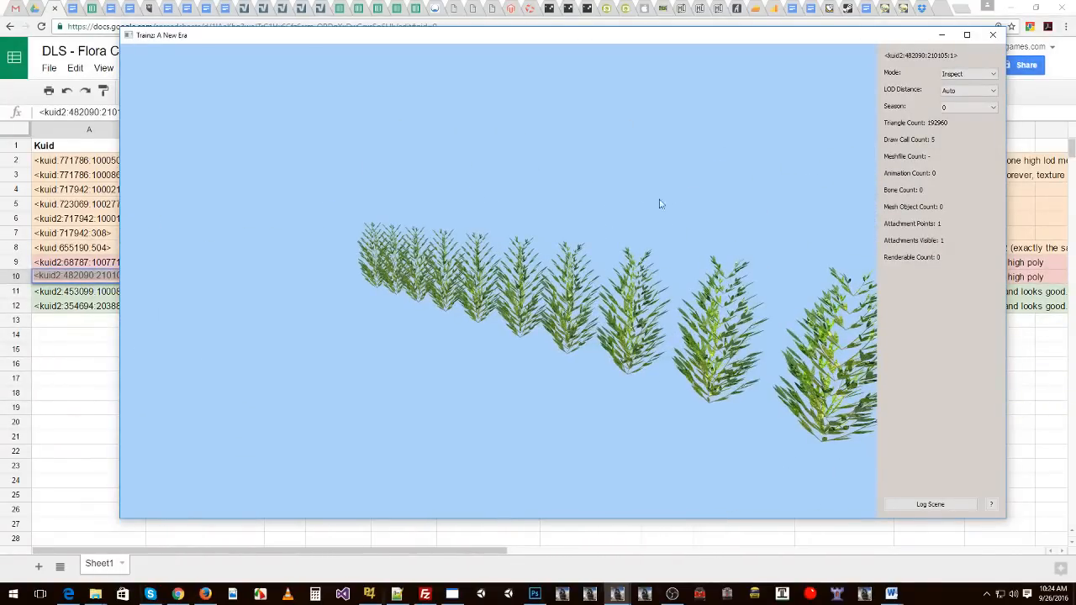
left_click_drag(660, 203, 668, 229)
left_click_drag(592, 281, 497, 278)
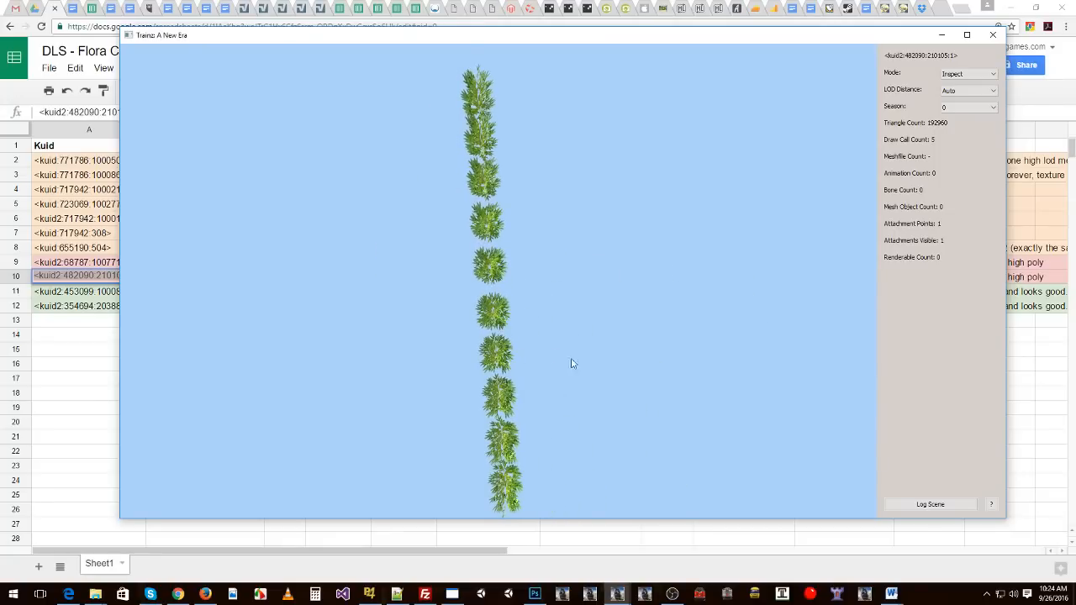
left_click_drag(572, 364, 677, 266)
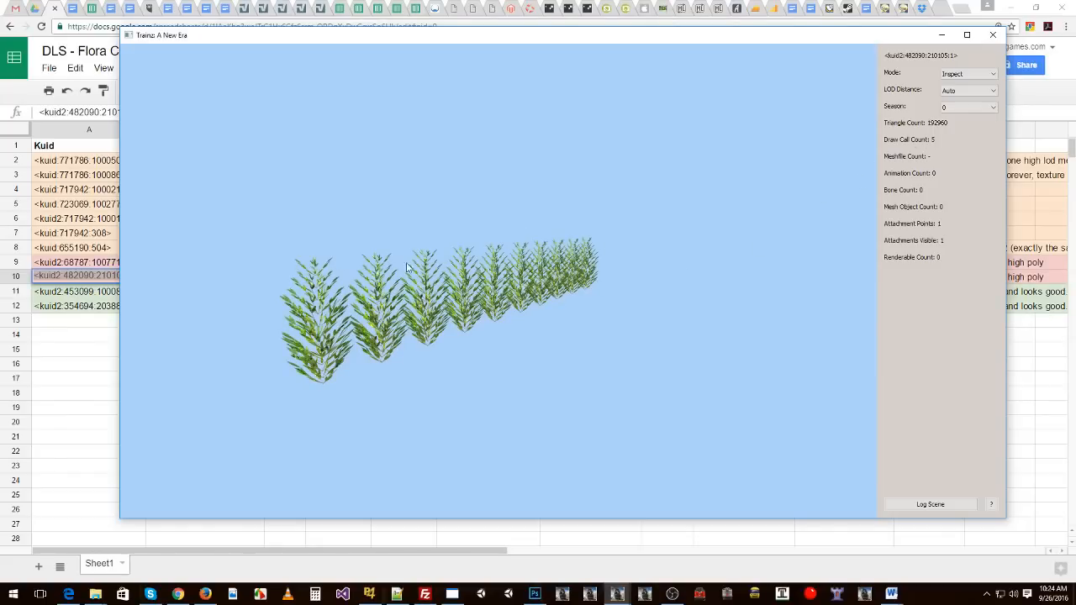
Step: Examine the hedge's triangle and draw call counts while viewing the shrubs from different angles
left_click_drag(679, 256, 596, 257)
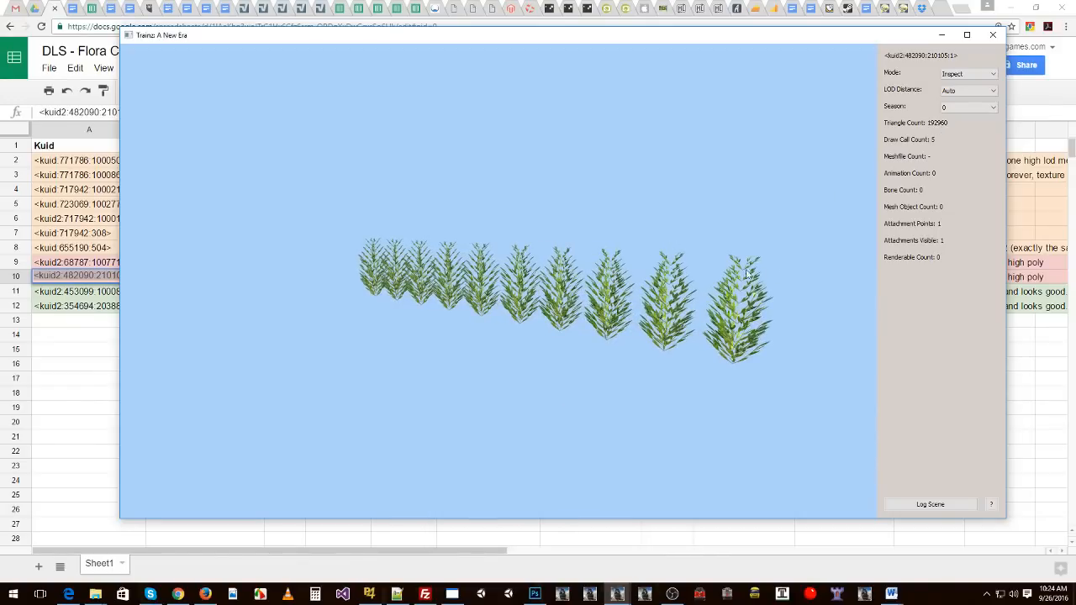
mouse_move(747, 271)
left_mouse_down()
mouse_move(633, 273)
mouse_move(662, 275)
left_mouse_up()
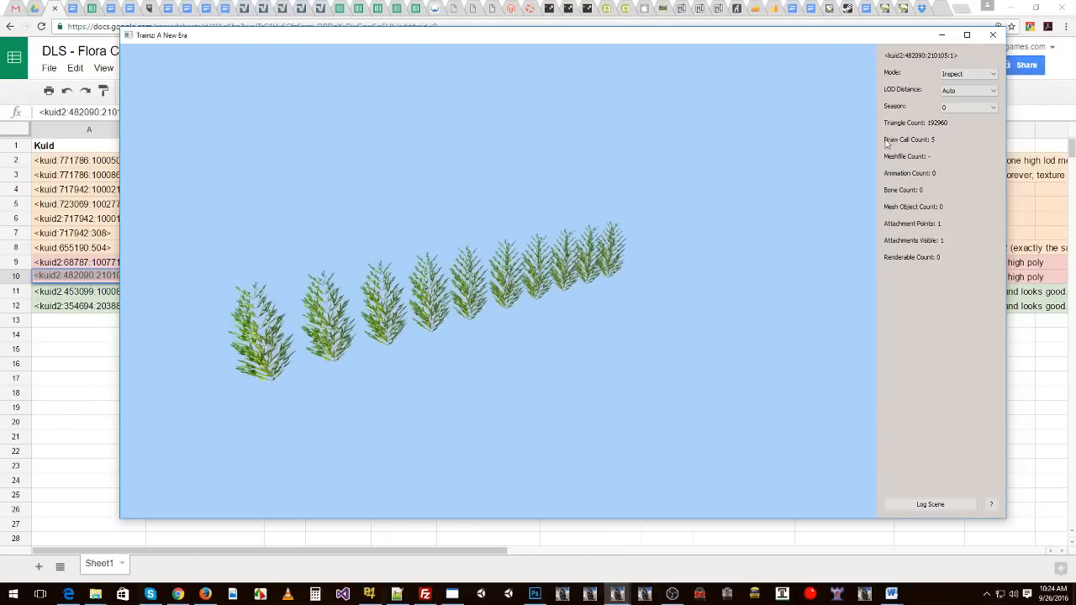
left_click_drag(644, 232, 497, 233)
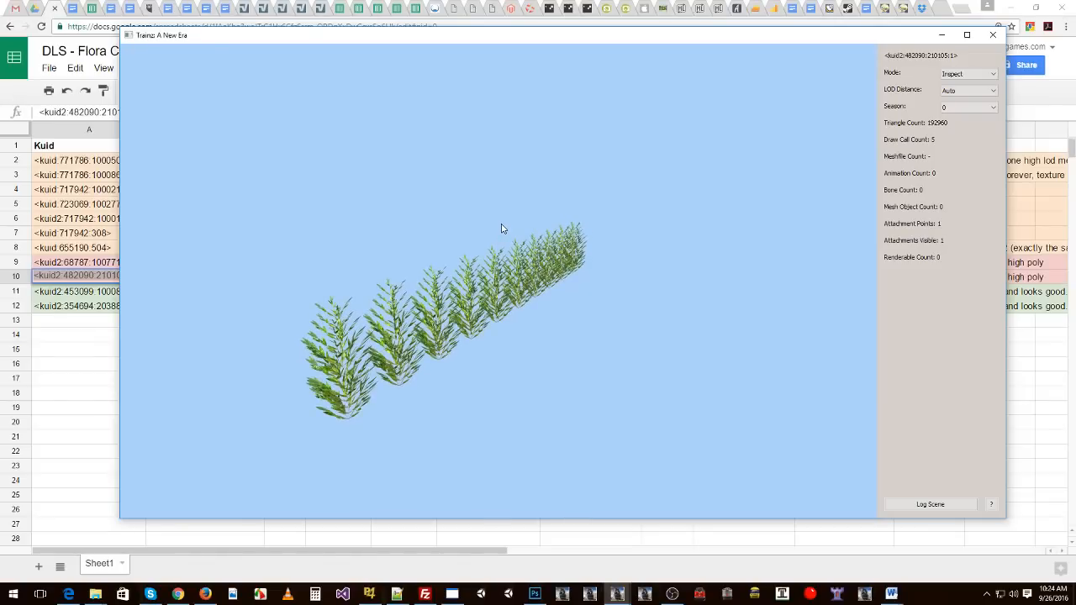
mouse_move(498, 261)
left_mouse_down()
mouse_move(496, 240)
mouse_move(484, 268)
left_mouse_up()
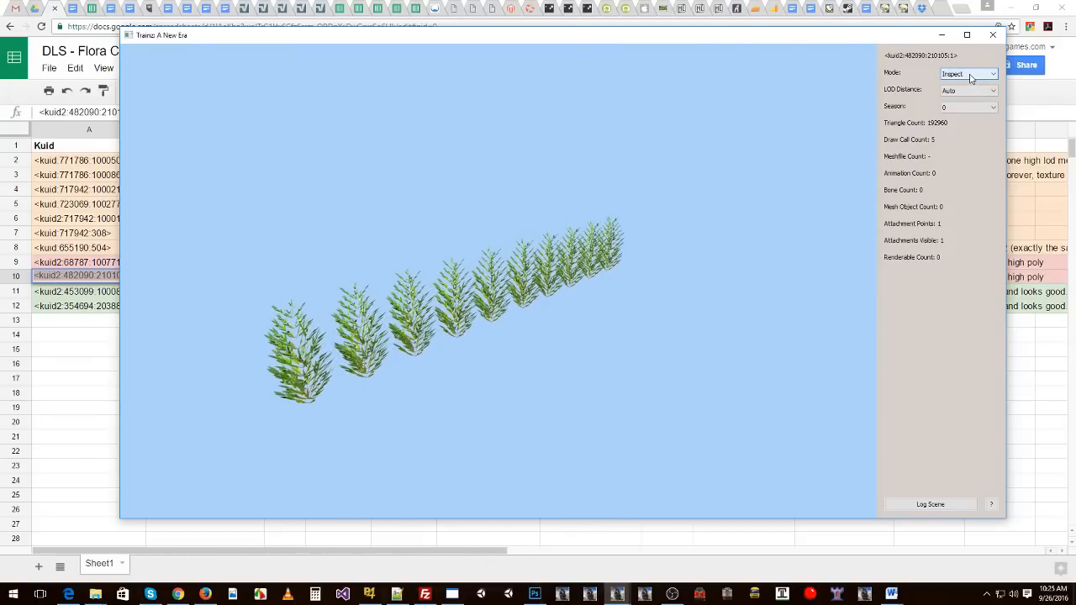
left_click_drag(671, 236, 568, 236)
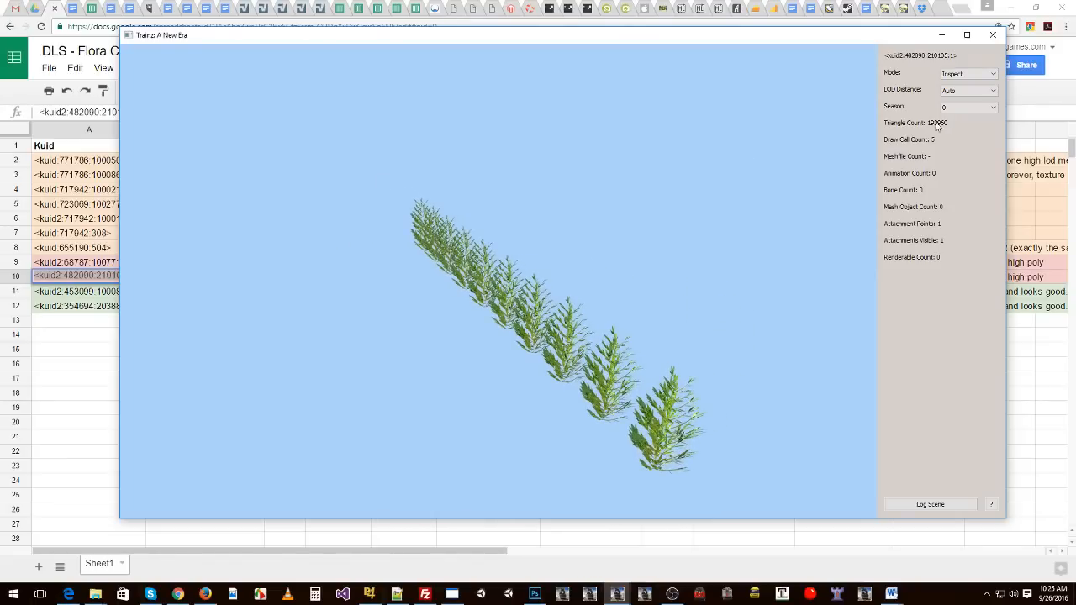
left_click_drag(514, 273, 532, 251)
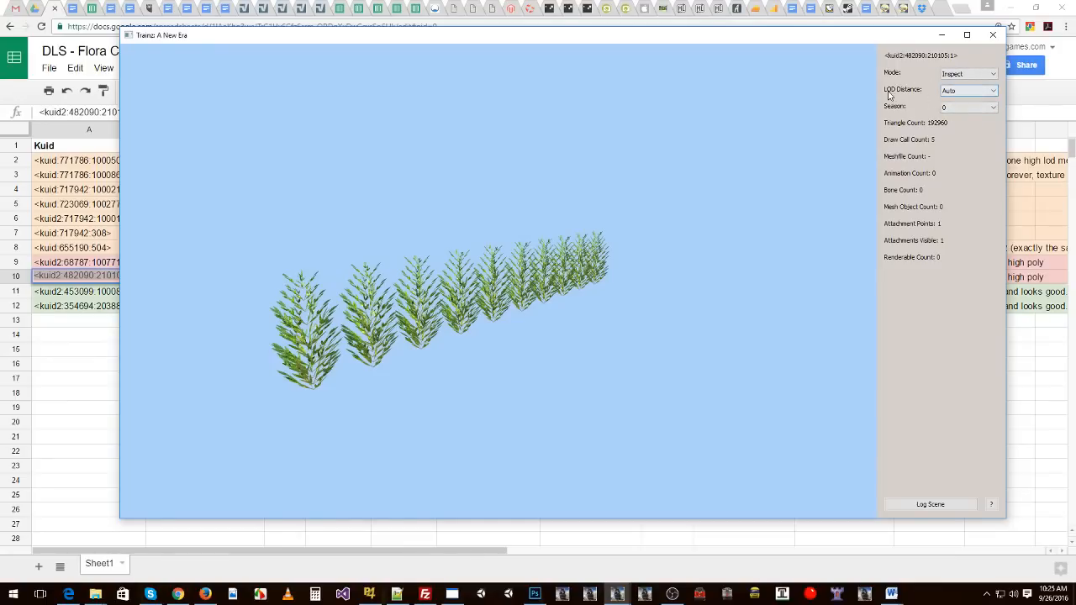
Step: Keep the LOD distance on Auto and check the hedge's triangle count at far and near viewing distances
left_click(969, 92)
left_click(950, 102)
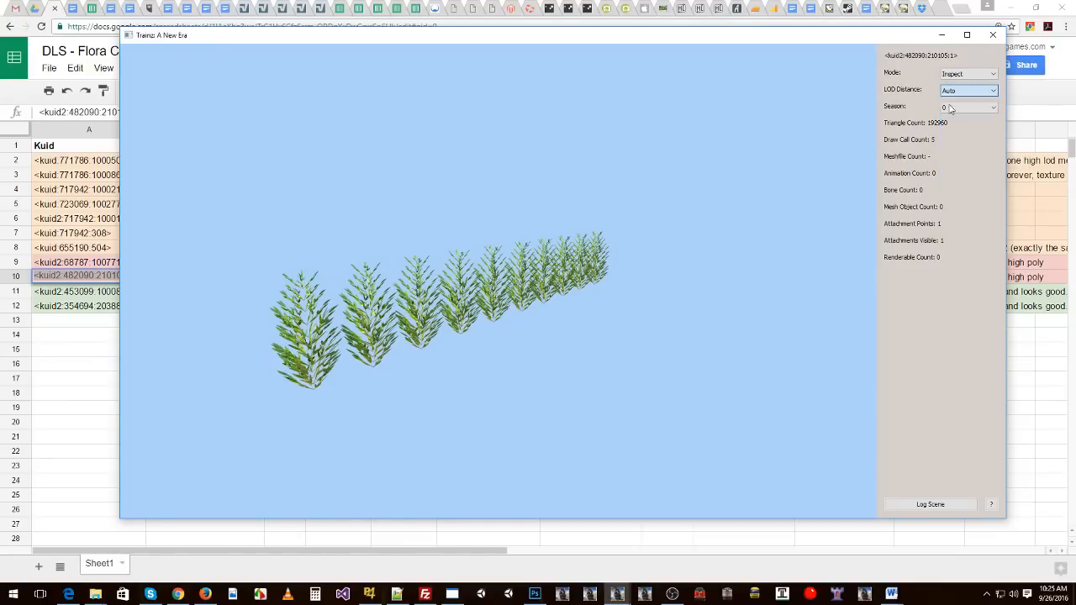
scroll(574, 217, "down", 8)
scroll(569, 218, "down", 2)
scroll(572, 218, "up", 10)
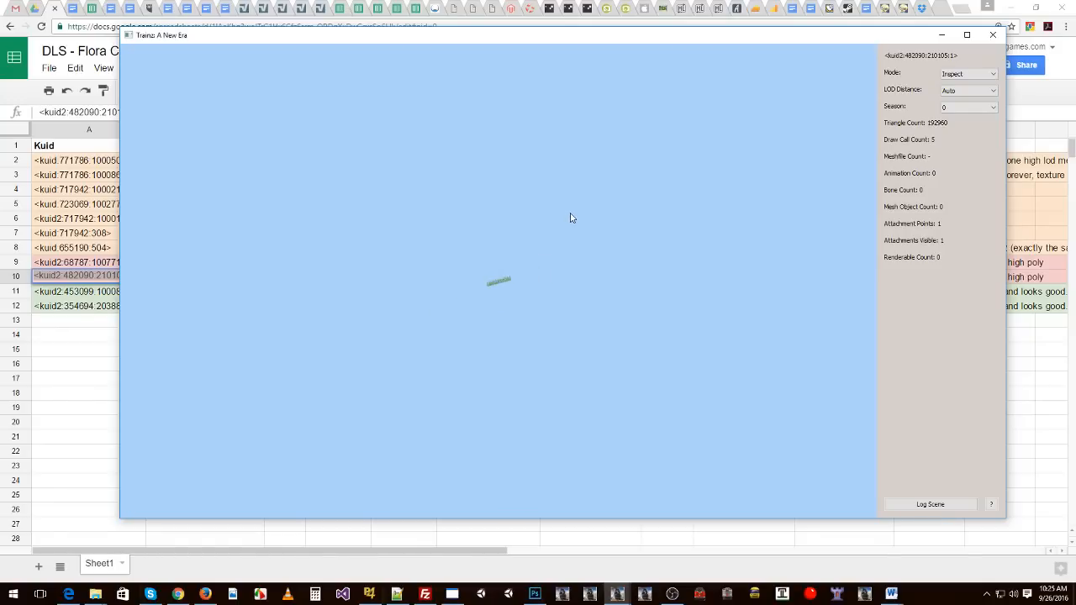
scroll(580, 219, "down", 12)
scroll(673, 208, "up", 10)
Step: Test the hedge's level of detail with LOD distance 10000m, inspecting it up close, and restore Auto
left_click(974, 90)
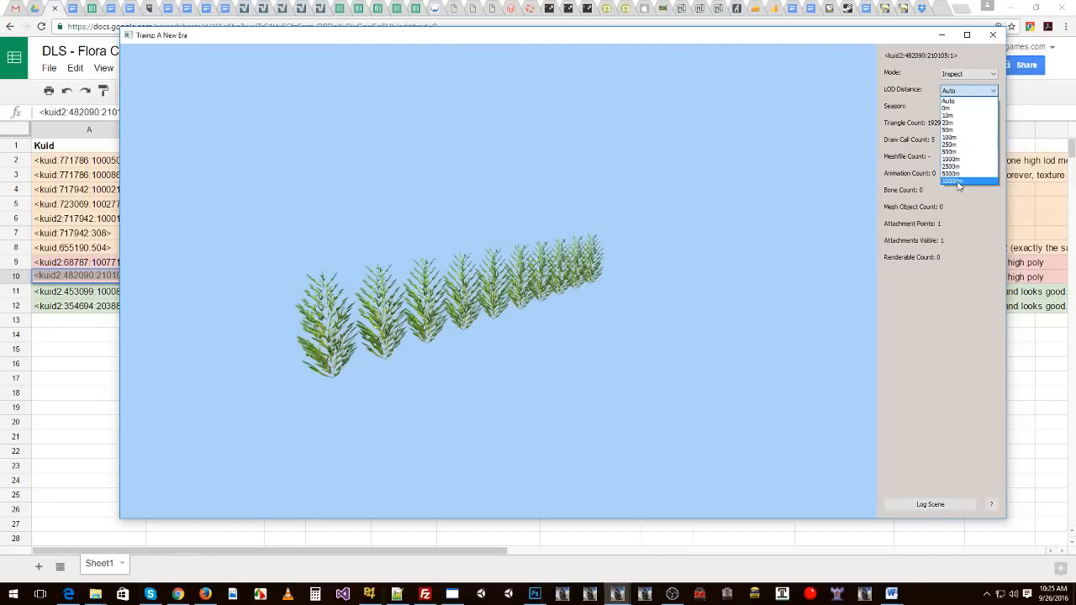
left_click(958, 184)
scroll(651, 257, "up", 5)
left_click_drag(717, 258, 576, 249)
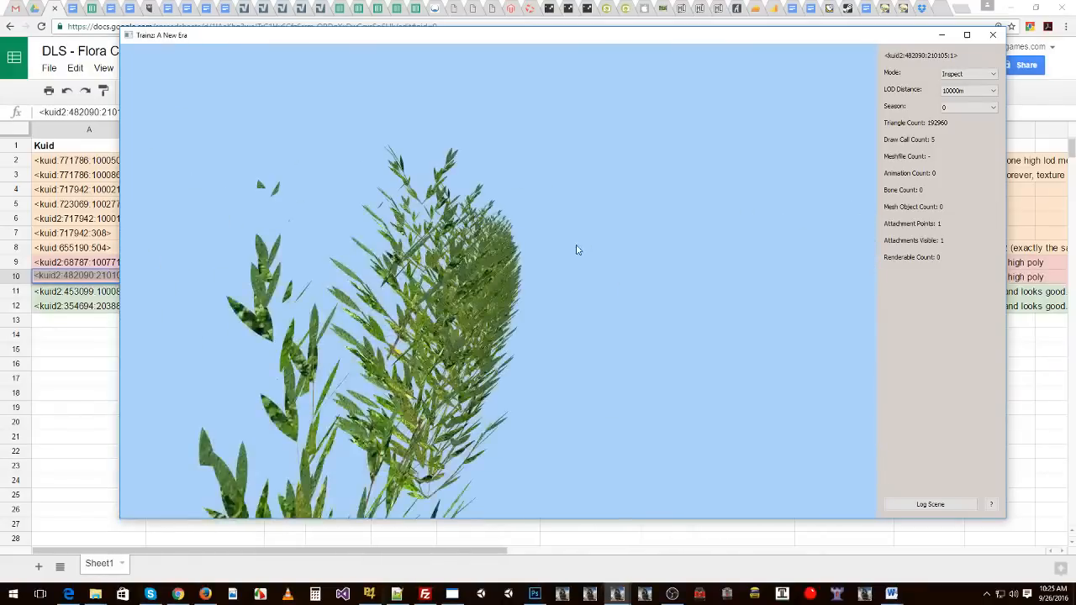
scroll(577, 250, "down", 5)
left_click(951, 90)
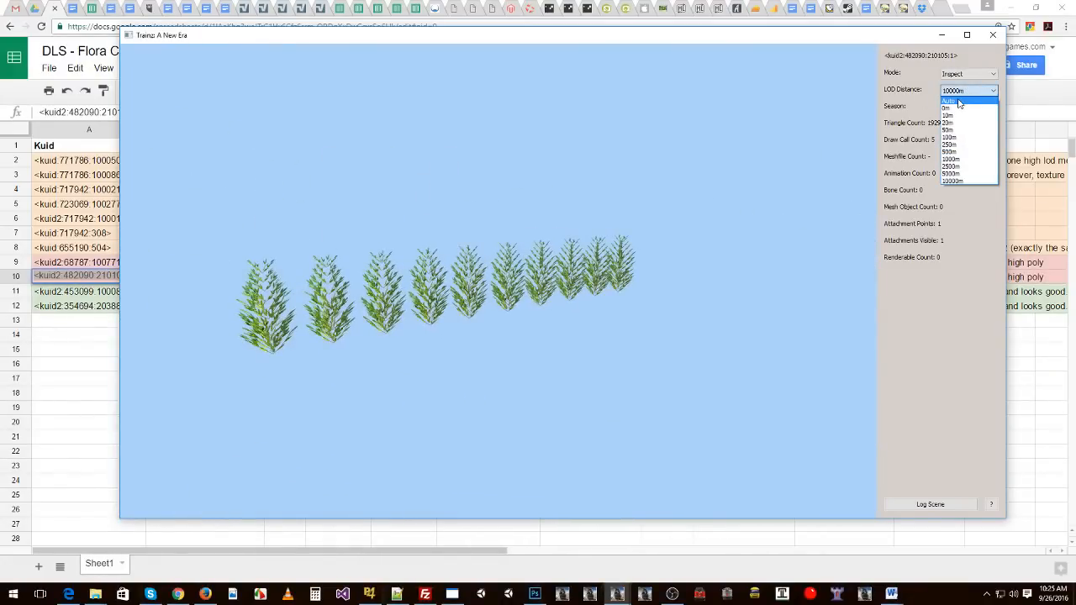
left_click(961, 101)
mouse_move(565, 283)
left_mouse_down()
mouse_move(582, 286)
mouse_move(566, 289)
left_mouse_up()
Step: Test the hedge's appearance in season 1 and return the season to 0
left_click(958, 109)
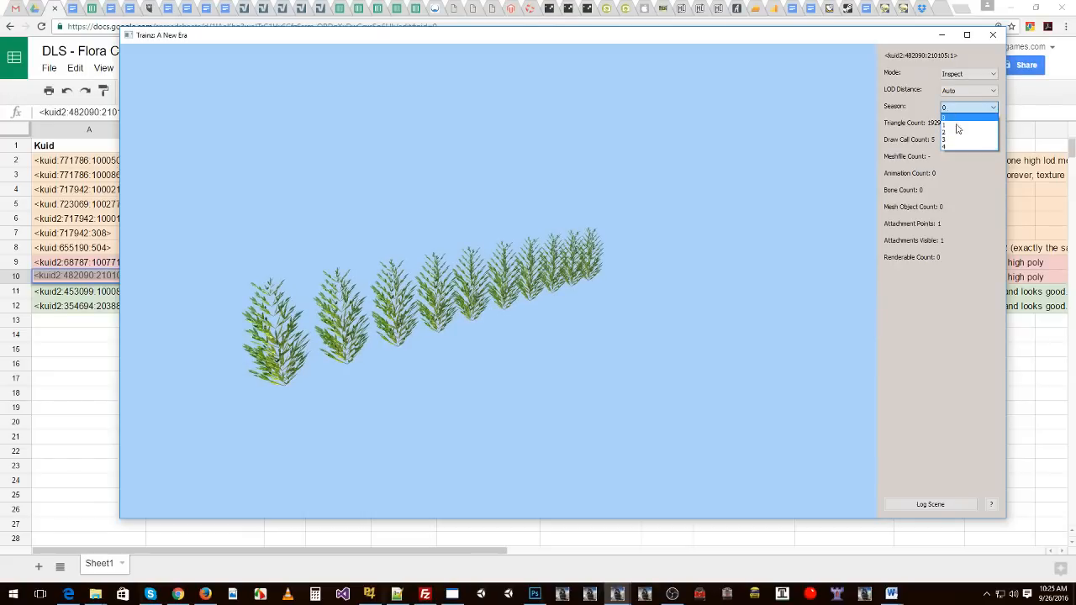
left_click(965, 202)
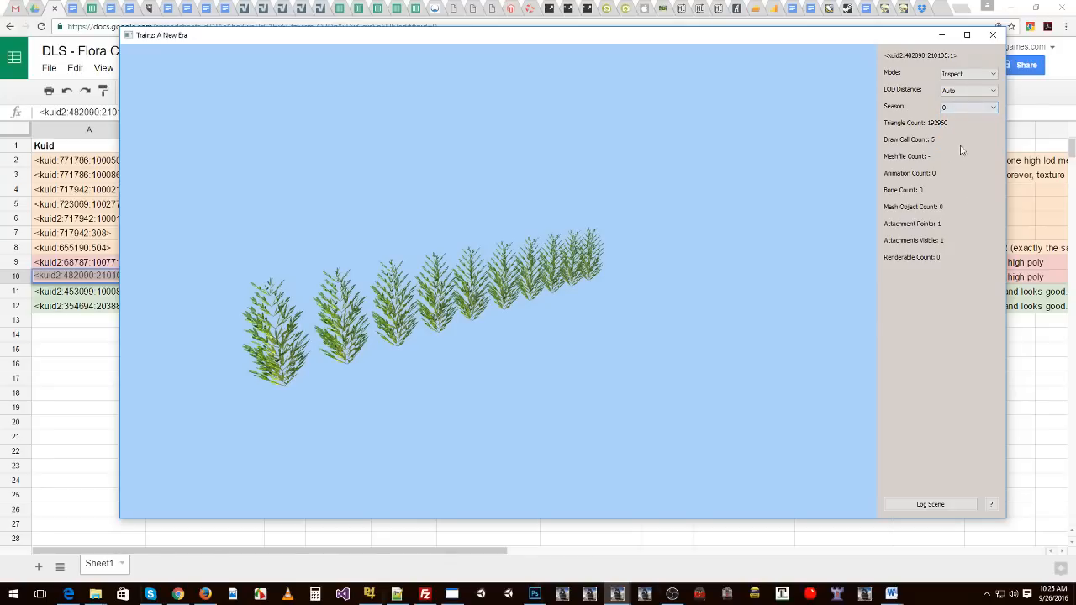
left_click(954, 107)
left_click(954, 131)
left_click(951, 109)
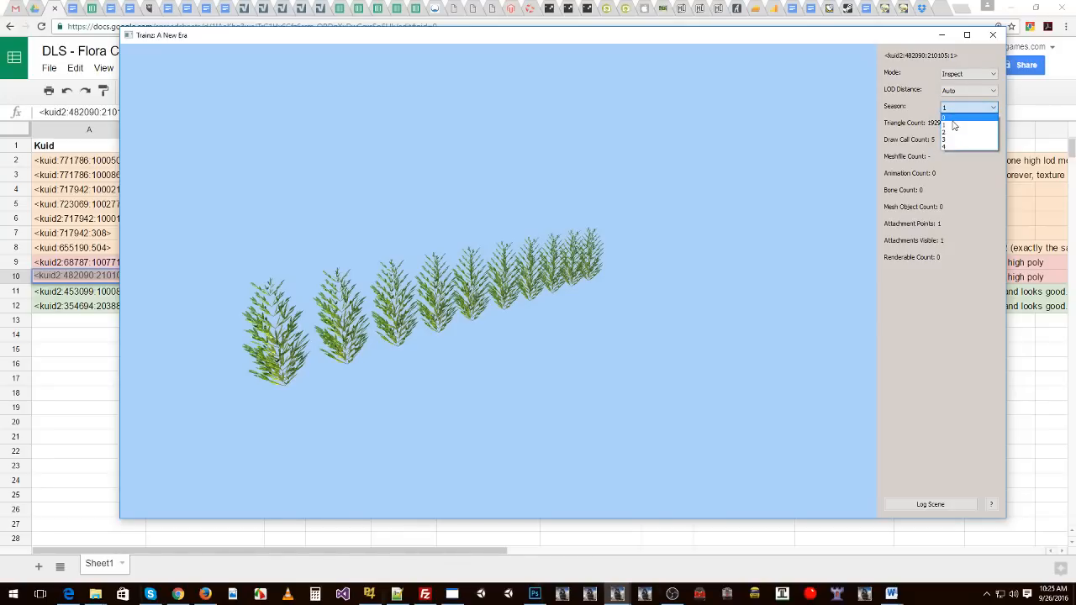
left_click(952, 118)
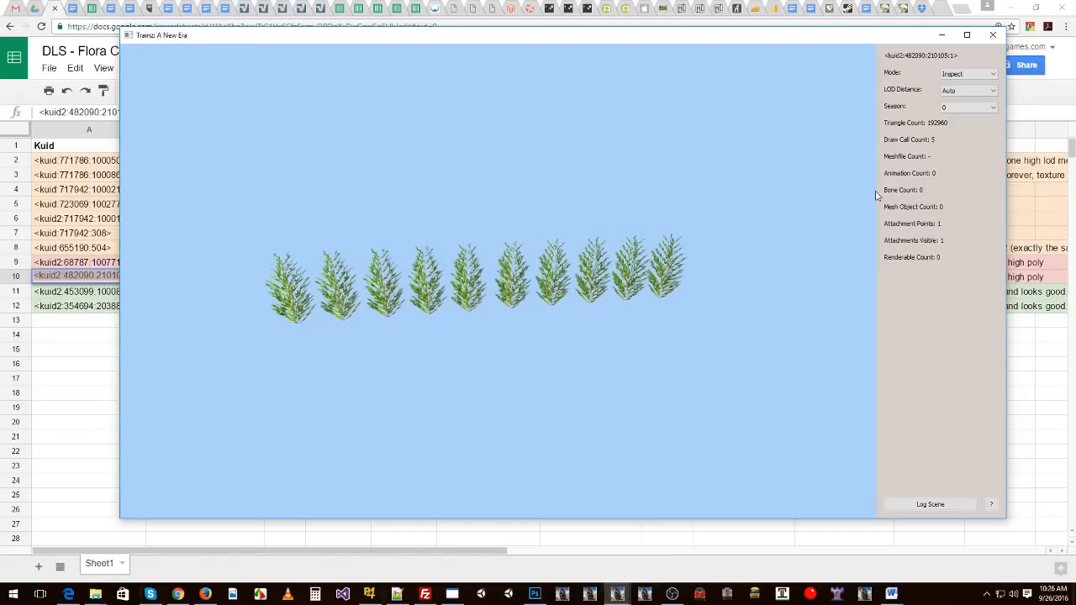
Step: Review the remaining mesh and attachment statistics alongside the hedge model and close its preview
left_click_drag(669, 227, 792, 215)
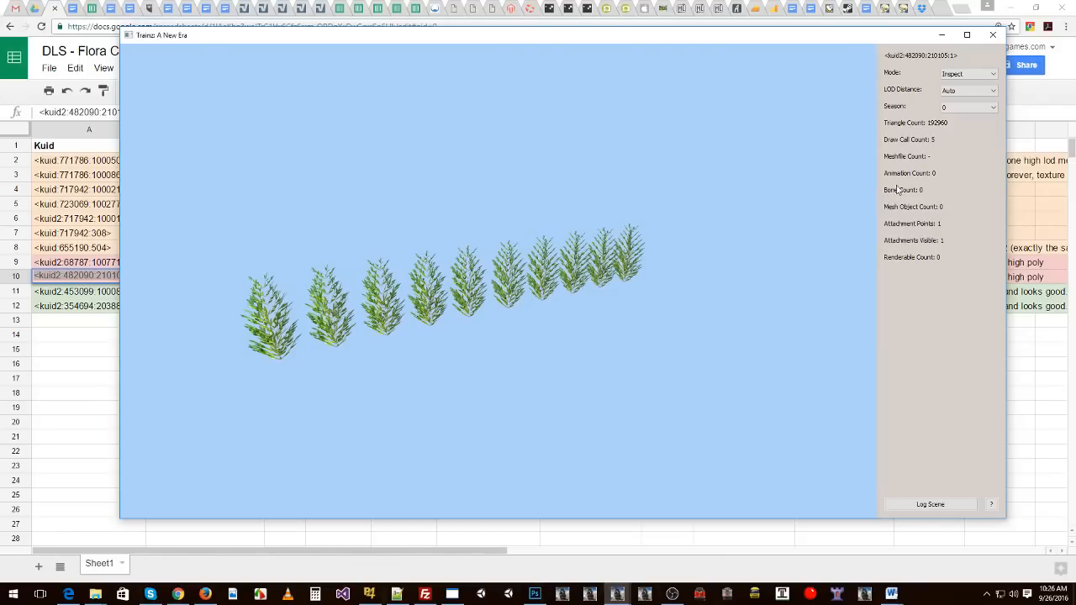
left_click_drag(609, 240, 536, 251)
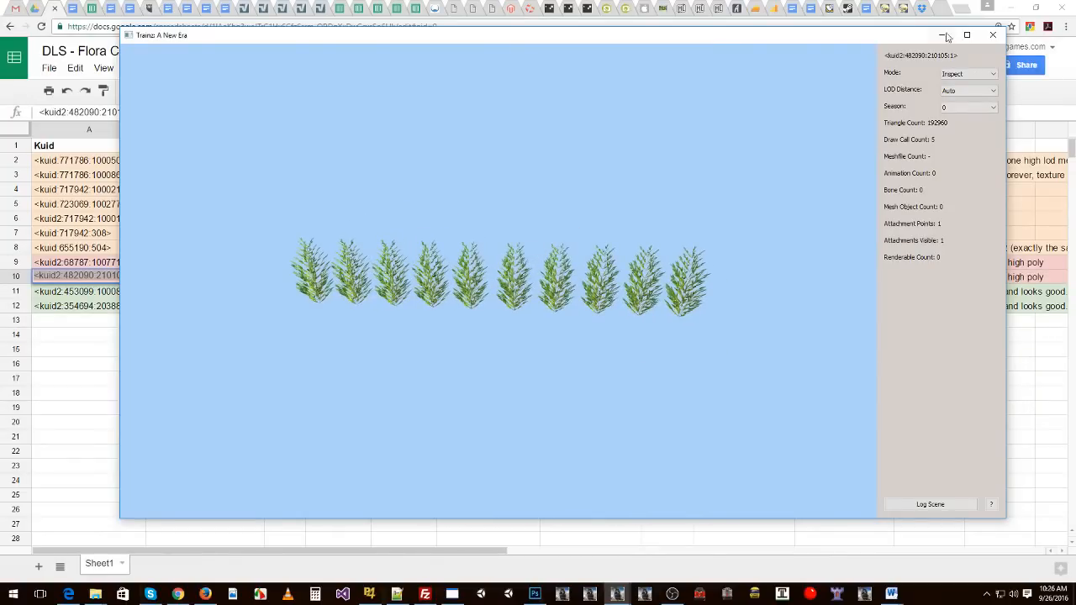
left_click(992, 37)
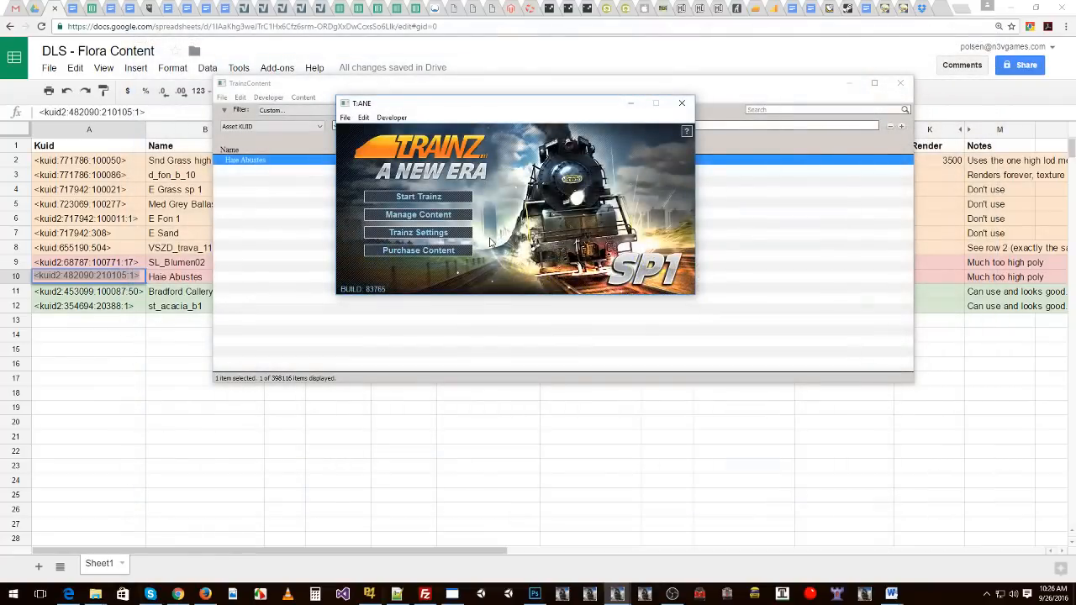
Step: Start Trainz from the launcher, review the in-game video and sound settings, and accept them
left_click(418, 197)
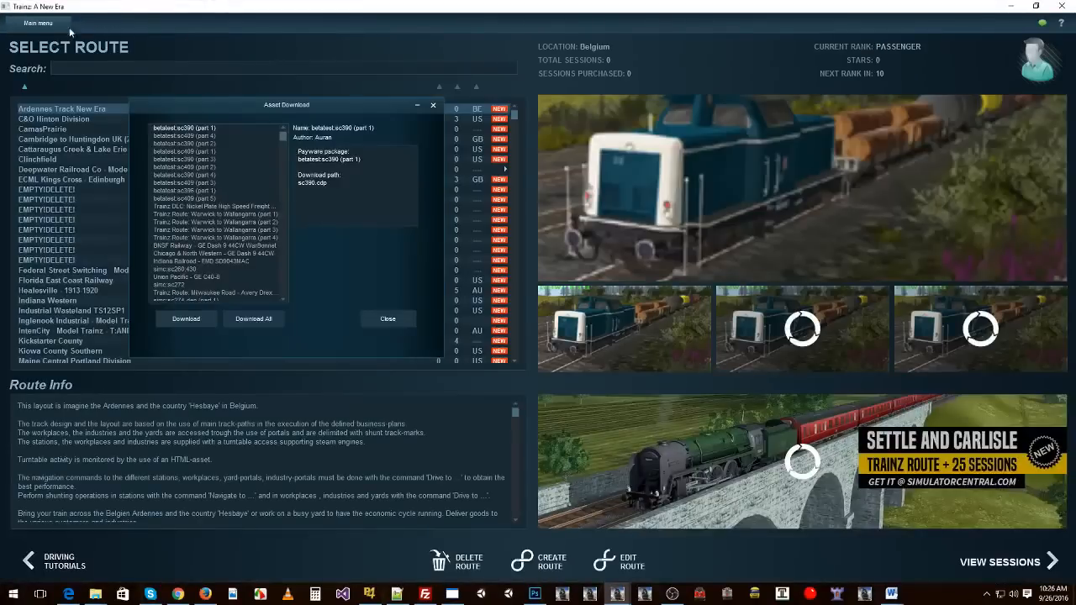
left_click(38, 22)
left_click(38, 22)
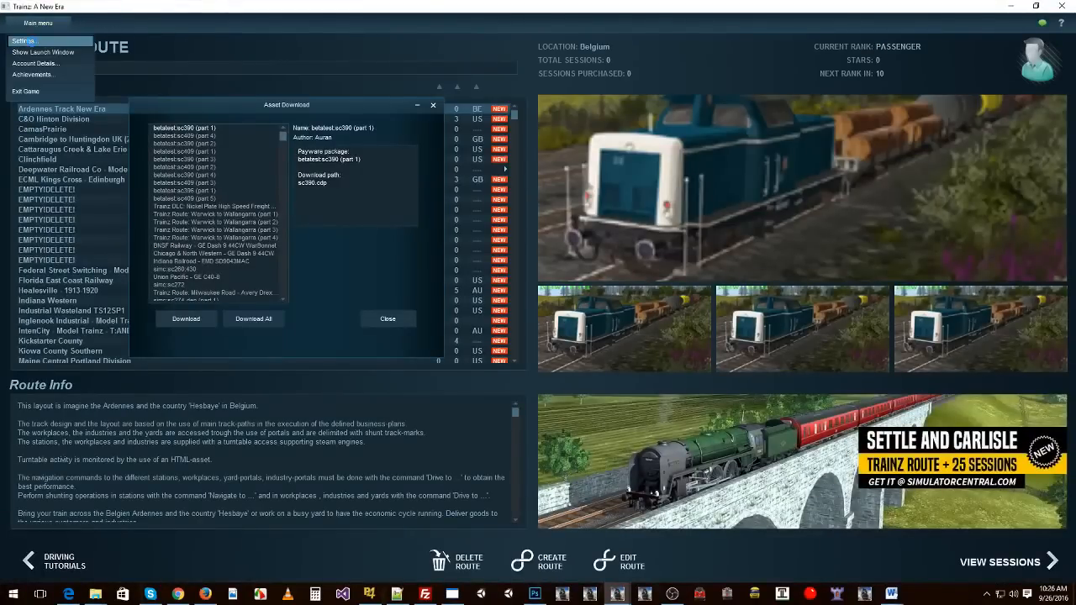
left_click(30, 42)
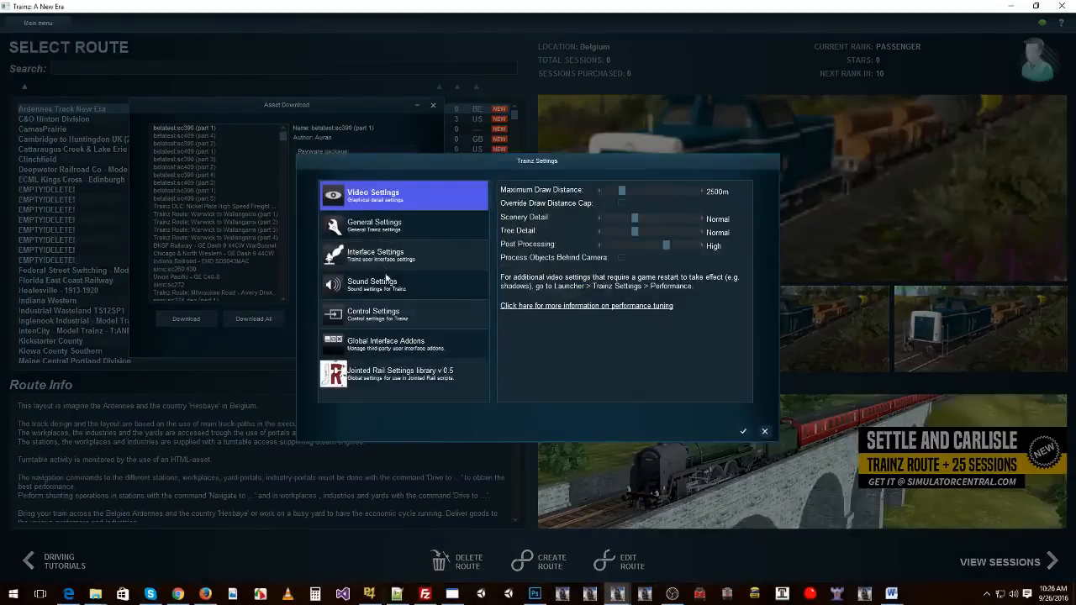
left_click(386, 282)
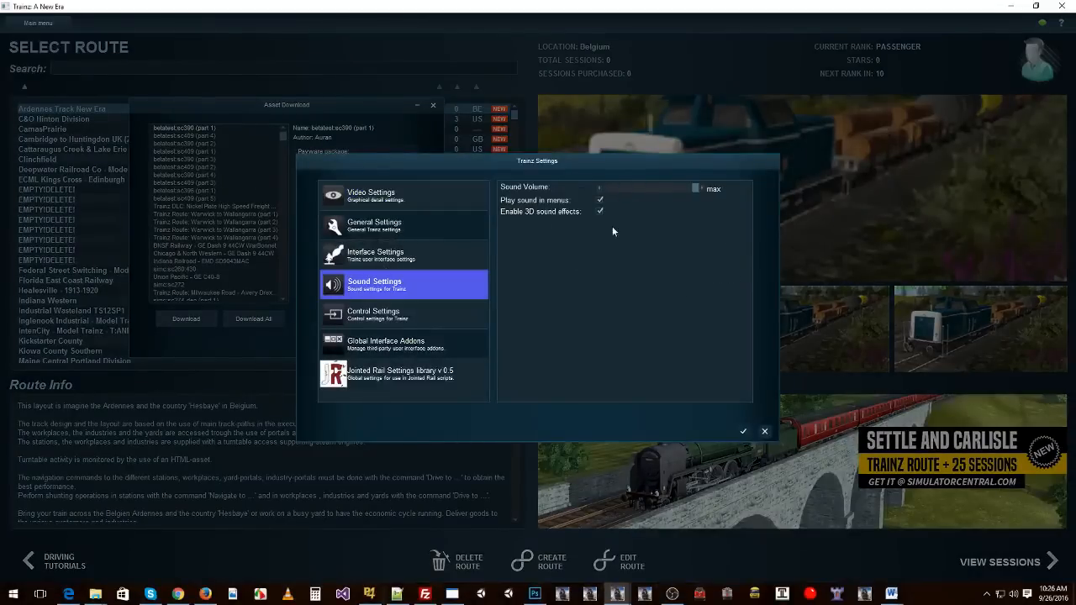
left_click(743, 432)
Step: Dismiss the asset download list and create a route named New Route with Default Region, Real Scale and metric units
left_click(391, 319)
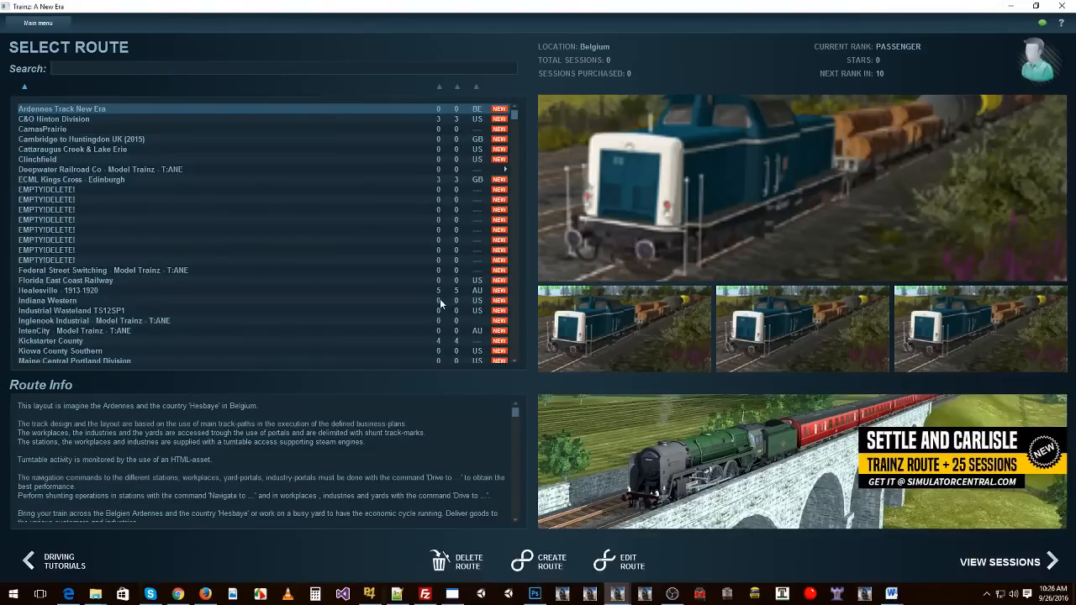
left_click(552, 565)
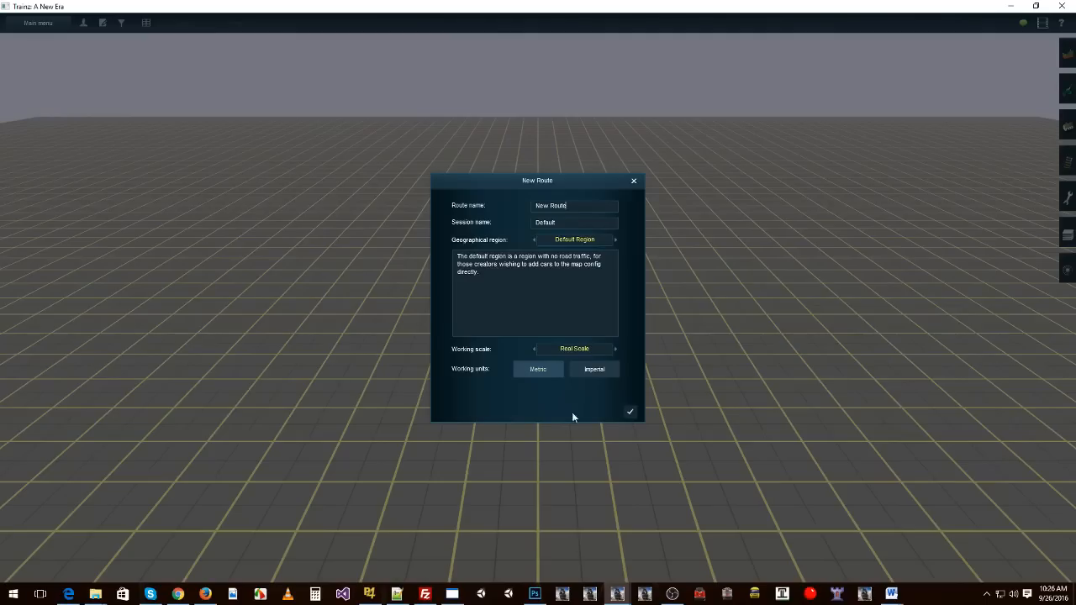
left_click(631, 413)
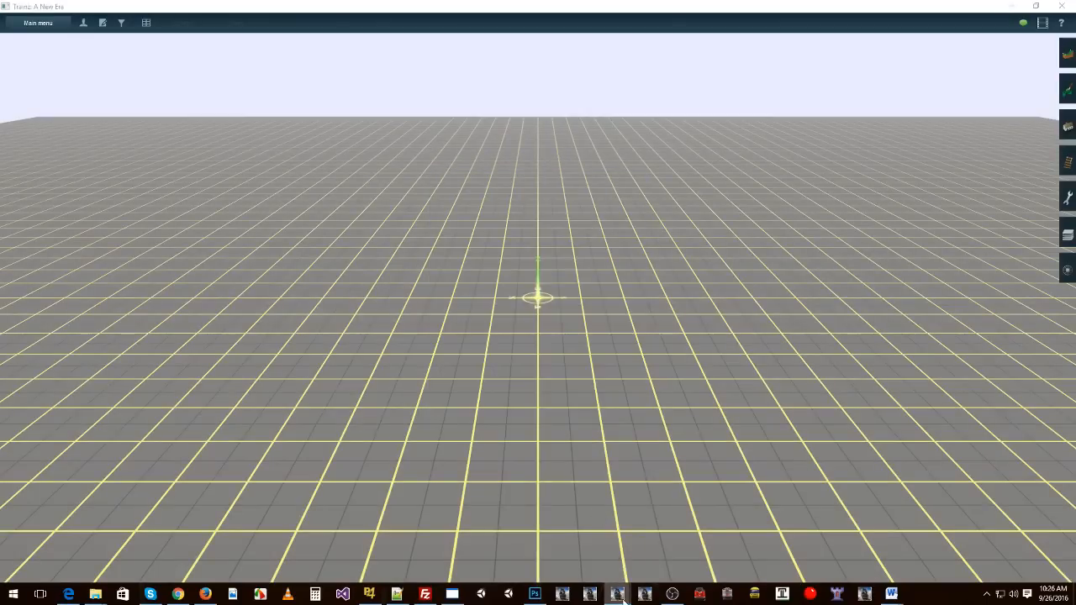
Step: Look up the name of the row 9 speedtree, SL_Blumen02, in the DLS - Flora Content spreadsheet and return to Trainz
mouse_move(624, 596)
mouse_move(671, 544)
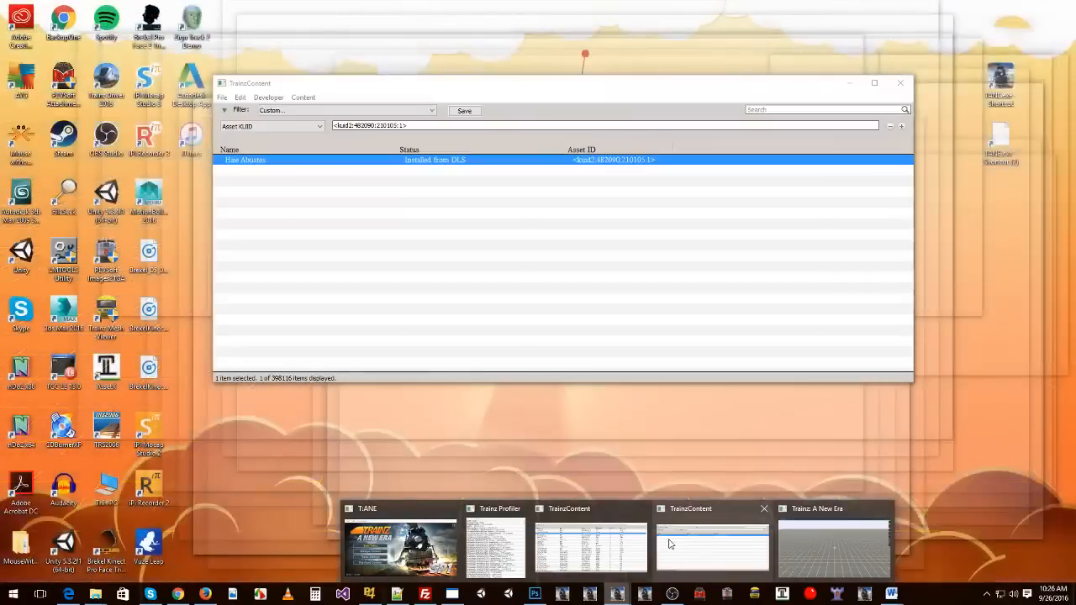
left_click(674, 544)
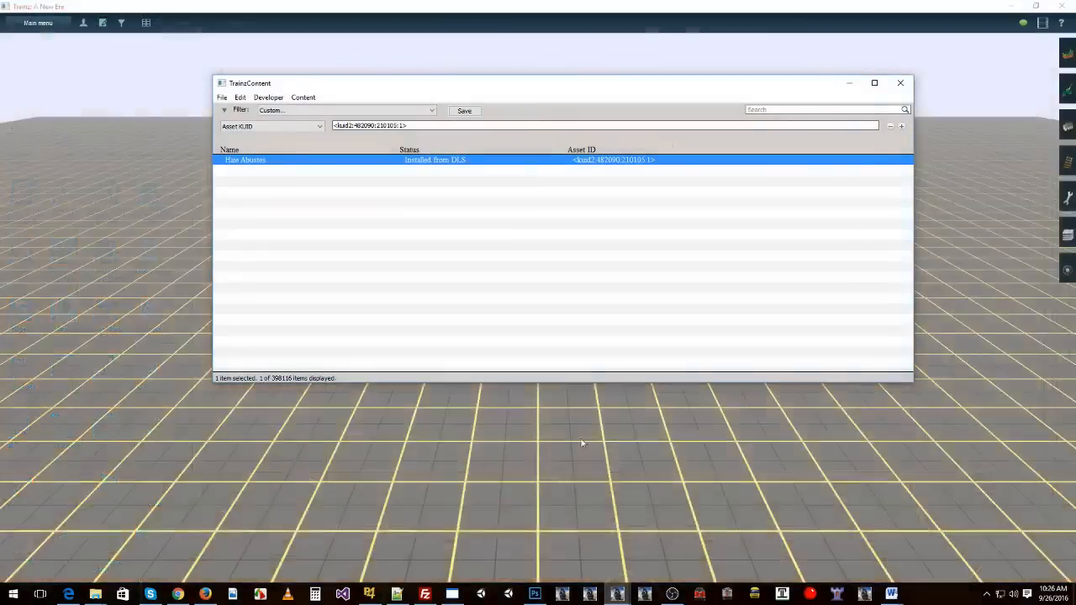
key("alt+Tab")
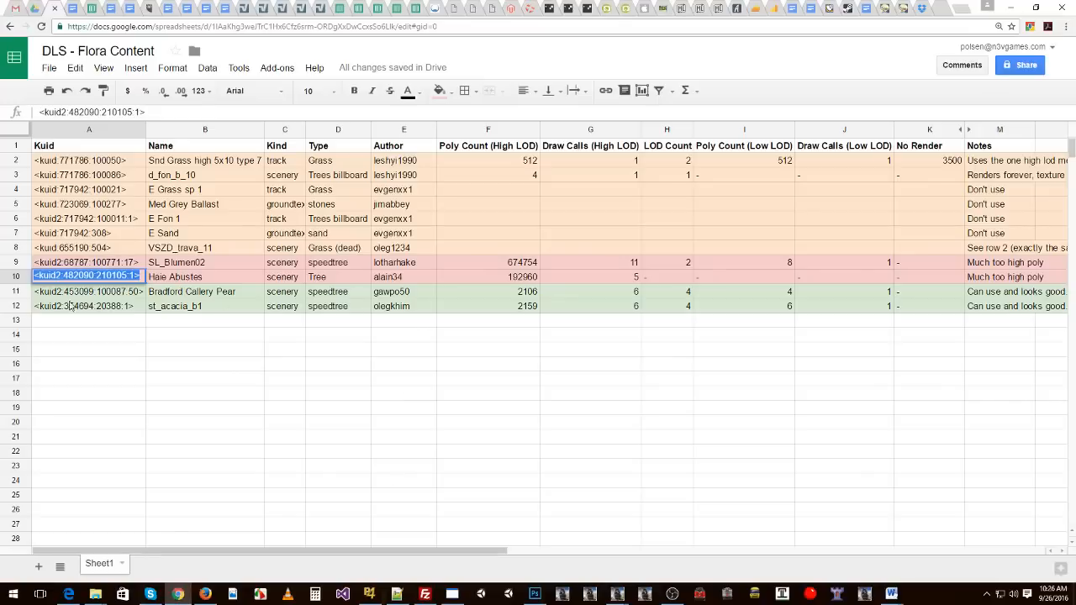
left_click(117, 262)
left_click(148, 264)
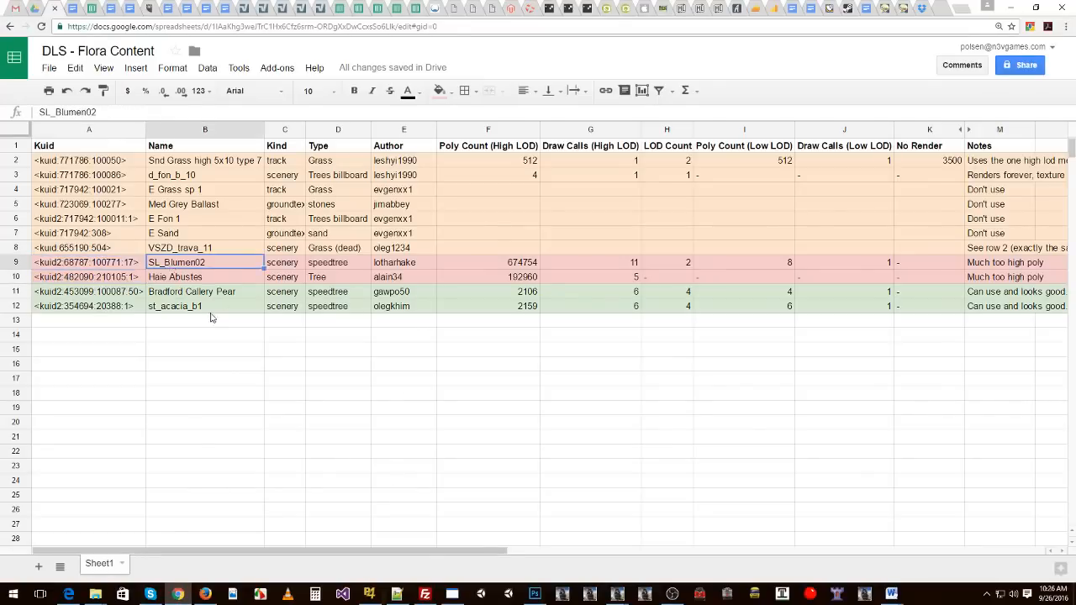
key("alt+Tab")
key("alt+Tab")
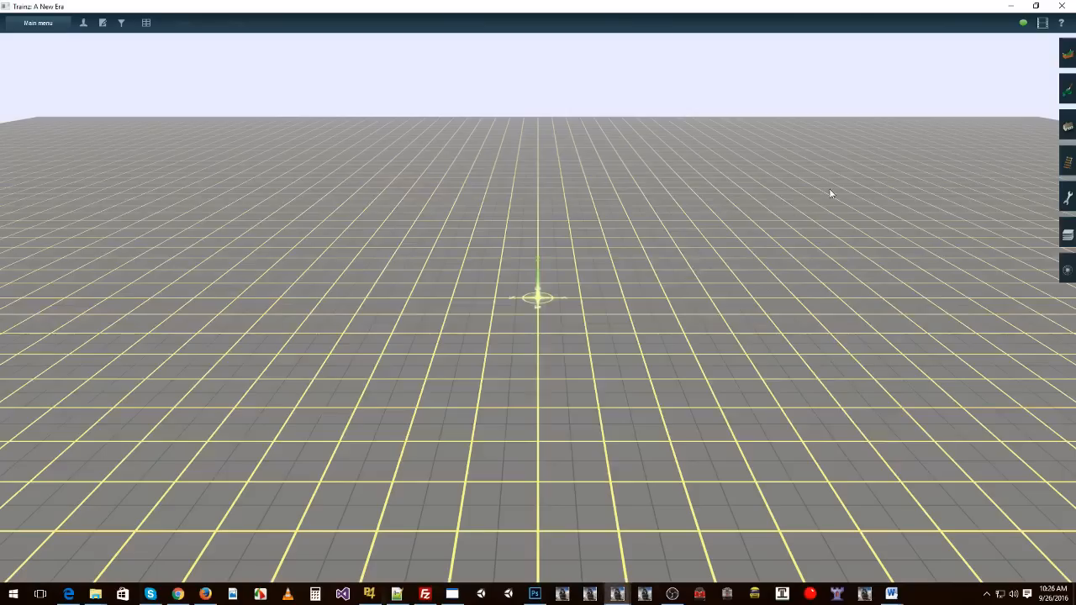
Step: Turn on performance statistics in Surveyor in the general Trainz settings and accept the settings
left_click(50, 24)
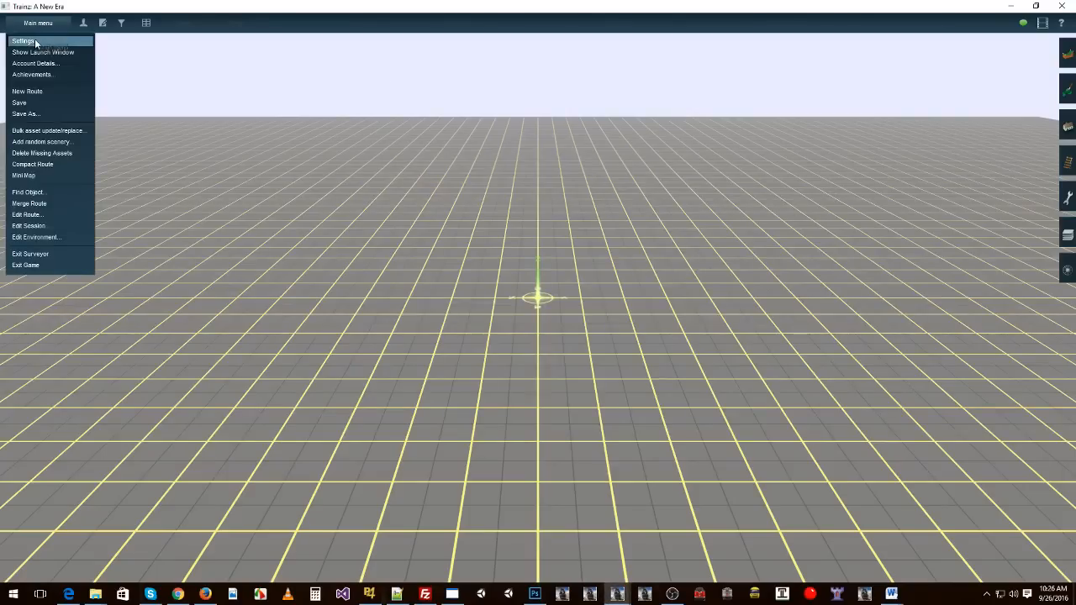
left_click(34, 39)
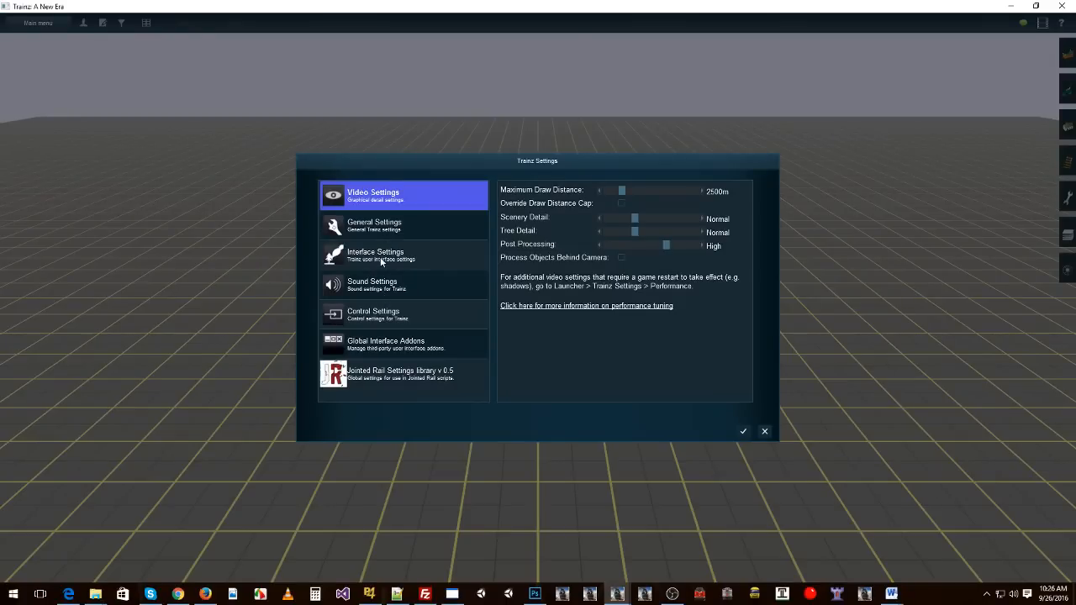
left_click(381, 229)
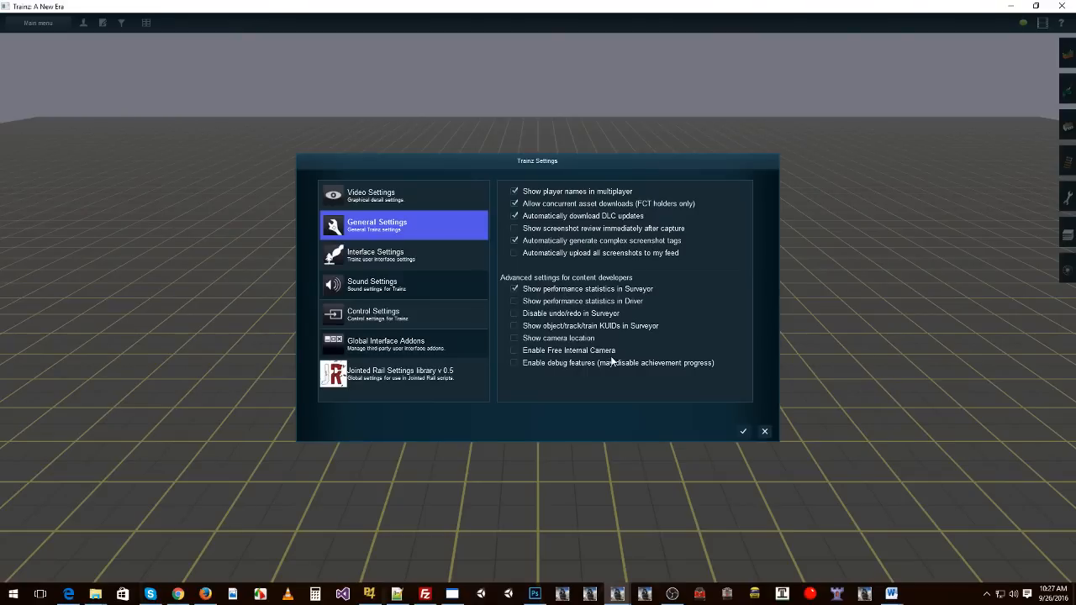
left_click(744, 432)
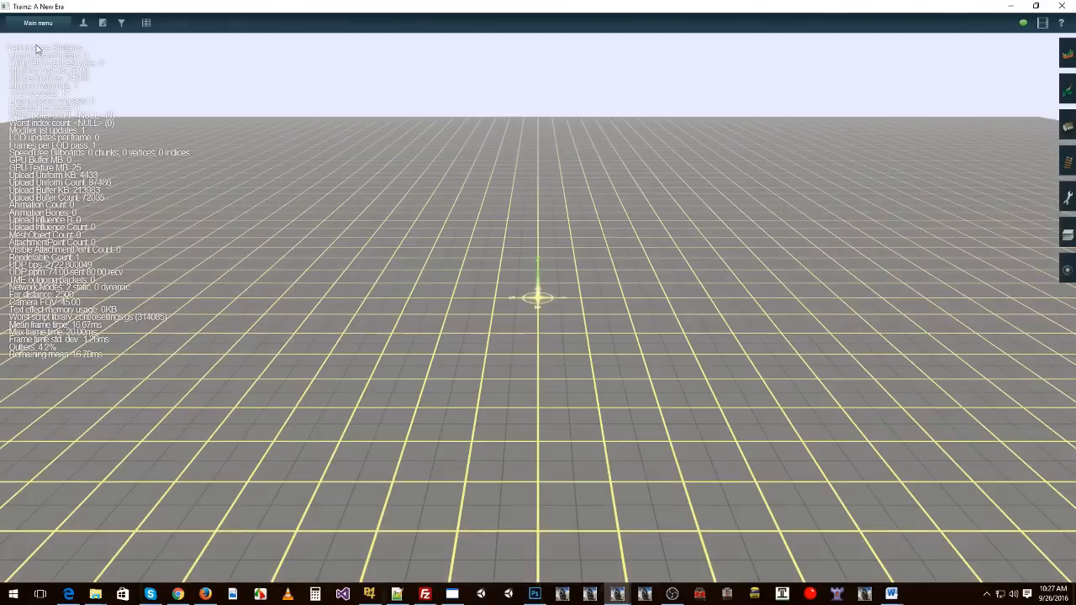
Step: Search the scenery objects for sl_, check the asset name in the spreadsheet, and place one SL_Blumen02 near the compass marker
mouse_move(239, 240)
right_mouse_down()
mouse_move(183, 202)
mouse_move(110, 204)
mouse_move(303, 211)
right_mouse_up()
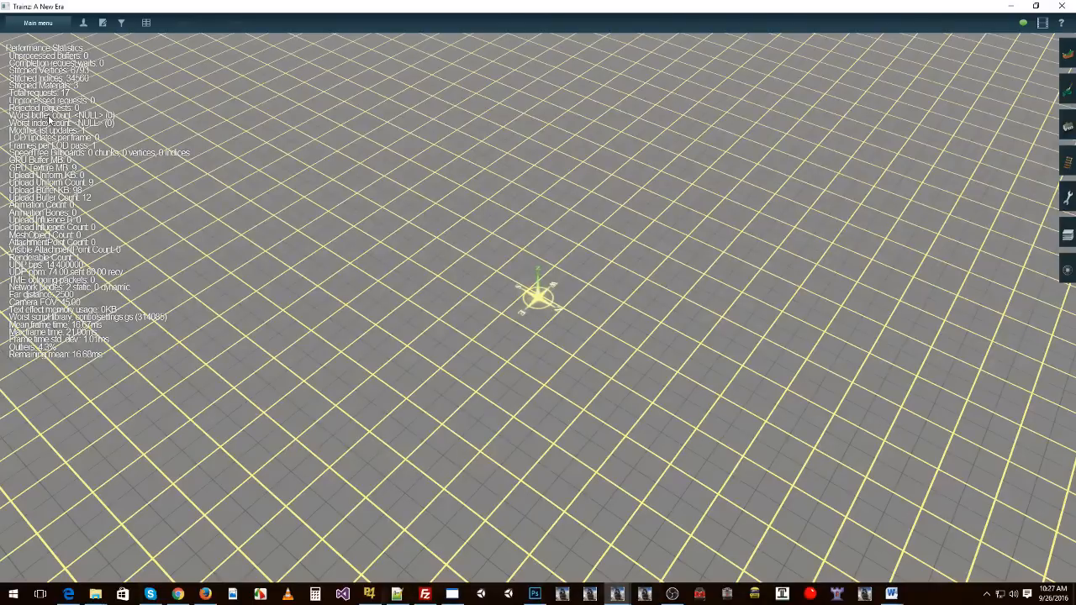
left_click(1069, 126)
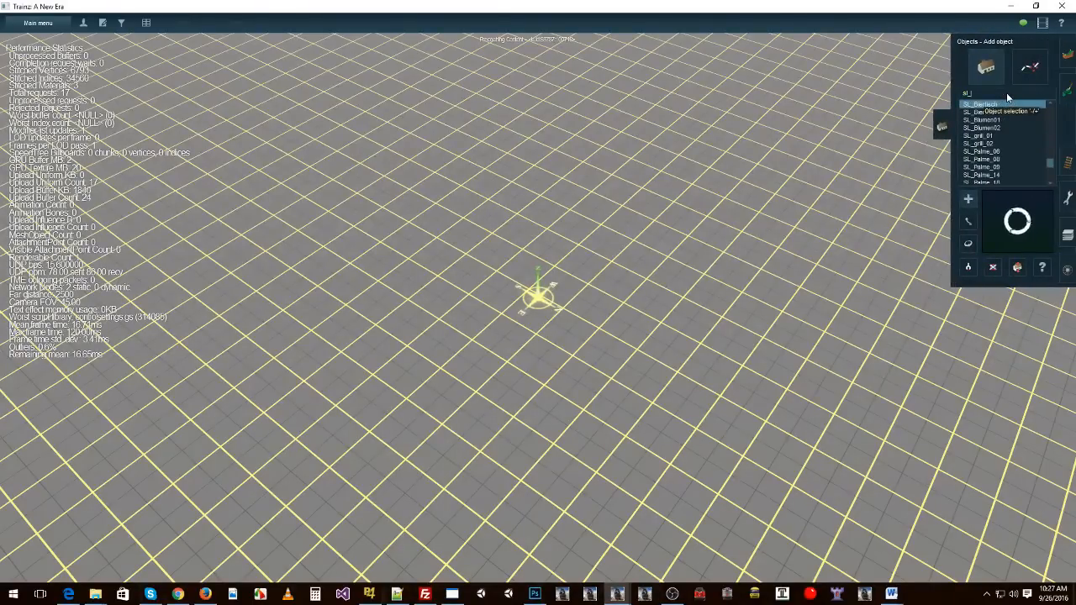
key("alt+Tab")
key("alt+Tab")
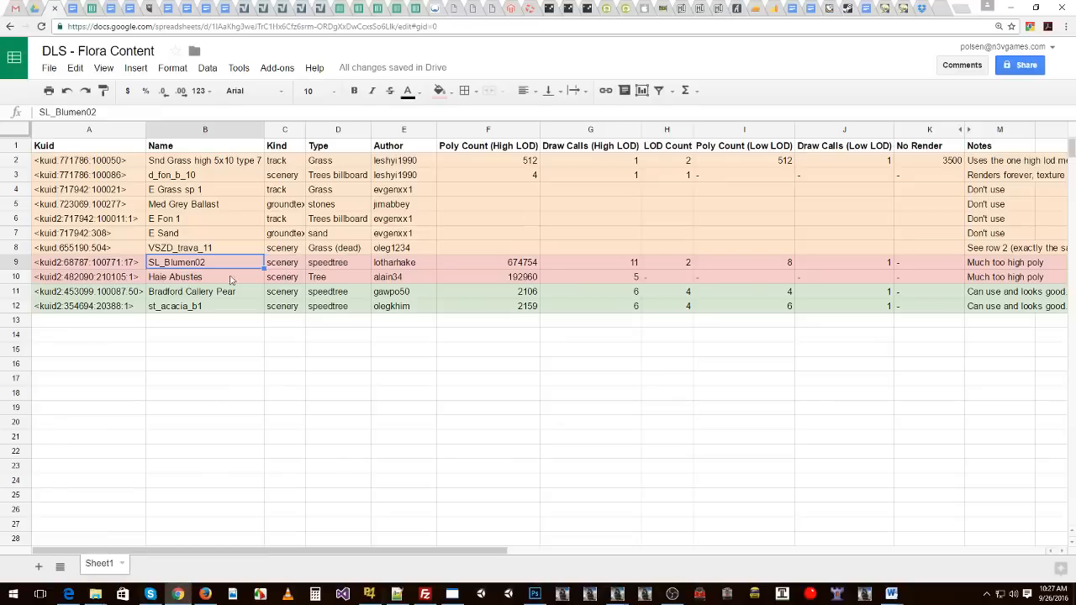
key("alt+Tab")
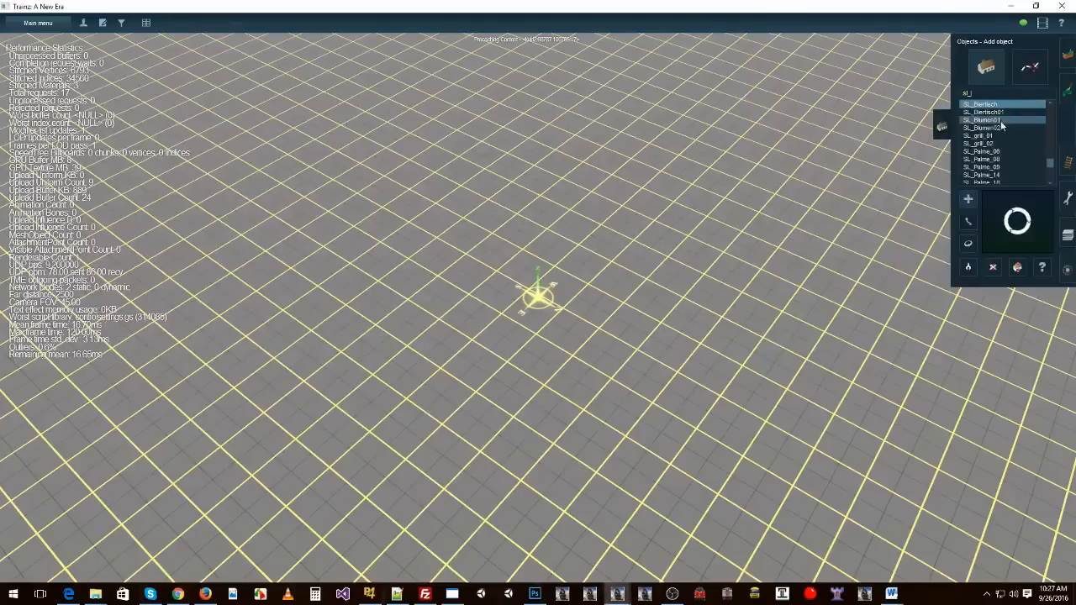
left_click(1000, 119)
key("alt+Tab")
key("alt+Tab")
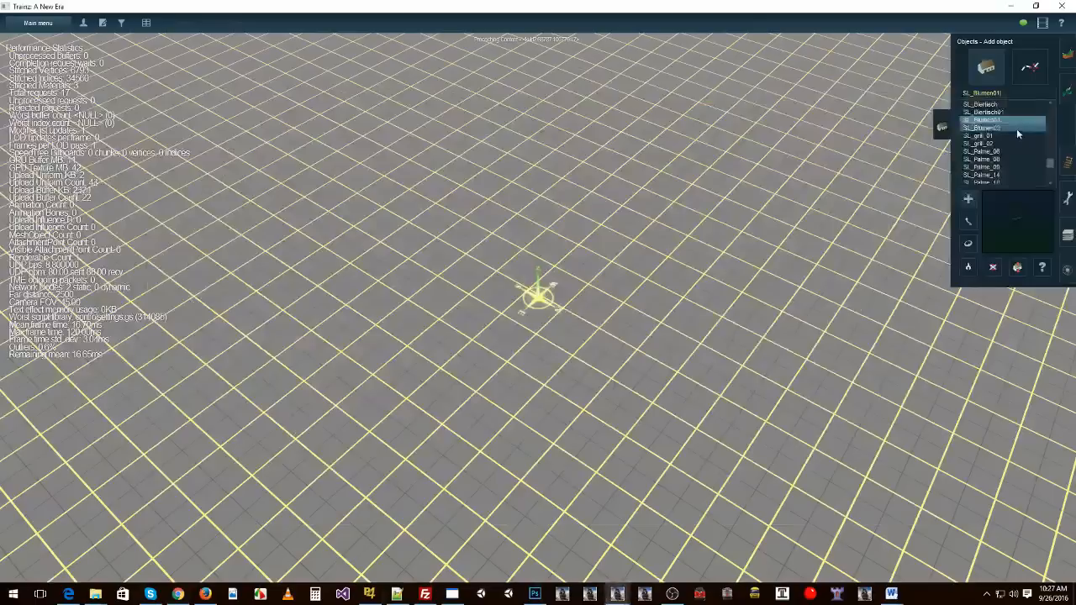
left_click(1001, 128)
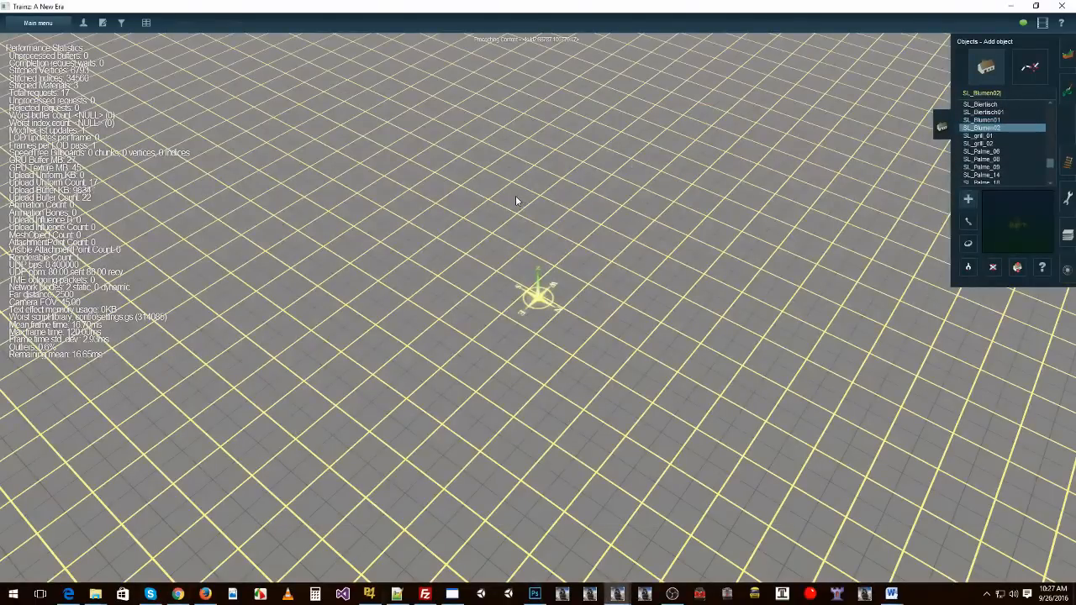
left_click(507, 283)
Step: Review the single flower clump's worst buffer and index counts, and place three more SL_Blumen02 clumps around it
scroll(507, 285, "up", 10)
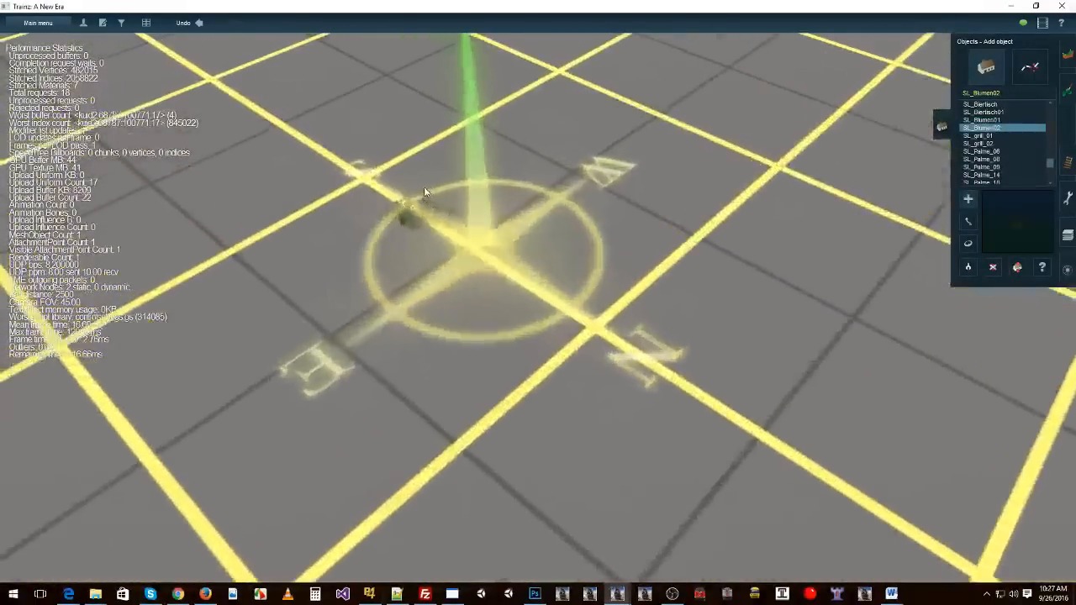
scroll(424, 191, "down", 8)
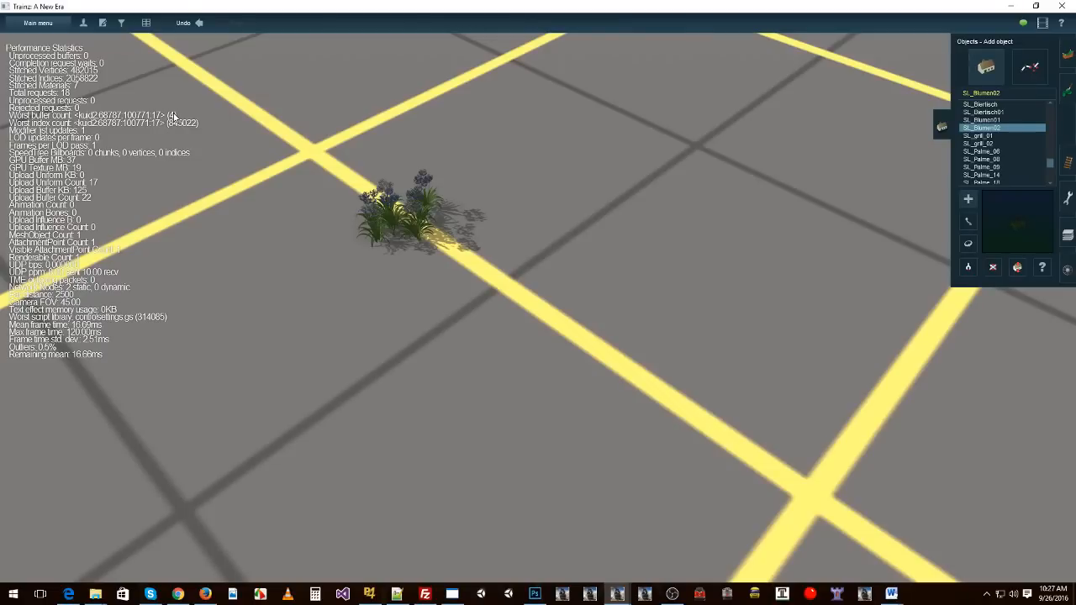
right_click(396, 214)
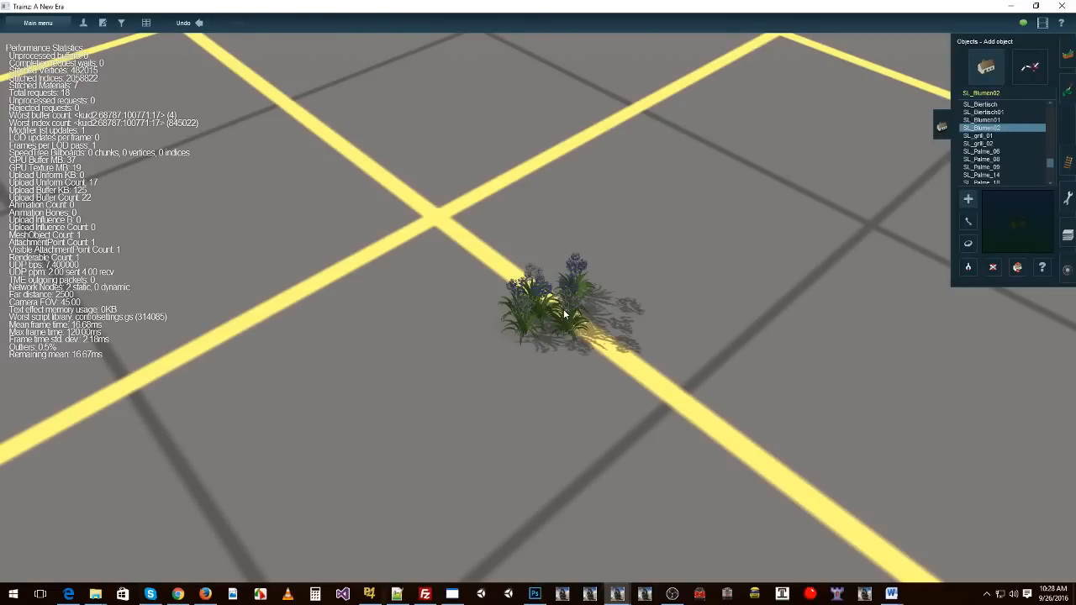
left_click(595, 319)
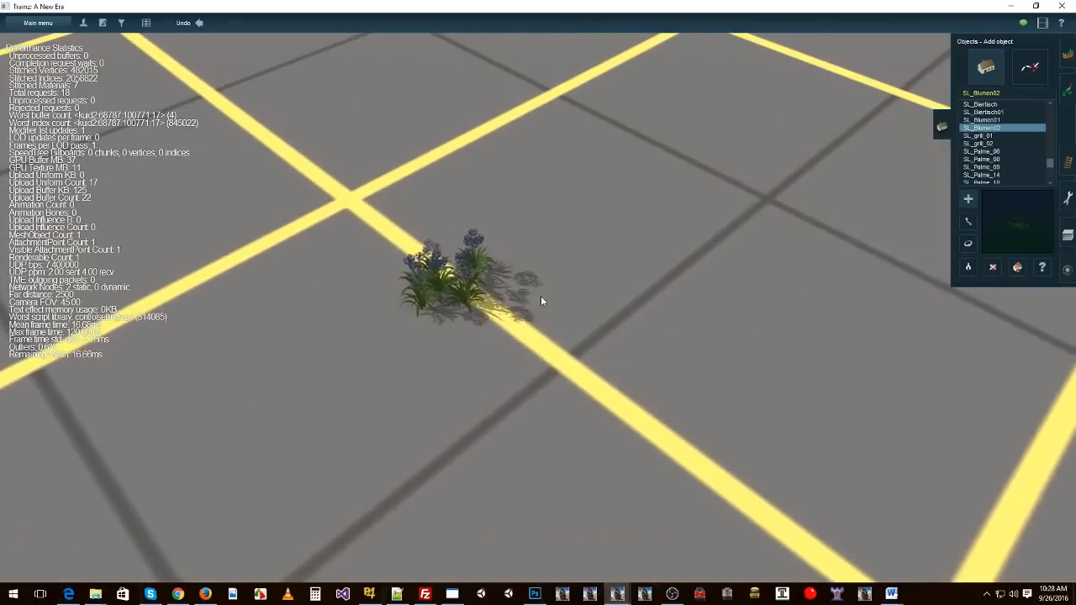
left_click(541, 294)
left_click(574, 211)
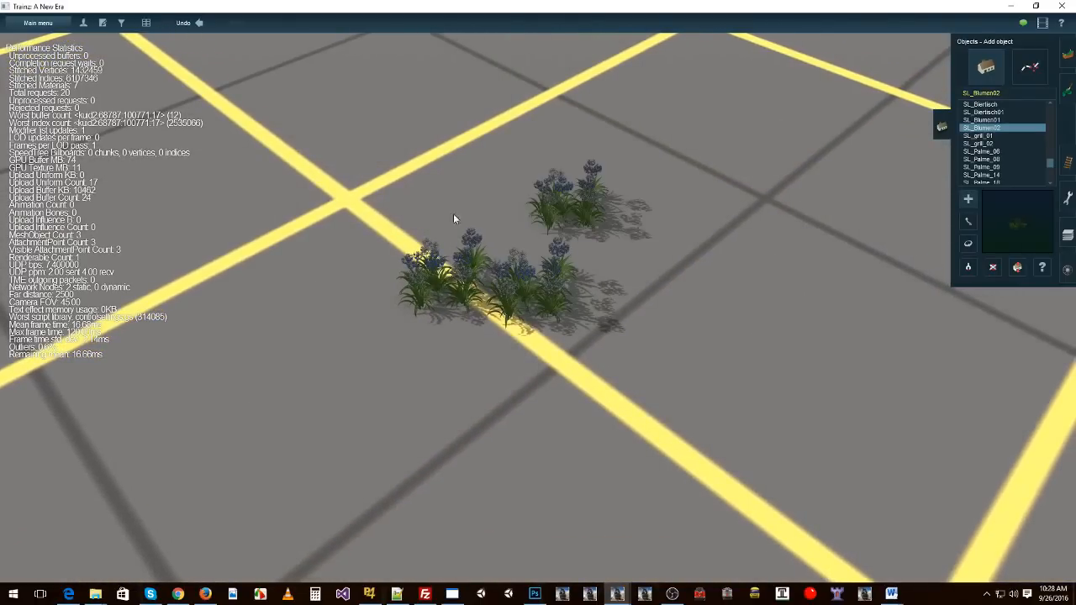
left_click(375, 209)
Step: Compare the worst buffer and index counts of the four flower clumps at near and far viewing distances to examine the LOD switch
right_click_drag(373, 333, 407, 282)
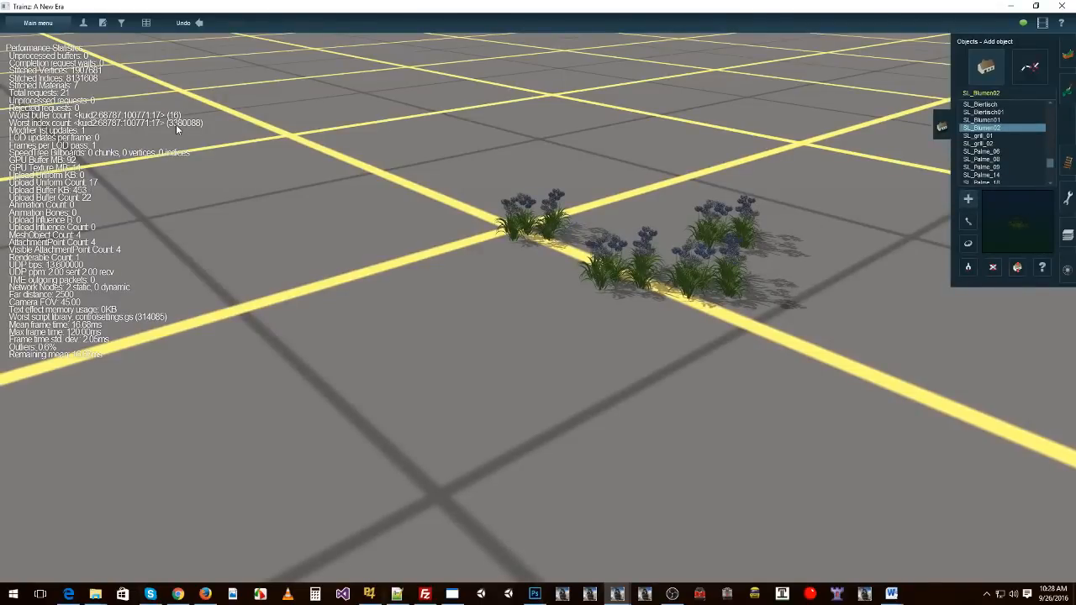
right_click_drag(644, 254, 563, 299)
scroll(563, 299, "down", 10)
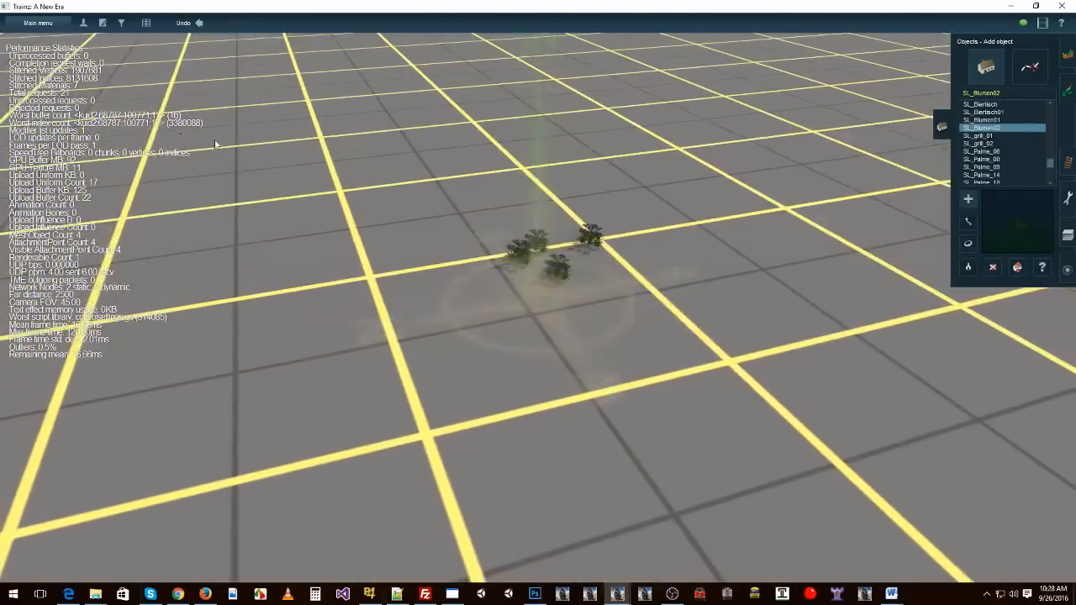
right_click(612, 255)
scroll(614, 258, "down", 6)
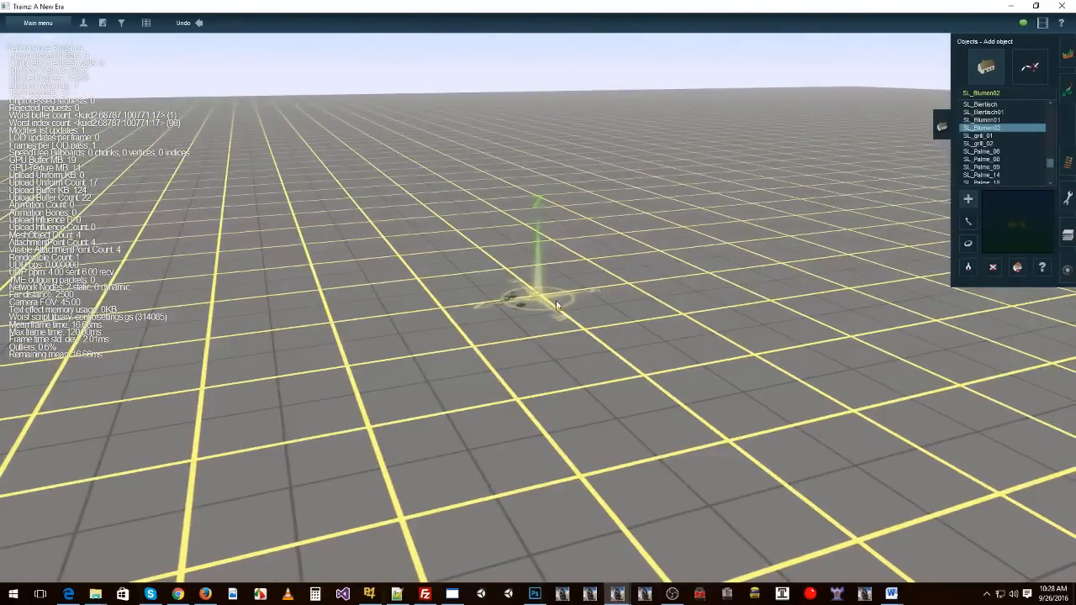
scroll(555, 305, "up", 6)
scroll(428, 321, "down", 6)
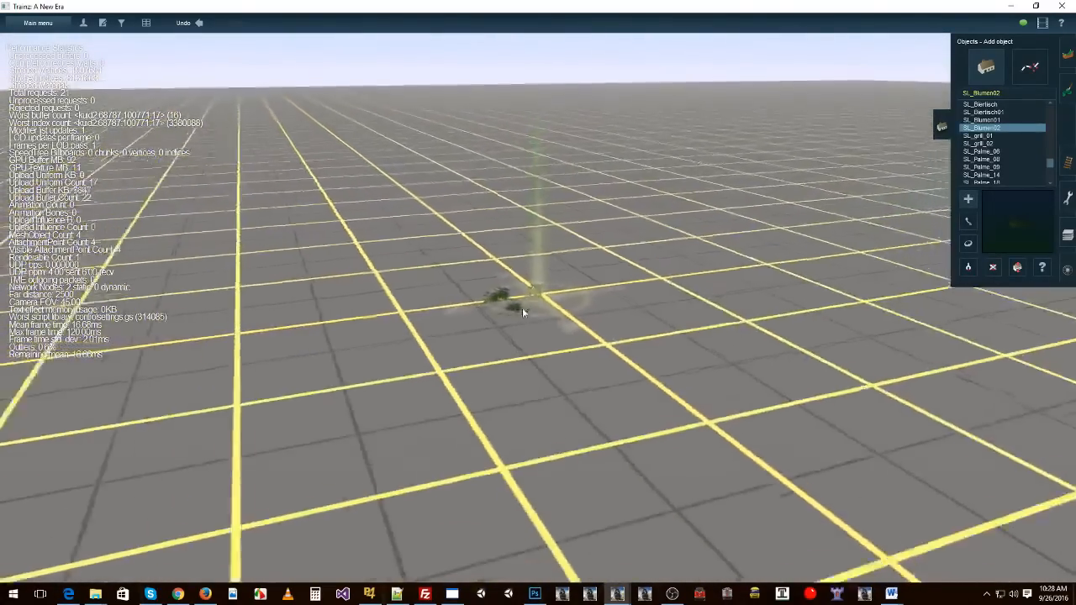
scroll(522, 308, "down", 5)
scroll(559, 309, "up", 3)
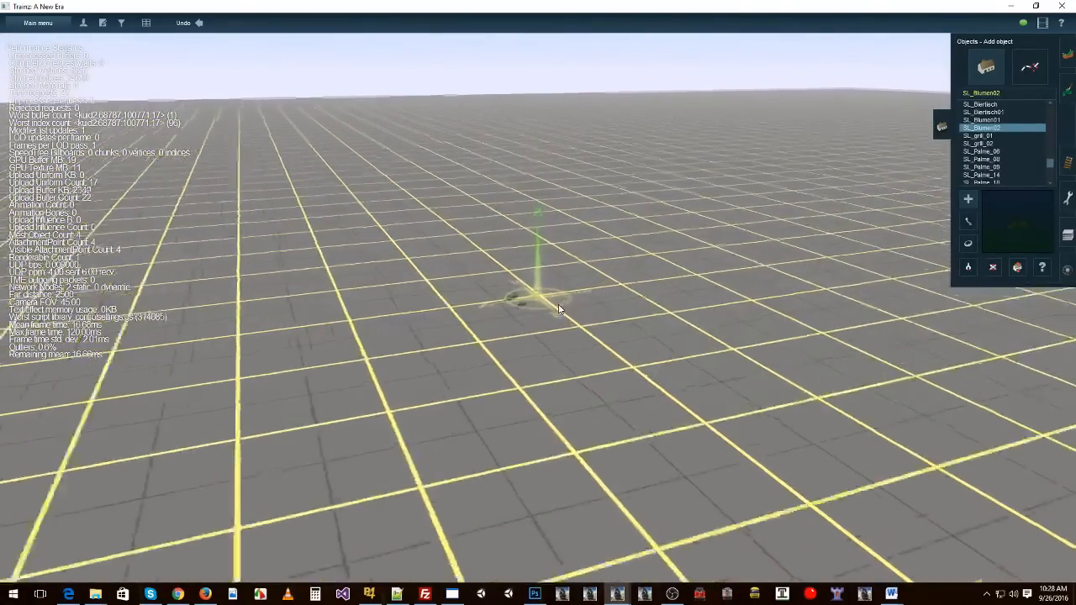
scroll(559, 310, "up", 5)
scroll(559, 308, "down", 4)
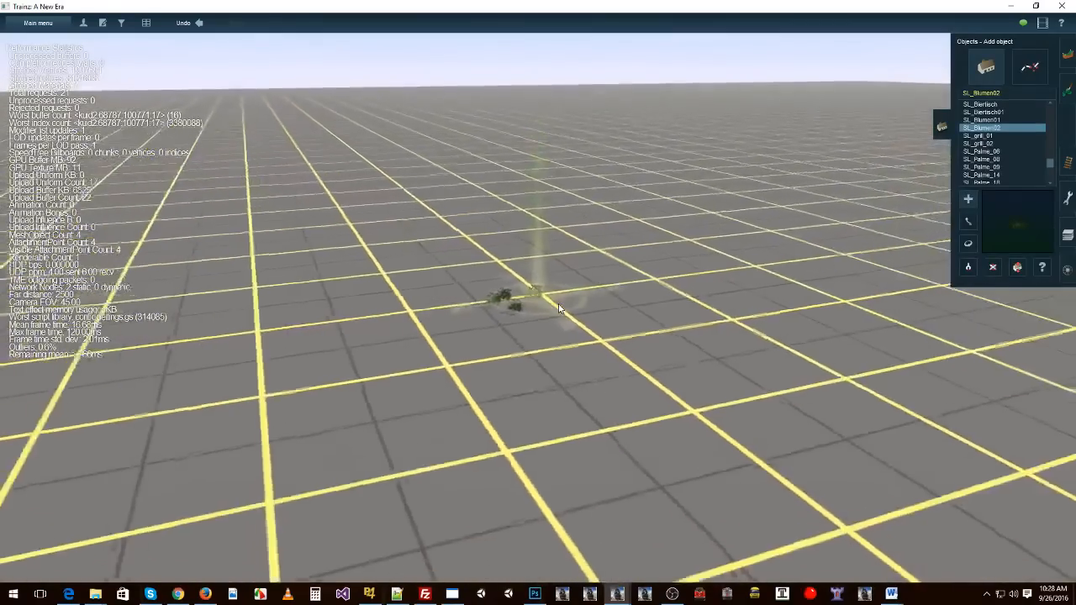
scroll(561, 304, "down", 2)
scroll(572, 297, "up", 4)
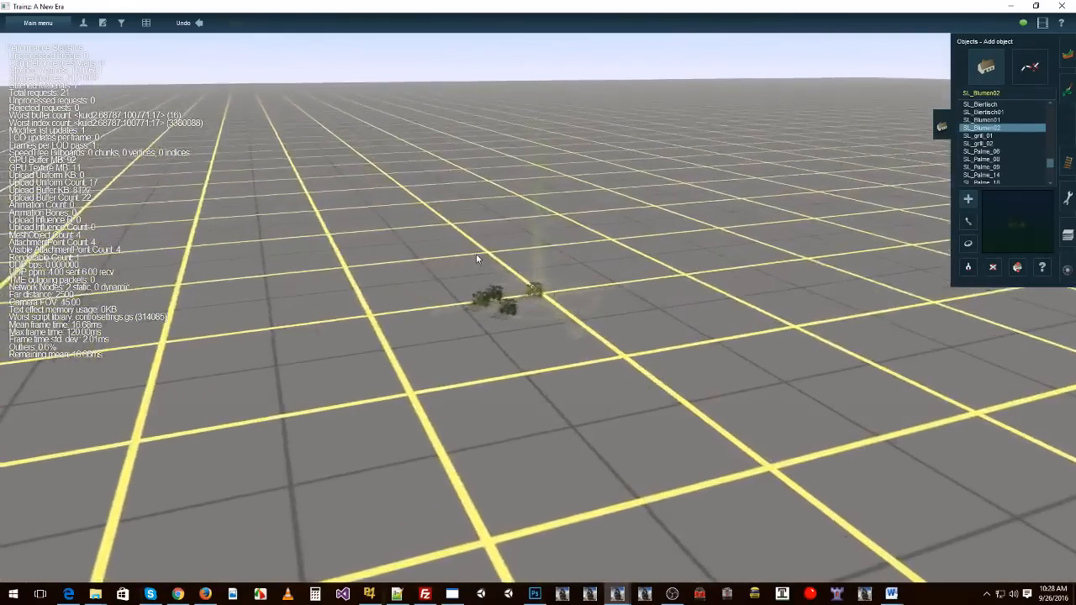
scroll(479, 259, "down", 4)
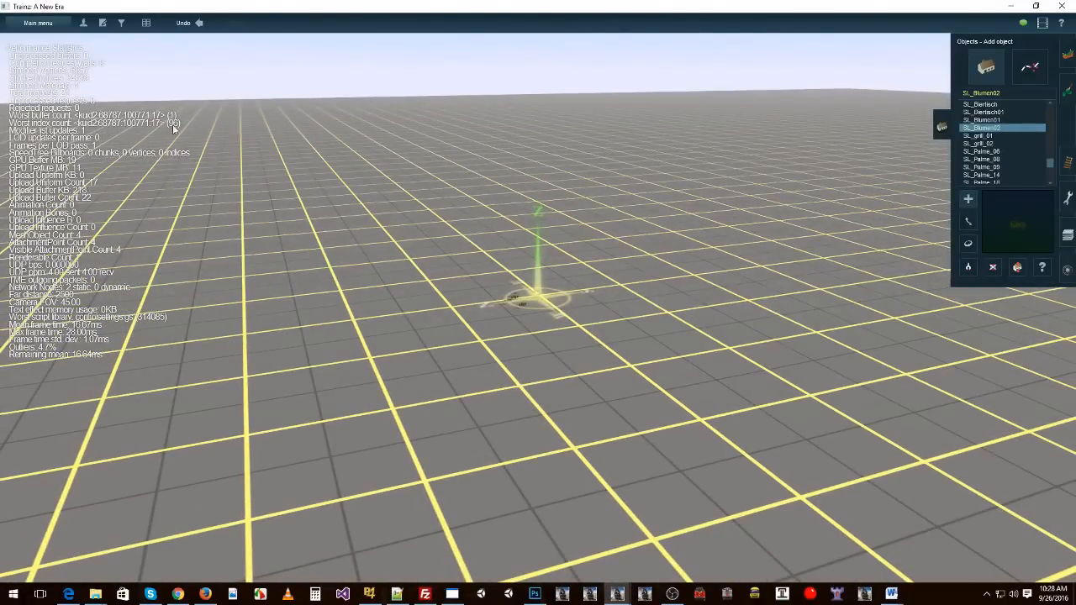
scroll(652, 271, "up", 3)
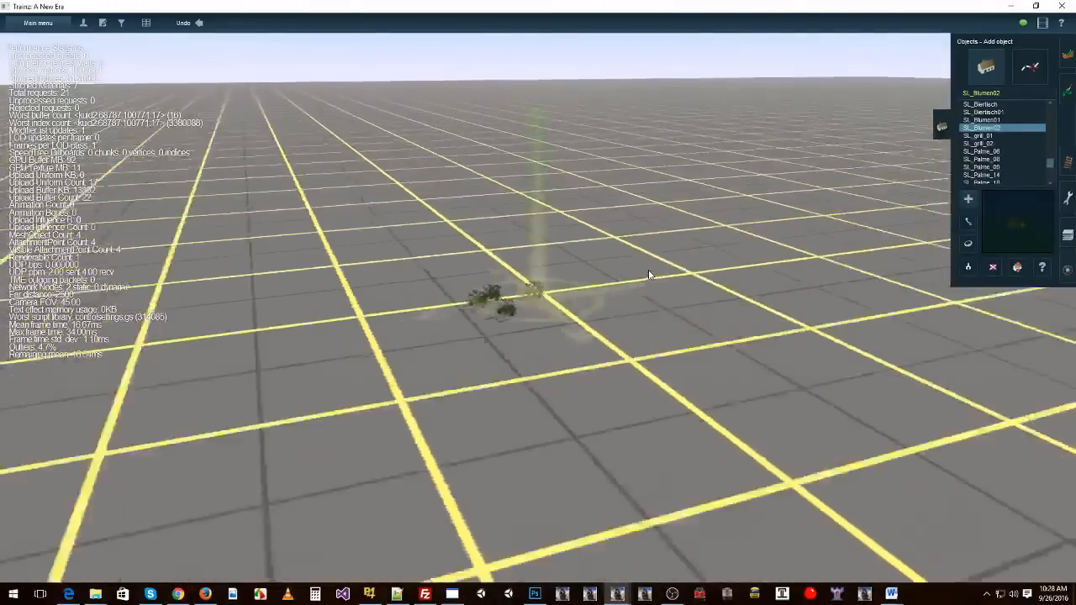
scroll(648, 275, "down", 4)
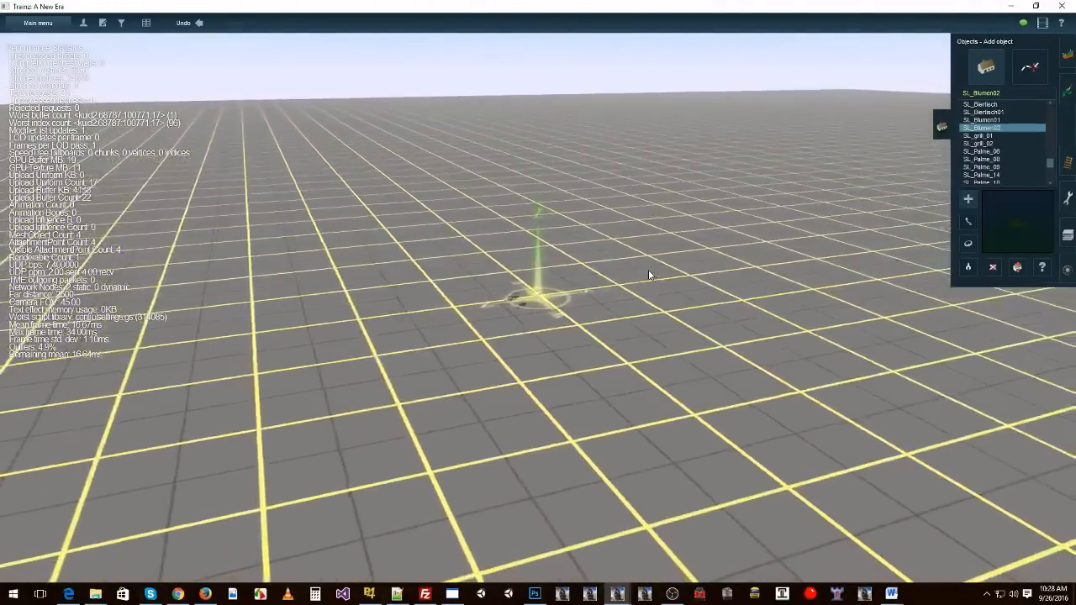
Step: Inspect the flowers' detail up close at ground level and recheck the distance at which their LOD changes
scroll(639, 278, "up", 4)
scroll(628, 275, "up", 5)
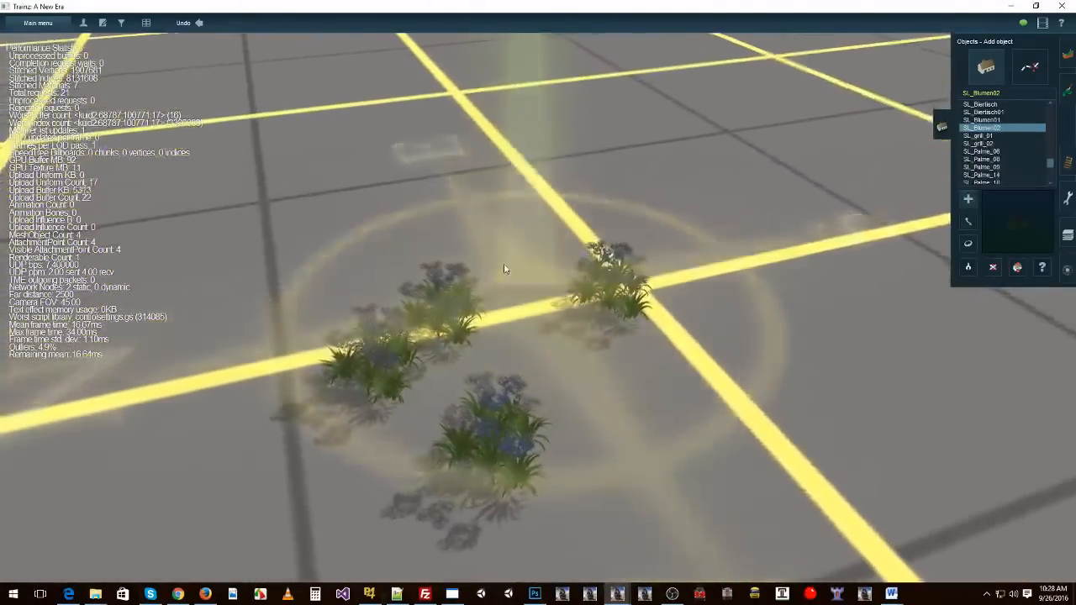
scroll(501, 232, "up", 6)
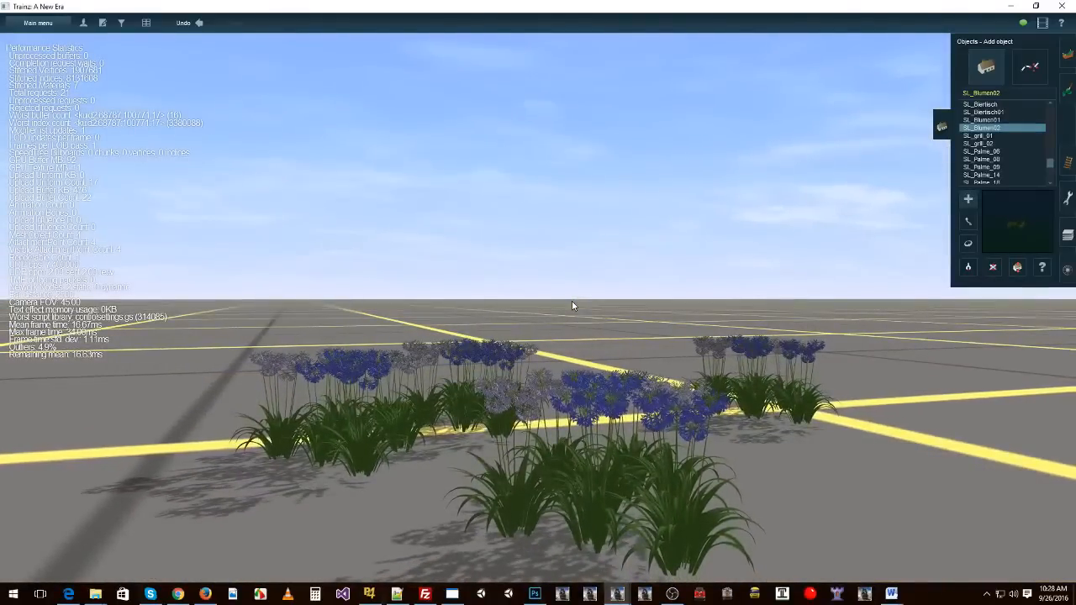
scroll(571, 307, "down", 6)
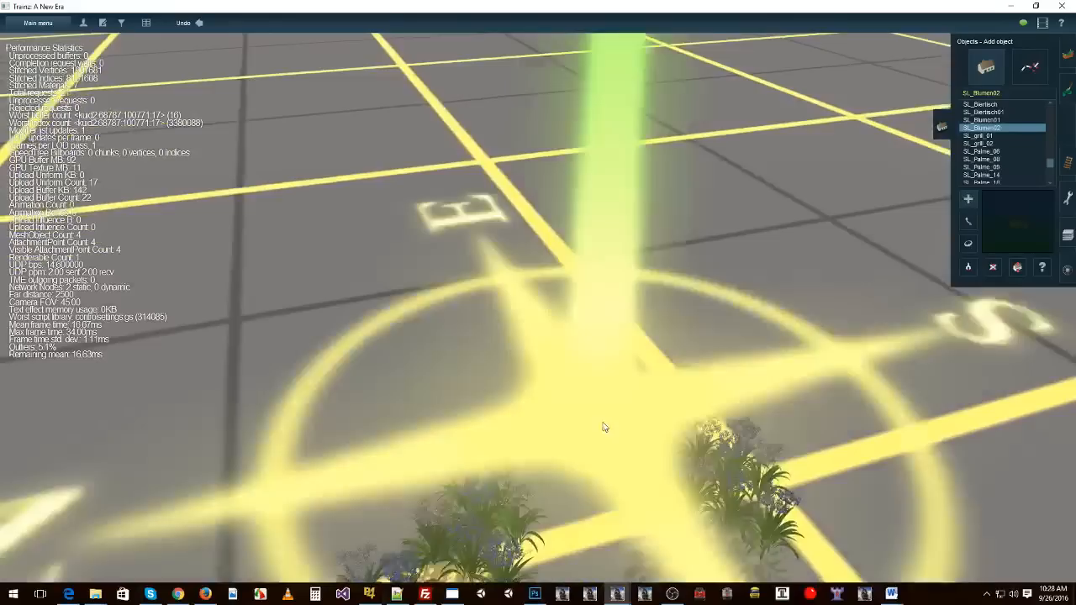
scroll(588, 370, "down", 8)
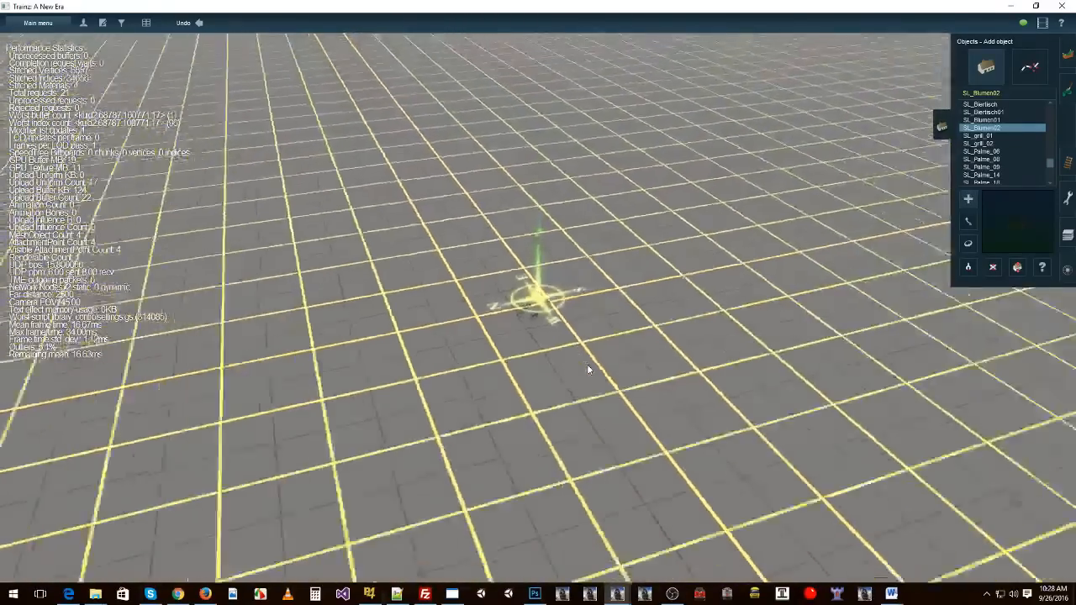
scroll(576, 341, "up", 10)
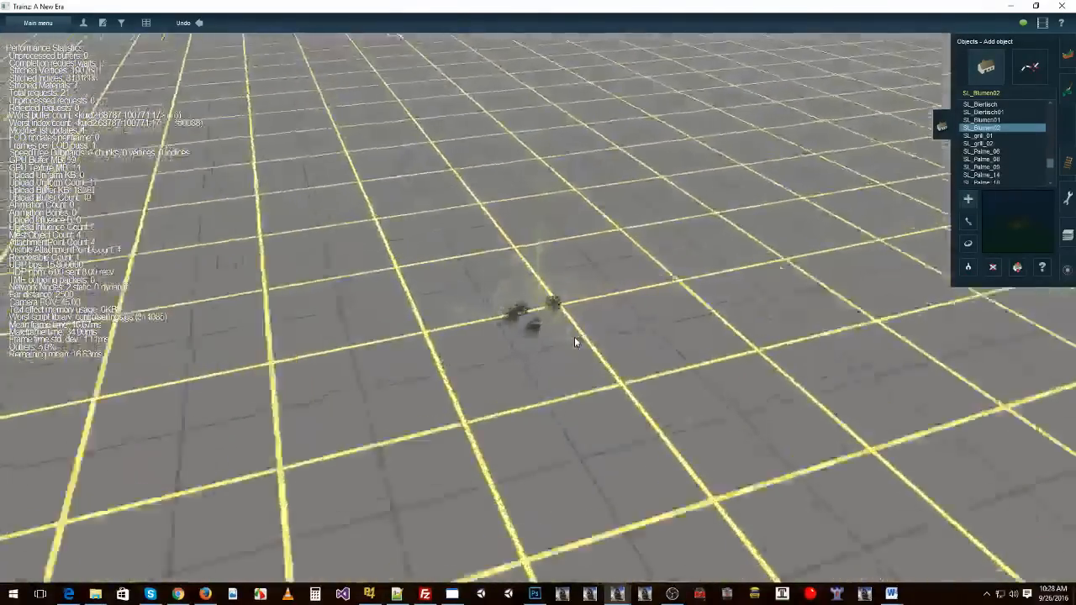
Step: Examine the flower clumps' worst index count and LOD change again from close up, far away and several angles
scroll(575, 337, "up", 6)
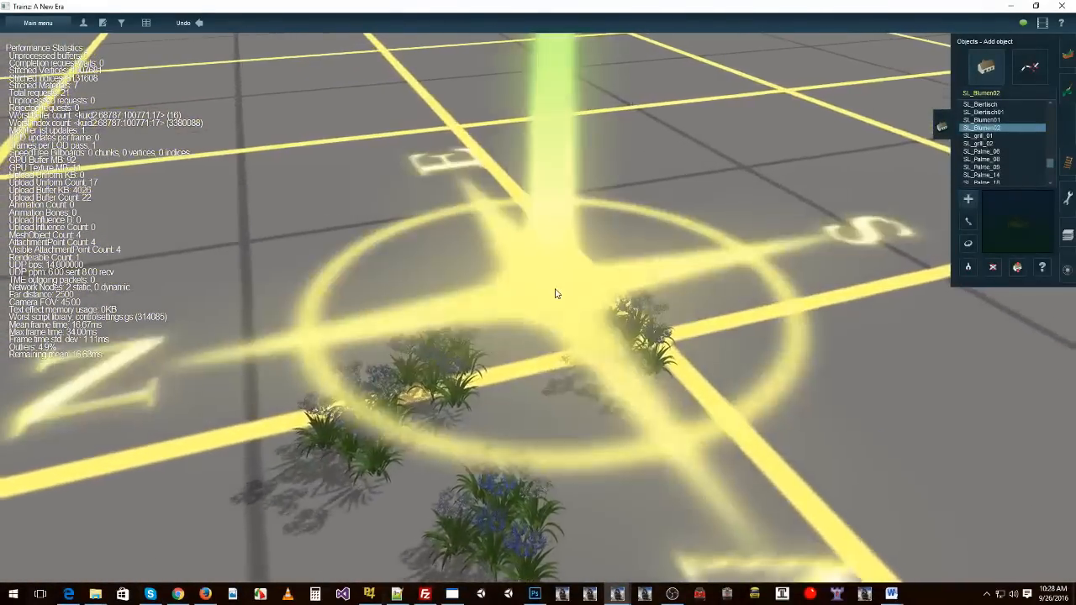
scroll(555, 293, "down", 5)
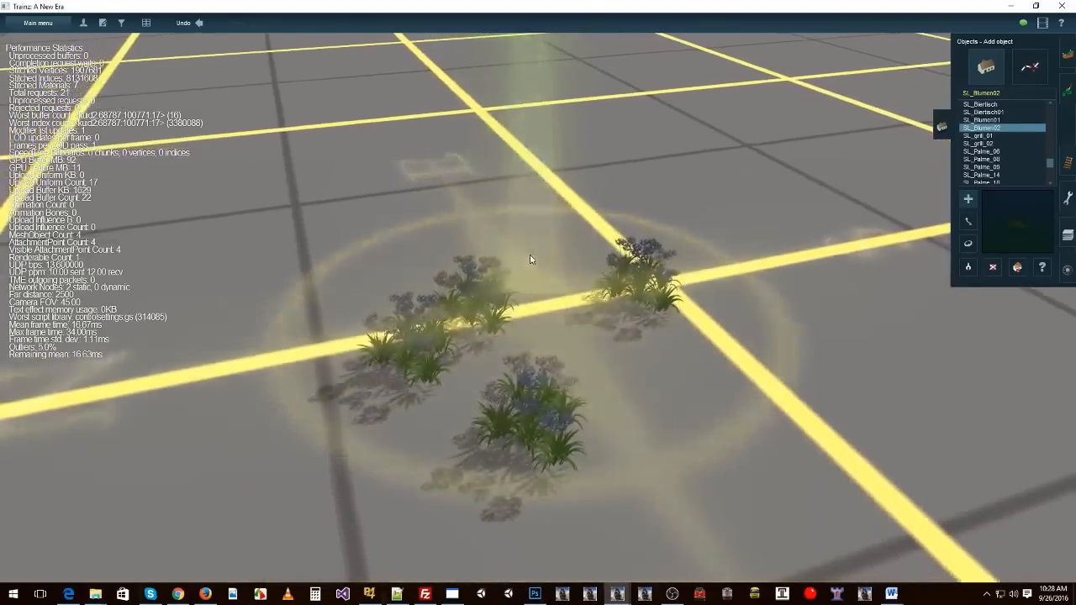
scroll(544, 253, "down", 8)
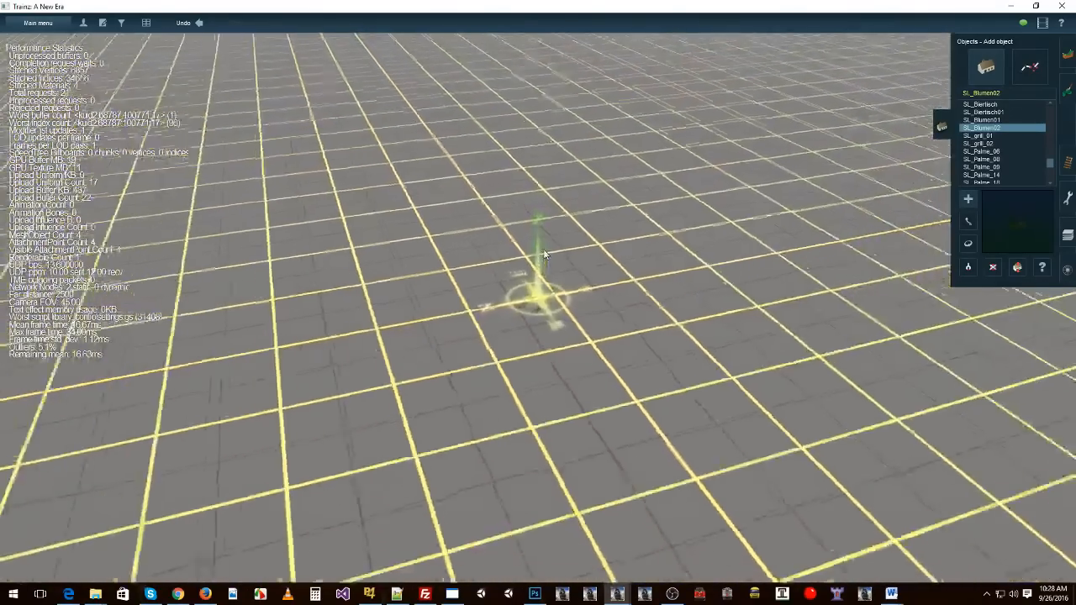
key("Up")
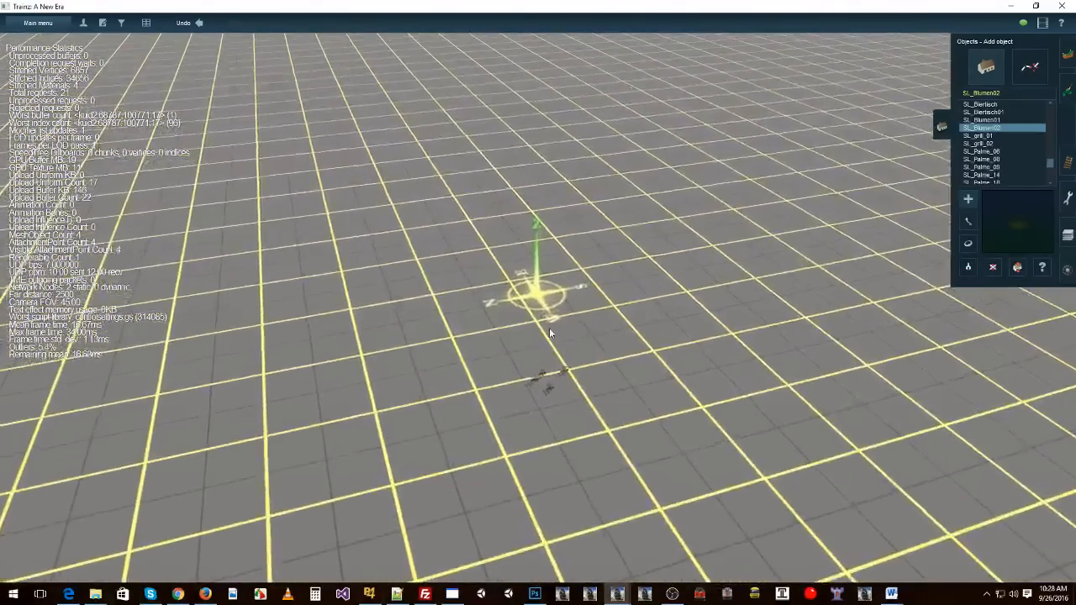
scroll(518, 324, "up", 8)
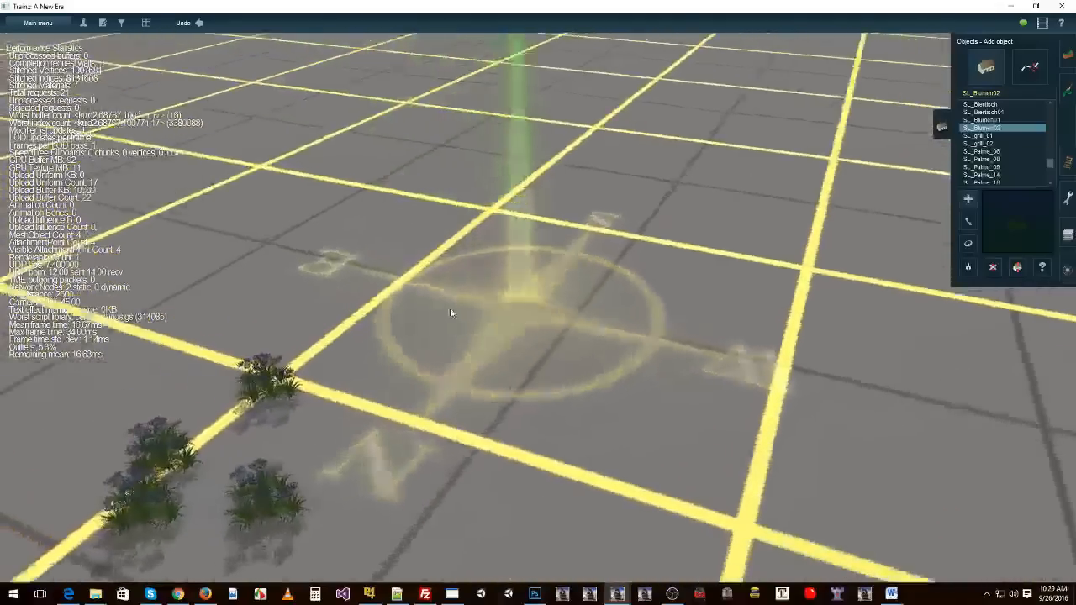
scroll(449, 308, "up", 6)
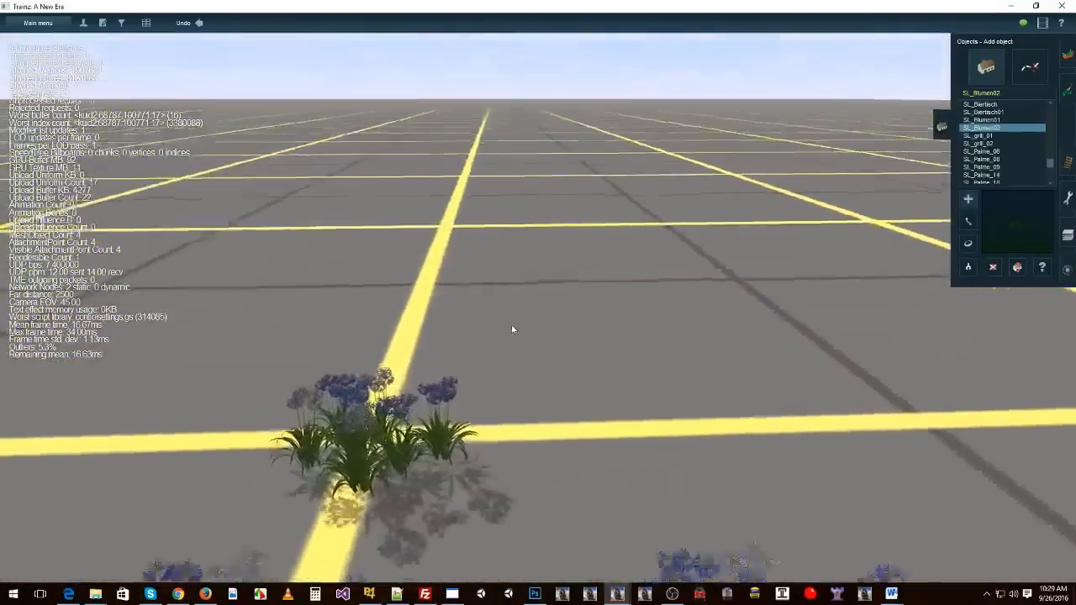
scroll(540, 336, "down", 8)
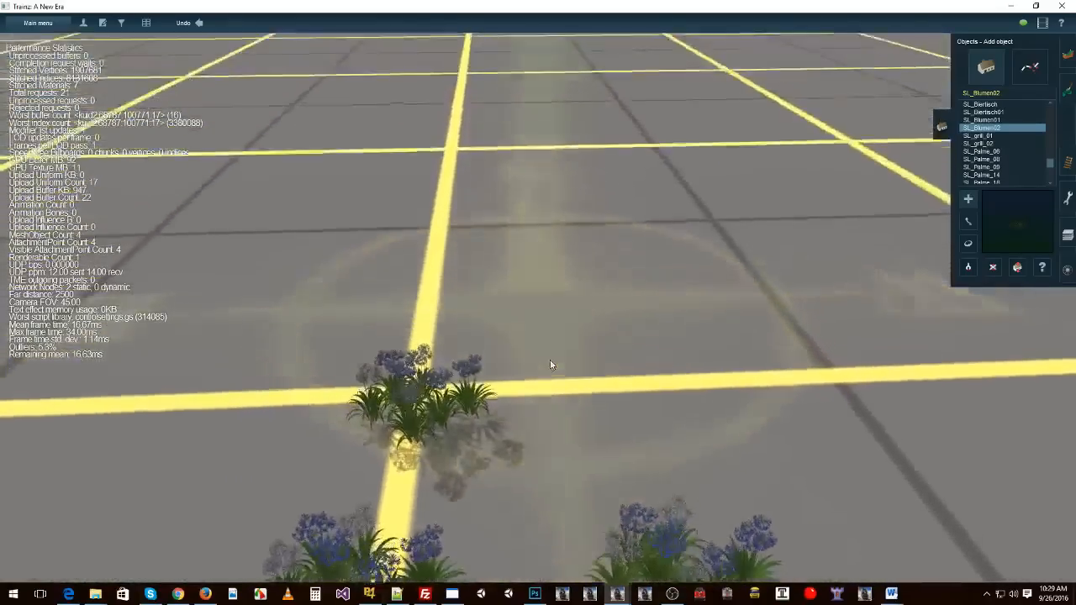
scroll(549, 362, "down", 7)
right_click_drag(535, 350, 533, 303)
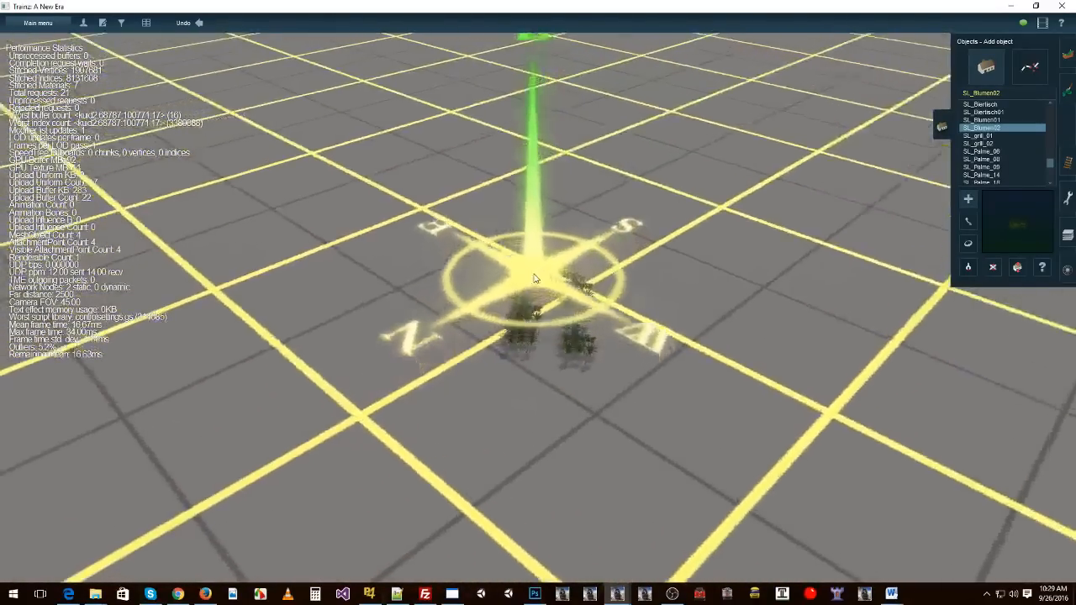
right_click_drag(506, 210, 543, 263)
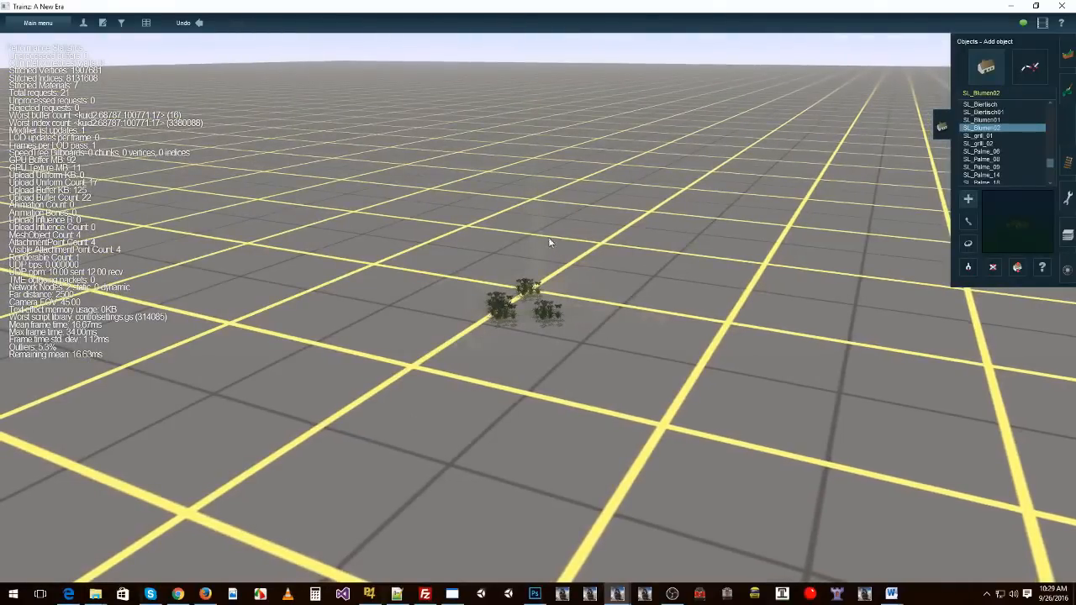
right_click(550, 240)
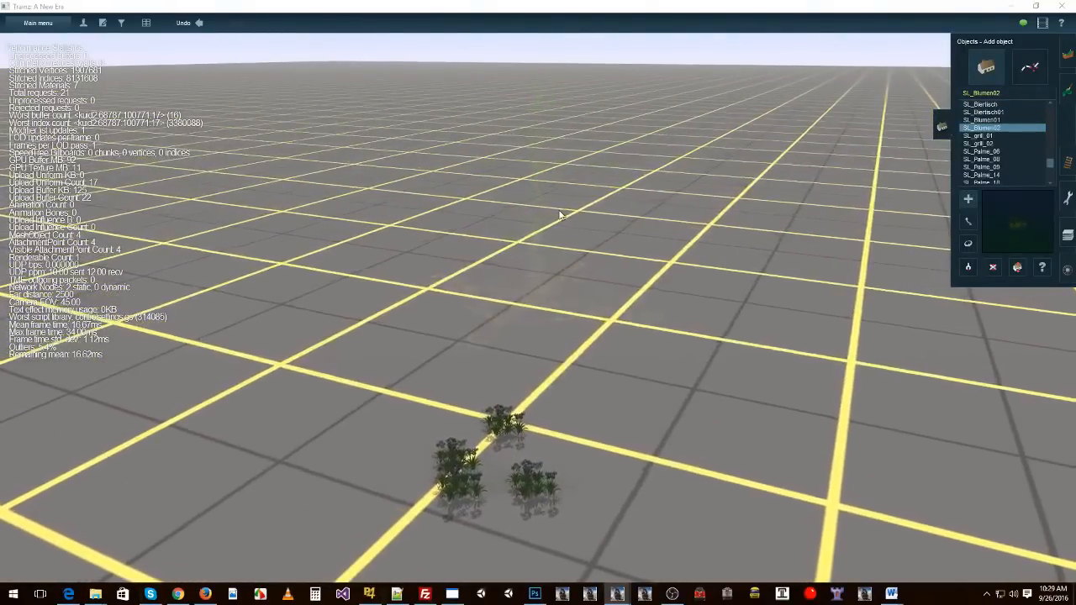
Step: Check the hedge asset's name in TrainzContent, then search the spline objects for Haie and select Haie Abustes
key("alt+Tab")
key("alt+Tab")
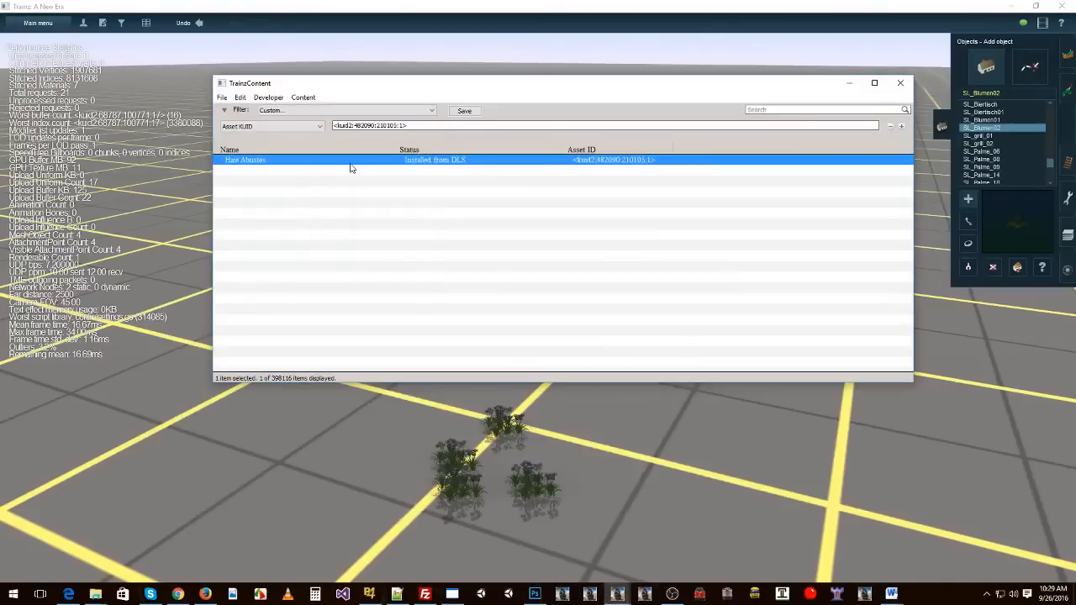
key("alt+Tab")
left_click(1006, 94)
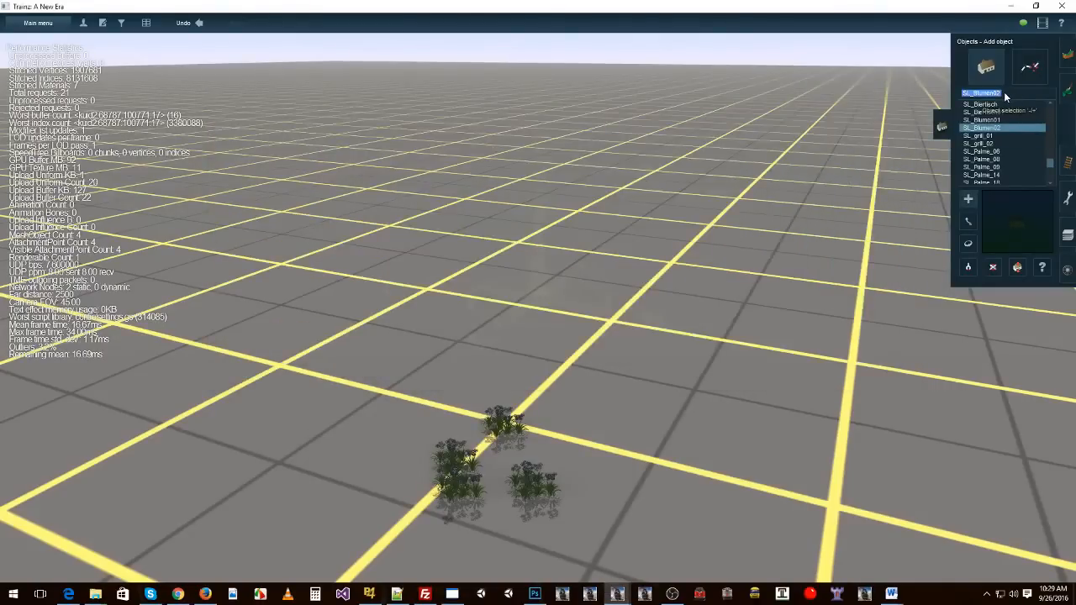
type("Snd Grass high 5x10 type 7")
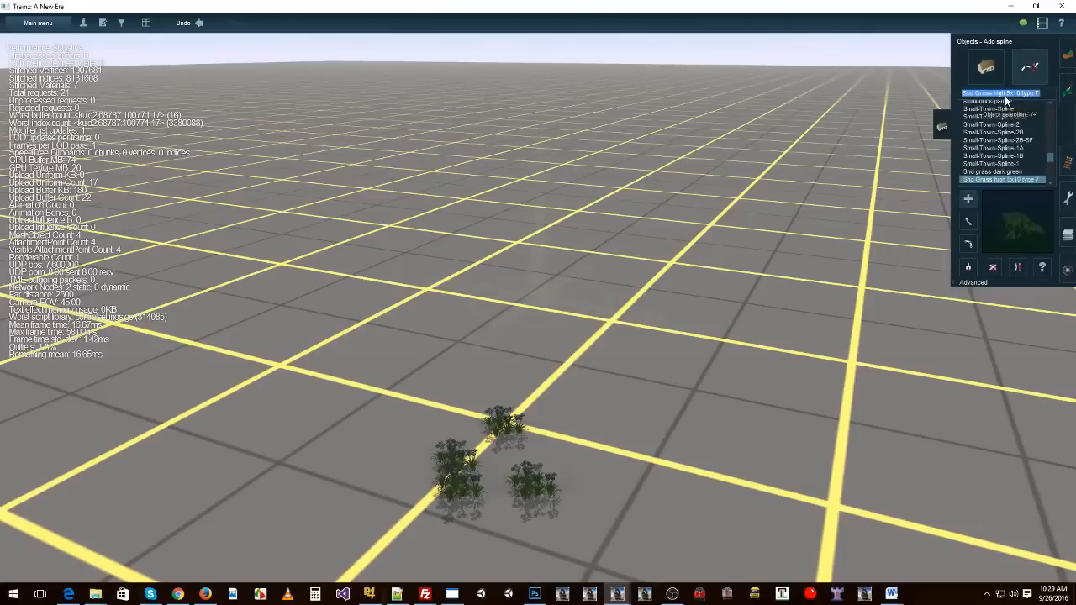
type("Haie")
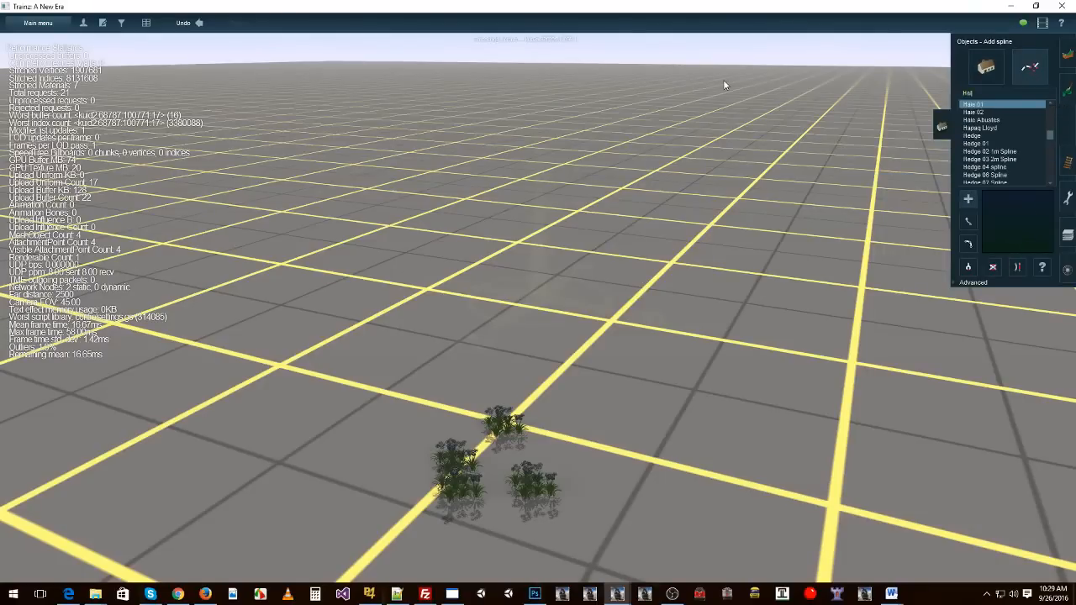
key("alt+Tab")
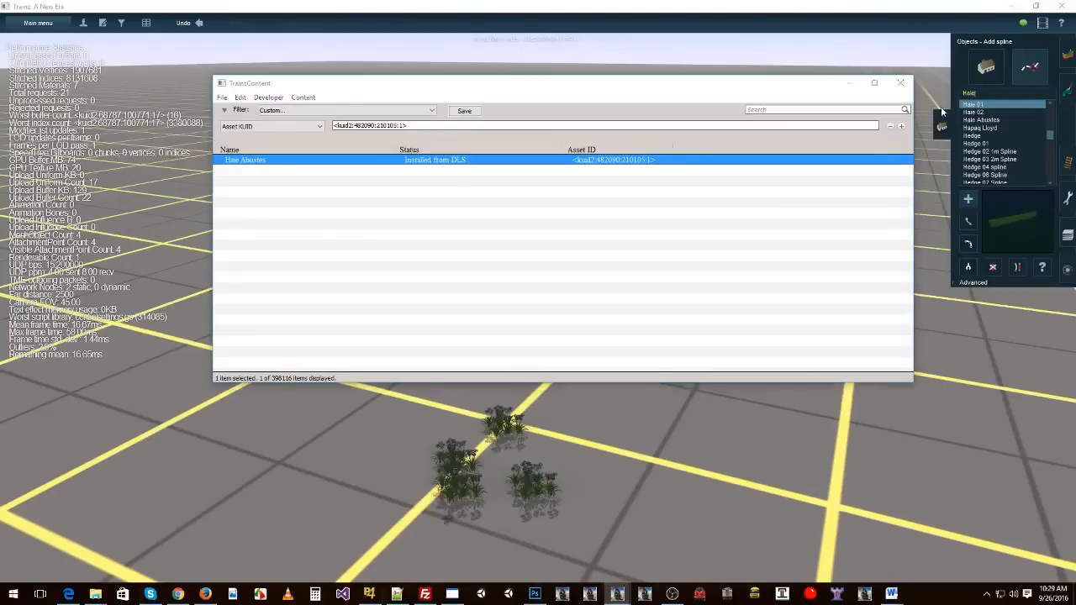
key("alt+Tab")
left_click(981, 120)
Step: Lay a long, straight Haie Abustes spline across the grid beyond the flower clumps
right_click(417, 279)
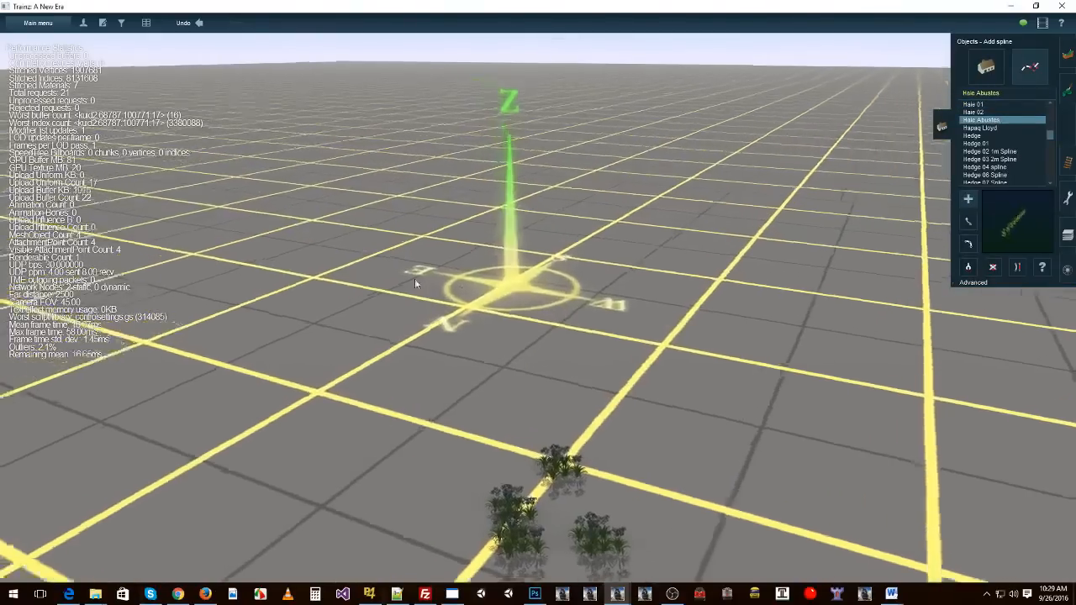
scroll(370, 253, "down", 5)
left_click(223, 151)
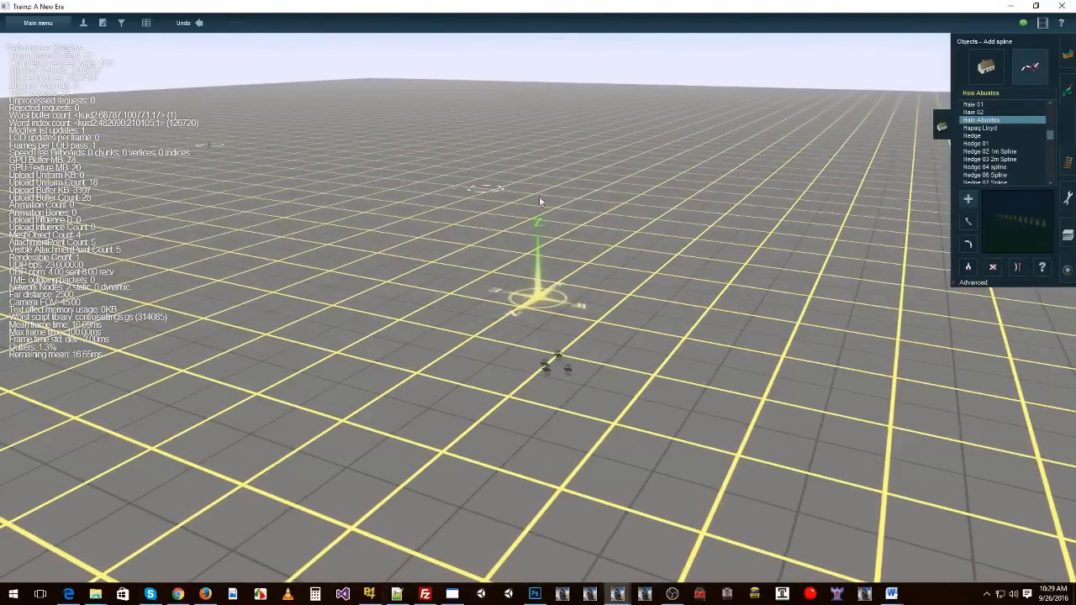
left_click(623, 209)
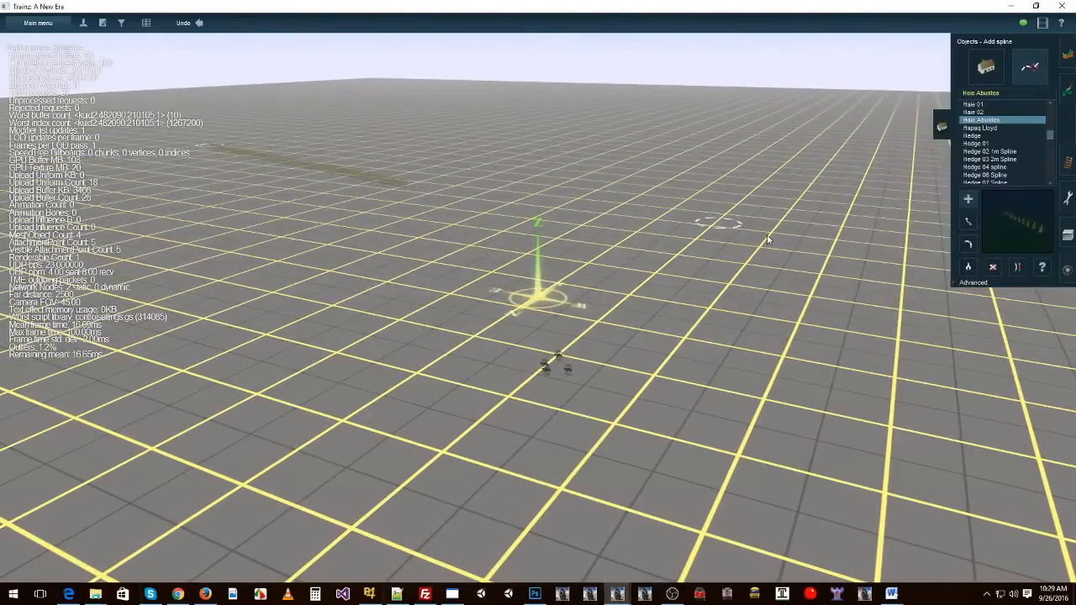
left_click(857, 252)
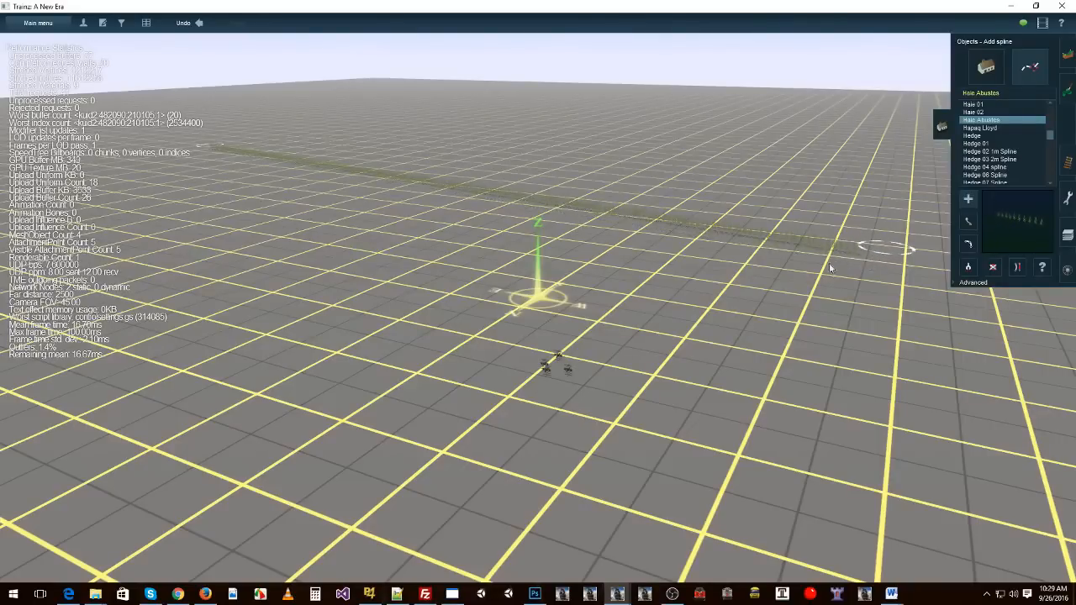
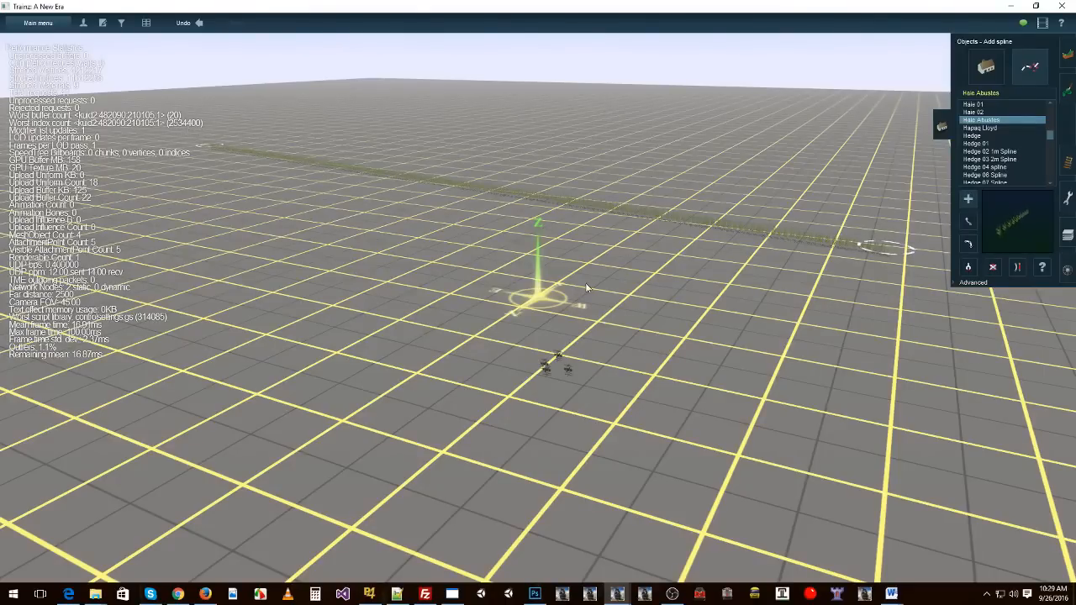
Step: Compare the worst buffer and index counts of the flower clumps and the long hedge, and inspect the hedge plants along its length
scroll(553, 349, "up", 8)
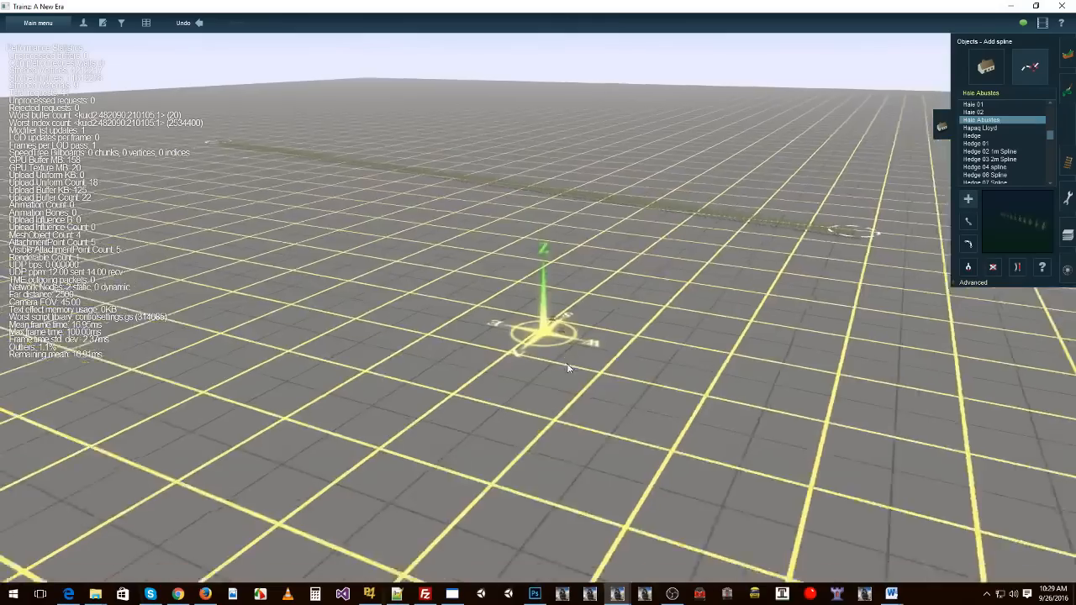
scroll(571, 306, "down", 6)
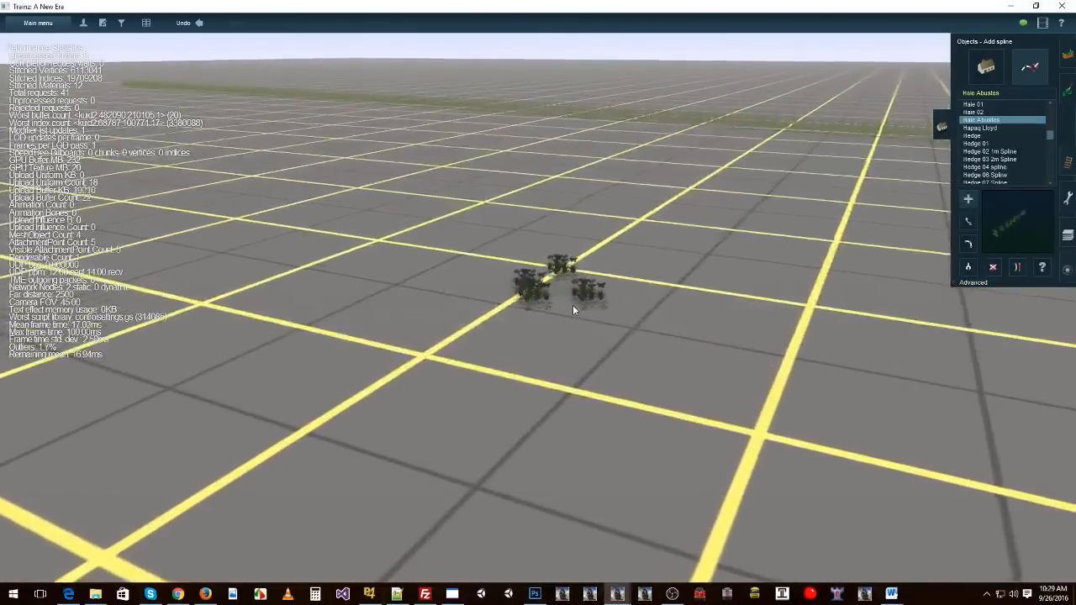
scroll(583, 301, "up", 4)
scroll(583, 301, "up", 6)
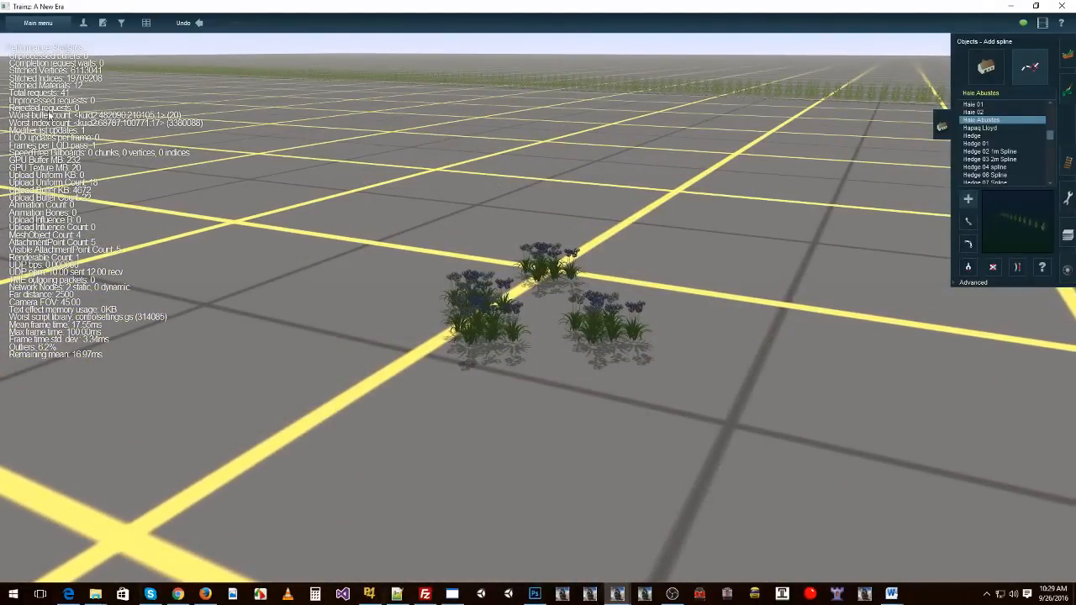
right_click_drag(753, 255, 577, 217)
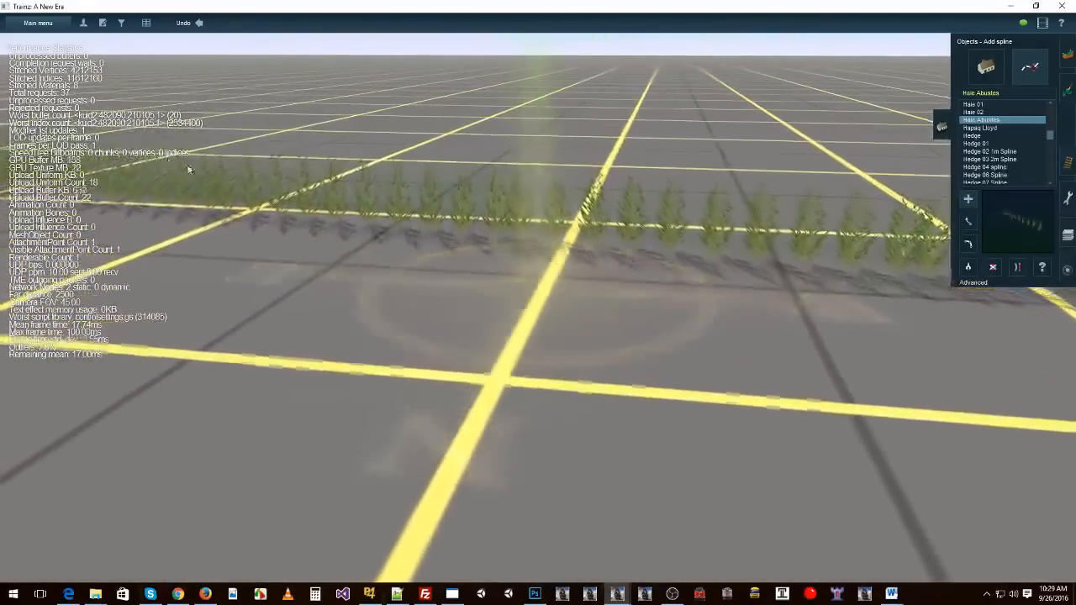
key("Left")
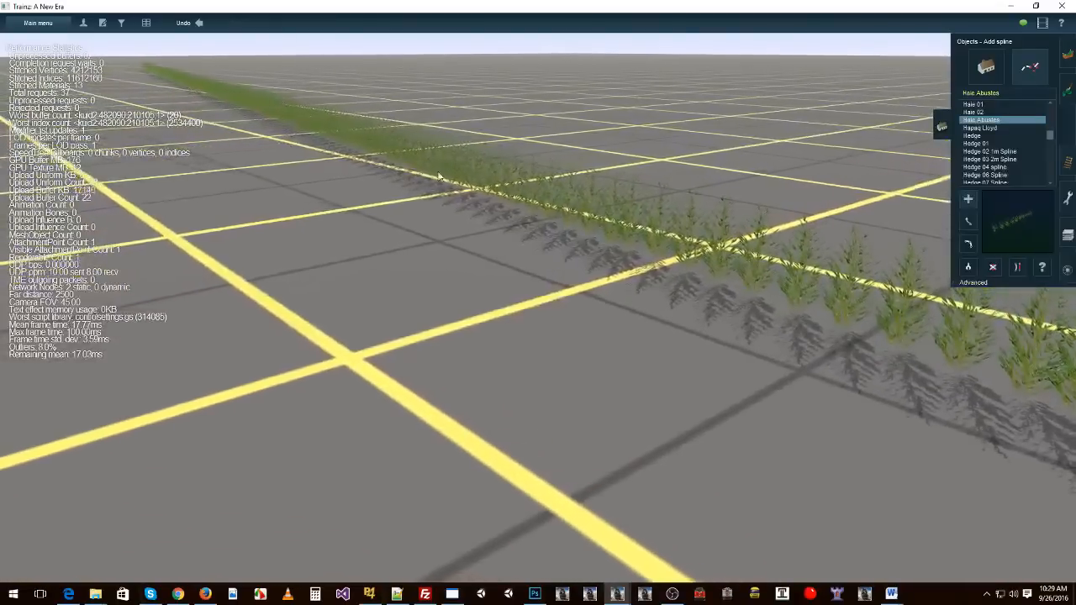
key("w")
key("d")
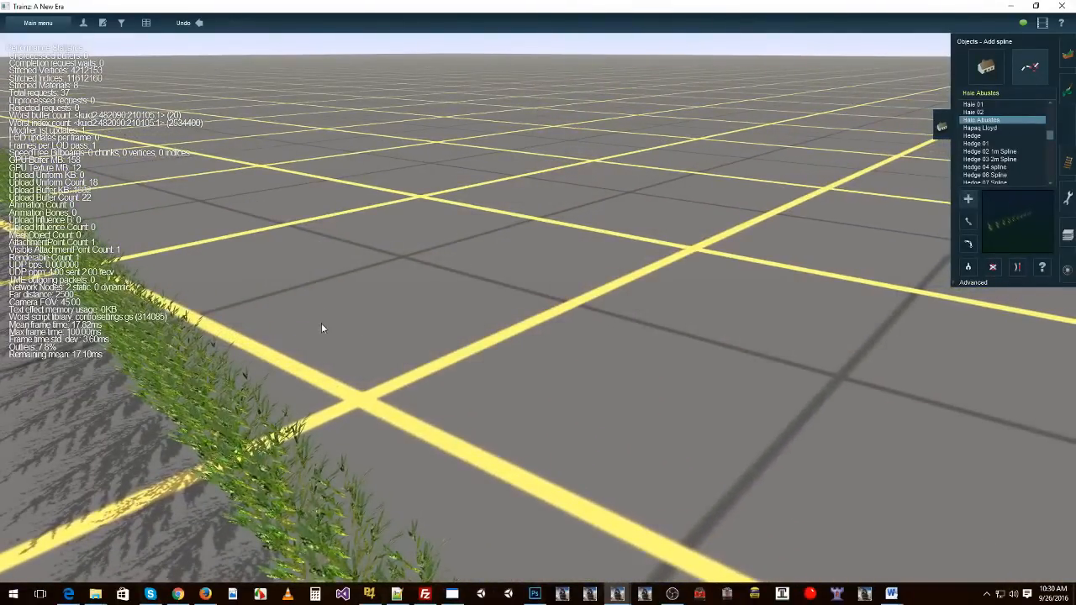
right_click_drag(321, 328, 493, 308)
right_click_drag(322, 348, 155, 125)
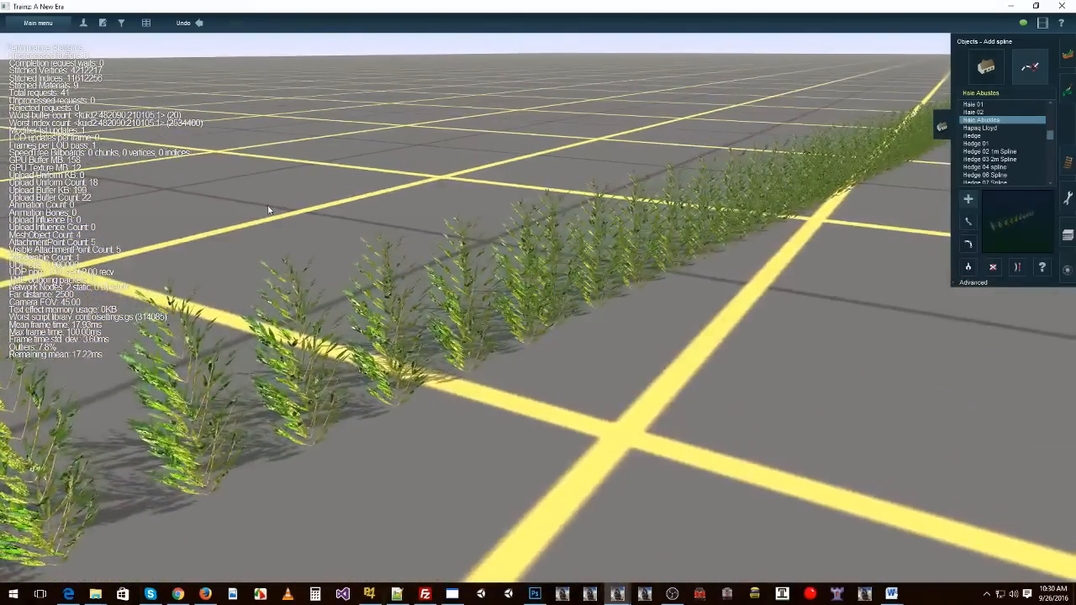
Step: Place a short Haie Abustes spline right beside the distant flower clumps
key("Left")
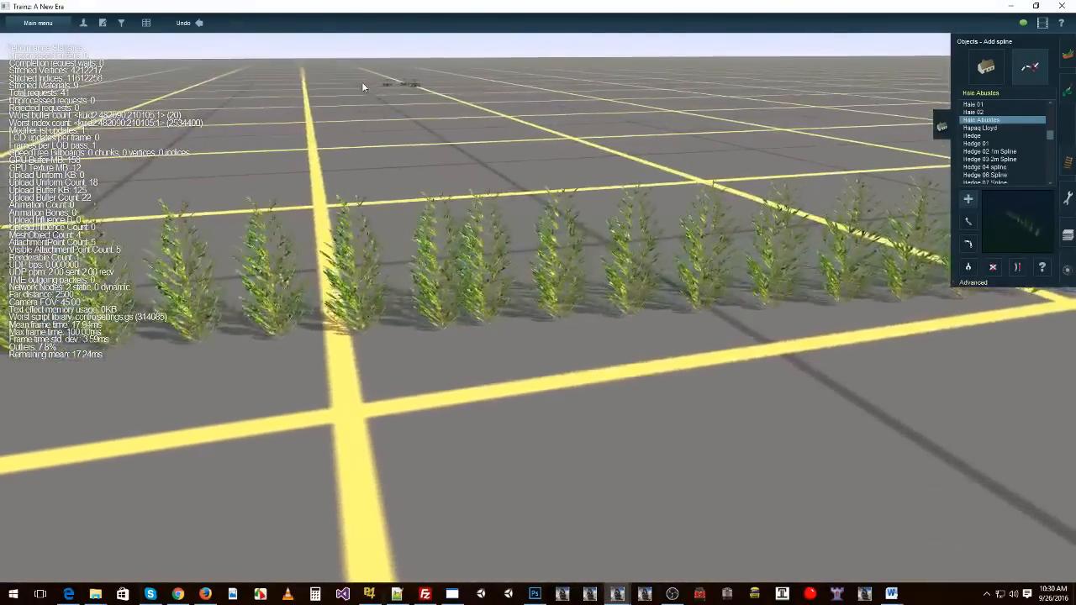
left_click(370, 87)
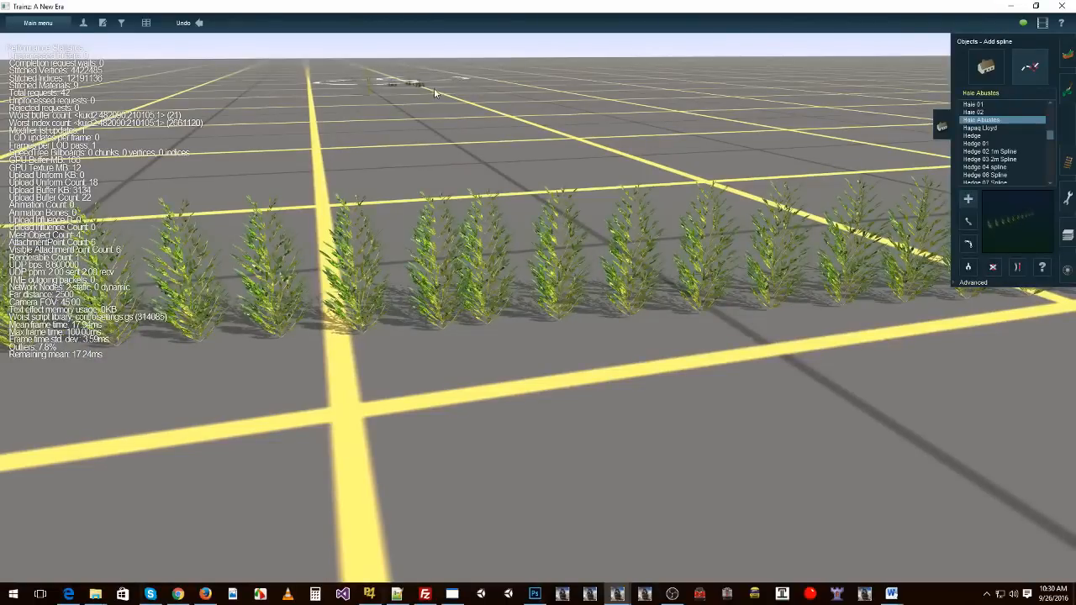
left_click(475, 90)
Step: Examine the short hedge and the flower clumps side by side, comparing their detail and performance statistics
right_click(446, 123)
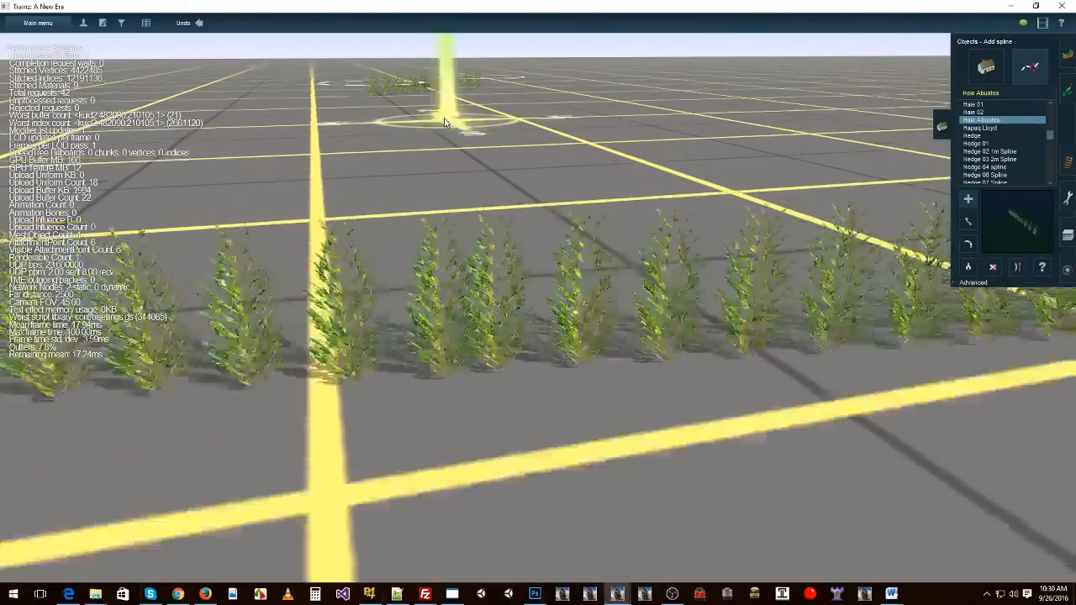
right_click_drag(487, 410, 565, 328)
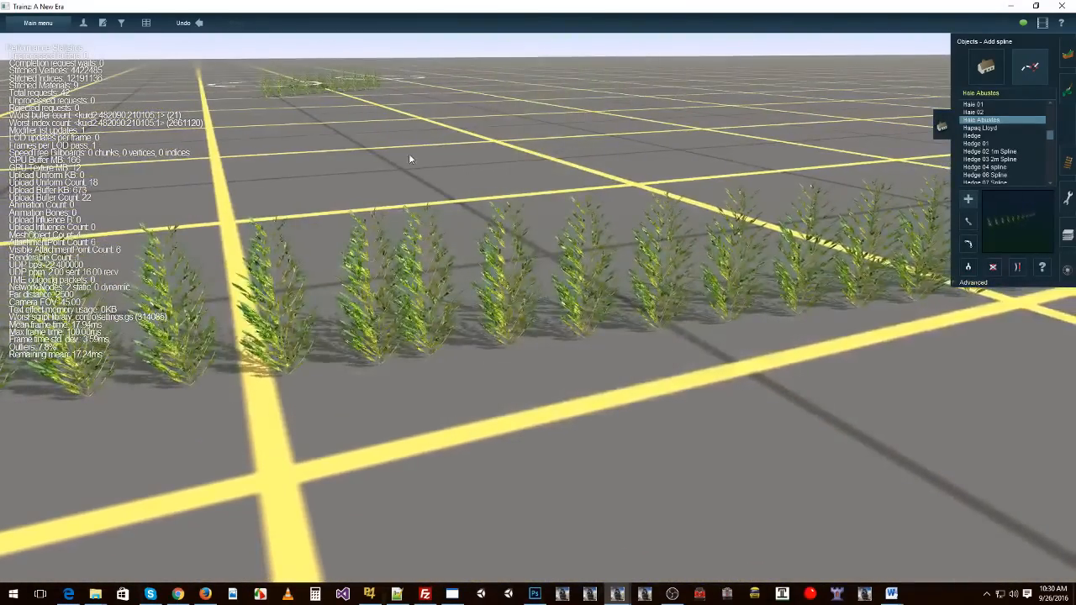
right_click(411, 159)
right_click(429, 166)
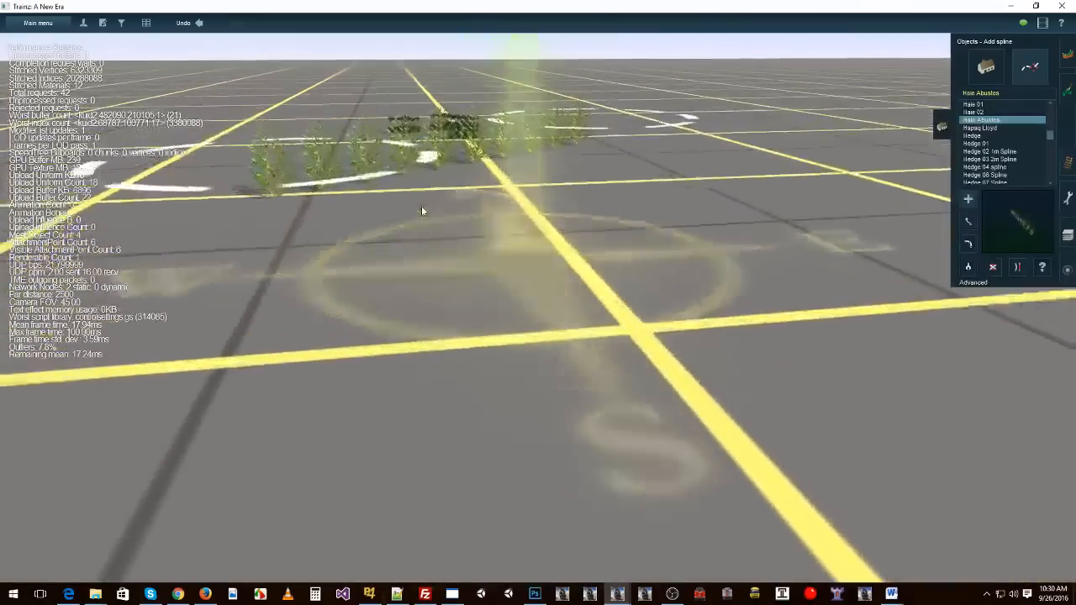
right_click(475, 158)
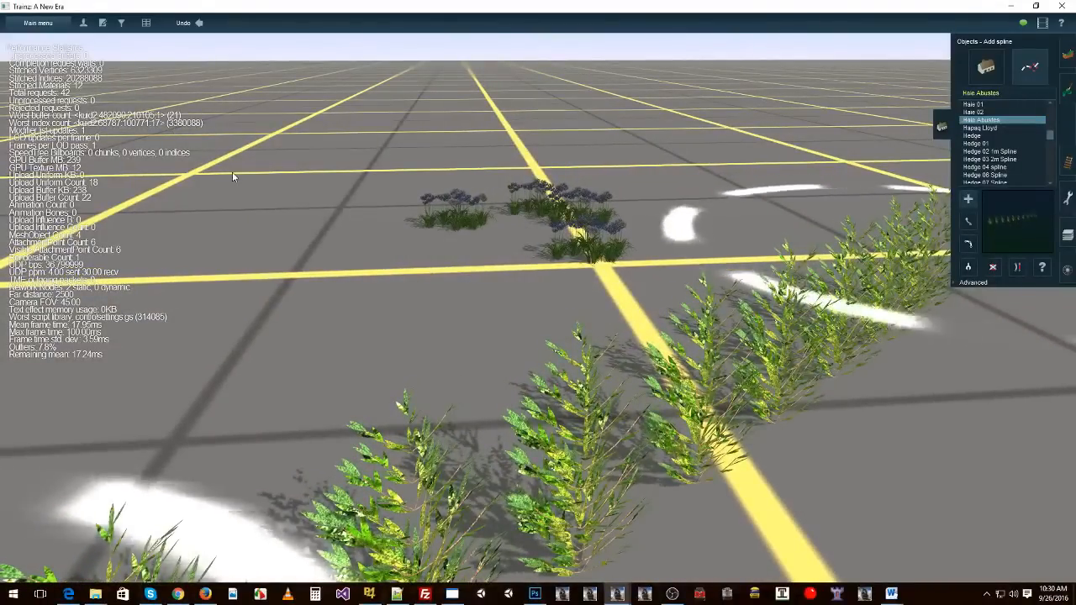
right_click(545, 347)
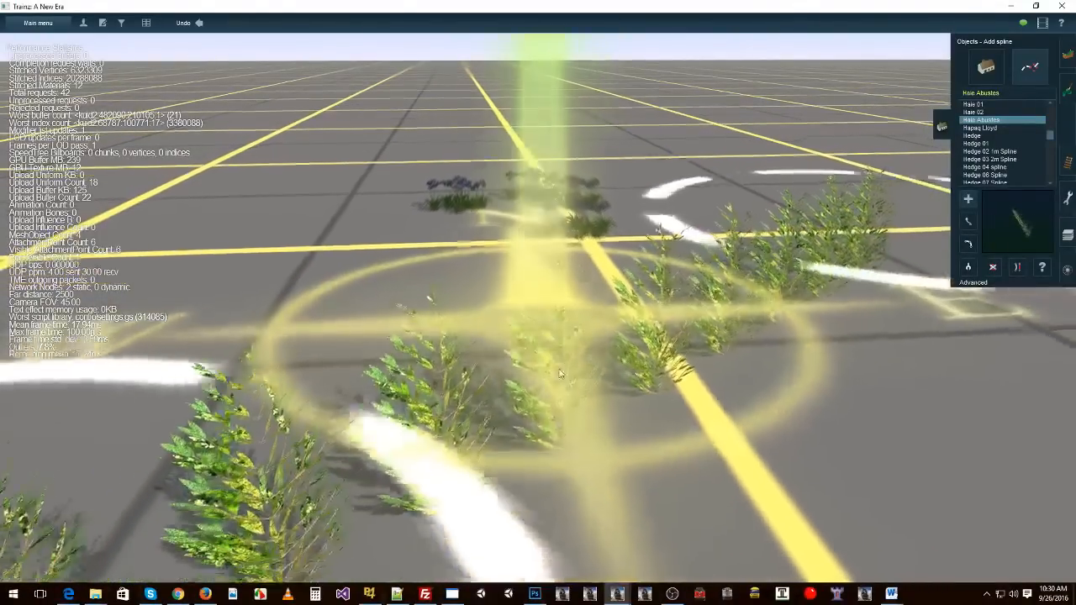
key("Left")
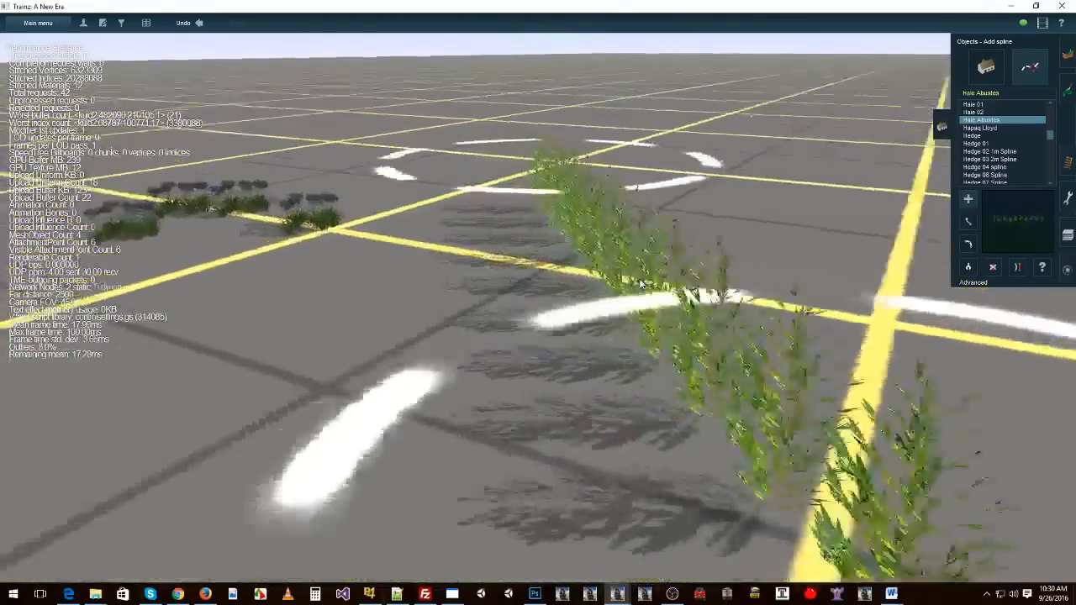
Step: Bring the long hedge and the flower clumps into view and check the frame rate in Trainz Profiler
key("Left")
scroll(565, 290, "down", 10)
right_click(556, 284)
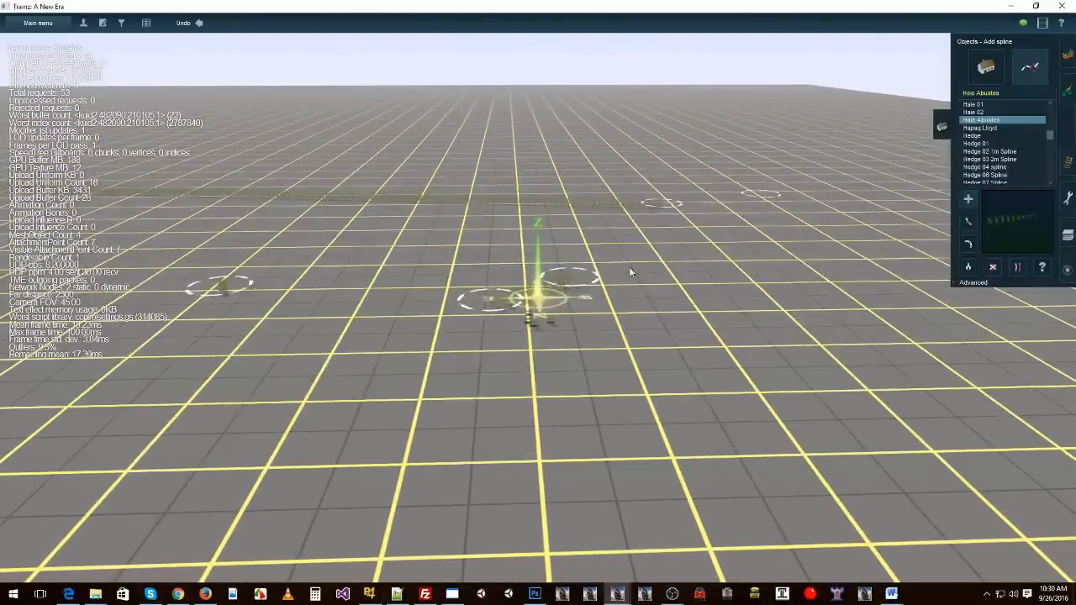
right_click(734, 396)
key("Right")
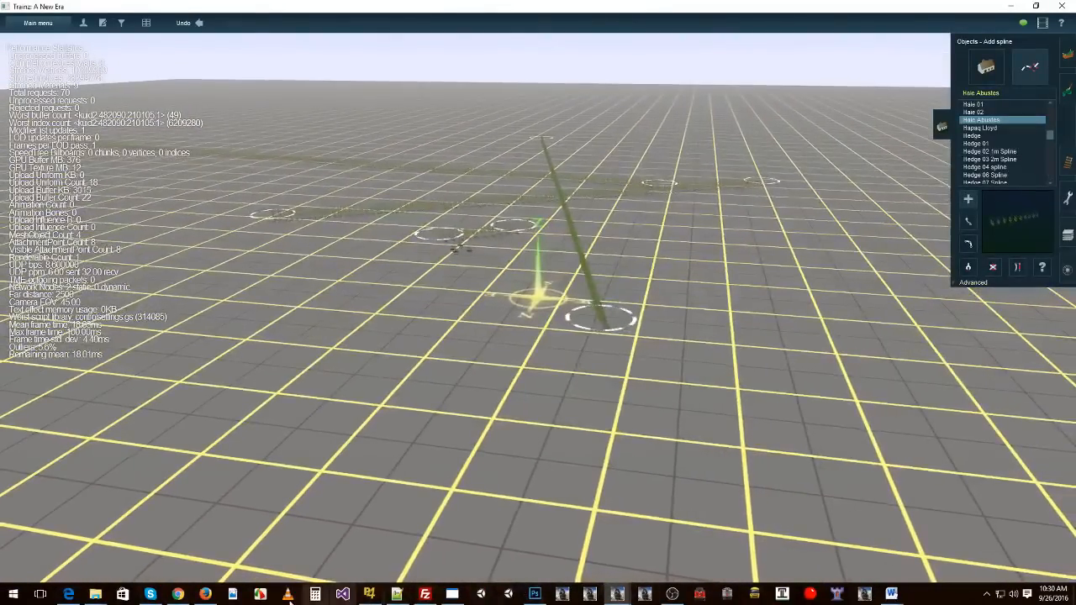
mouse_move(616, 595)
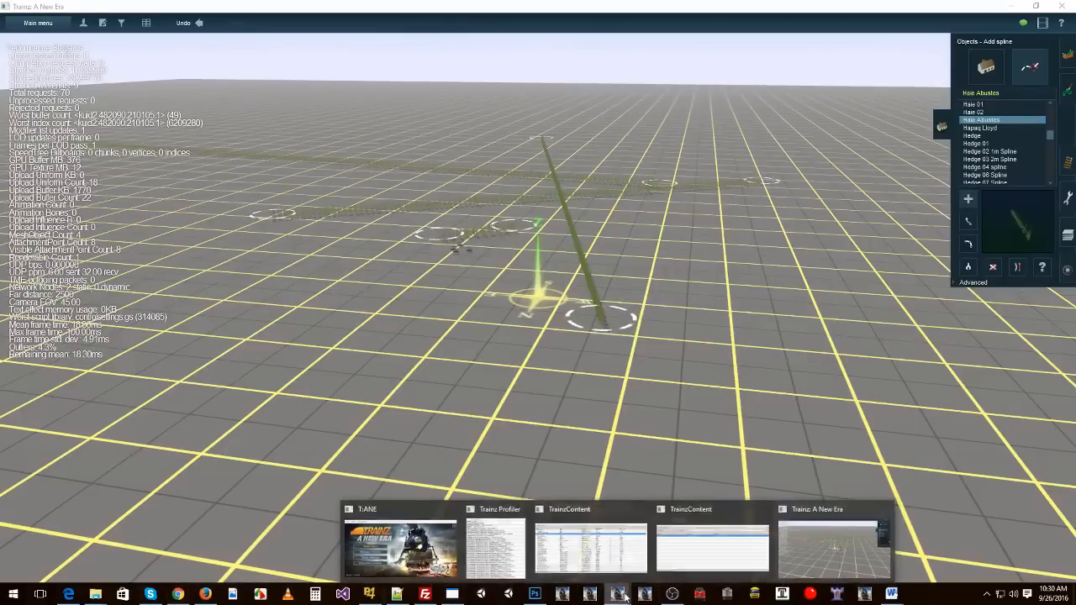
left_click(496, 542)
left_click_drag(854, 67, 794, 237)
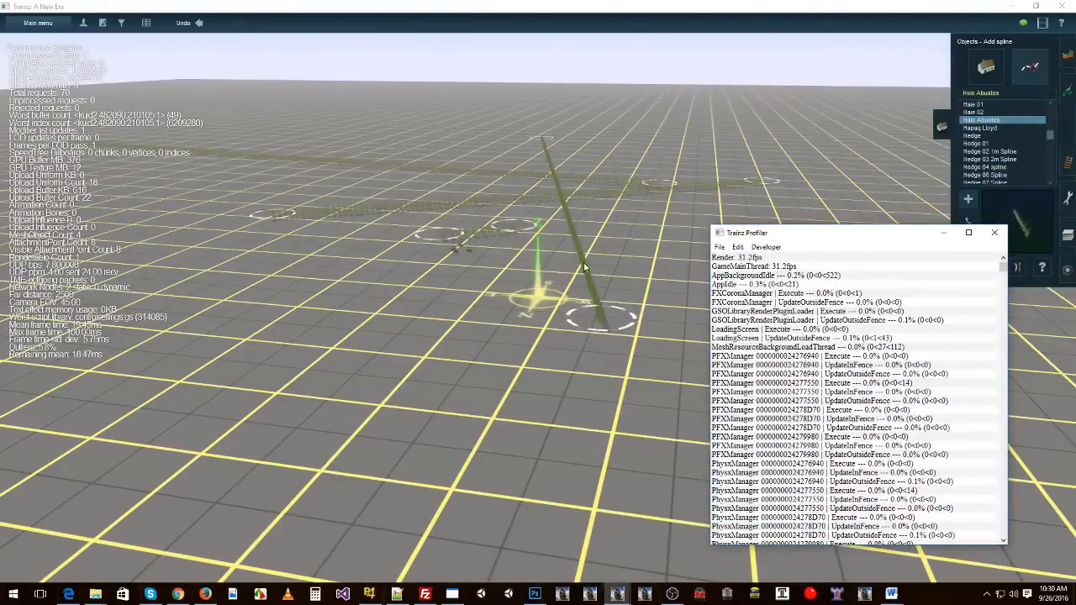
Step: Turn the view so all the hedge splines show and recheck the frame rate in Trainz Profiler
right_click(573, 229)
key("Left")
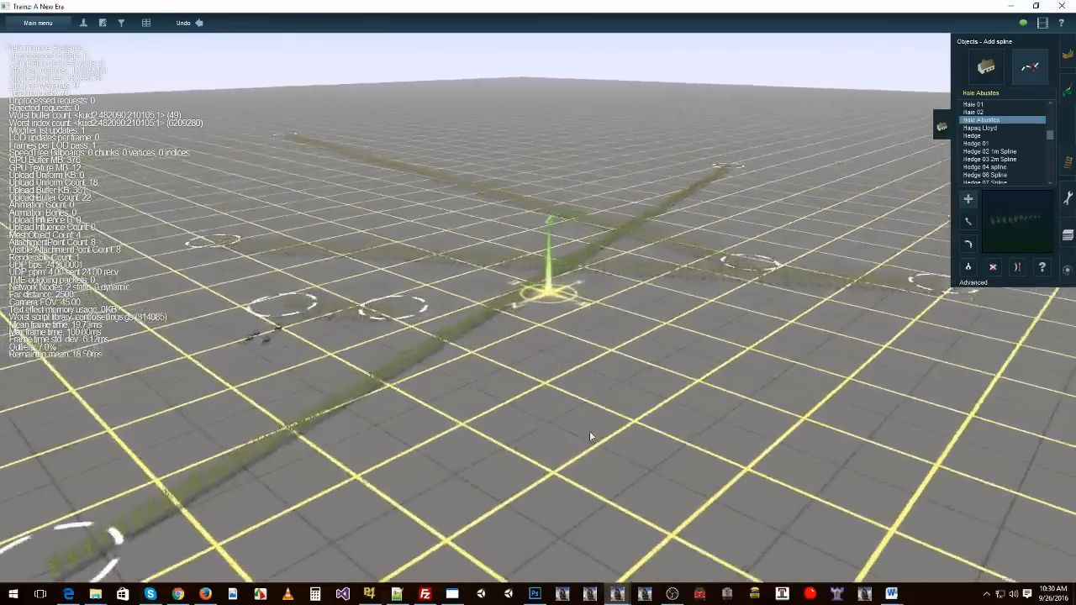
mouse_move(617, 595)
mouse_move(618, 561)
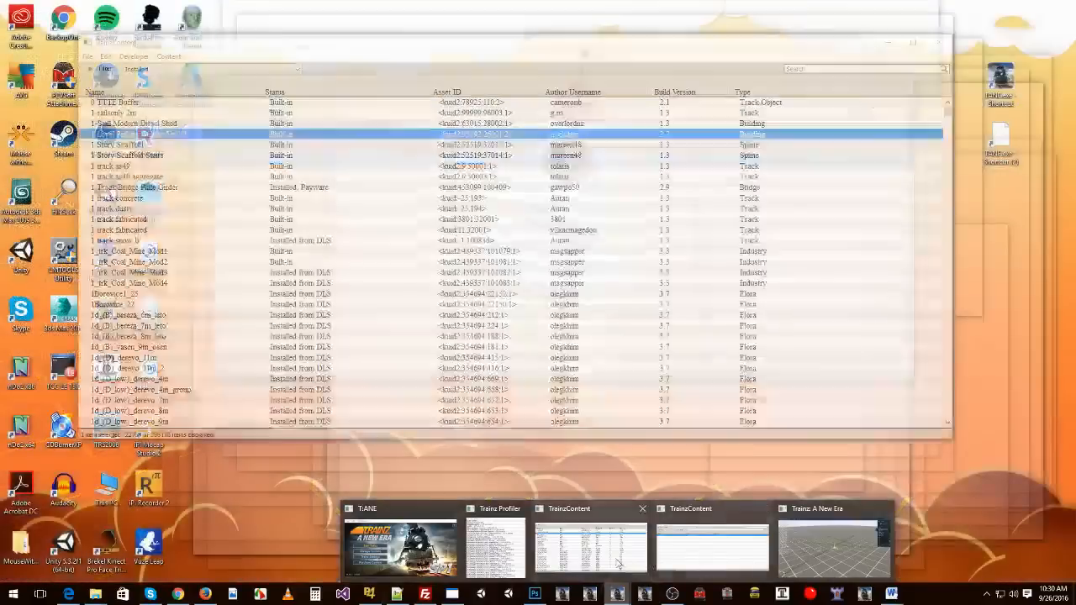
left_click(502, 550)
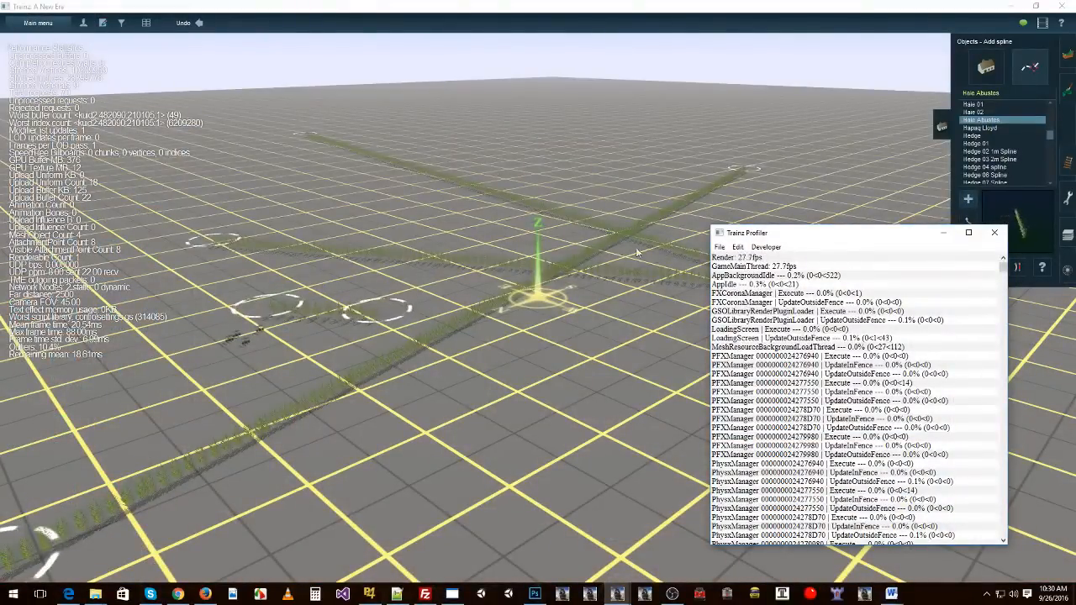
Step: Examine the flower clumps close up against the hedge splines behind them
right_click(289, 335)
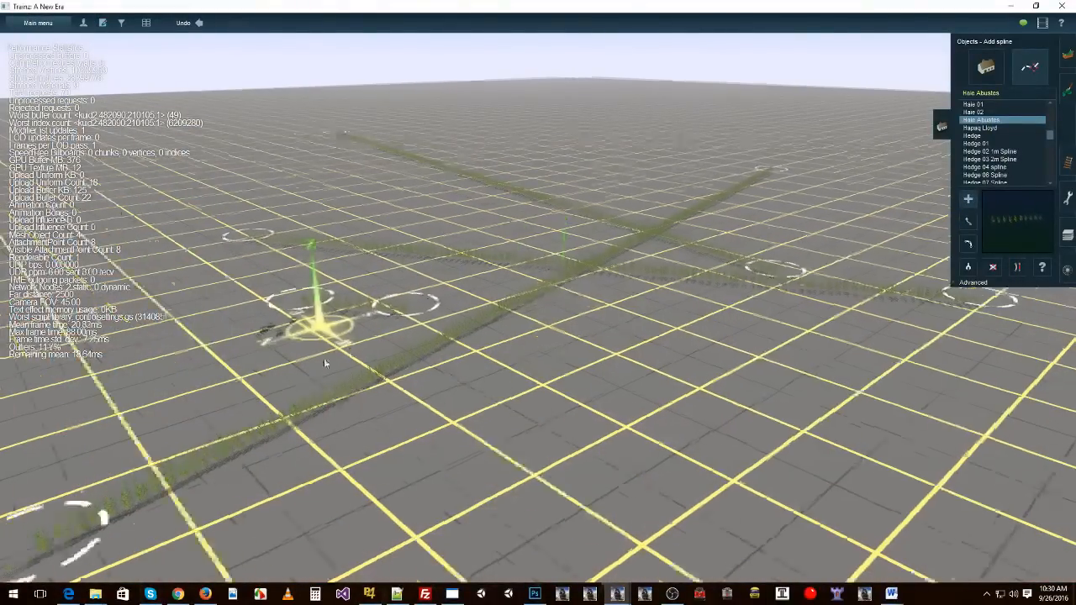
key("Left")
scroll(511, 325, "up", 4)
scroll(511, 328, "up", 5)
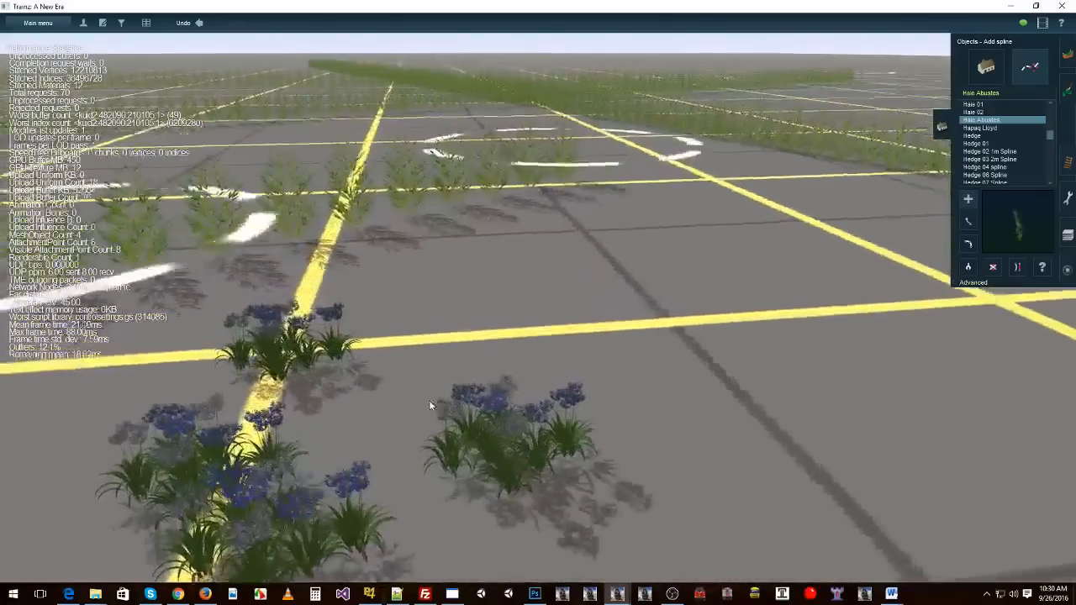
right_click(449, 375)
key("Down")
right_click(553, 339)
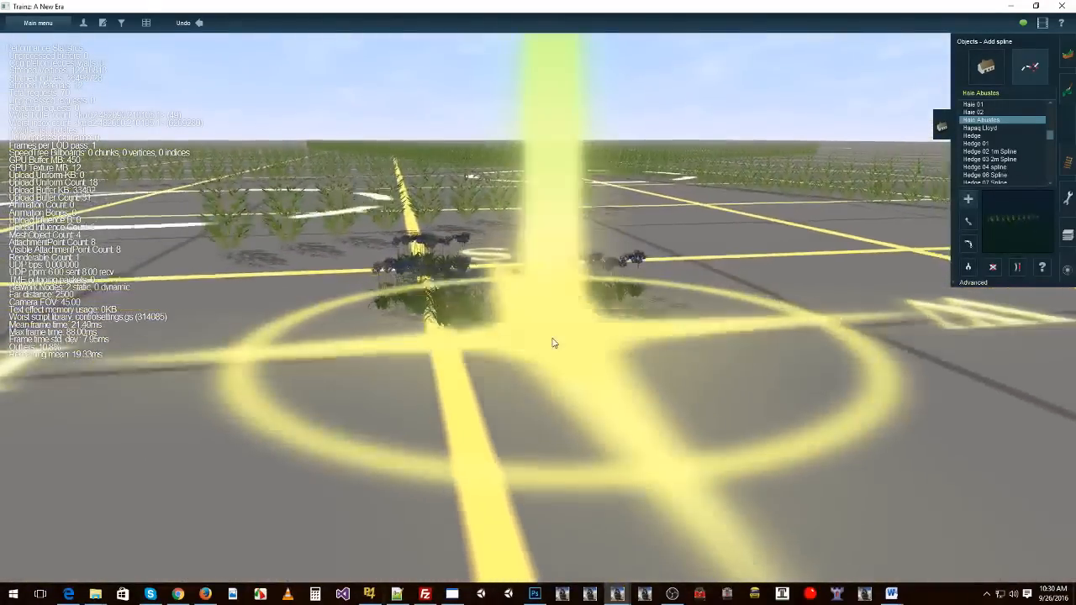
right_click(546, 269)
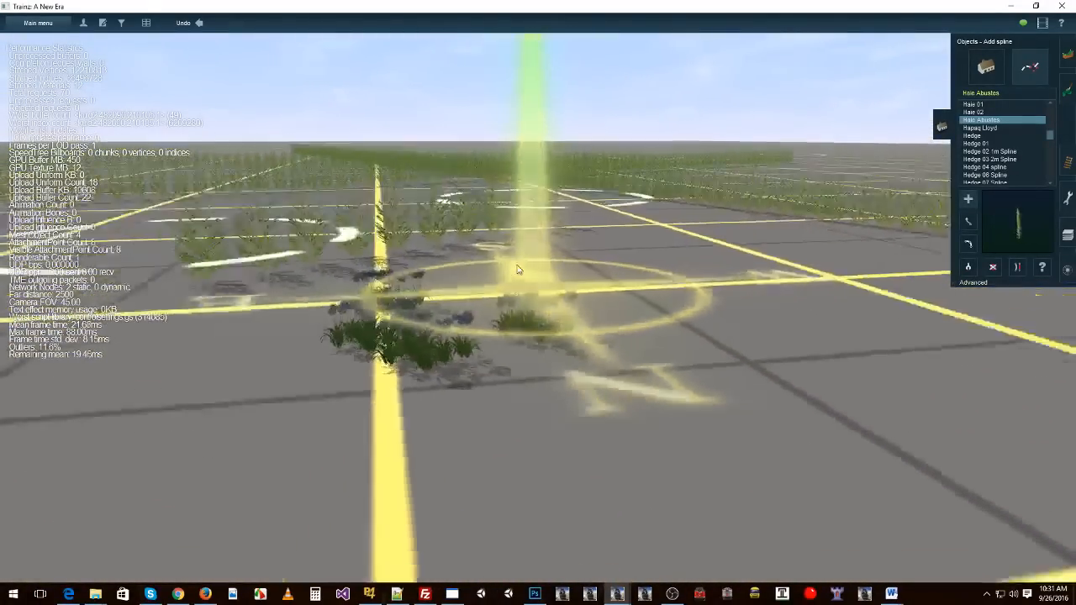
Step: Compare the flower clumps with the short and long hedges from farther away, checking the worst buffer and index counts
scroll(513, 271, "down", 4)
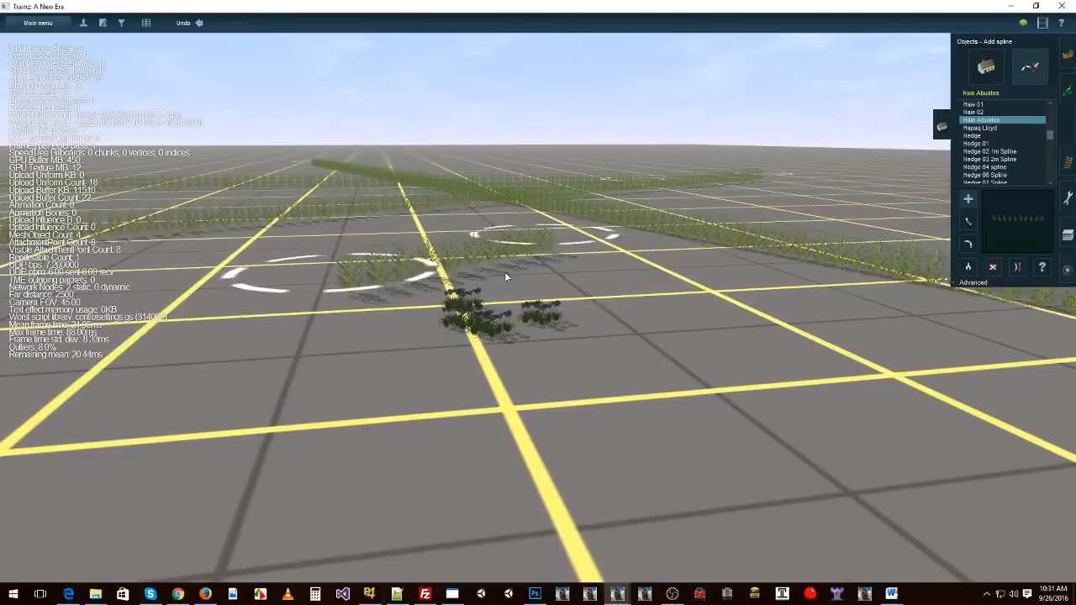
key("Right")
scroll(546, 288, "up", 2)
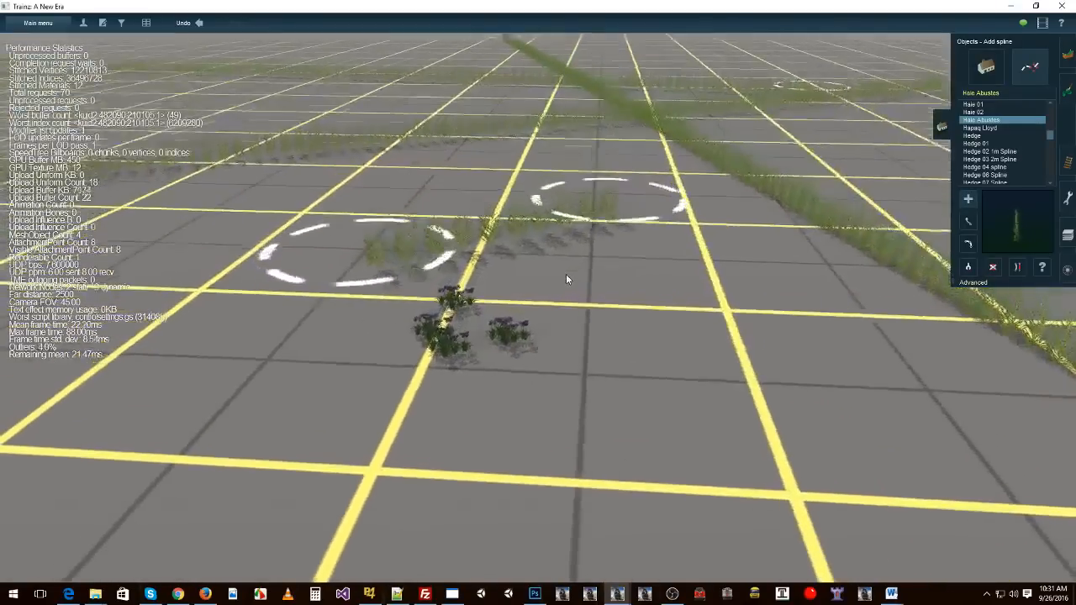
right_click(541, 281)
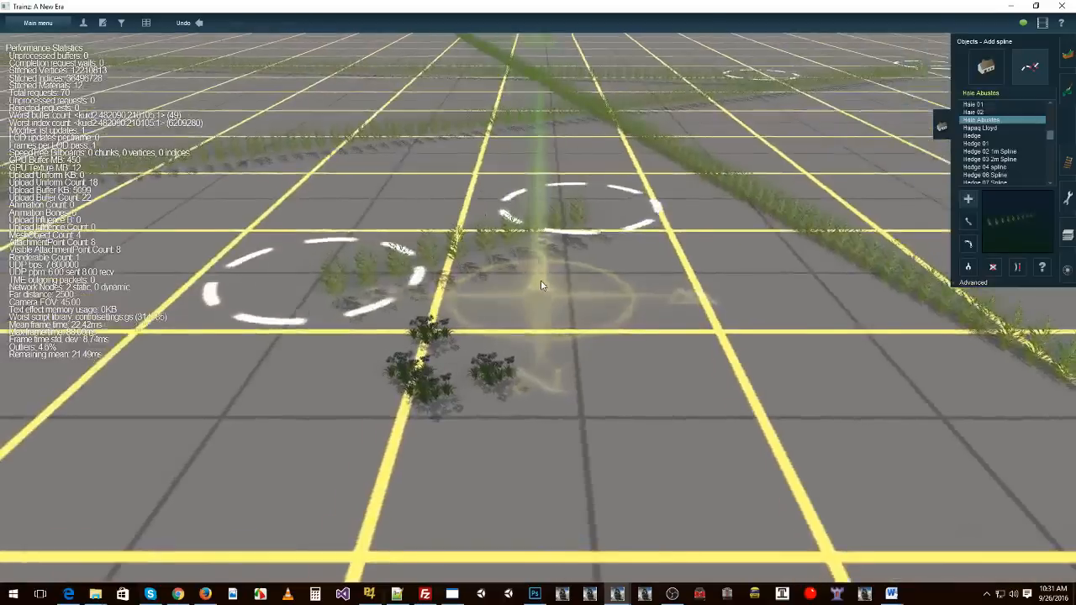
key("Right")
scroll(541, 282, "down", 3)
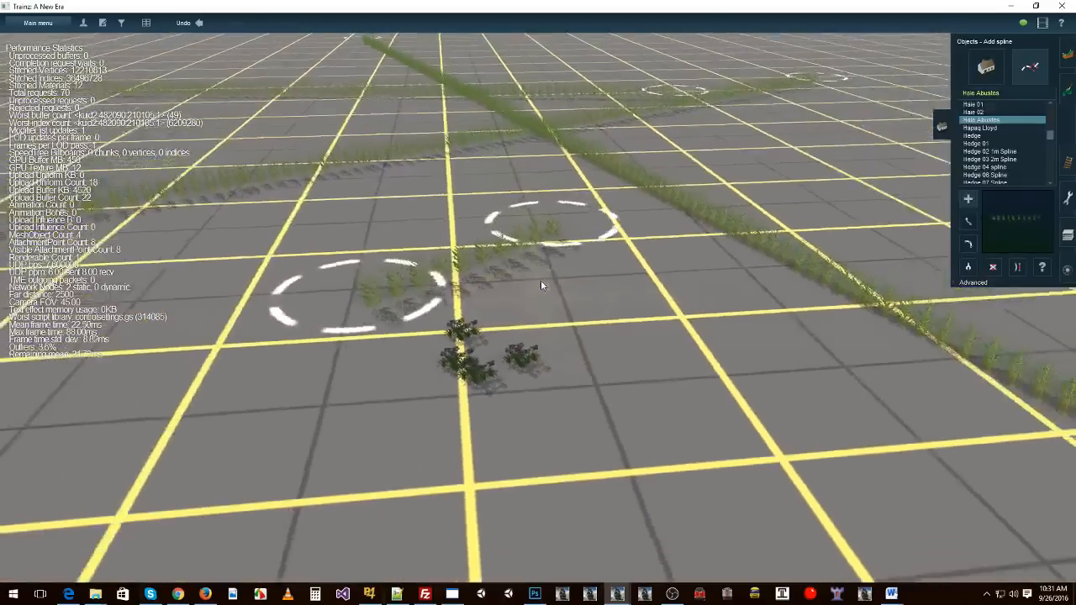
key("Down")
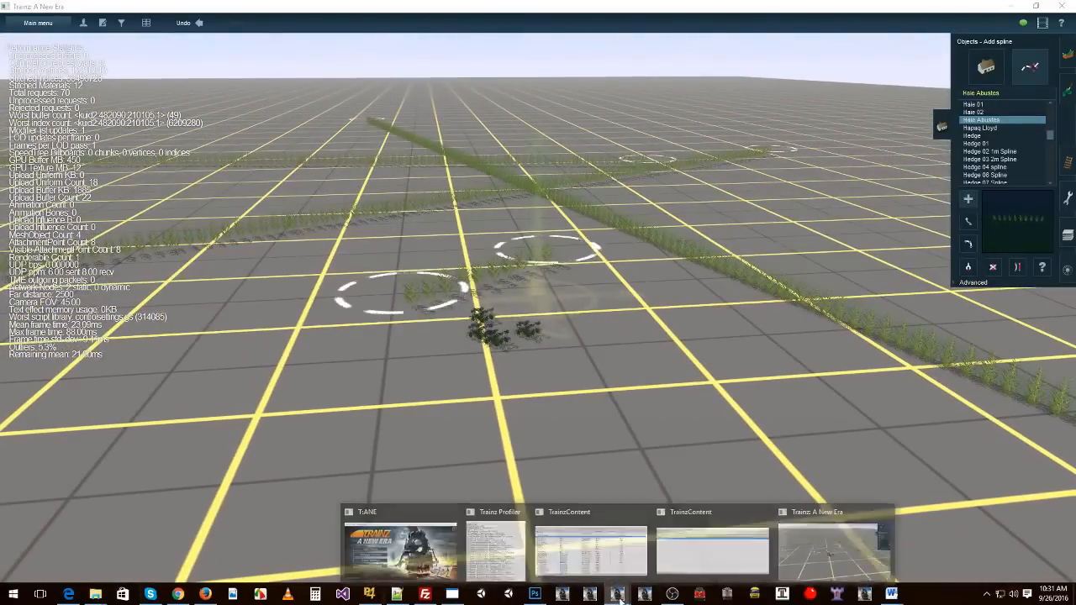
right_click(707, 384)
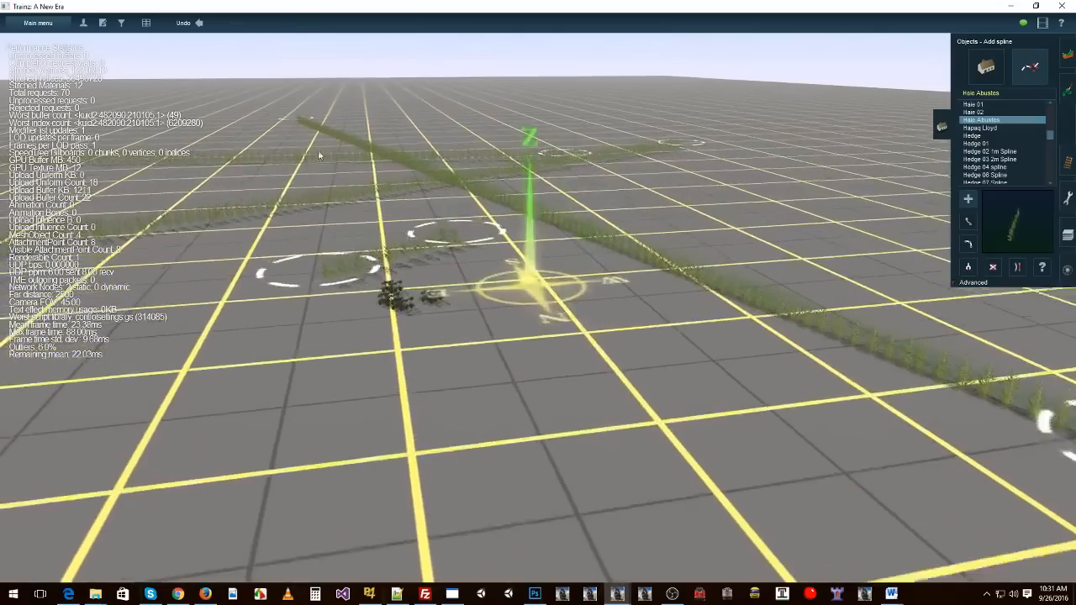
key("Left")
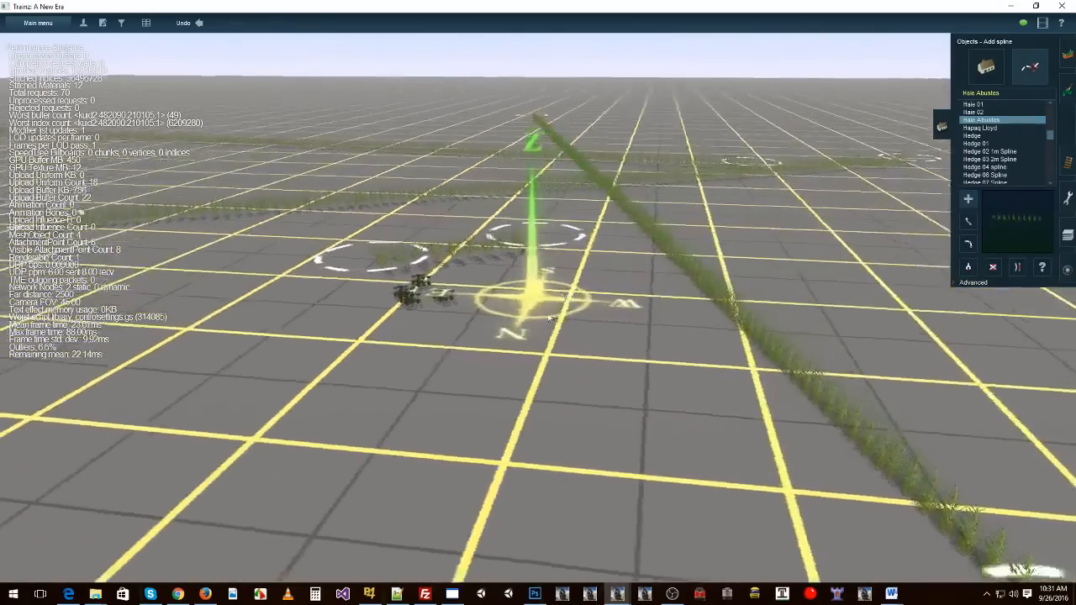
right_click(467, 285)
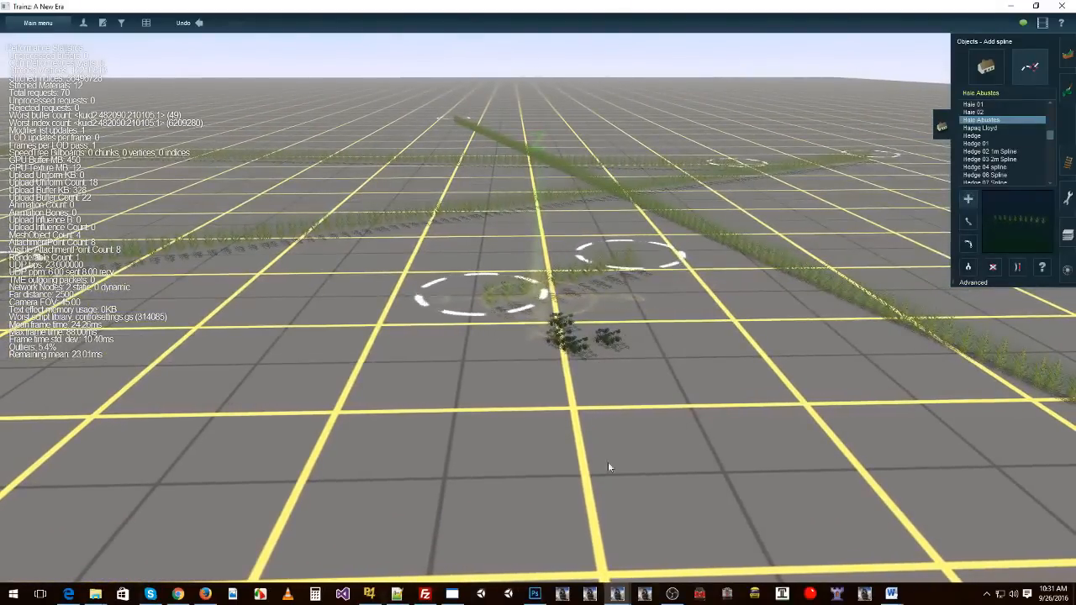
right_click(600, 328)
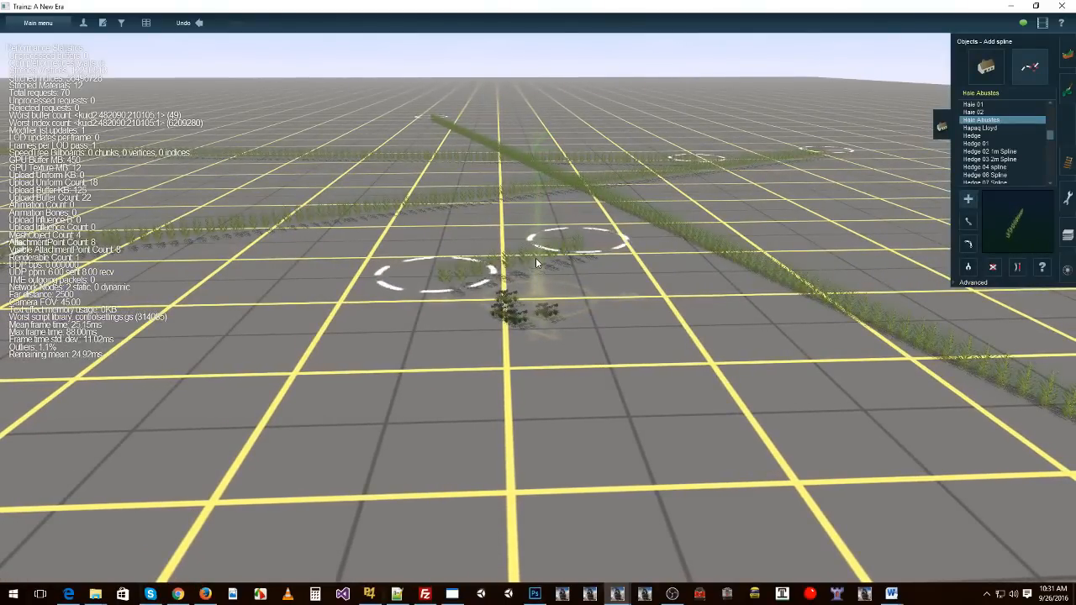
right_click(535, 257)
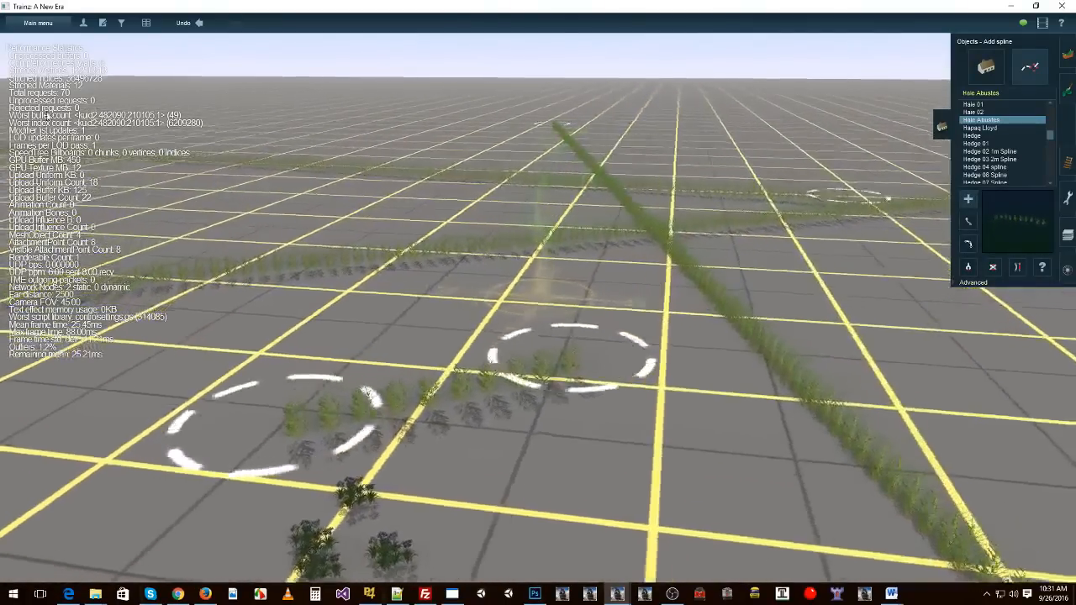
mouse_move(156, 211)
right_mouse_down()
mouse_move(334, 338)
mouse_move(562, 380)
mouse_move(807, 315)
mouse_move(540, 277)
mouse_move(408, 389)
mouse_move(496, 363)
right_mouse_up()
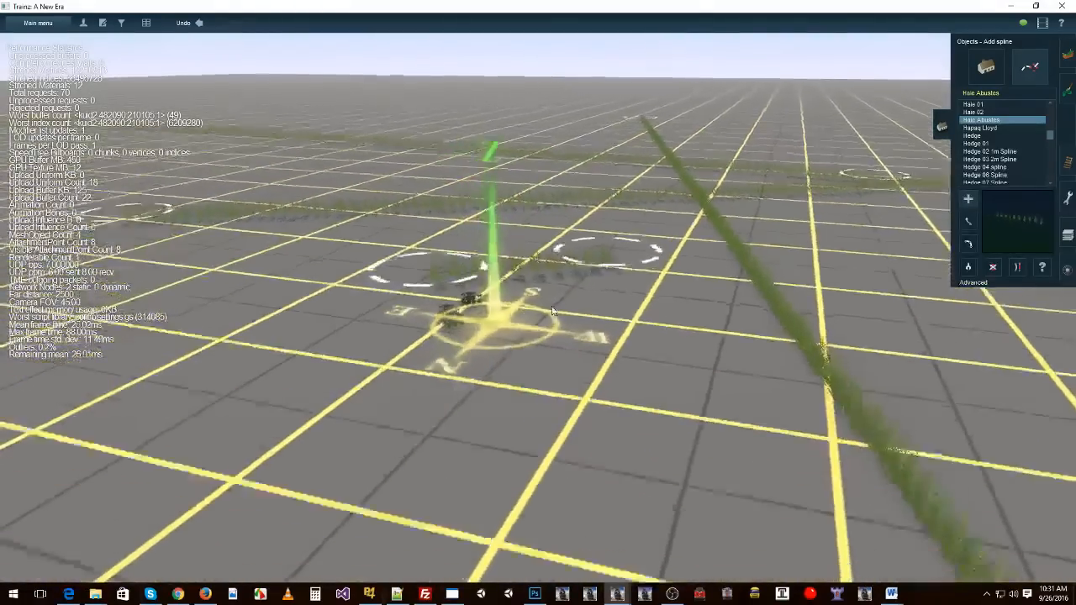
Step: Turn off the performance statistics display for Surveyor in the general settings
left_click(38, 25)
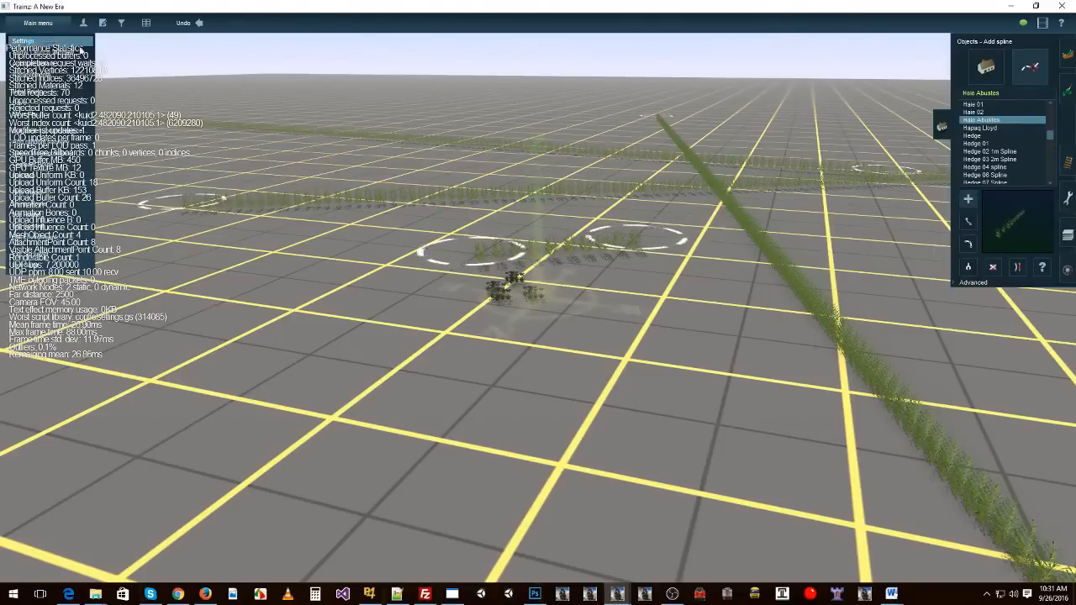
left_click(76, 40)
left_click(375, 224)
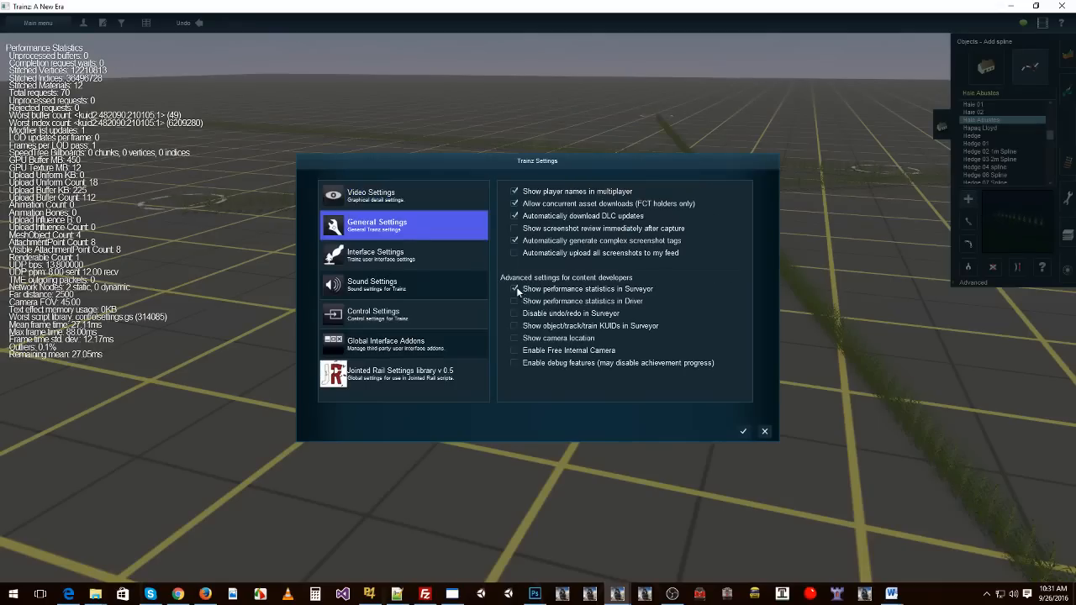
left_click(743, 433)
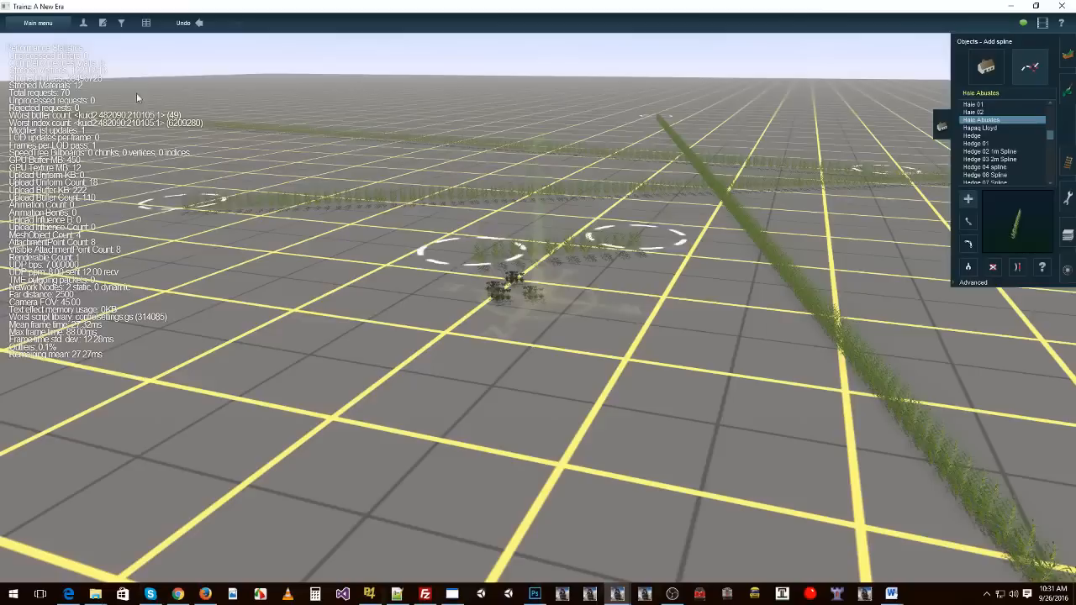
Step: Open the bulk asset update/replace tool, add Haie Abustes as the asset to update, and select the Hedge 01 spline
left_click(33, 25)
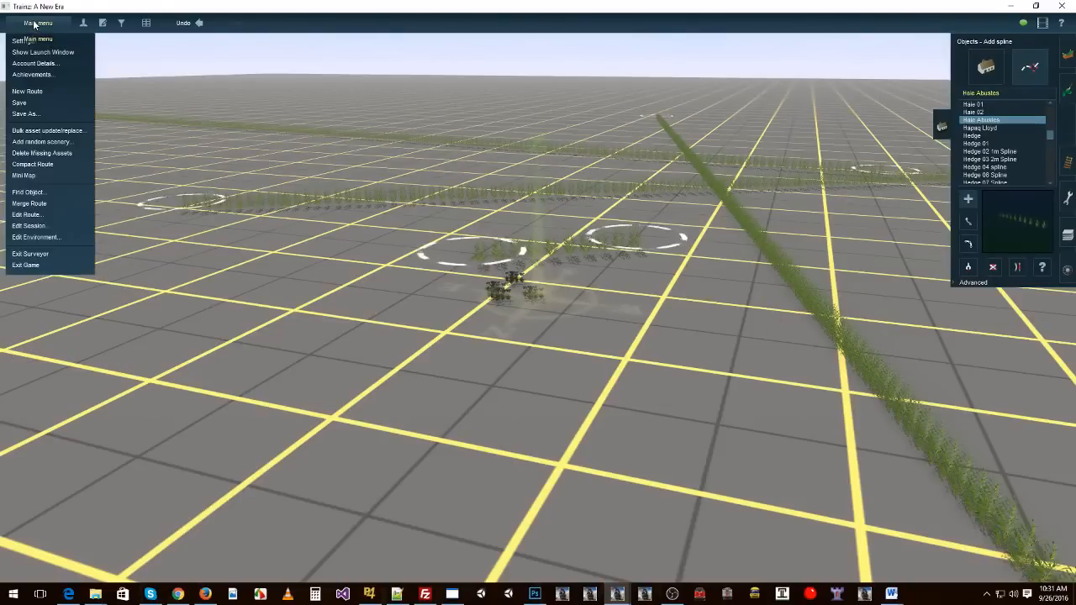
left_click(51, 132)
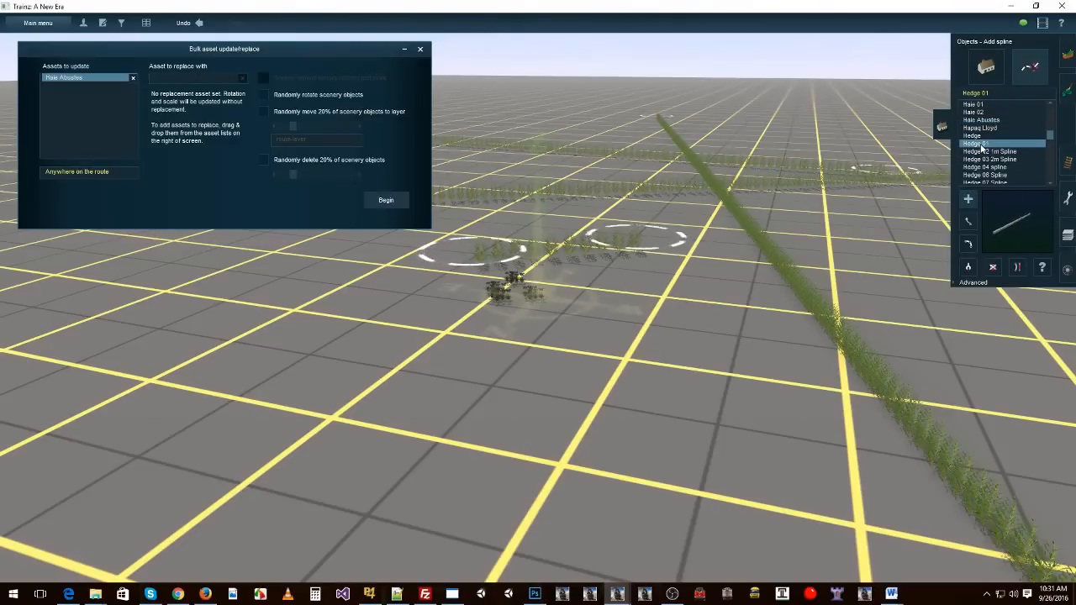
Step: Switch to TrainzContent, filter to installed assets and search for "hedge 01"
mouse_move(614, 596)
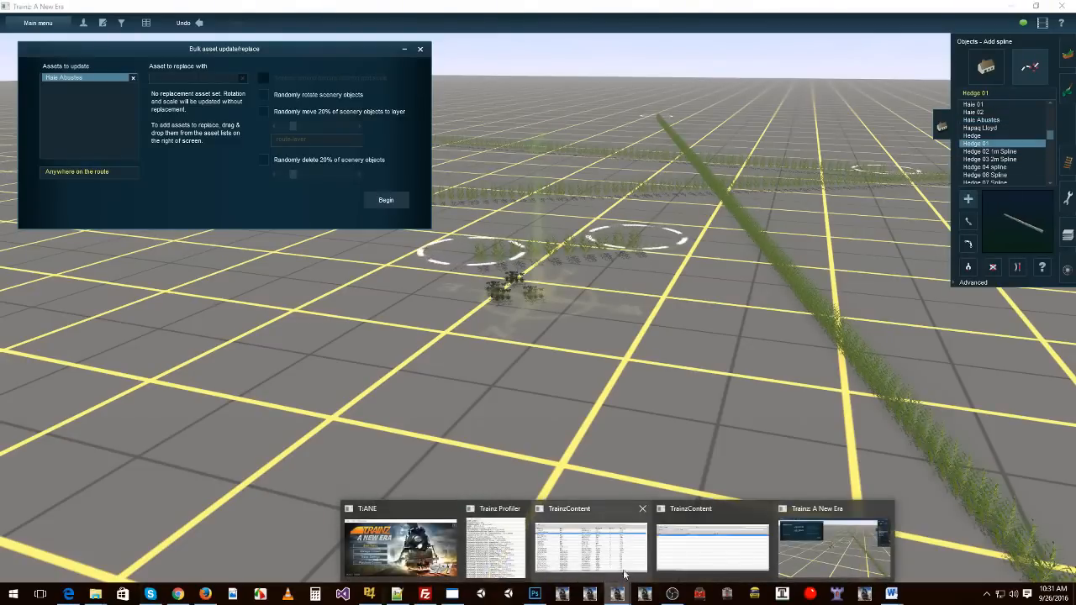
mouse_move(605, 551)
left_click(712, 547)
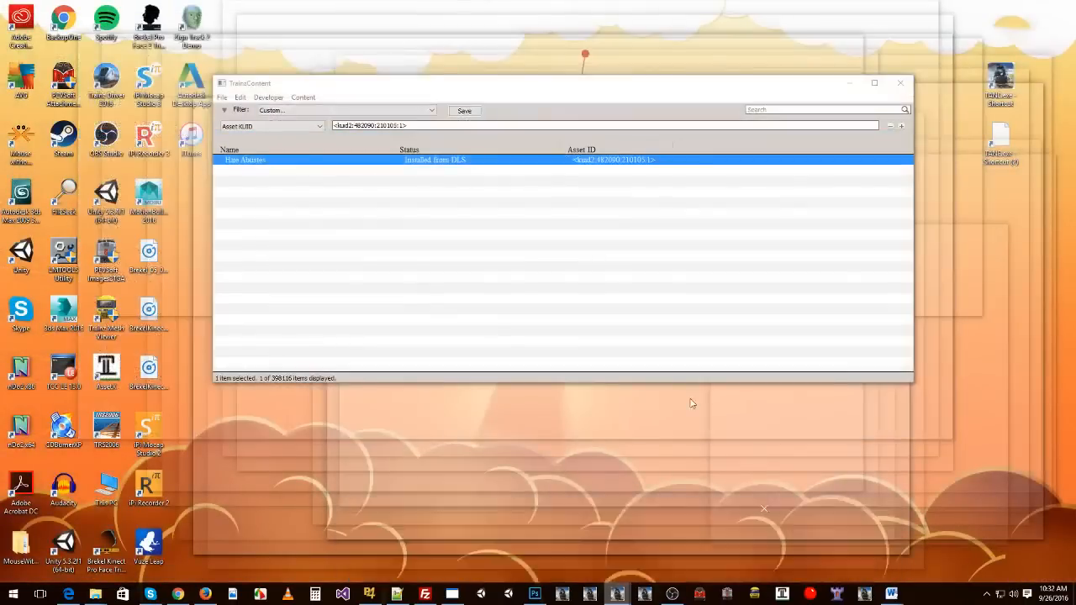
left_click(352, 111)
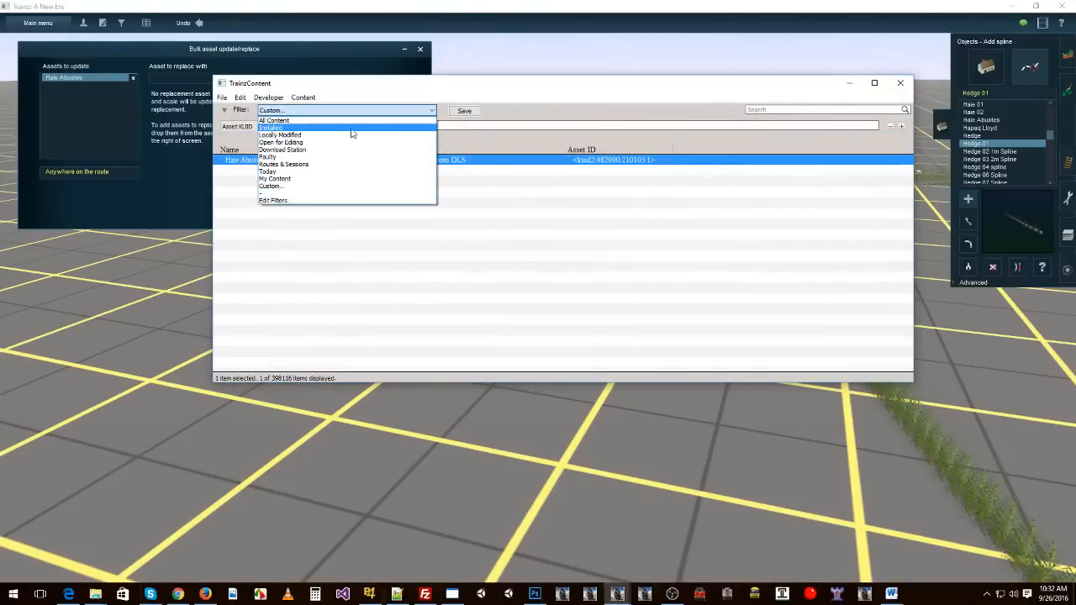
left_click(351, 129)
left_click(766, 109)
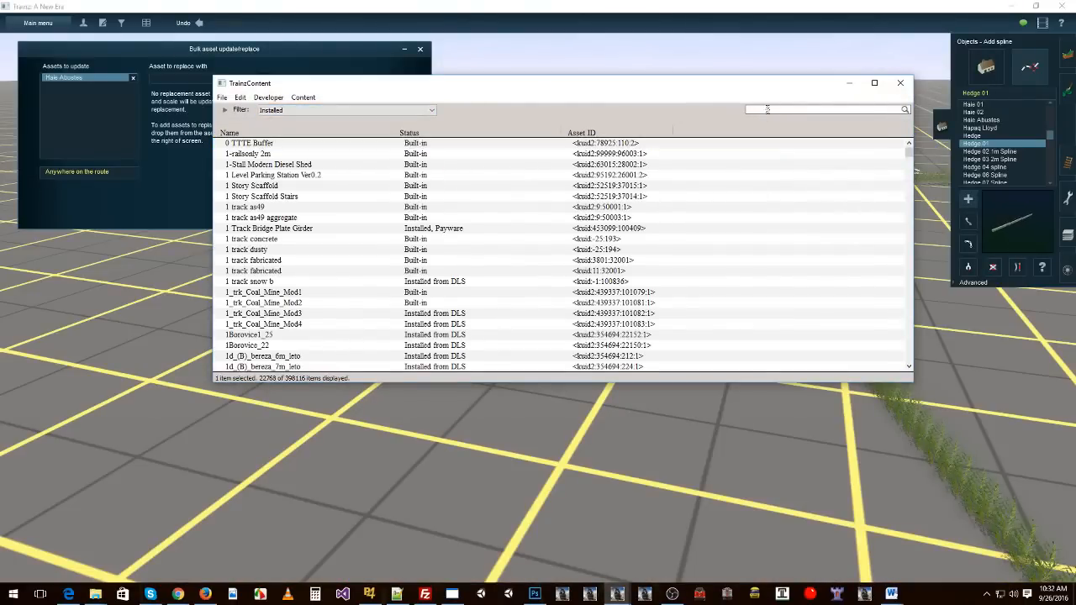
type("hedge 01")
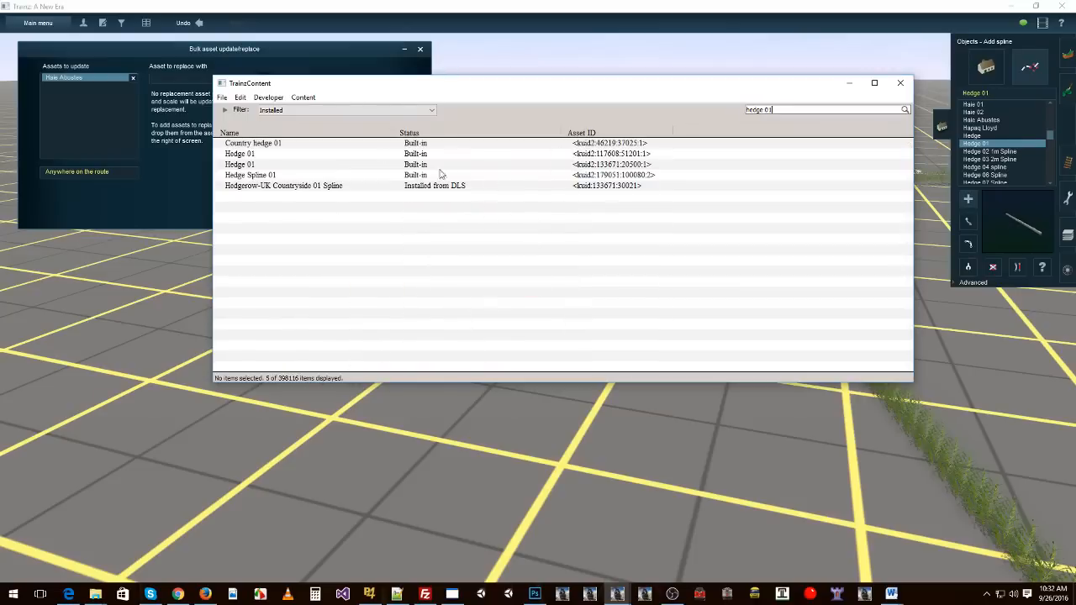
Step: Preview the Hedge 01 asset with ID kuid2:117608:51201:1 and inspect its mesh and counts from several angles
right_click(292, 155)
left_click(349, 413)
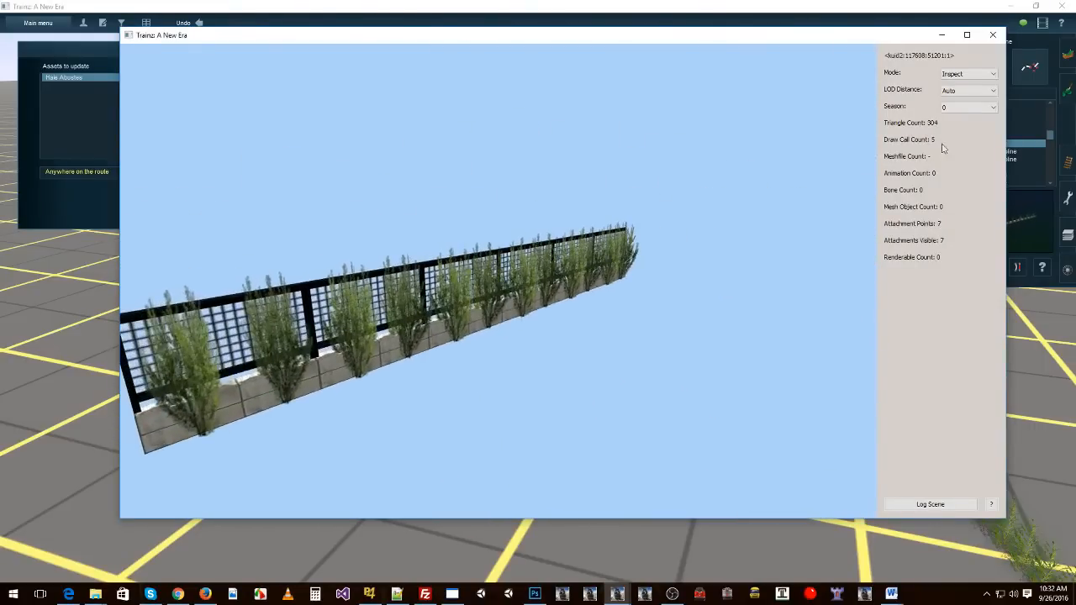
scroll(469, 314, "down", 3)
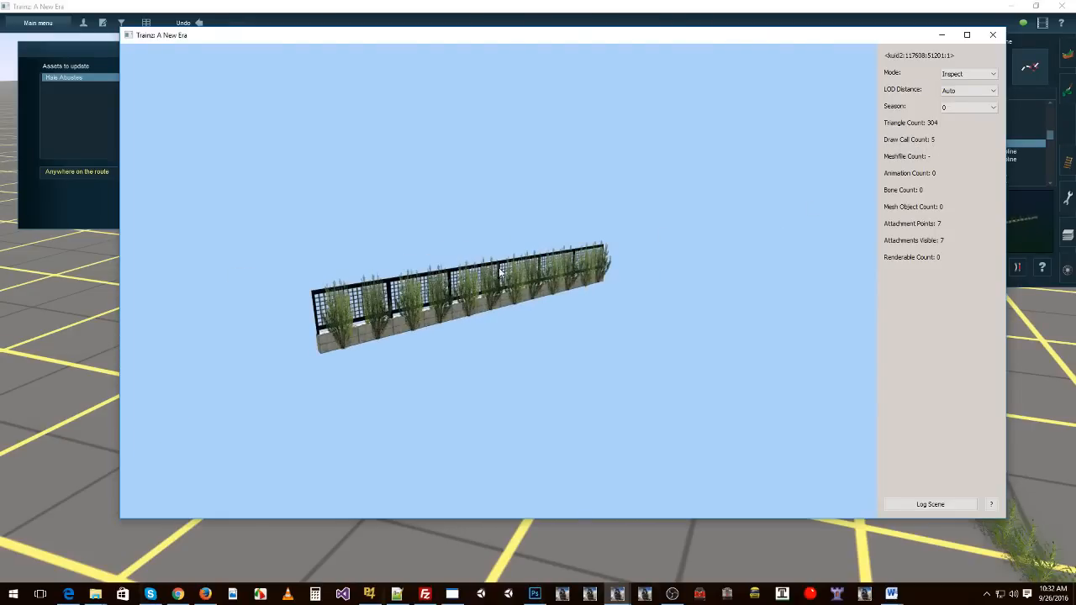
right_click_drag(500, 271, 427, 262)
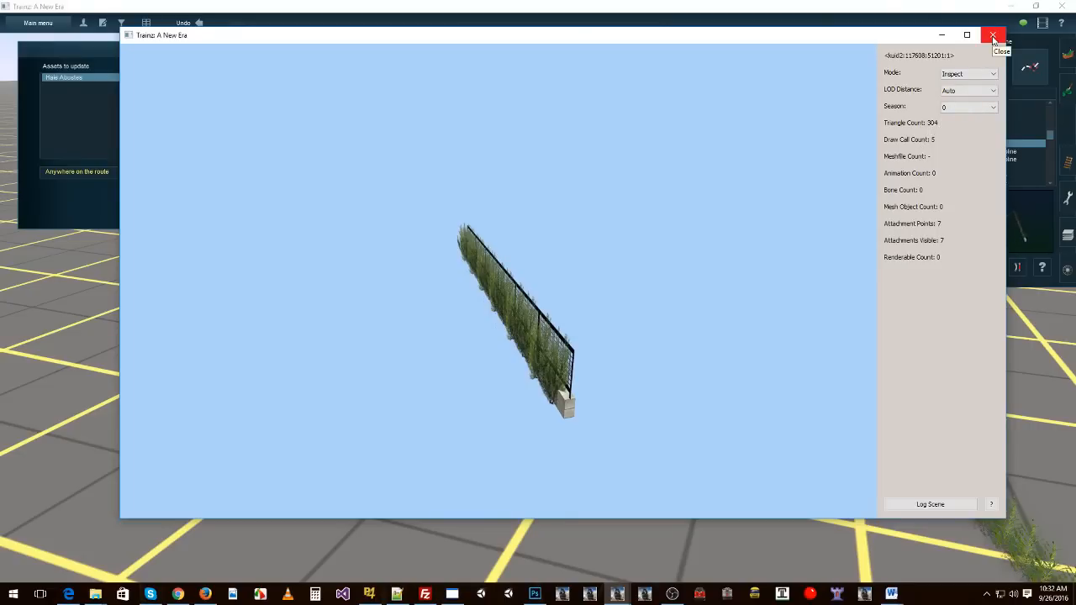
Step: Close the asset preview and bulk-replace Haie Abustes with Hedge 01 anywhere on the route
left_click(993, 36)
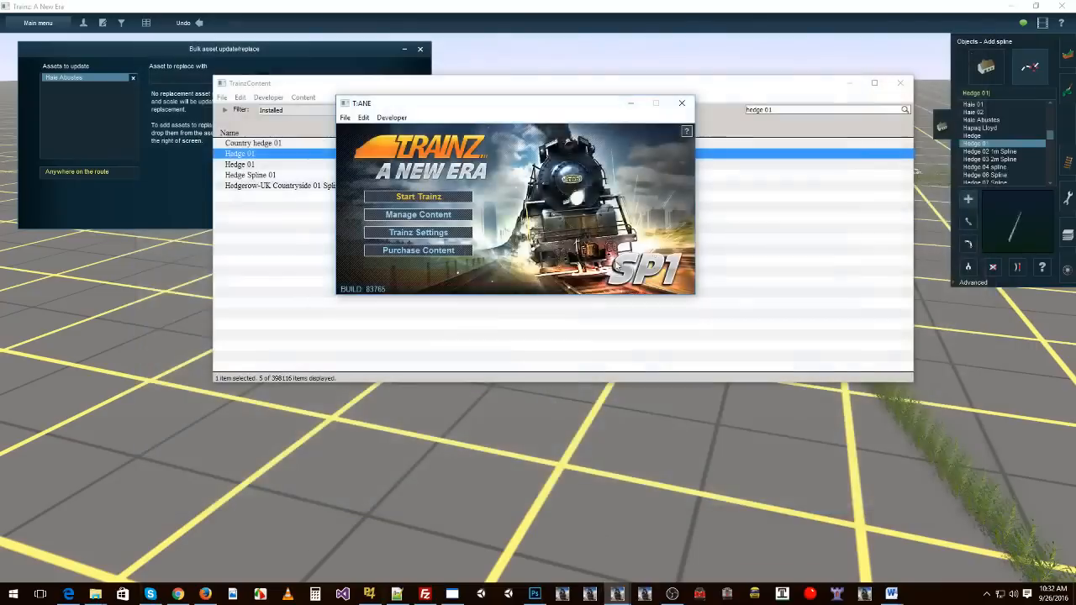
left_click(709, 9)
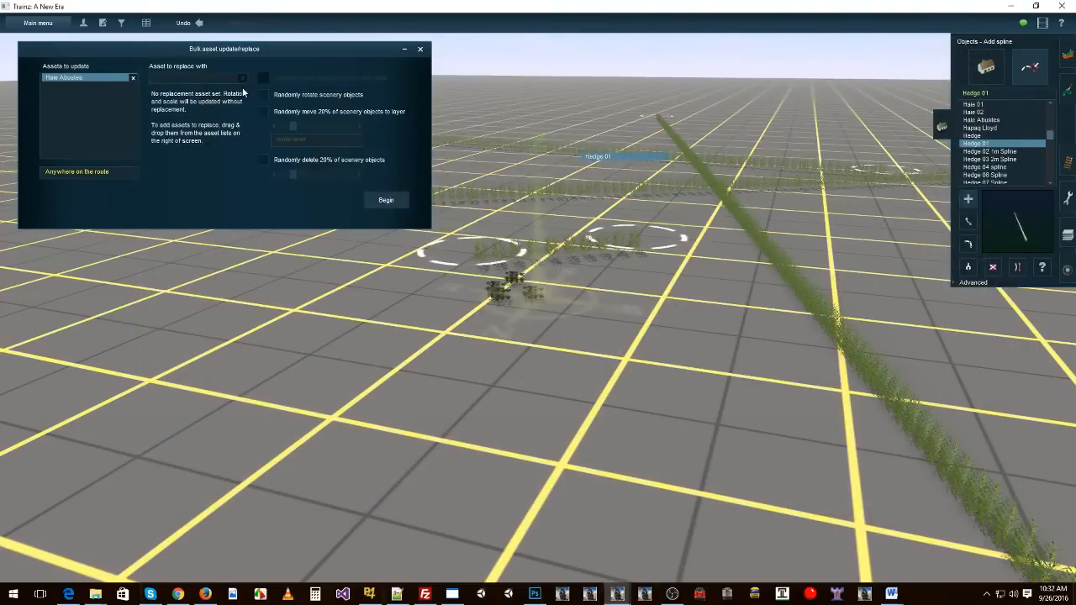
left_click_drag(197, 79, 189, 74)
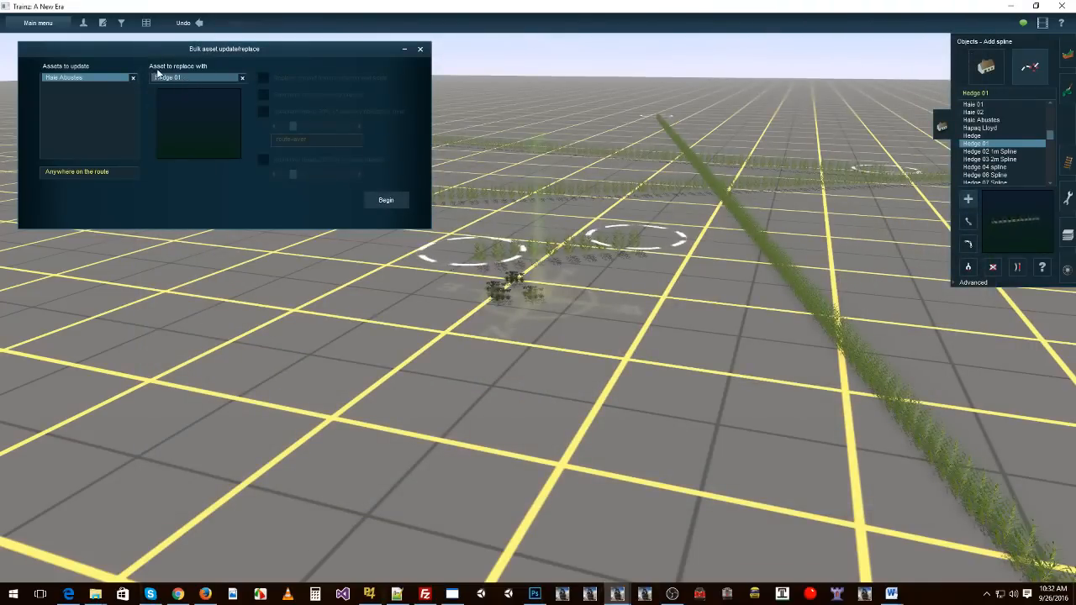
Step: Inspect the replaced hedge splines and the nearby flower clumps from several angles and distances
right_click(685, 203)
mouse_move(684, 203)
right_mouse_down()
mouse_move(578, 317)
mouse_move(680, 287)
mouse_move(638, 296)
mouse_move(601, 330)
mouse_move(473, 322)
mouse_move(629, 284)
mouse_move(390, 385)
mouse_move(511, 348)
mouse_move(619, 244)
mouse_move(642, 289)
mouse_move(728, 322)
mouse_move(839, 302)
mouse_move(721, 336)
mouse_move(587, 343)
mouse_move(658, 323)
mouse_move(648, 300)
mouse_move(508, 293)
mouse_move(527, 358)
mouse_move(491, 361)
mouse_move(508, 437)
mouse_move(395, 404)
mouse_move(389, 394)
mouse_move(519, 260)
mouse_move(543, 265)
mouse_move(532, 272)
right_mouse_up()
right_click(471, 322)
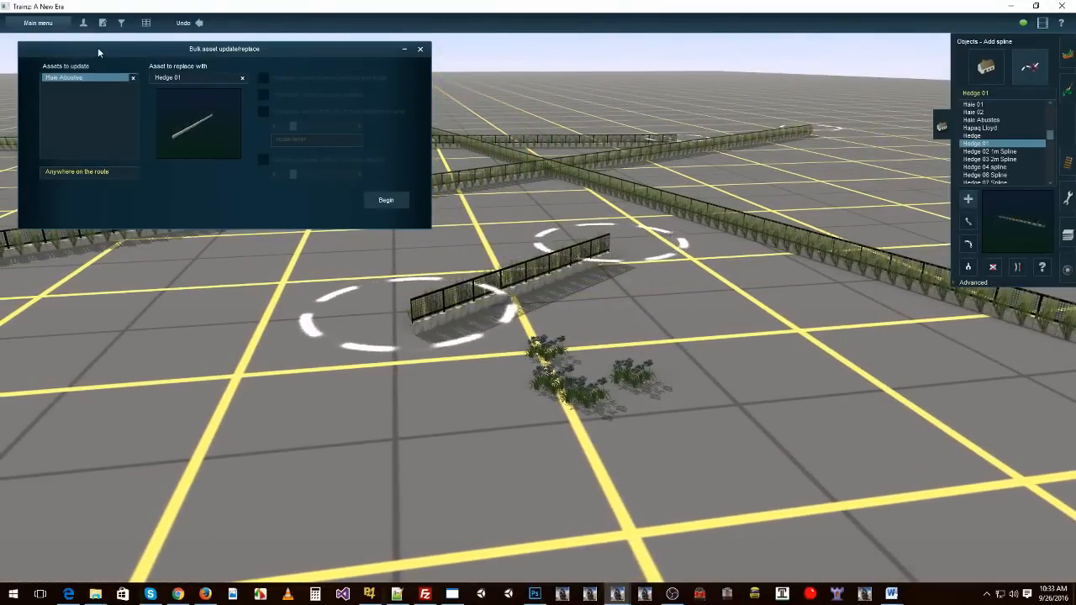
left_click_drag(98, 47, 179, 62)
mouse_move(672, 249)
right_mouse_down()
mouse_move(627, 253)
mouse_move(576, 299)
mouse_move(551, 306)
right_mouse_up()
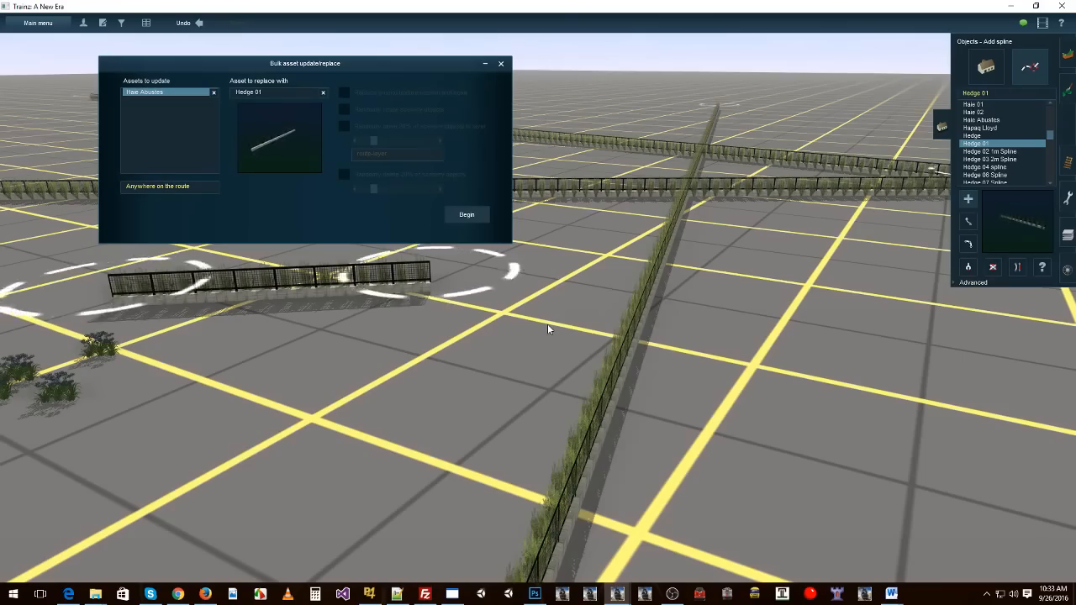
mouse_move(548, 324)
right_mouse_down()
mouse_move(671, 270)
mouse_move(689, 292)
mouse_move(664, 336)
mouse_move(606, 363)
mouse_move(466, 341)
right_mouse_up()
right_click_drag(388, 318, 538, 291)
right_click(538, 291)
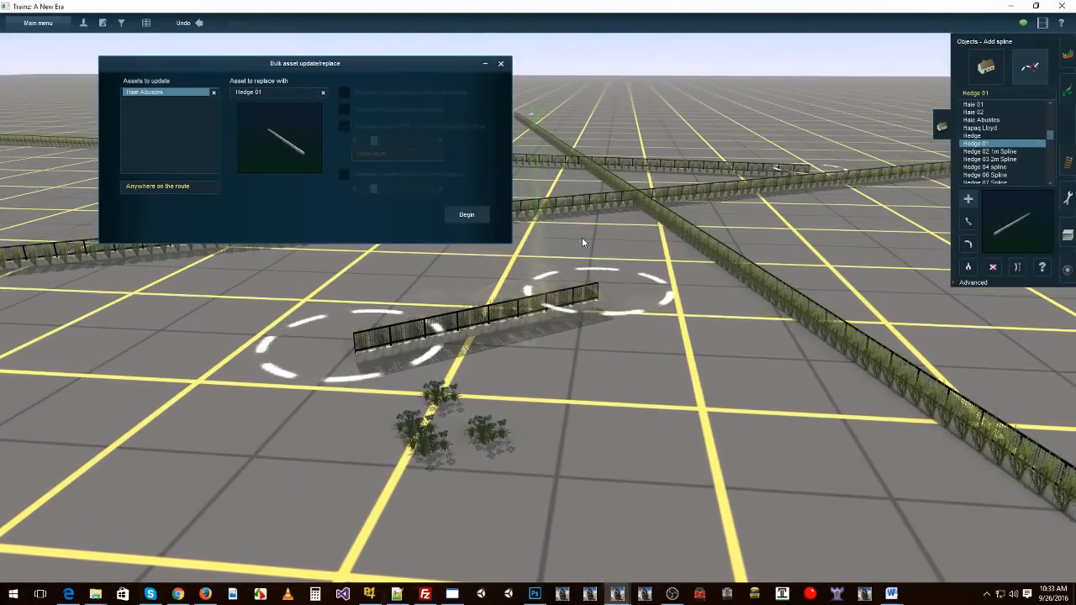
right_click(466, 367)
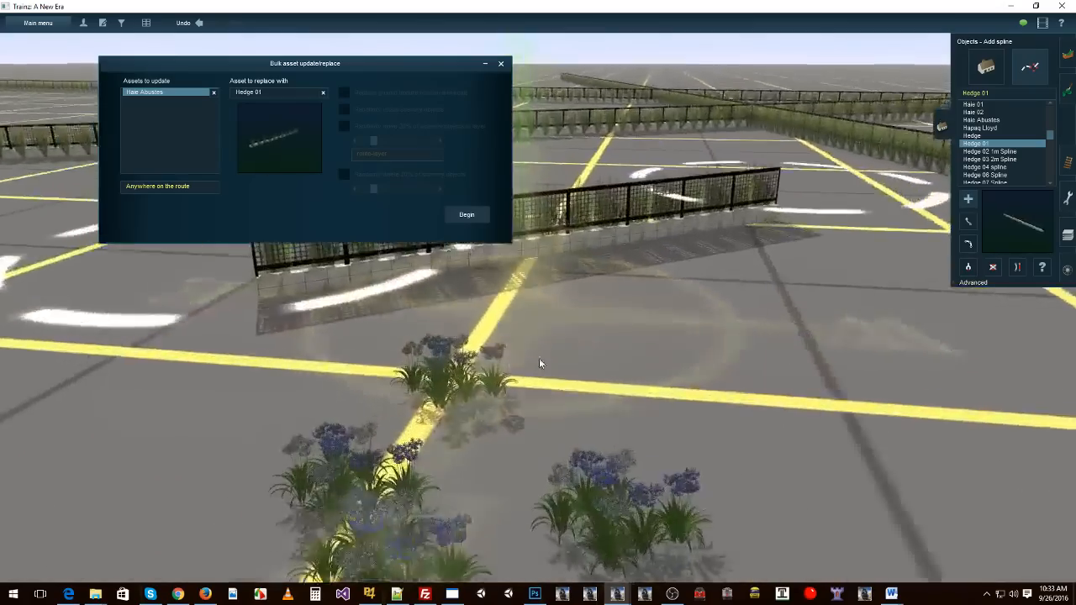
scroll(467, 396, "down", 5)
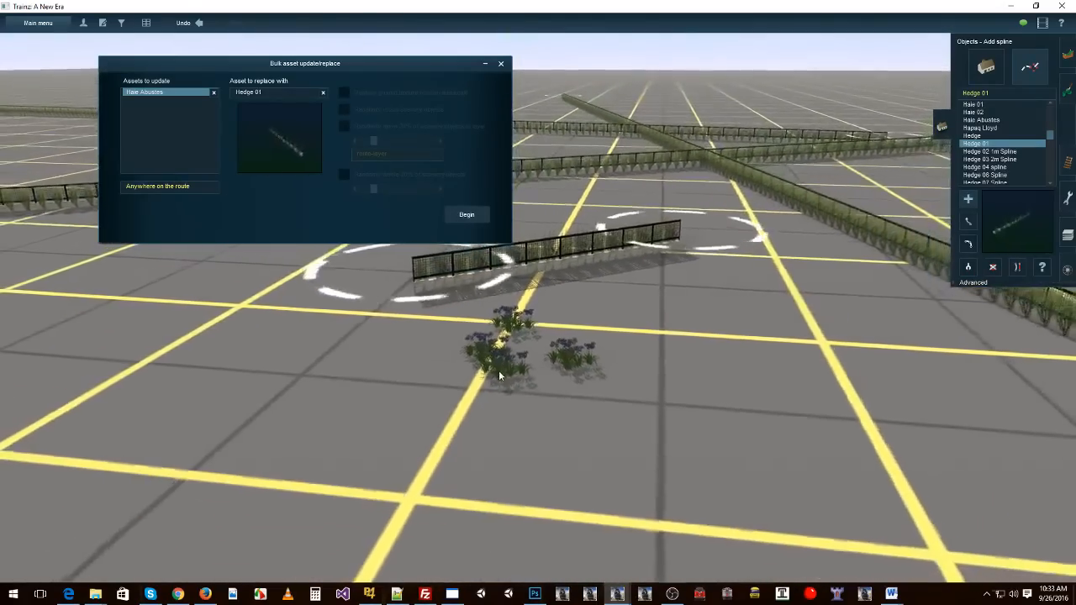
key("Left")
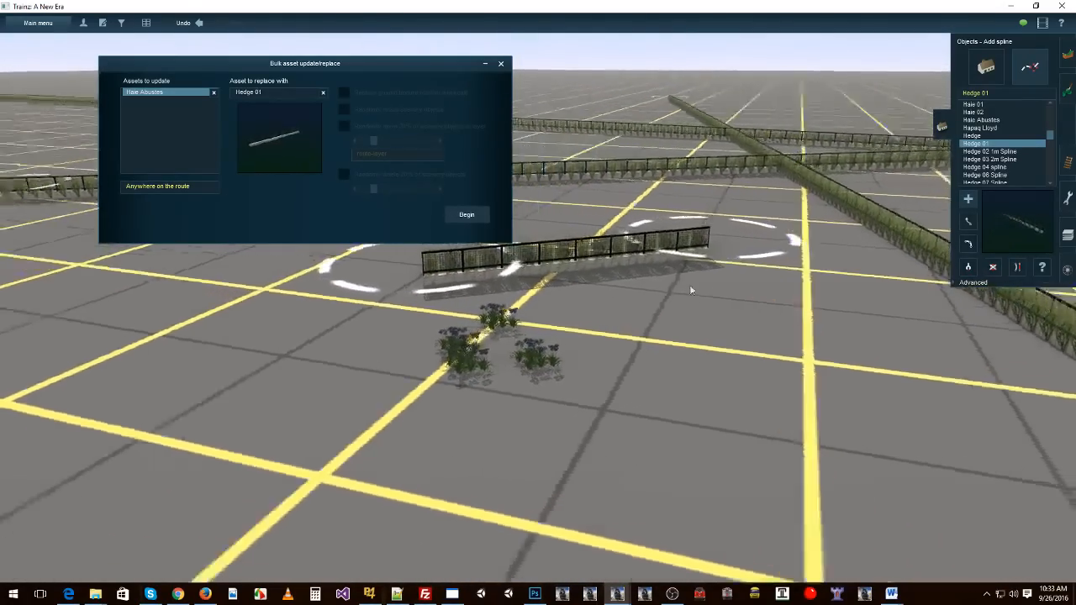
key("Right")
Step: Turn on the performance statistics display for Surveyor in the general settings
left_click(38, 23)
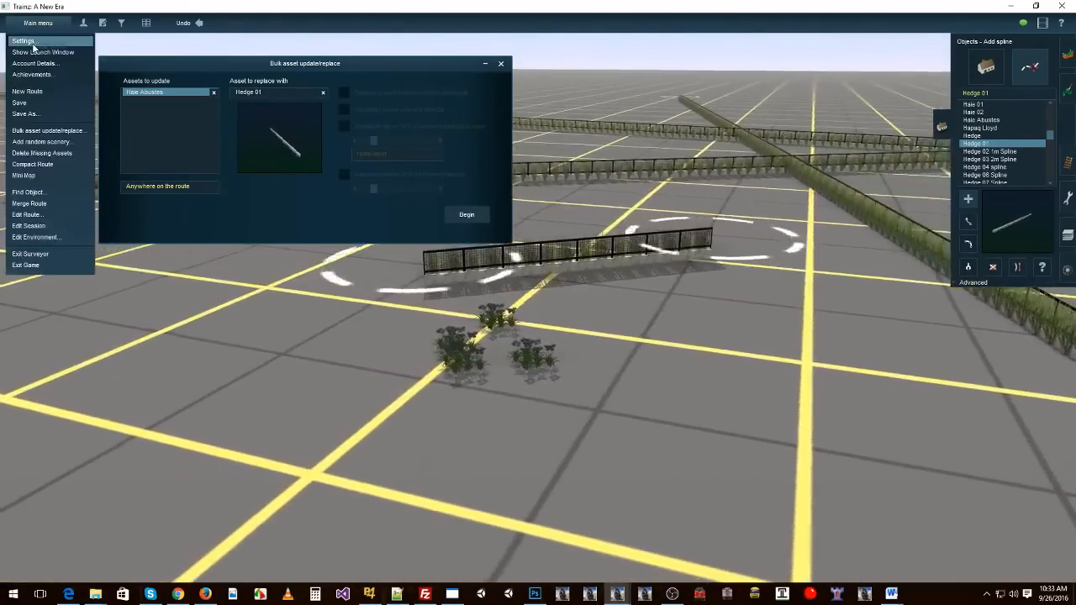
left_click(38, 40)
left_click(377, 224)
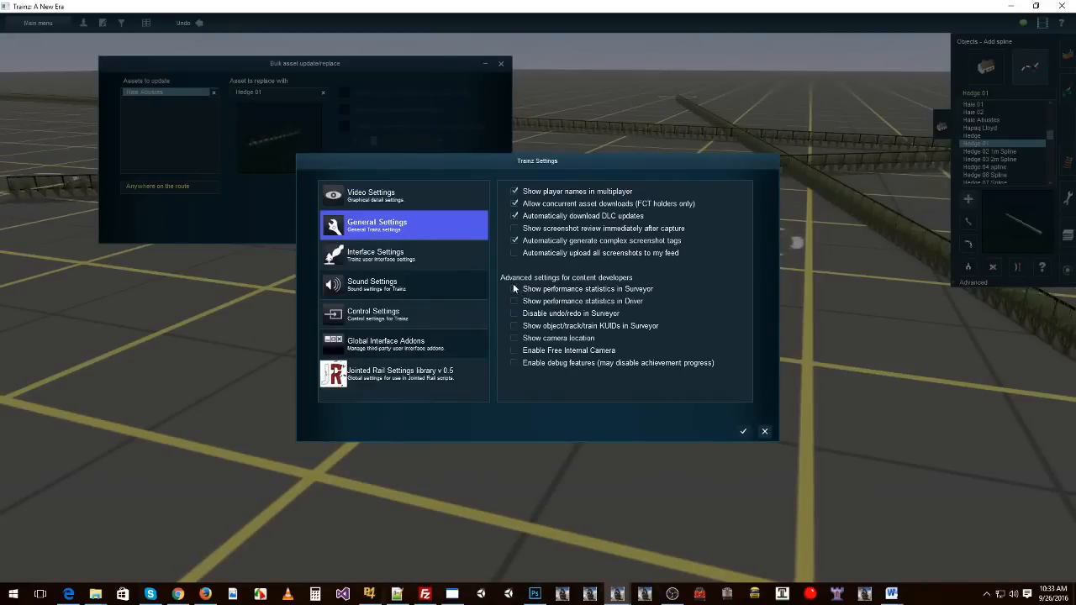
left_click(743, 431)
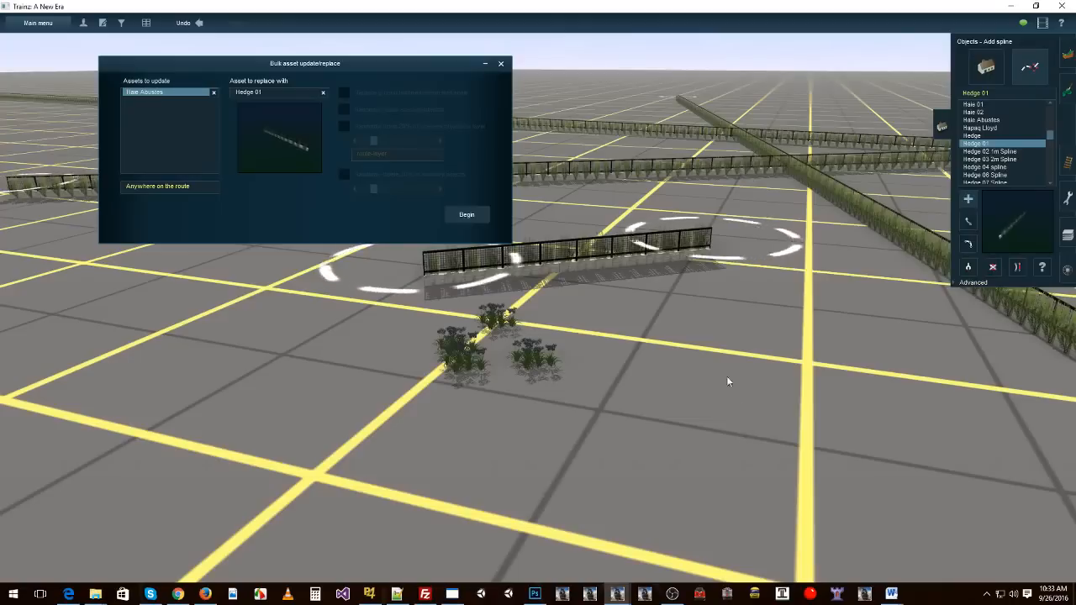
Step: Uncover the statistics read-out and close the bulk asset update/replace tool
scroll(592, 373, "up", 3)
right_click(600, 366)
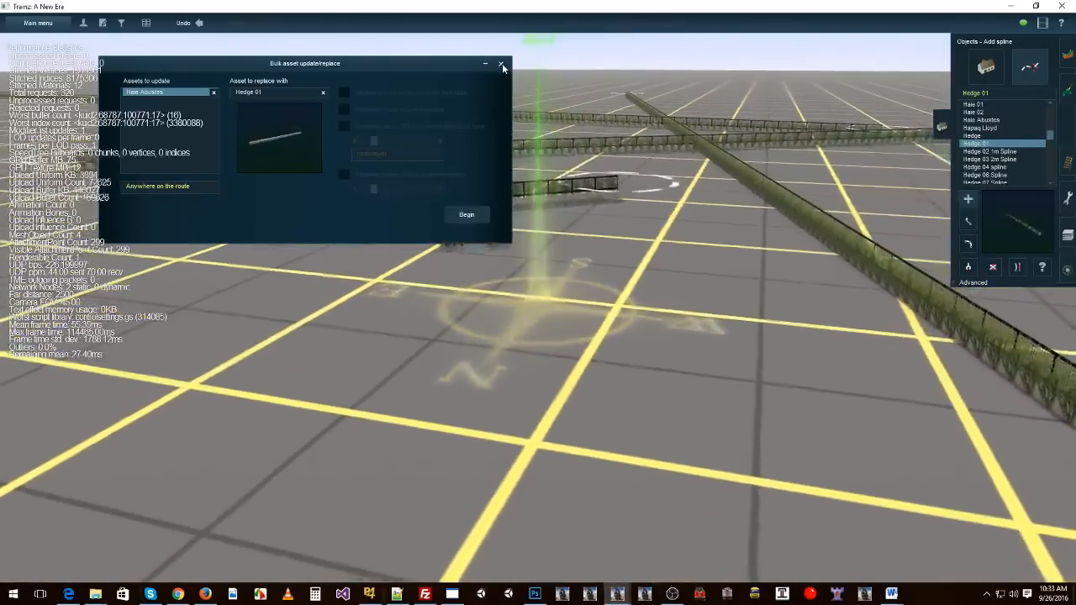
left_click_drag(396, 65, 541, 172)
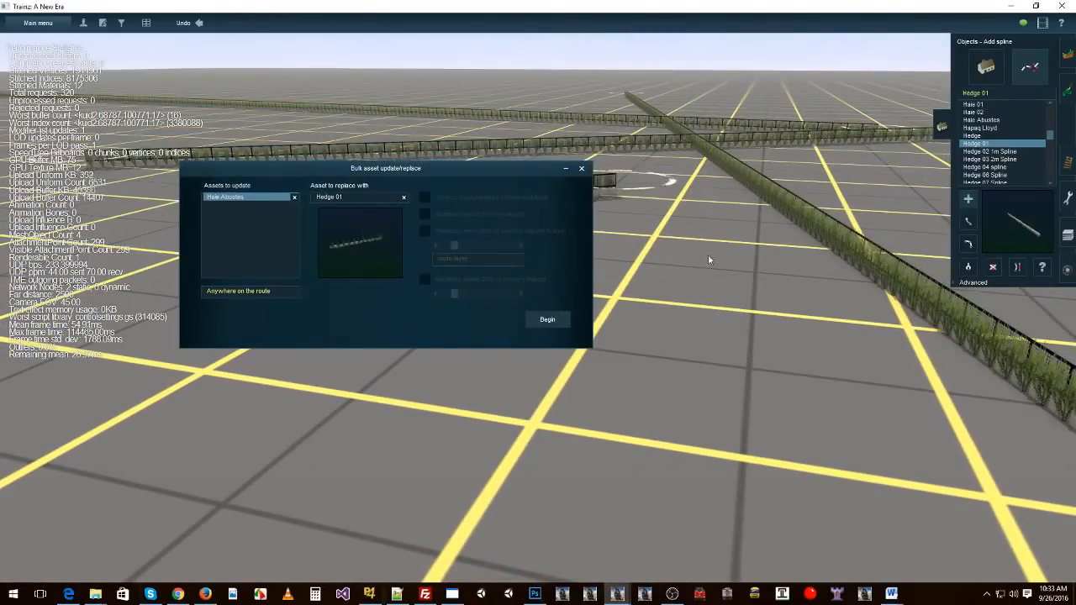
right_click(709, 257)
left_click(581, 169)
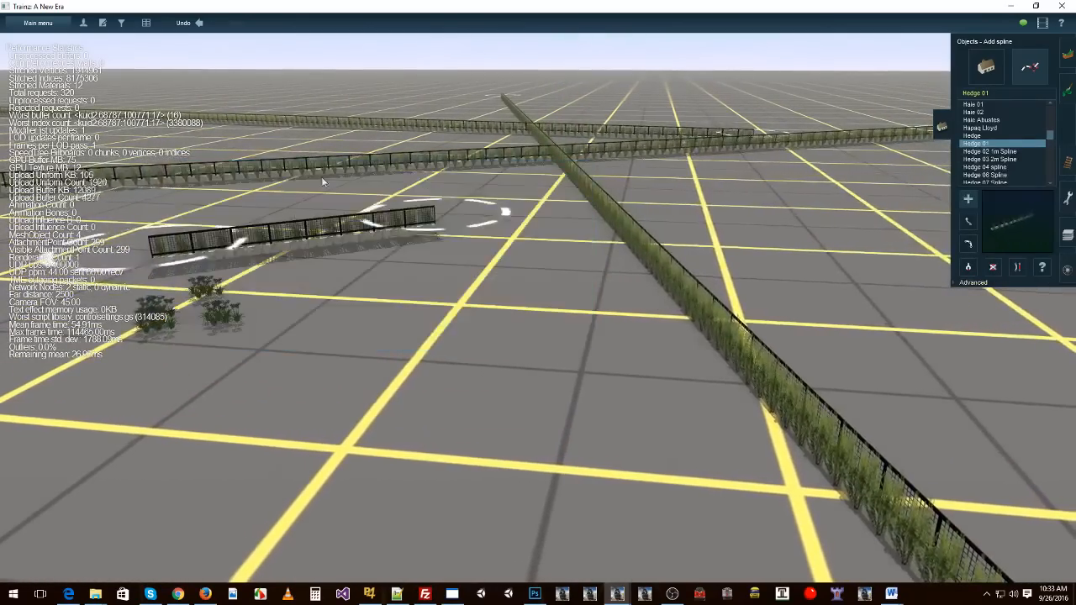
Step: Compare the worst buffer and worst index counts far from and close to the flower clumps
right_click(256, 326)
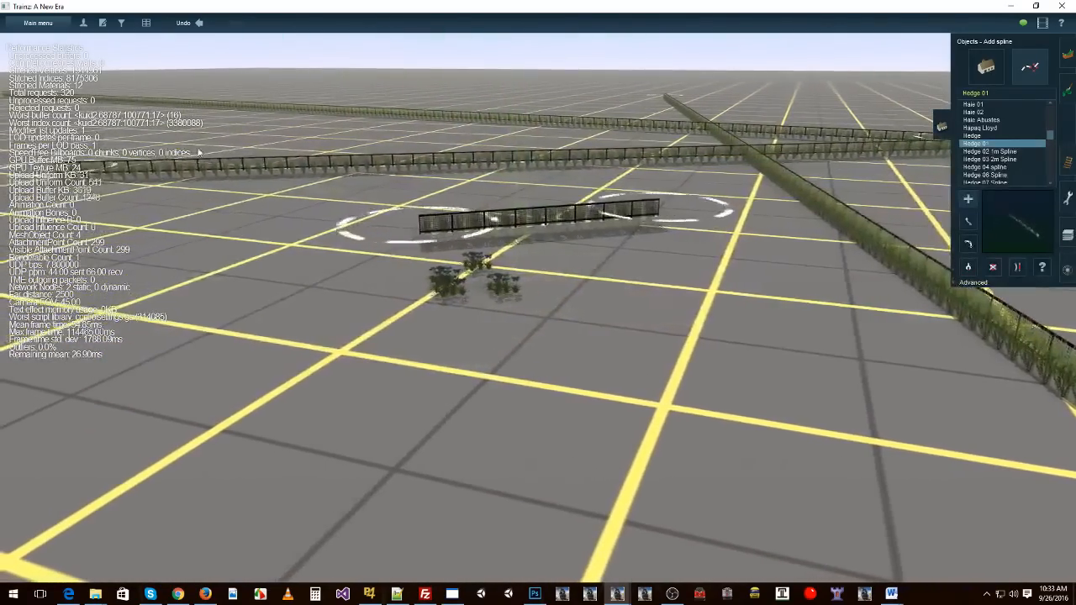
right_click(524, 373)
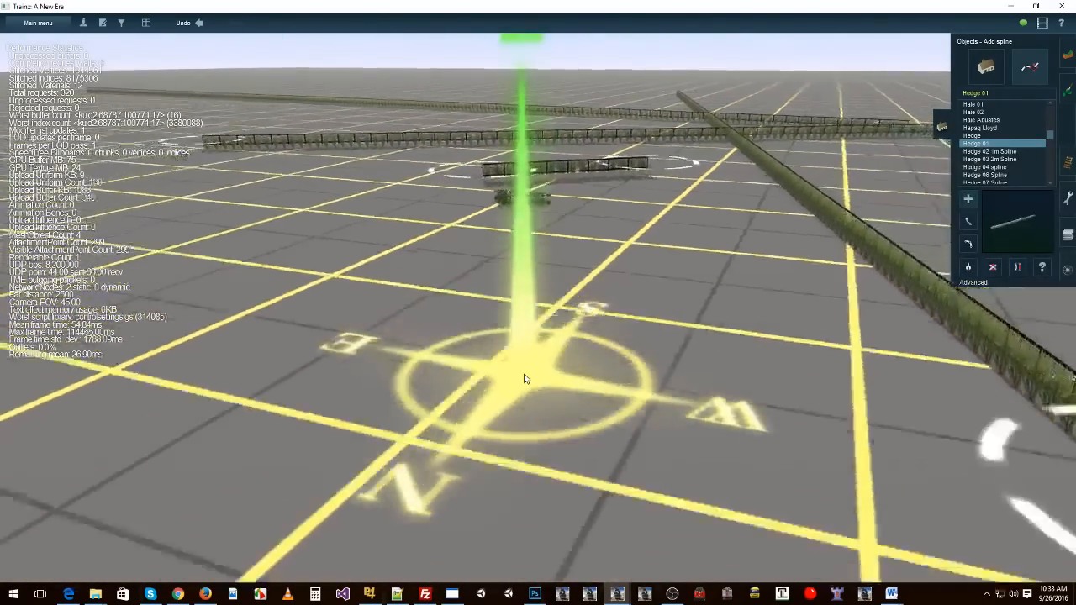
right_click_drag(524, 374, 553, 381)
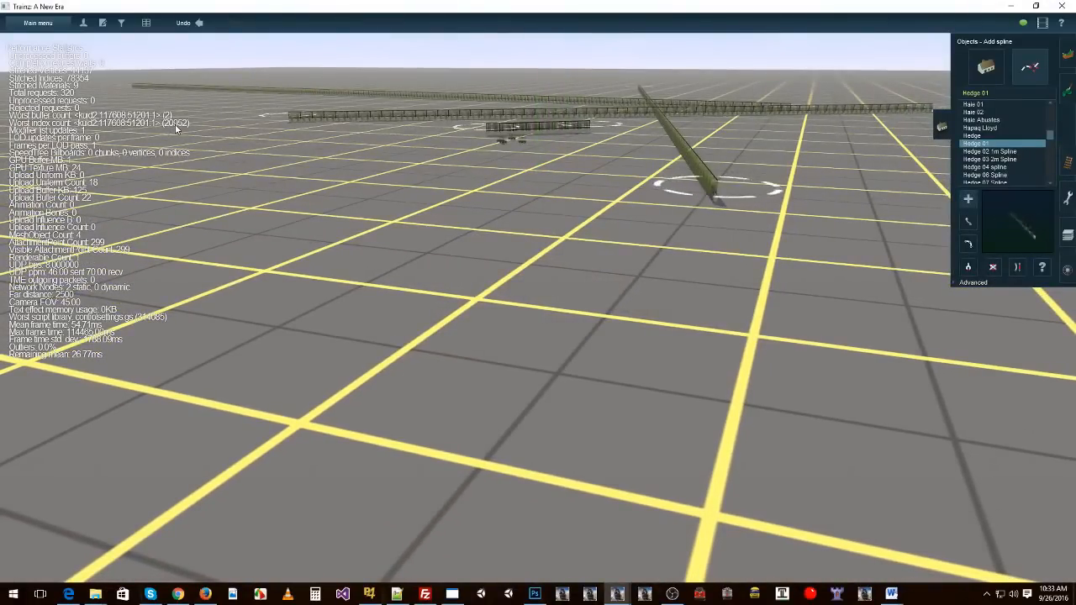
right_click(684, 164)
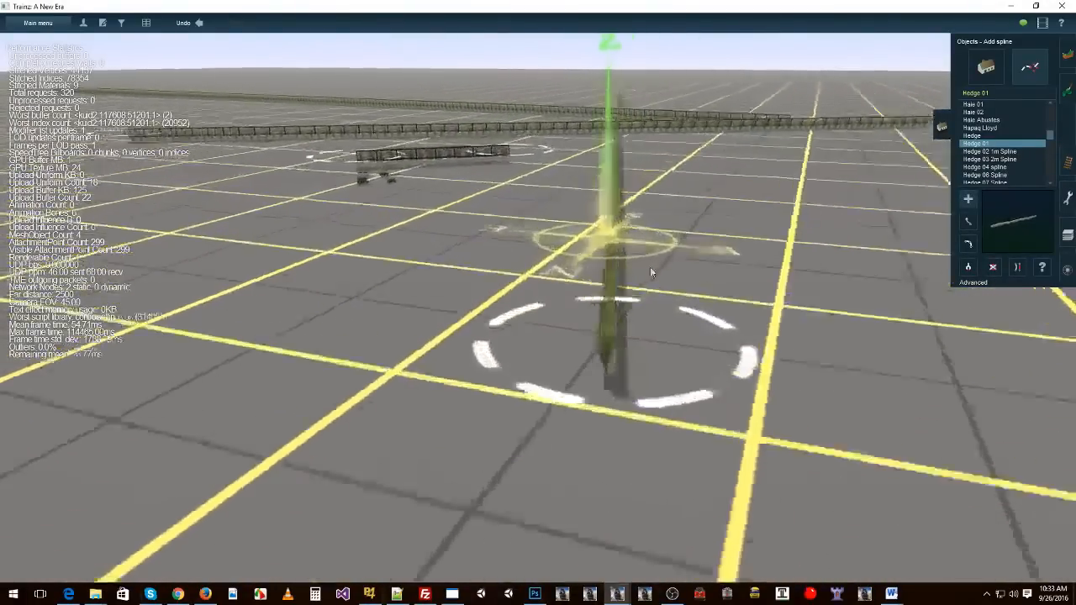
right_click_drag(651, 271, 551, 262)
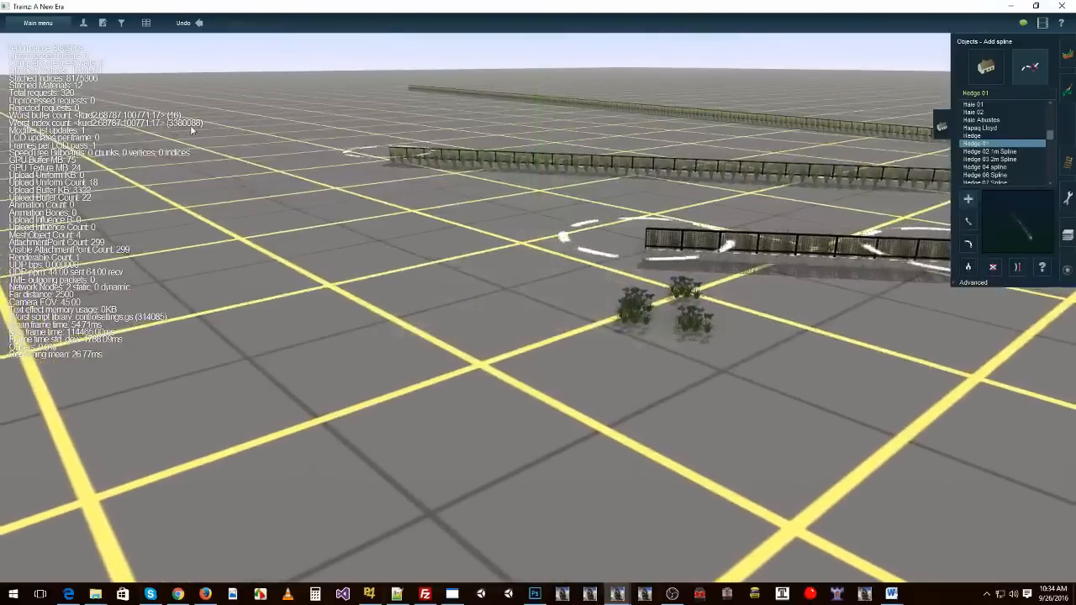
right_click(688, 333)
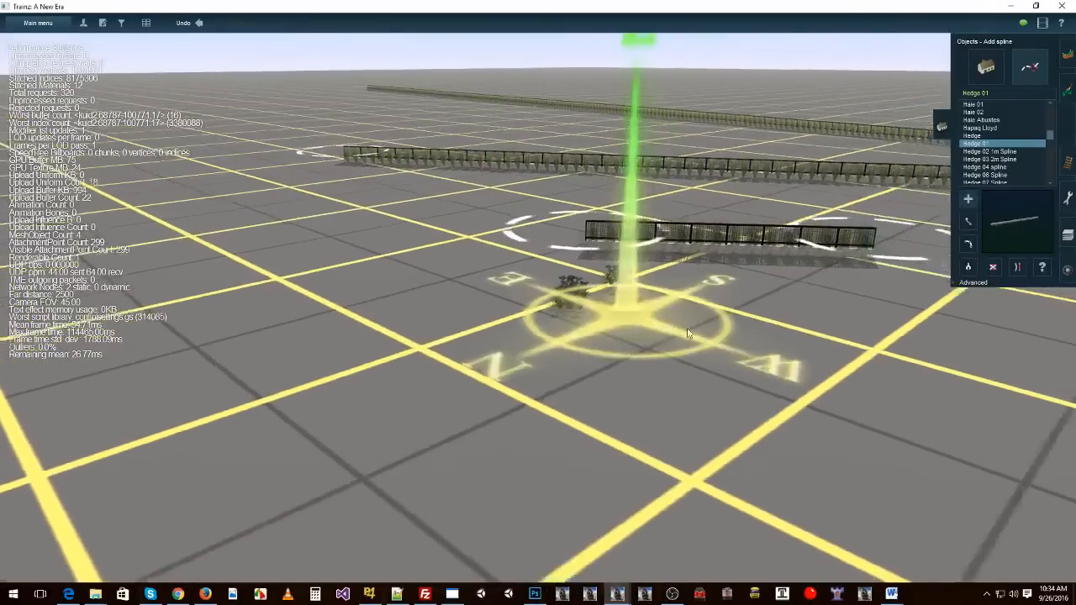
scroll(580, 308, "up", 5)
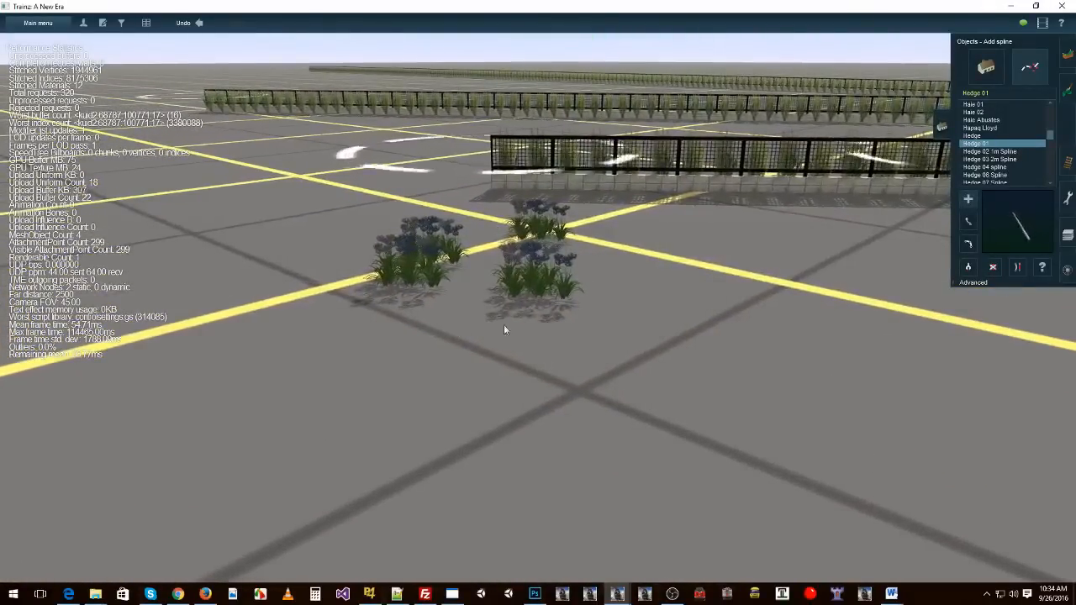
key("Right")
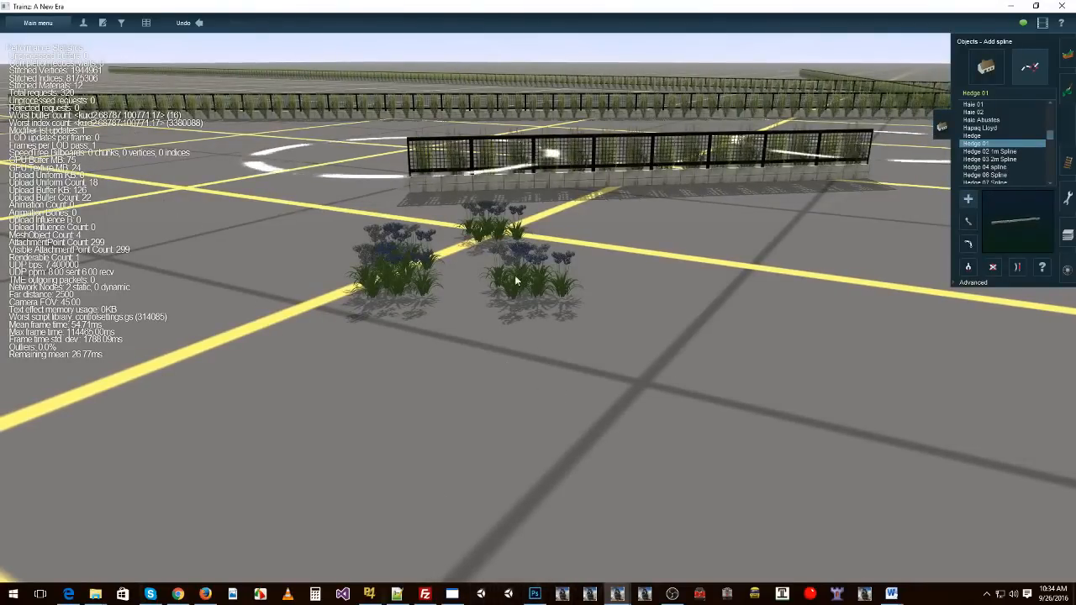
Step: Examine how the performance statistics change around the crossing Hedge 01 splines, with and without the flower clumps nearby
left_click(995, 94)
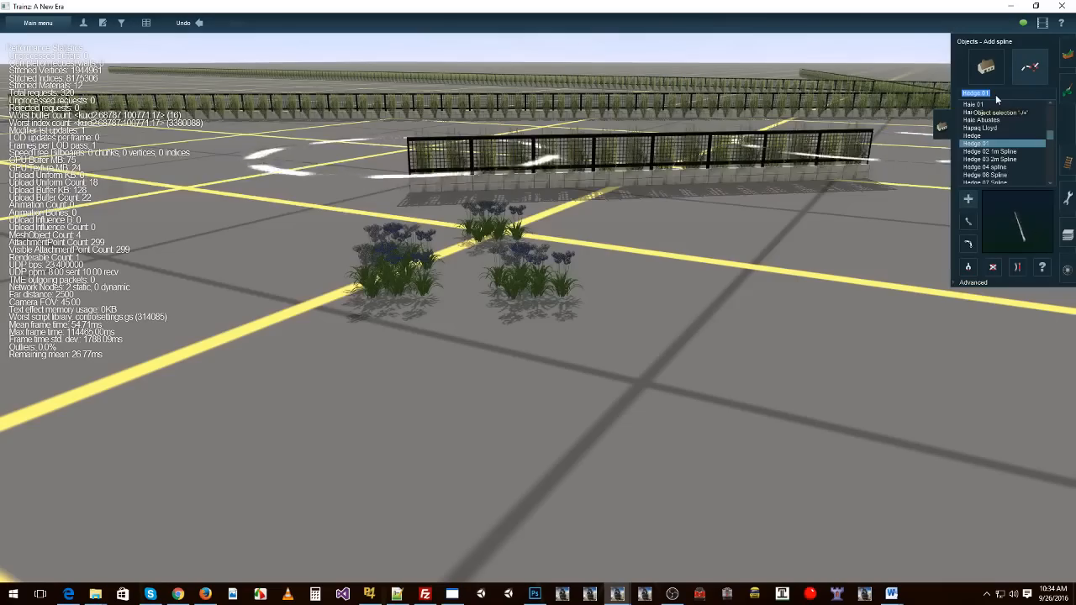
right_click(507, 313)
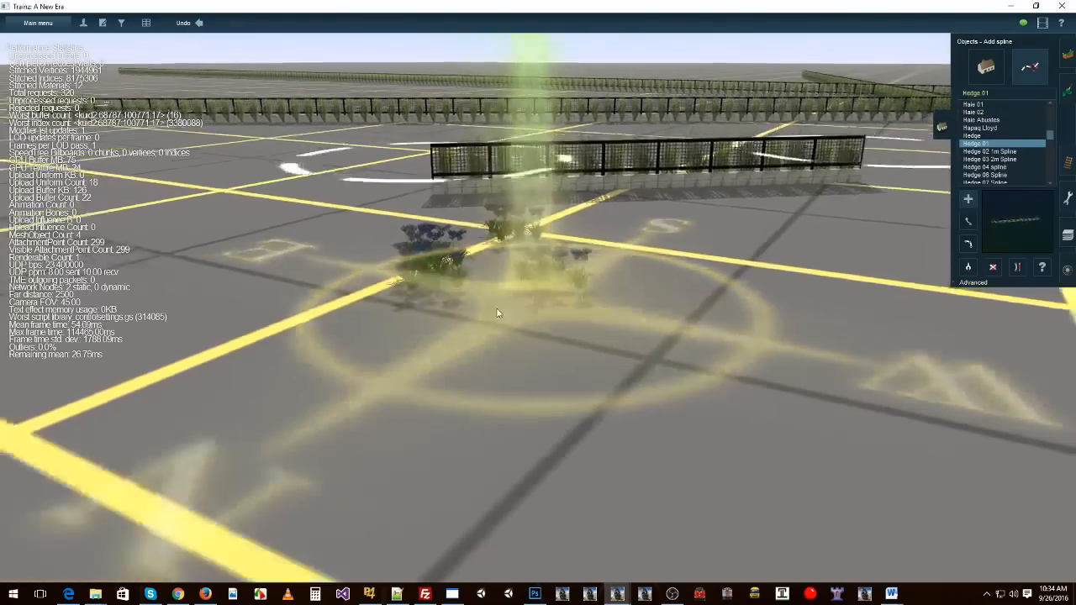
scroll(513, 312, "down", 3)
right_click(553, 317)
key("Up")
right_click(680, 309)
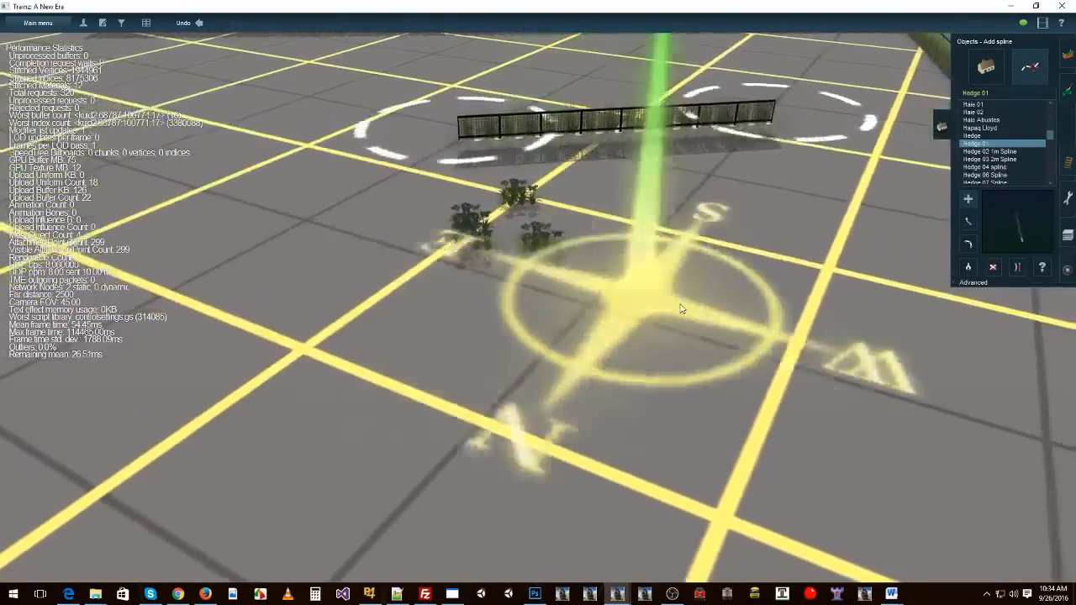
right_click_drag(681, 309, 608, 353)
scroll(607, 352, "down", 3)
key("Down")
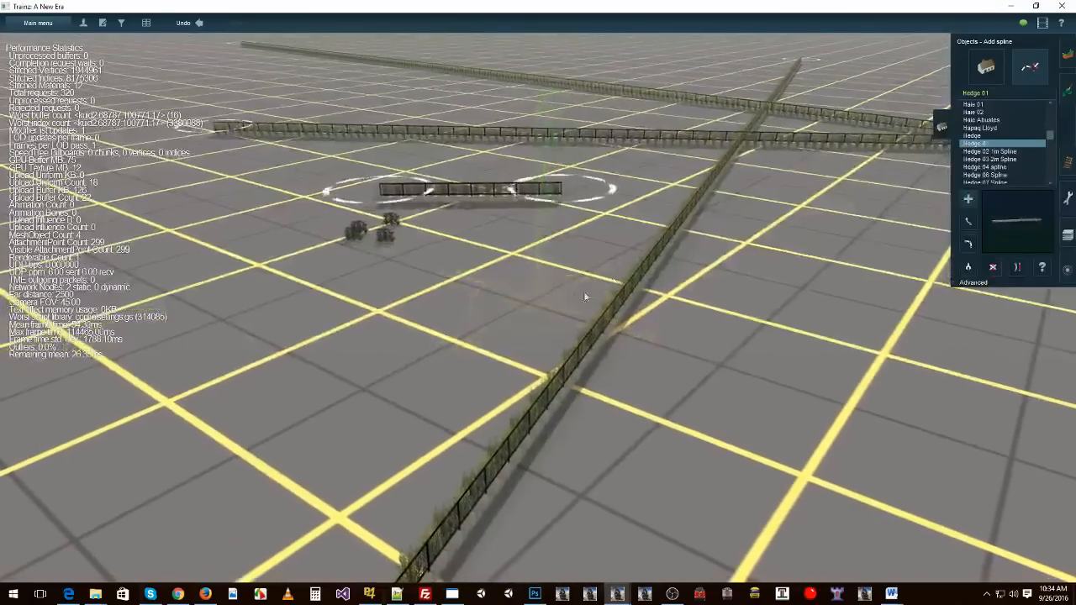
right_click(753, 240)
key("Right")
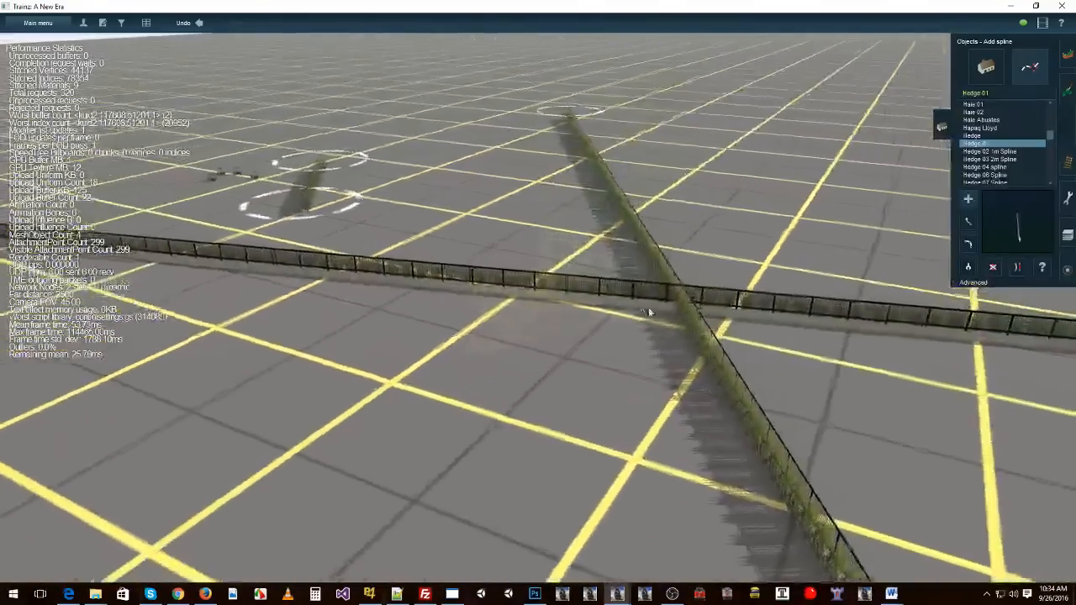
mouse_move(648, 312)
right_mouse_down()
mouse_move(401, 294)
mouse_move(411, 296)
mouse_move(402, 328)
right_mouse_up()
right_click(391, 347)
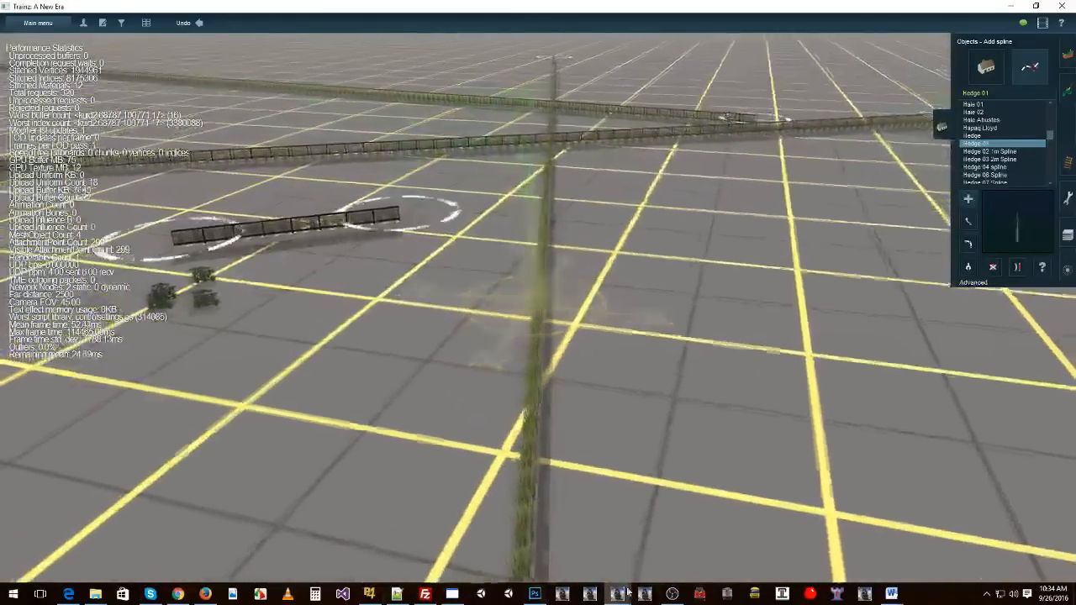
Step: Show the render buffers from the T:ANE launcher, enlarge their window to examine the listed textures, and close the launcher
mouse_move(619, 594)
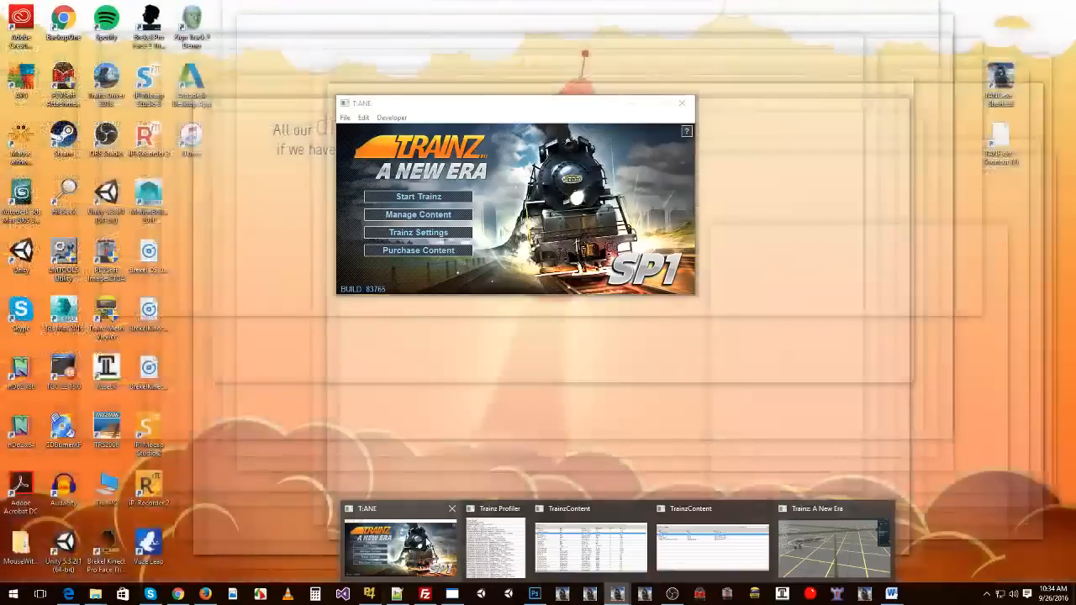
left_click(401, 545)
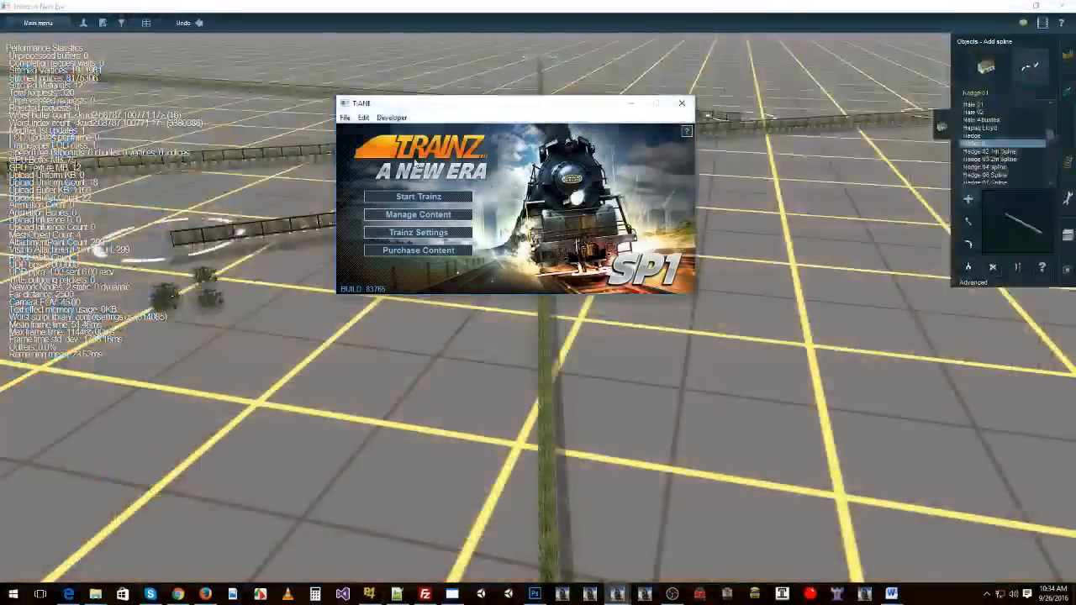
left_click(391, 118)
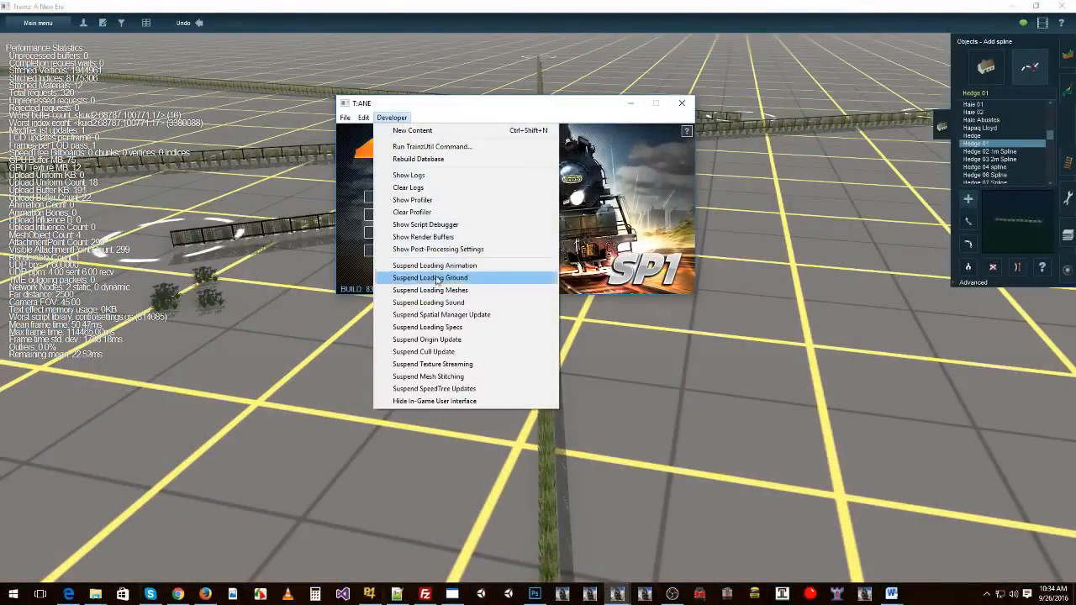
left_click(423, 237)
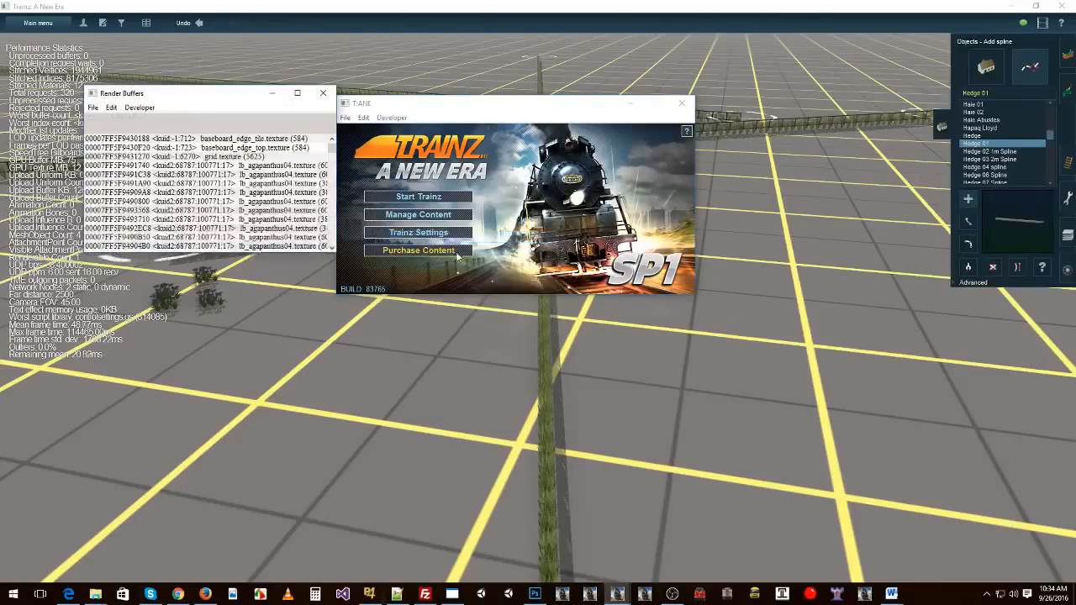
left_click_drag(330, 256, 330, 520)
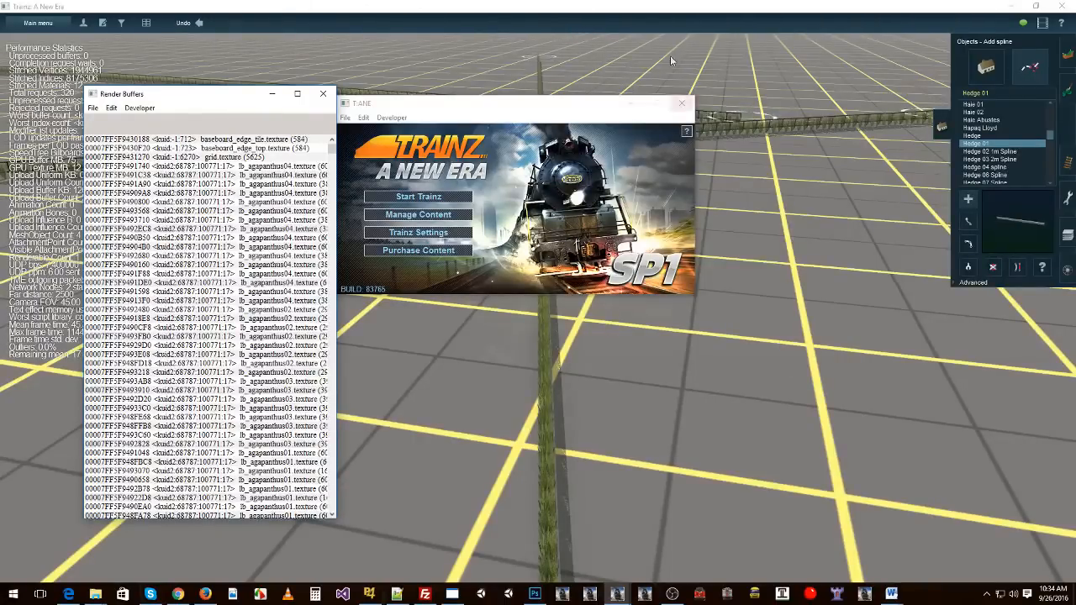
left_click(681, 102)
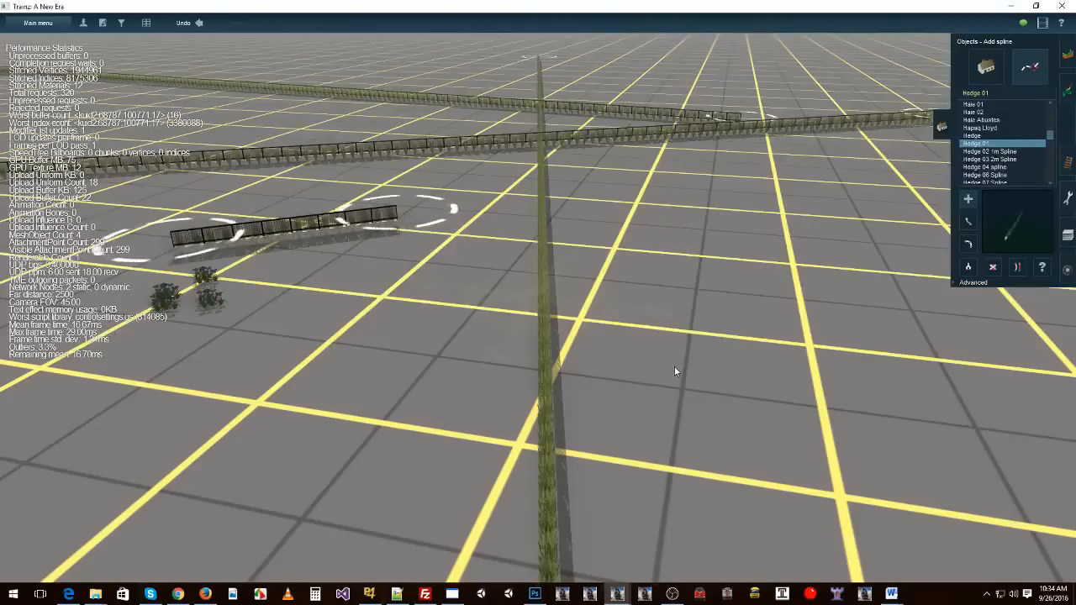
Step: Bring up the Trainz Profiler, enlarge its window and examine the frame rates and listed processes
mouse_move(617, 595)
left_click(468, 542)
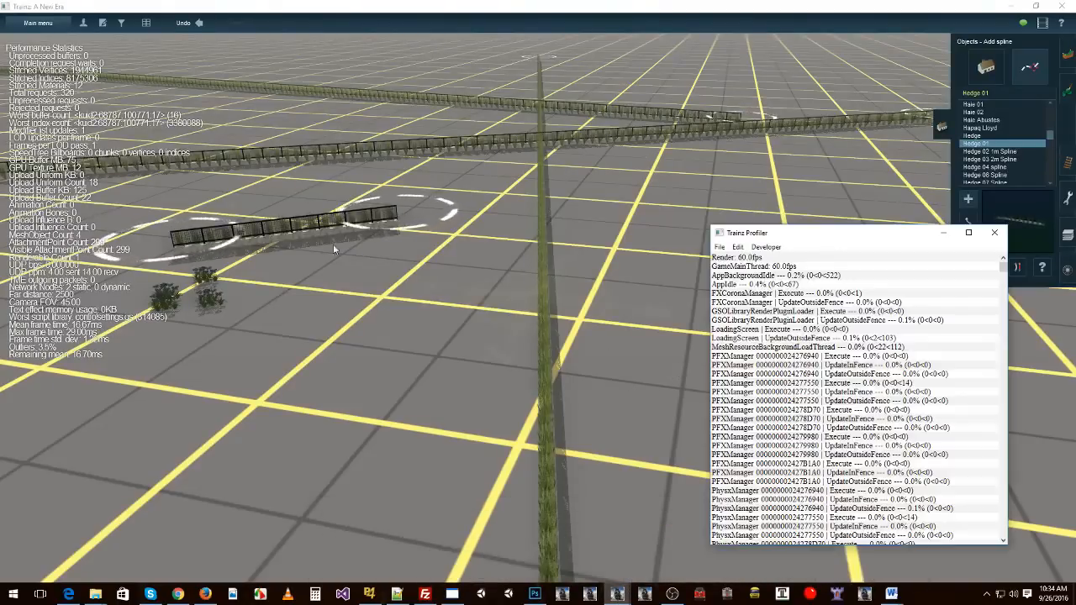
left_click_drag(819, 233, 396, 48)
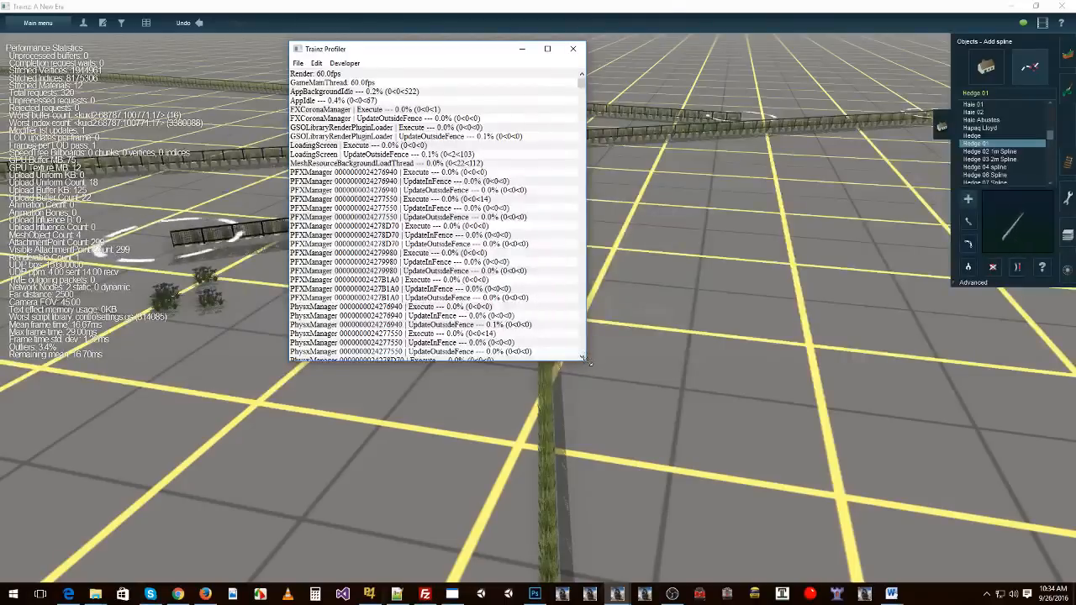
left_click_drag(588, 360, 633, 552)
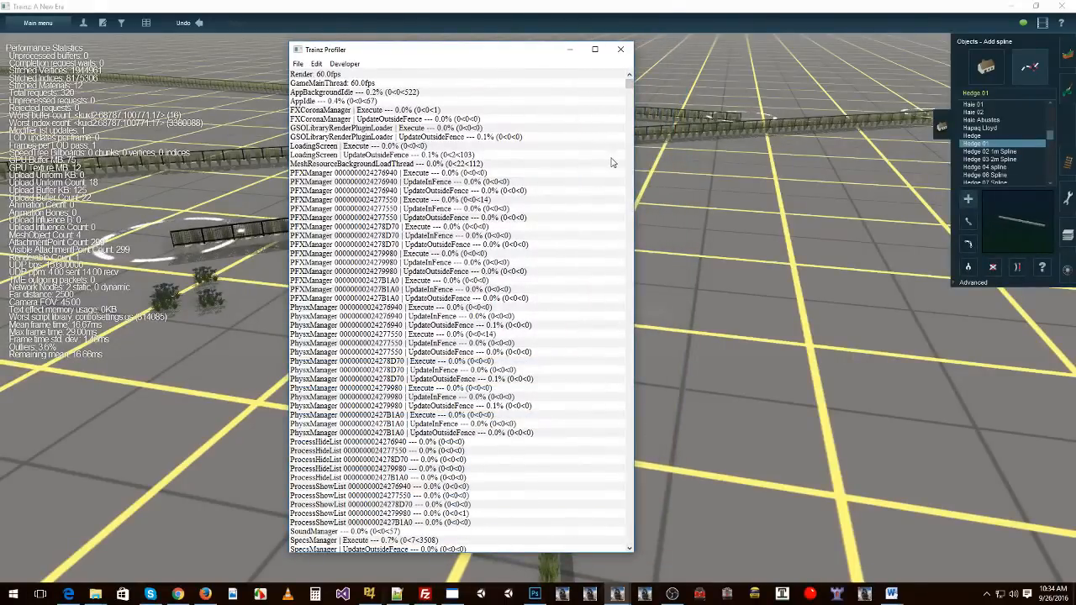
mouse_move(629, 80)
left_mouse_down()
mouse_move(644, 553)
mouse_move(624, 386)
mouse_move(618, 73)
left_mouse_up()
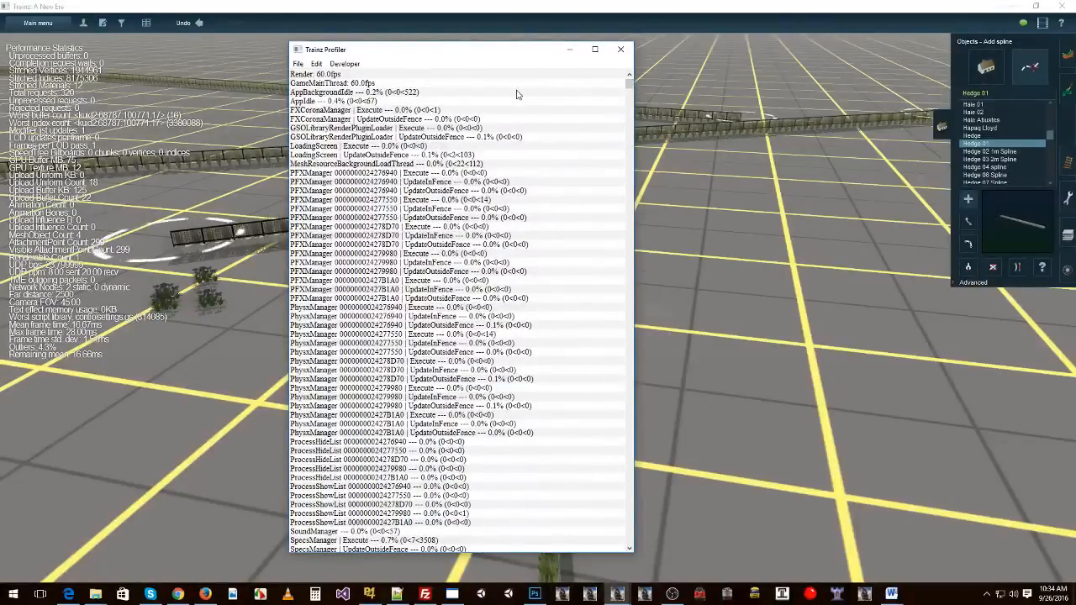
Step: Bring the Render Buffers window back up, then shrink the Trainz Profiler and move it clear of the buffer list
left_click(636, 596)
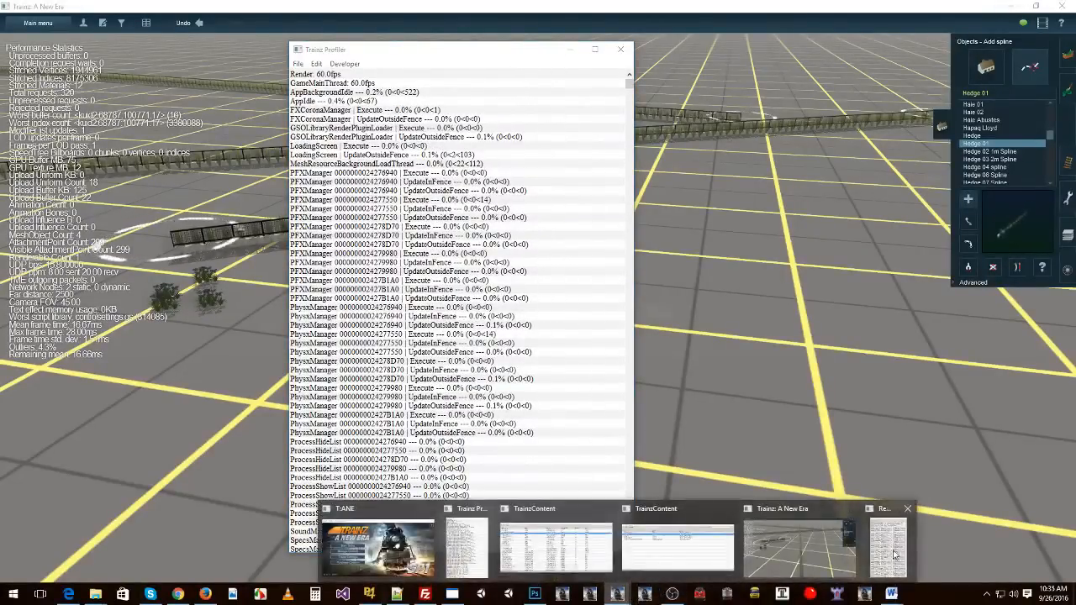
left_click(685, 542)
left_click(547, 56)
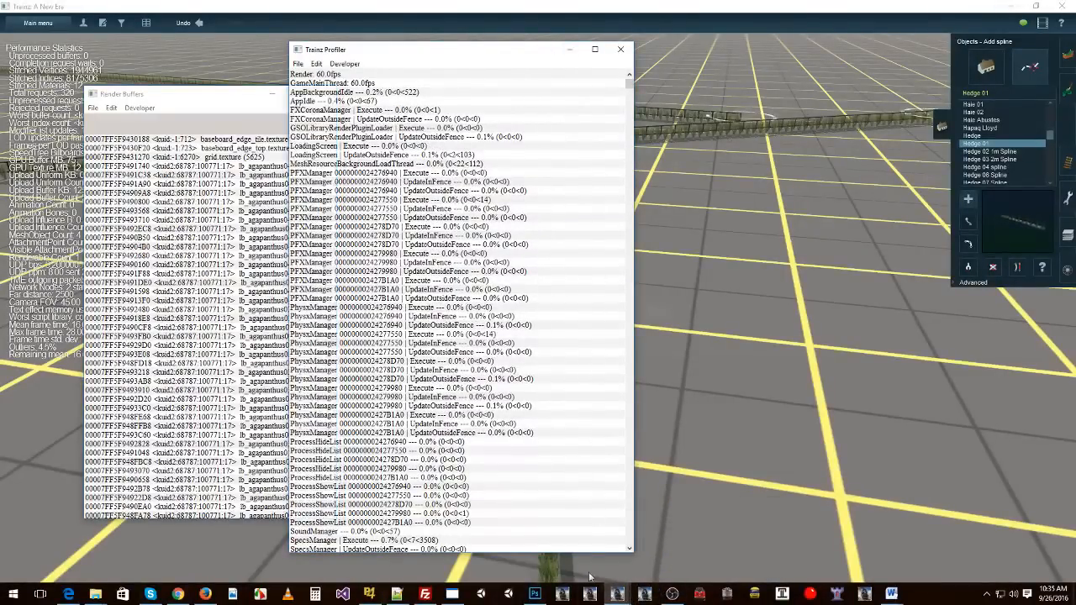
left_click_drag(584, 553, 561, 160)
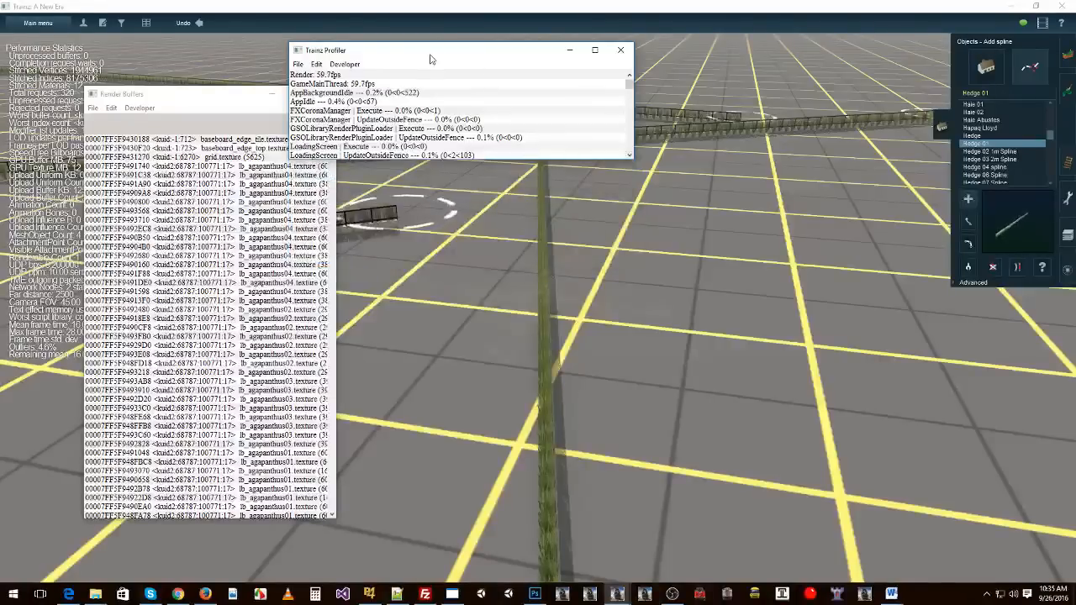
left_click_drag(430, 59, 839, 298)
left_click(728, 314)
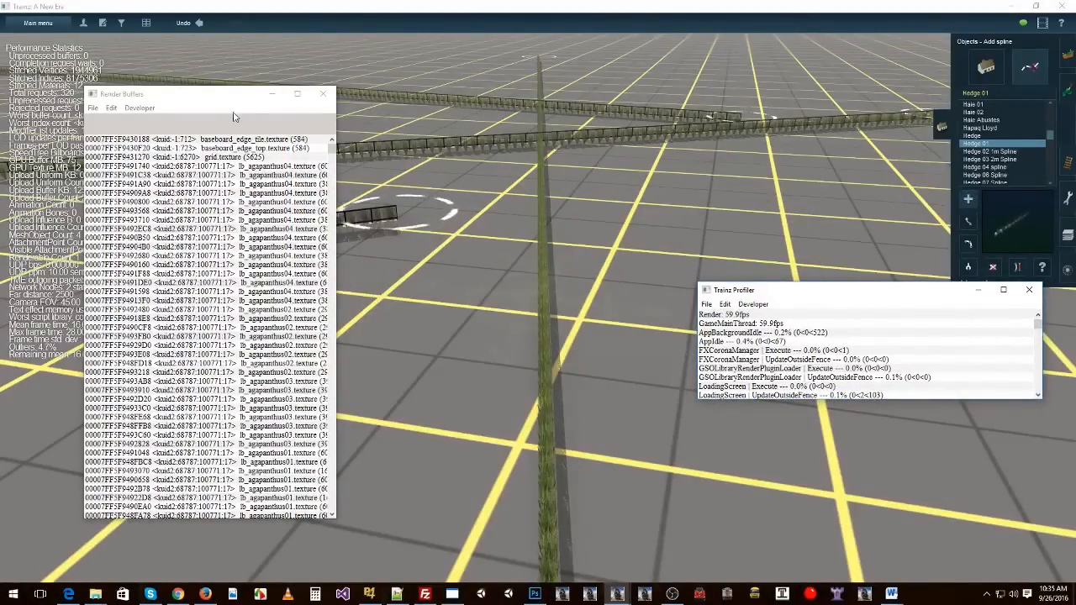
Step: Enlarge the Render Buffers window and look through its whole texture list
left_click_drag(208, 94, 217, 53)
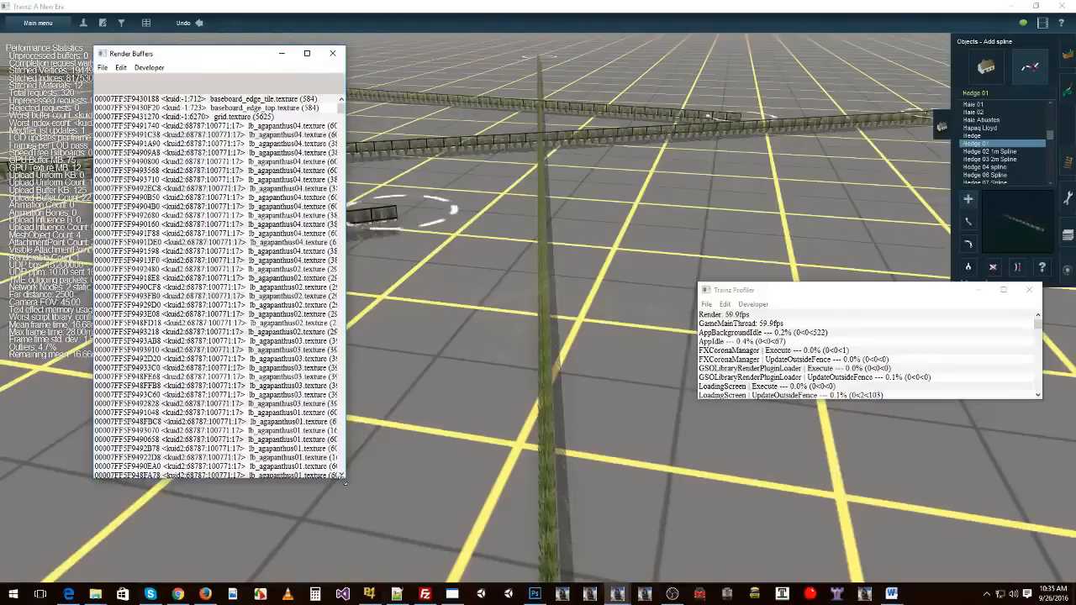
left_click_drag(345, 481, 501, 545)
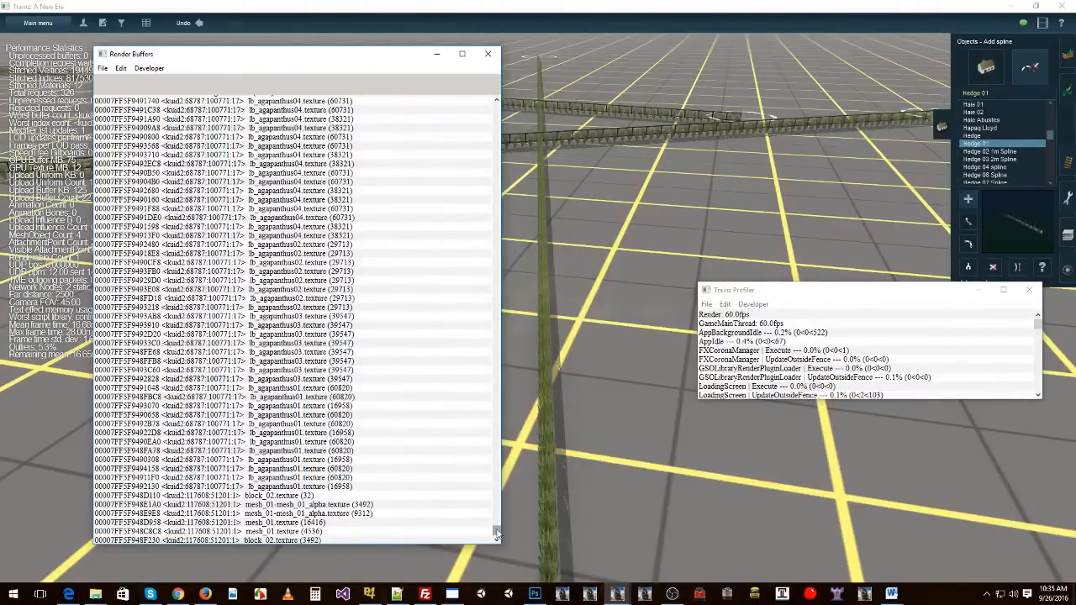
left_click_drag(496, 531, 447, 90)
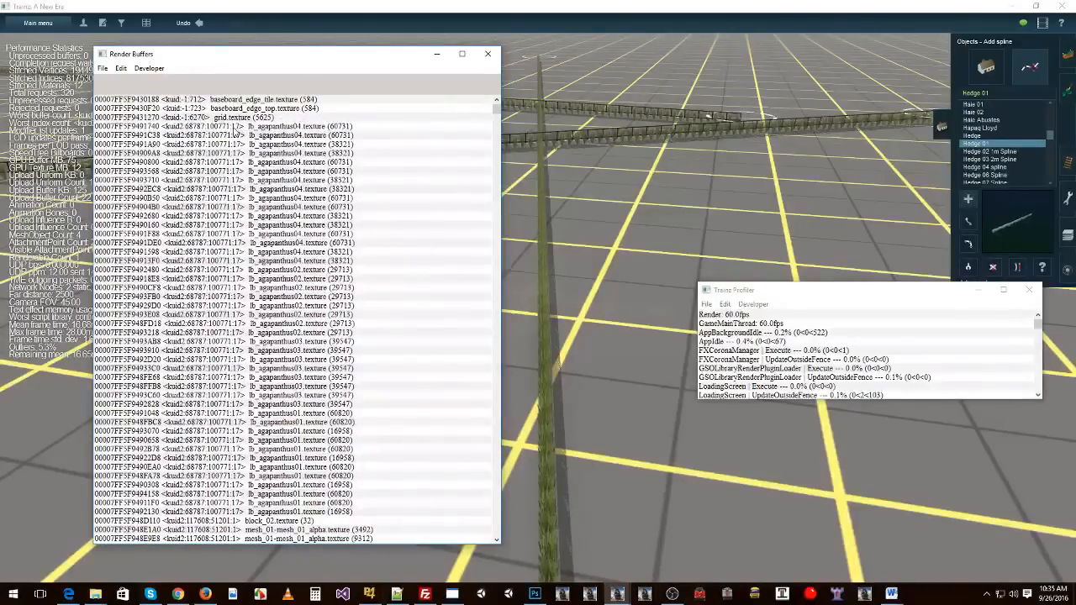
Step: Select all lb_agapanthus texture buffers and rearrange the Render Buffers and Profiler windows to uncover the performance statistics and flower clumps
left_click(235, 127)
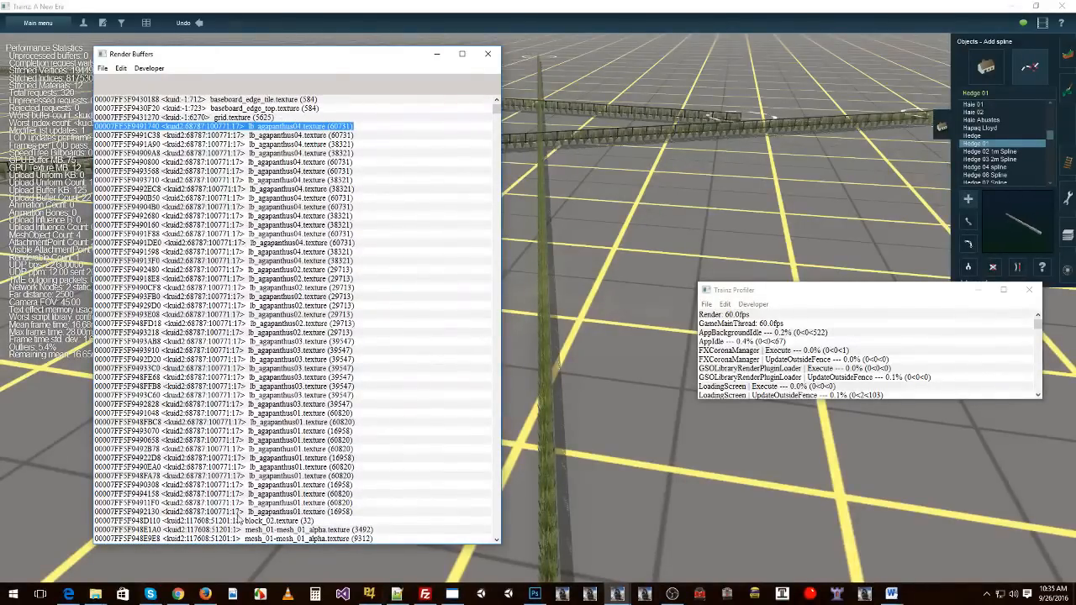
left_click(244, 512, "shift")
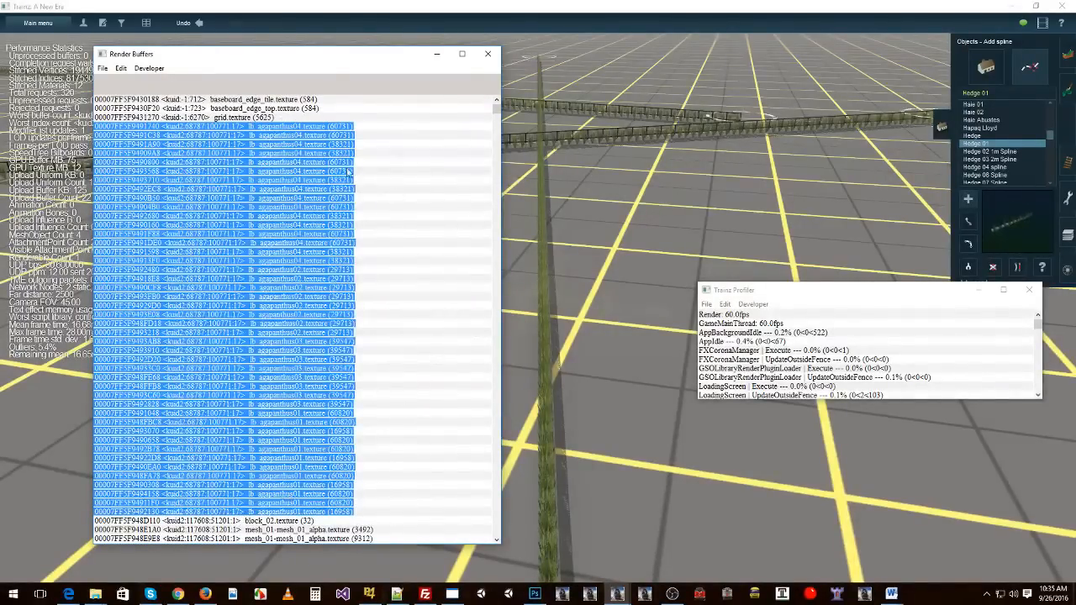
left_click_drag(165, 63, 426, 70)
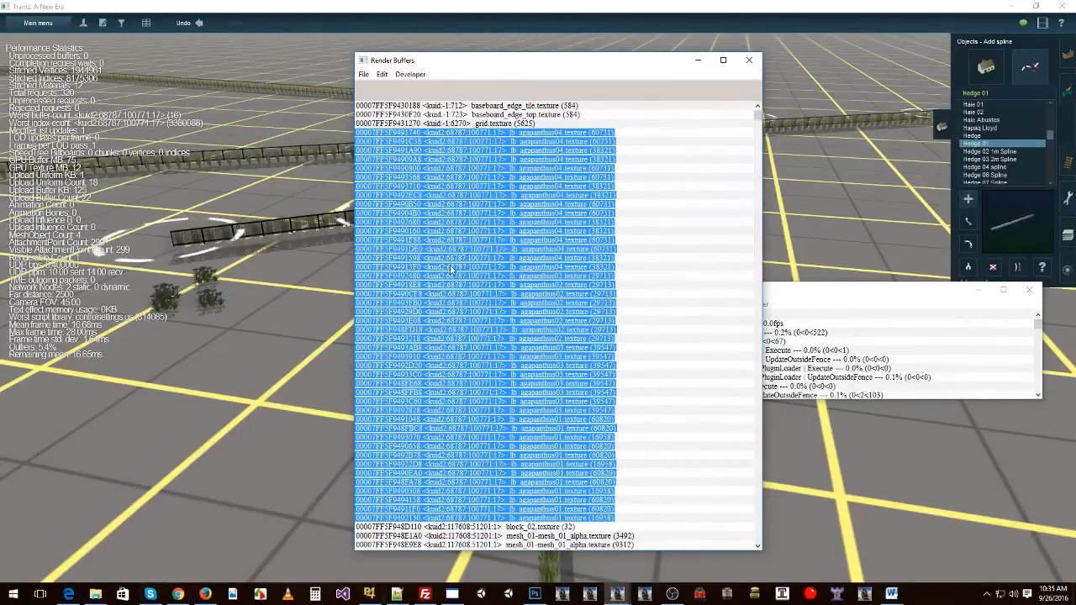
left_click(828, 291)
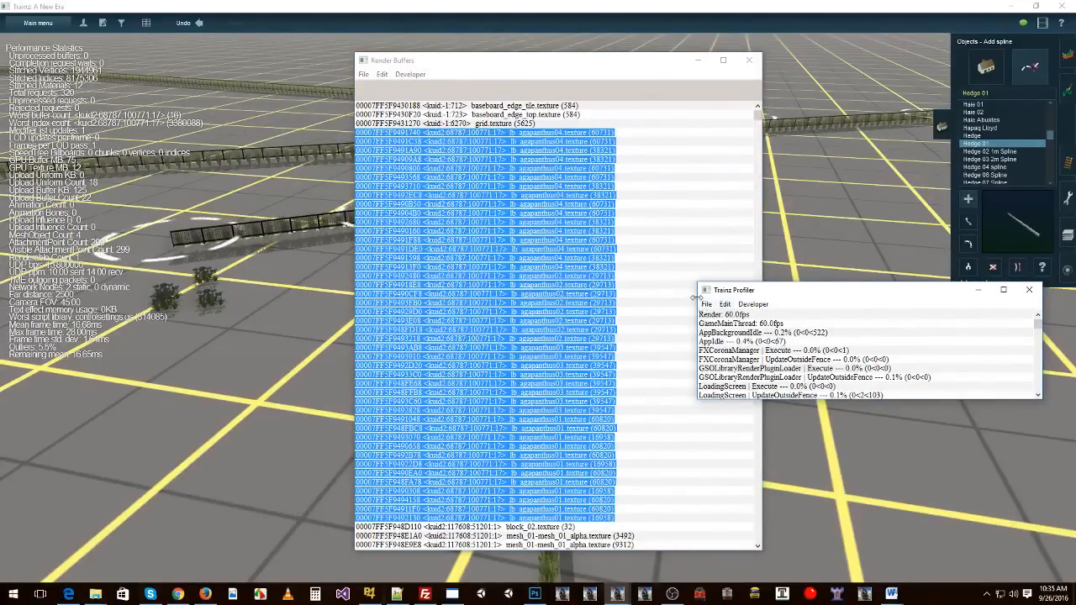
left_click_drag(690, 305, 782, 298)
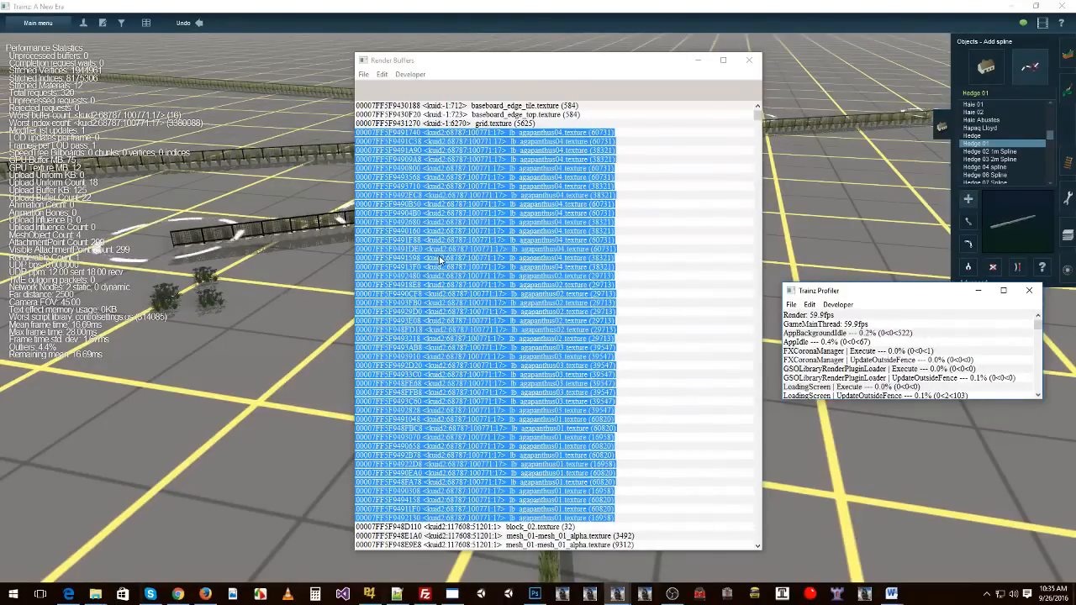
Step: Reselect the full range of lb_agapanthus texture buffers and hide them
left_click(469, 132)
left_click(531, 517, "shift")
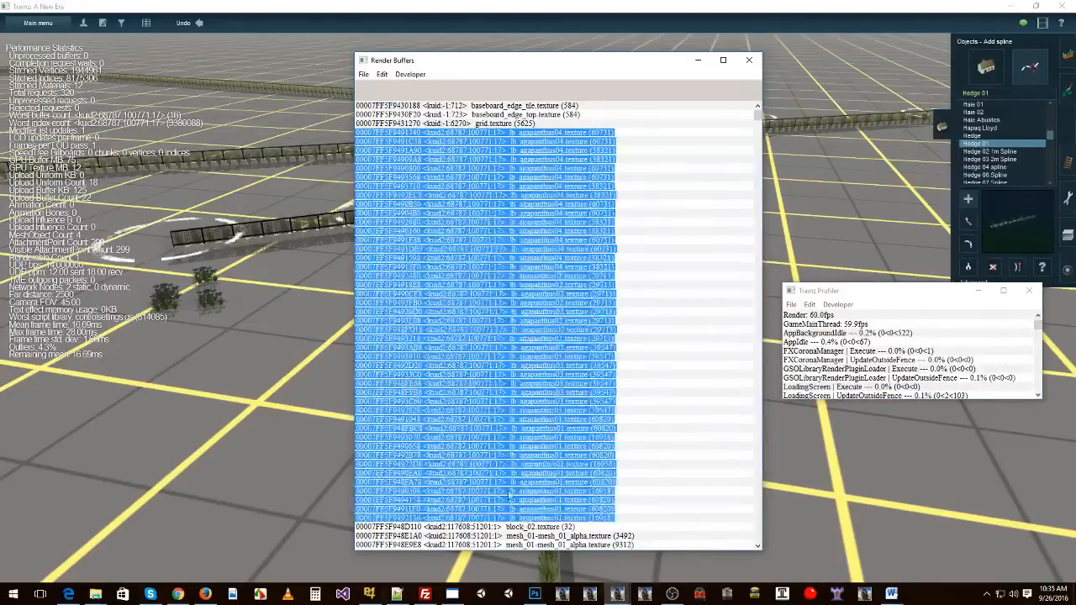
right_click(462, 255)
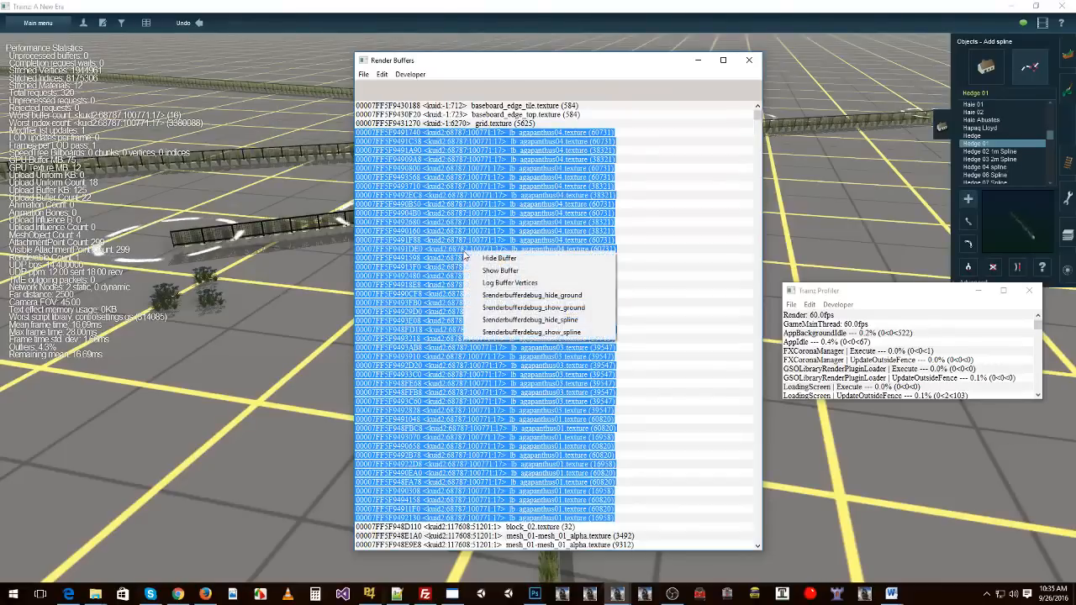
left_click(501, 259)
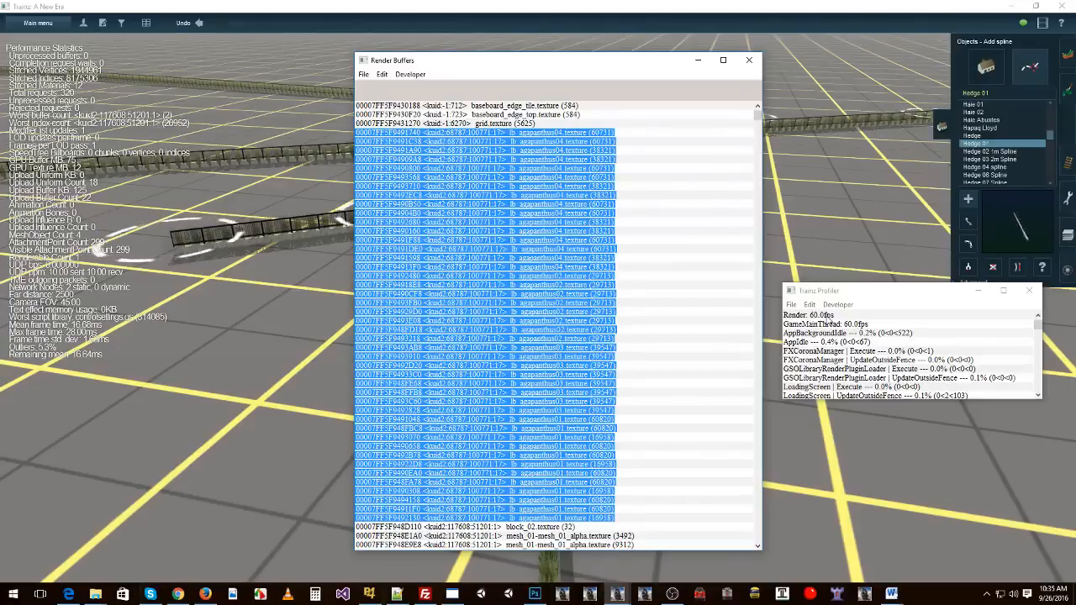
Step: Check the render frame rate in the Profiler, then show the hidden lb_agapanthus buffers again
left_click(829, 318)
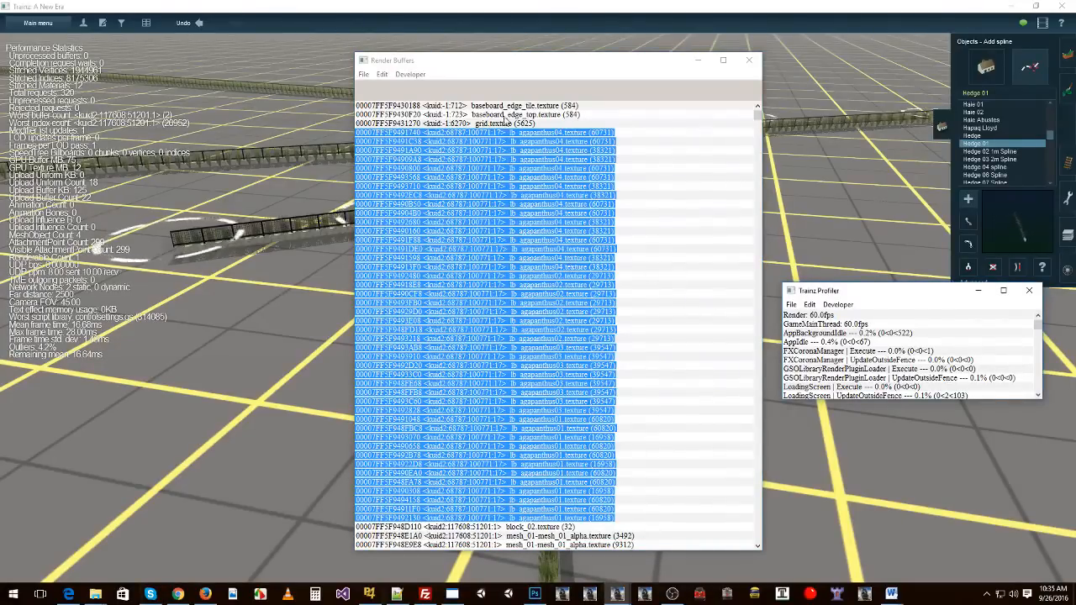
left_click(507, 70)
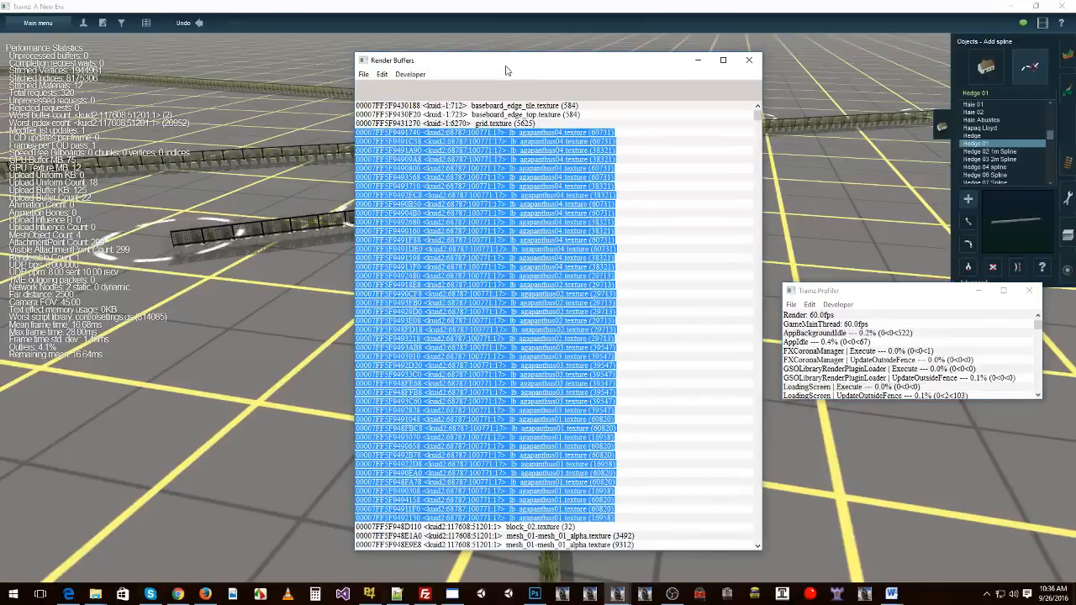
right_click(462, 246)
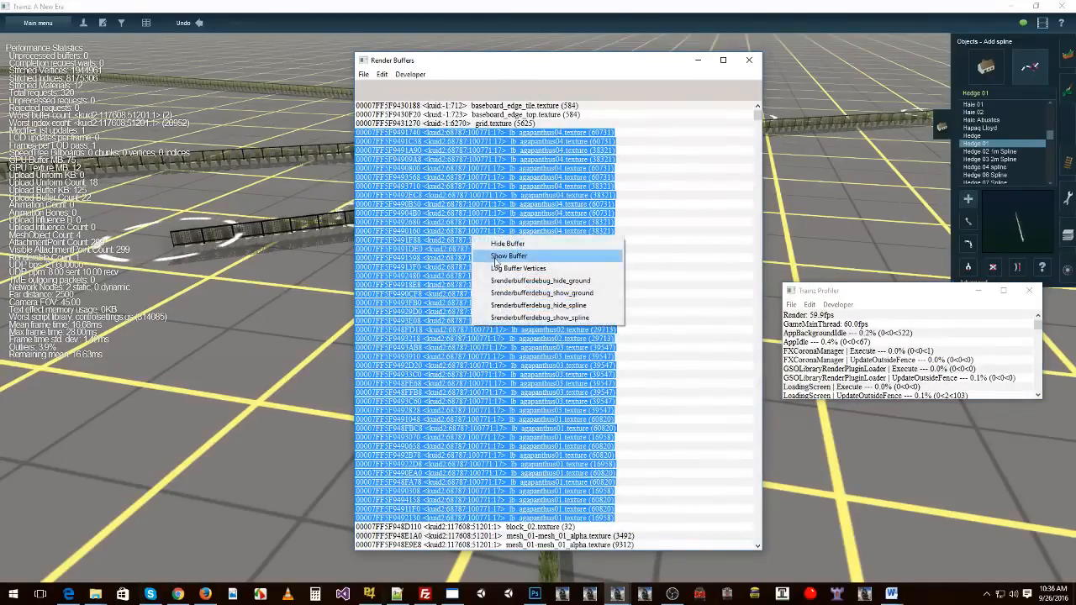
left_click(500, 257)
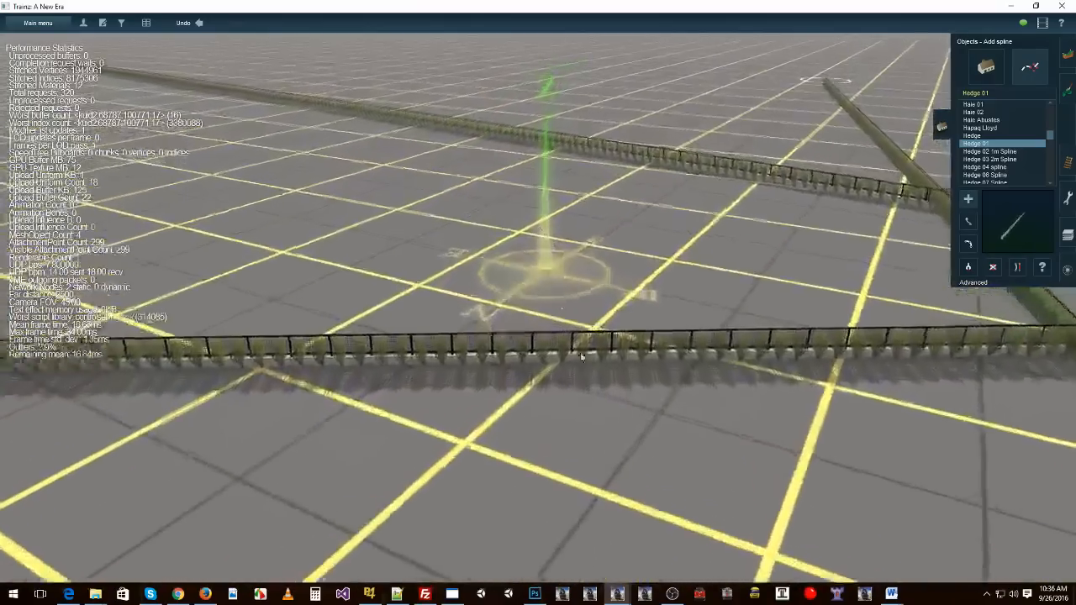
Step: Reopen the render buffers from the T:ANE launcher with the crossing hedges in view, enlarge the list to examine it, and close it
right_click(580, 382)
key("alt+Tab")
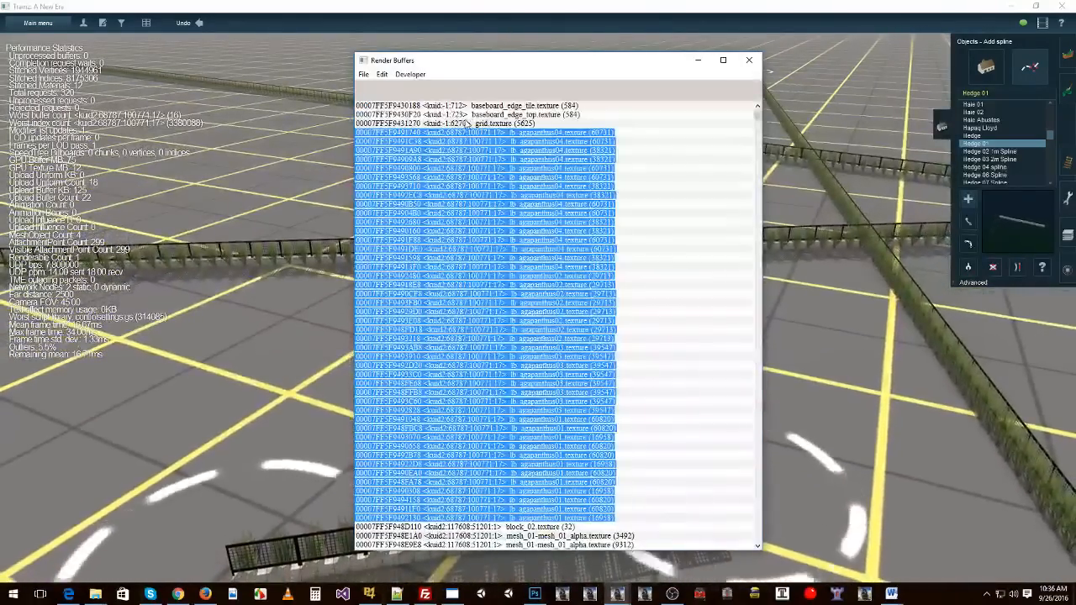
left_click(749, 59)
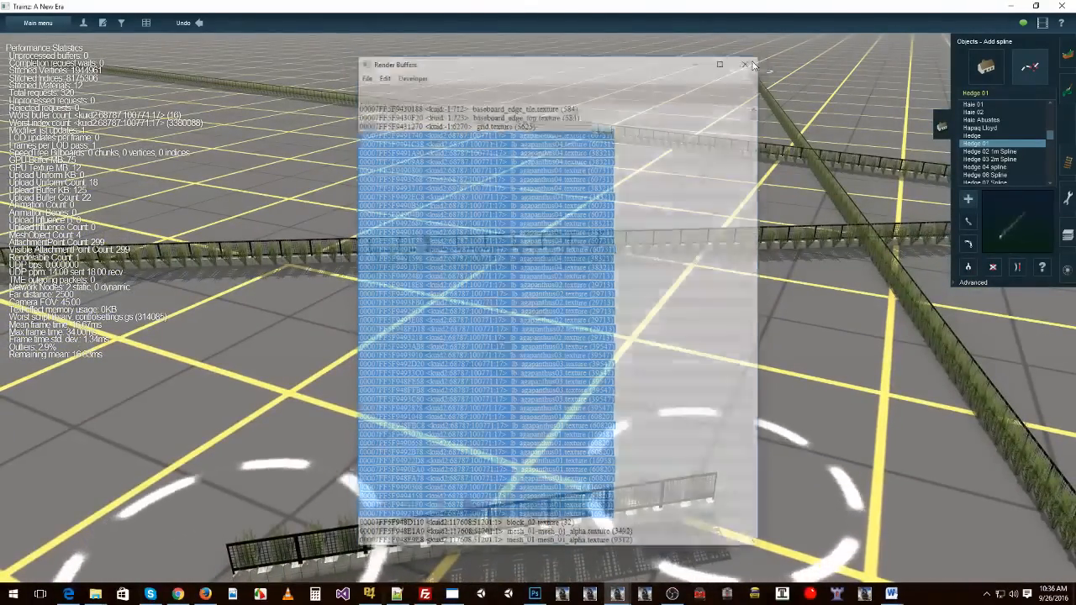
mouse_move(618, 595)
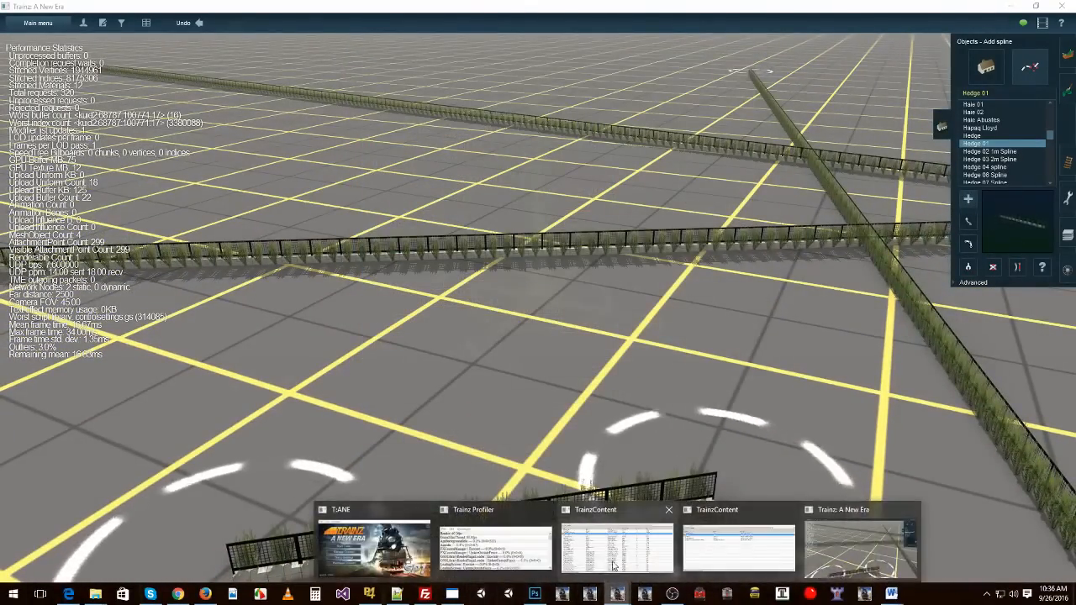
left_click(380, 545)
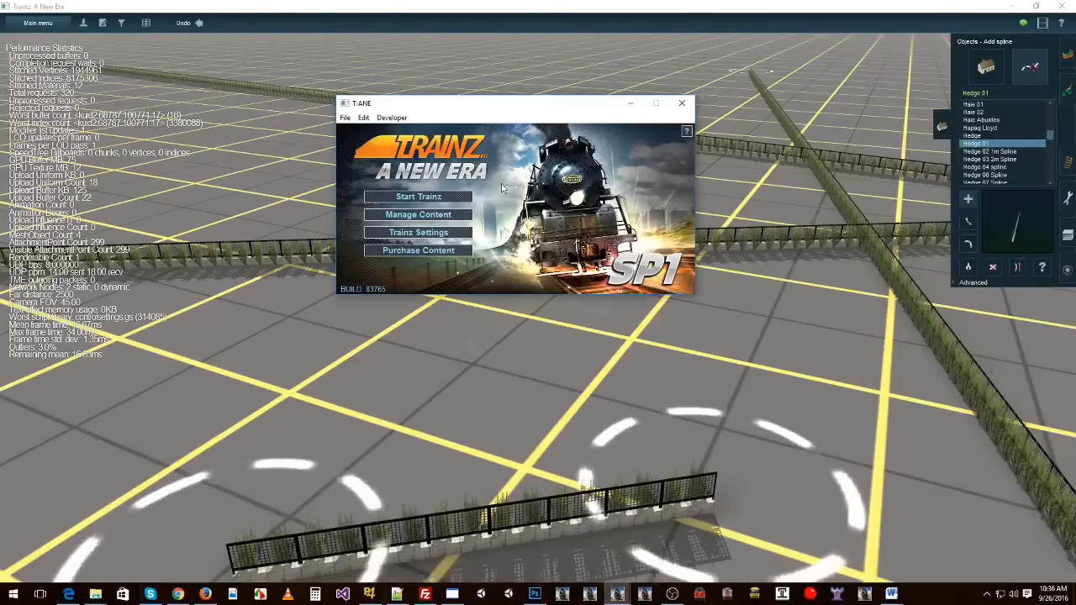
left_click(392, 118)
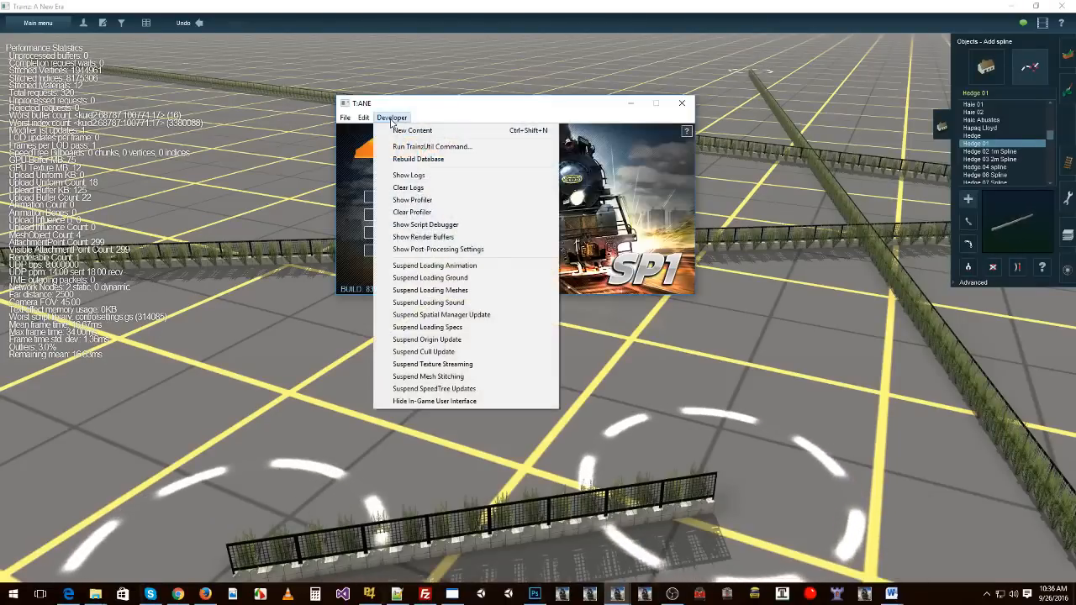
left_click(412, 238)
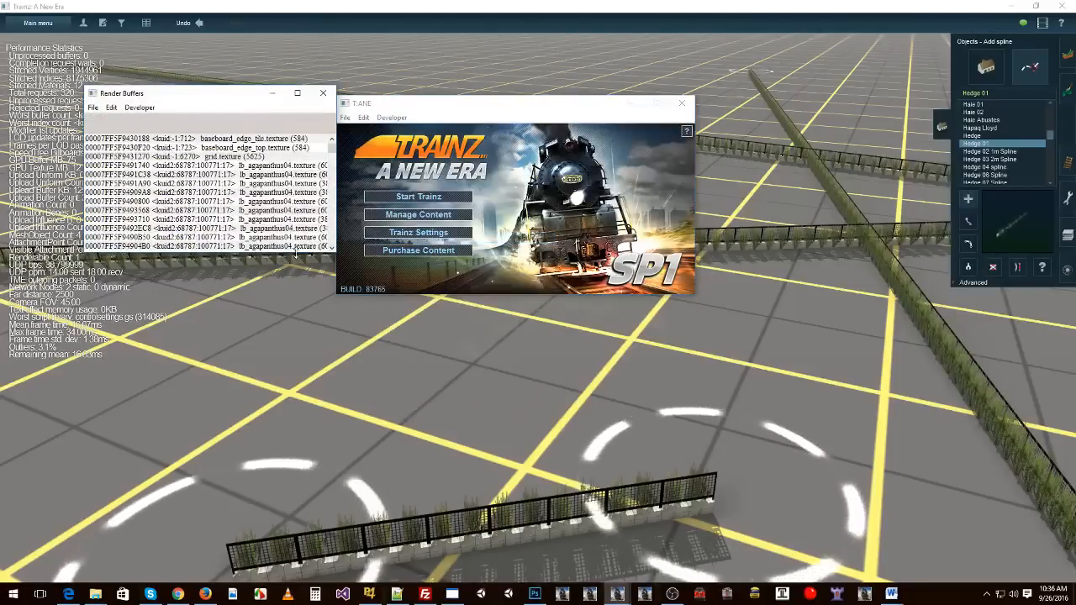
left_click_drag(302, 492, 303, 536)
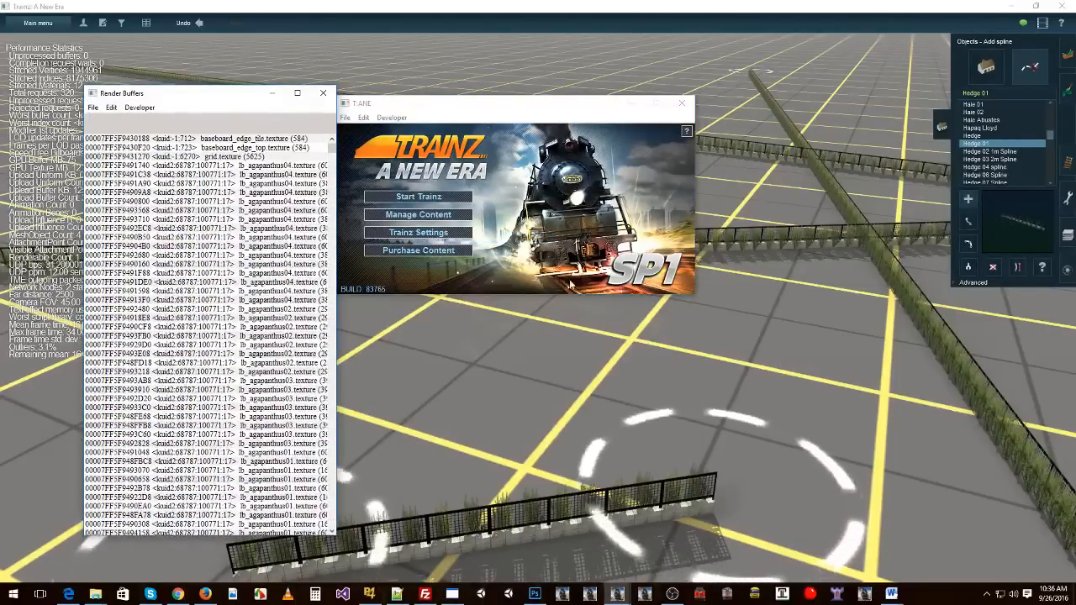
left_click(323, 92)
Step: Show the render buffers for a view of a single hedge spline away from the flower clumps, examine the list and close it
right_click(773, 168)
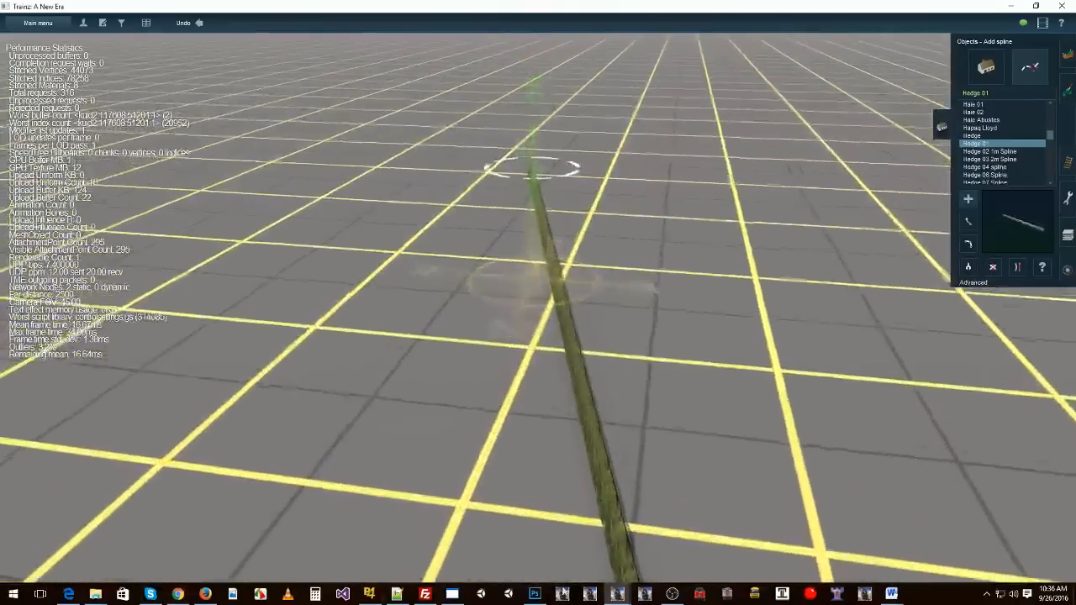
mouse_move(630, 599)
left_click(374, 546)
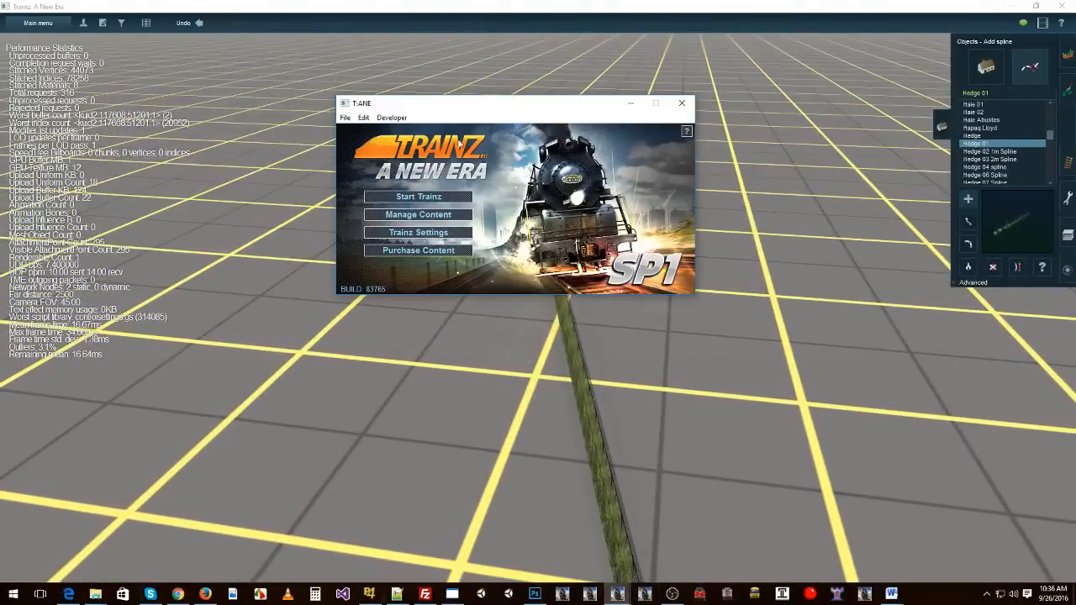
left_click(402, 119)
left_click(416, 239)
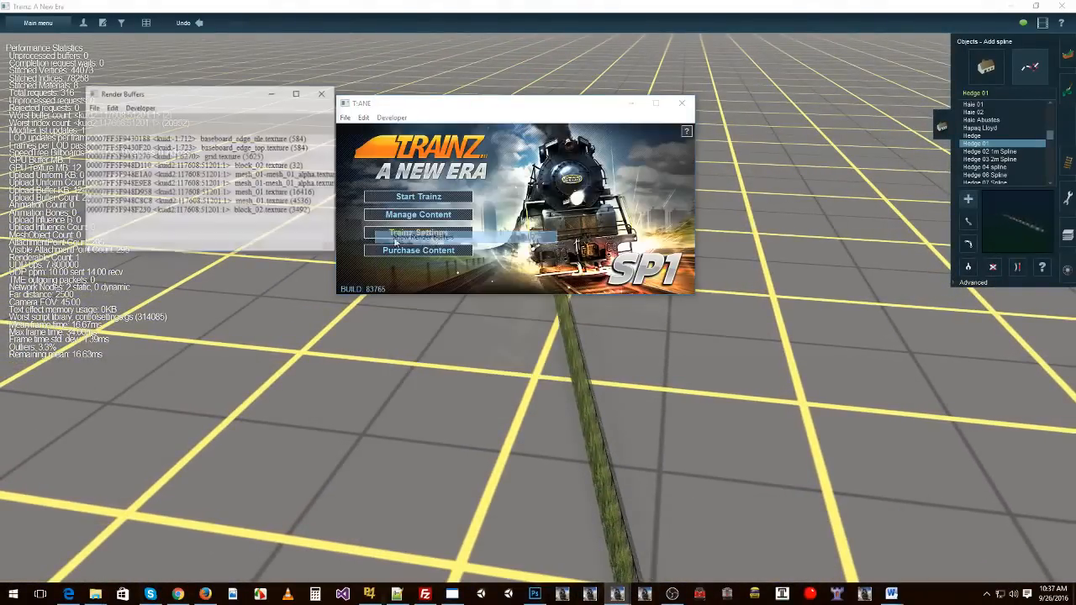
left_click_drag(278, 251, 285, 391)
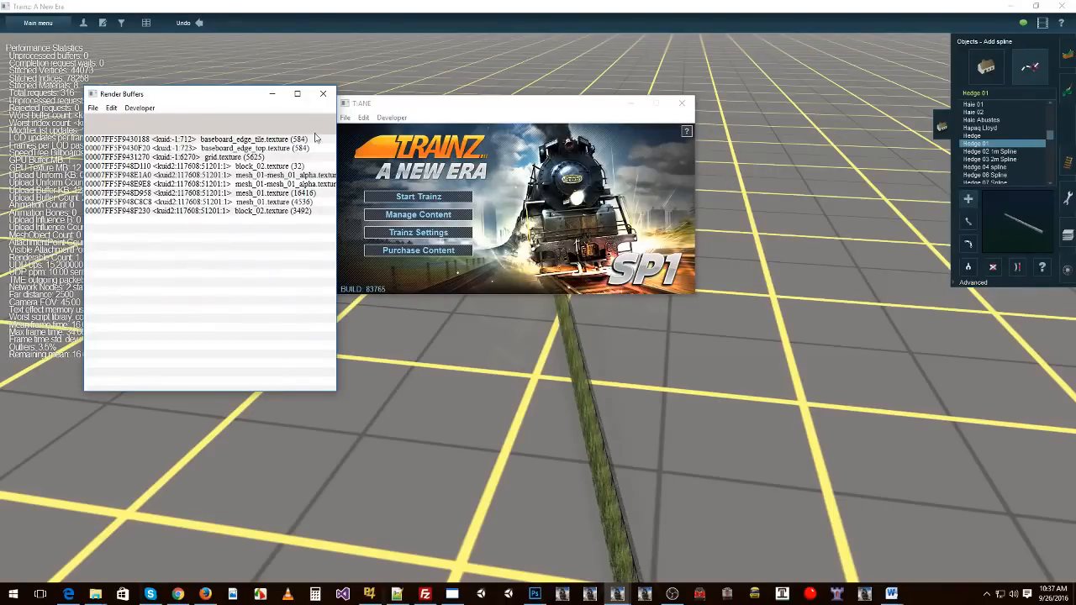
left_click(327, 97)
Step: Compare the performance statistics with the flower clumps in view and near the crossing hedge splines
right_click_drag(588, 360, 478, 394)
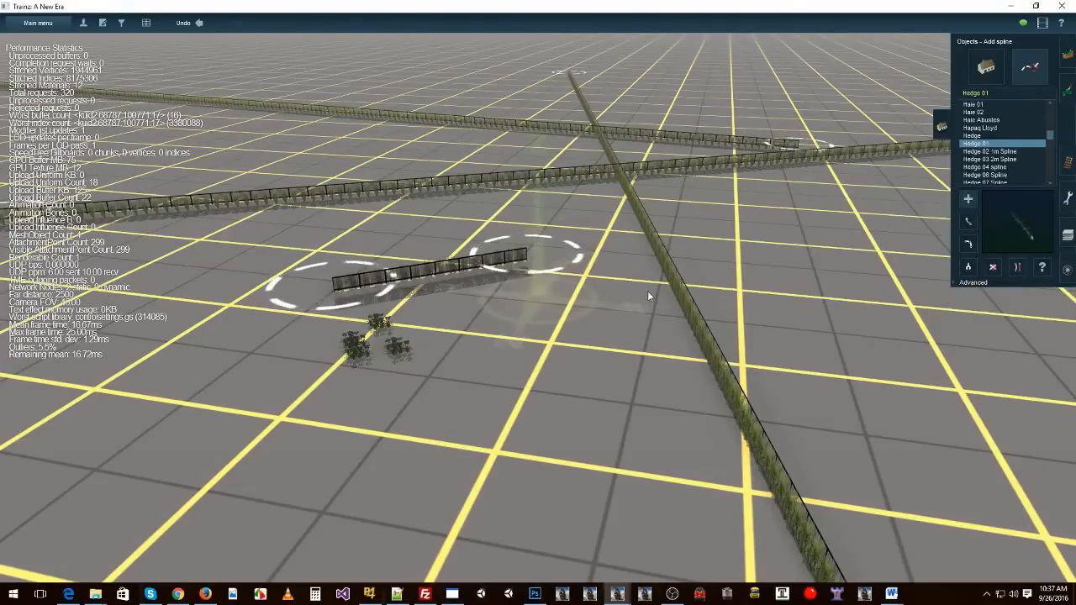
right_click_drag(647, 291, 519, 284)
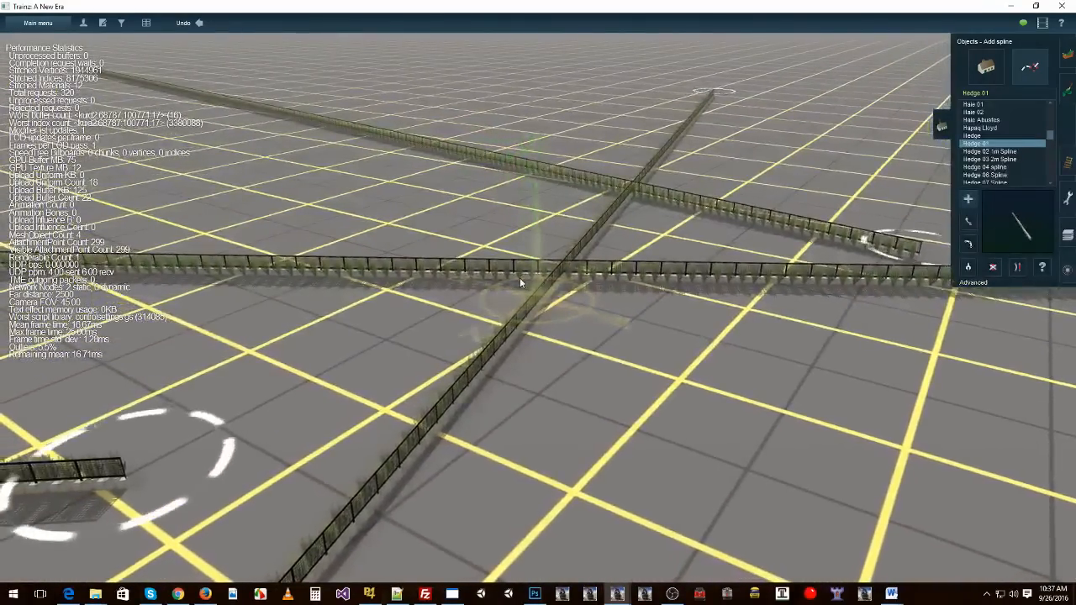